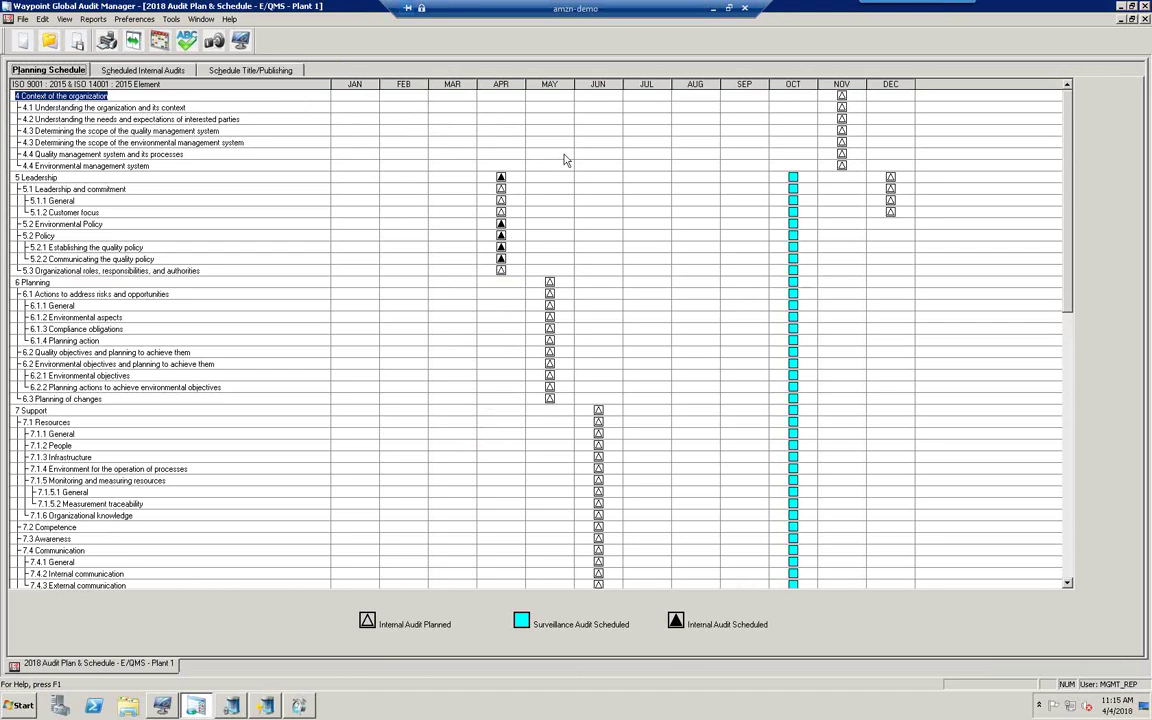
- Mark element 4 Context of the organization and all its sub-elements 4.1 to 4.4 as internal audits in April
right_click(503, 103)
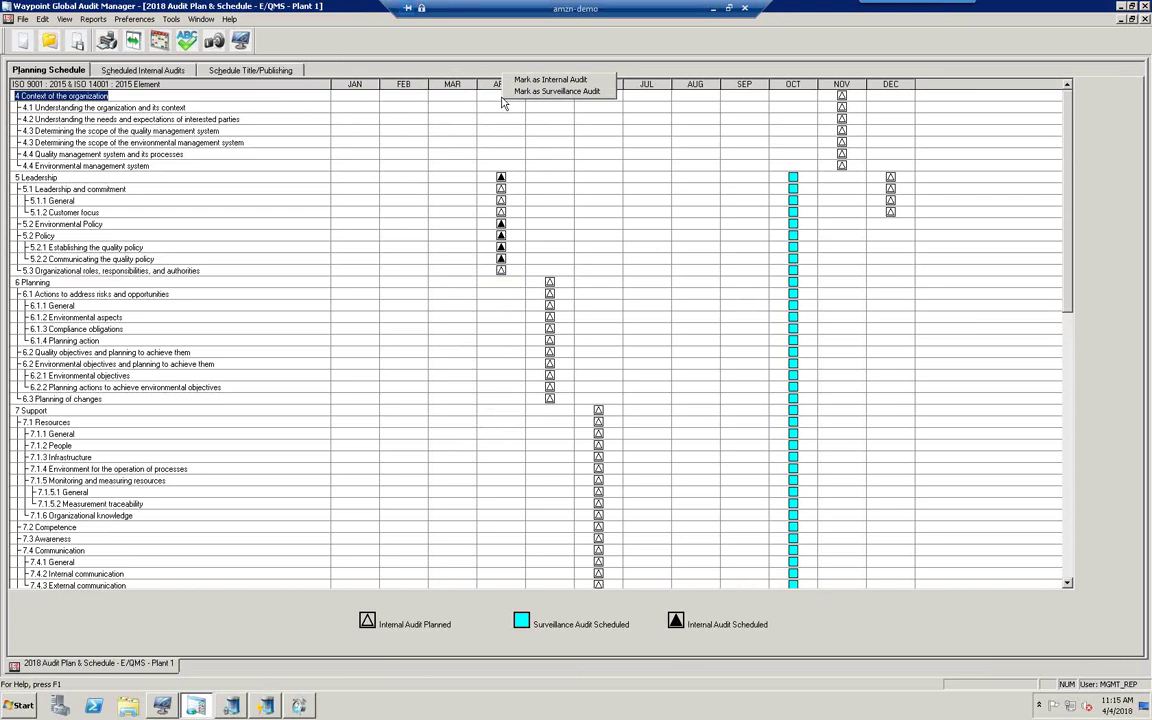
left_click(548, 79)
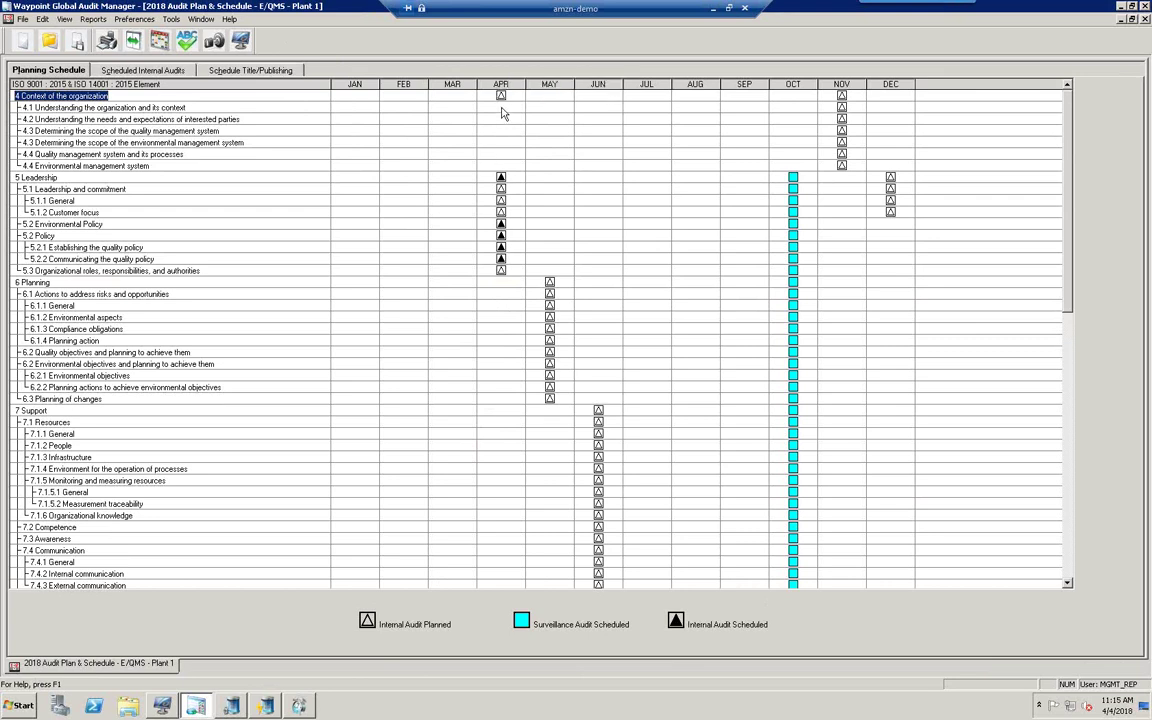
right_click(503, 113)
left_click(515, 91)
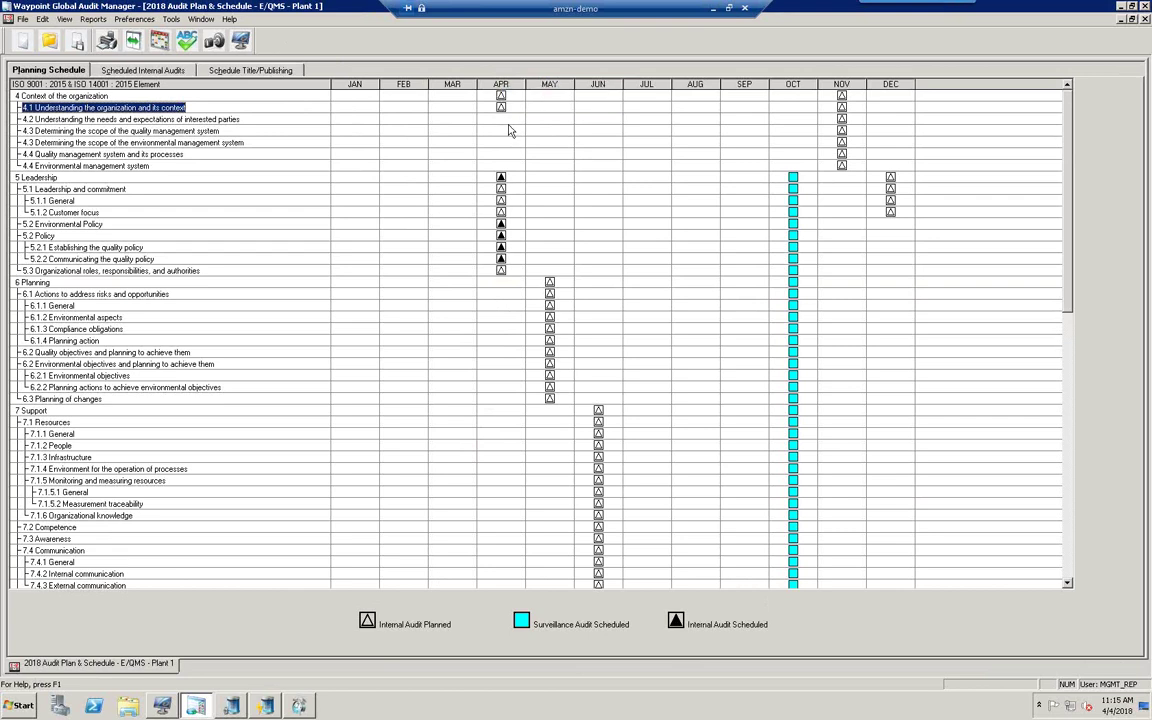
right_click(501, 120)
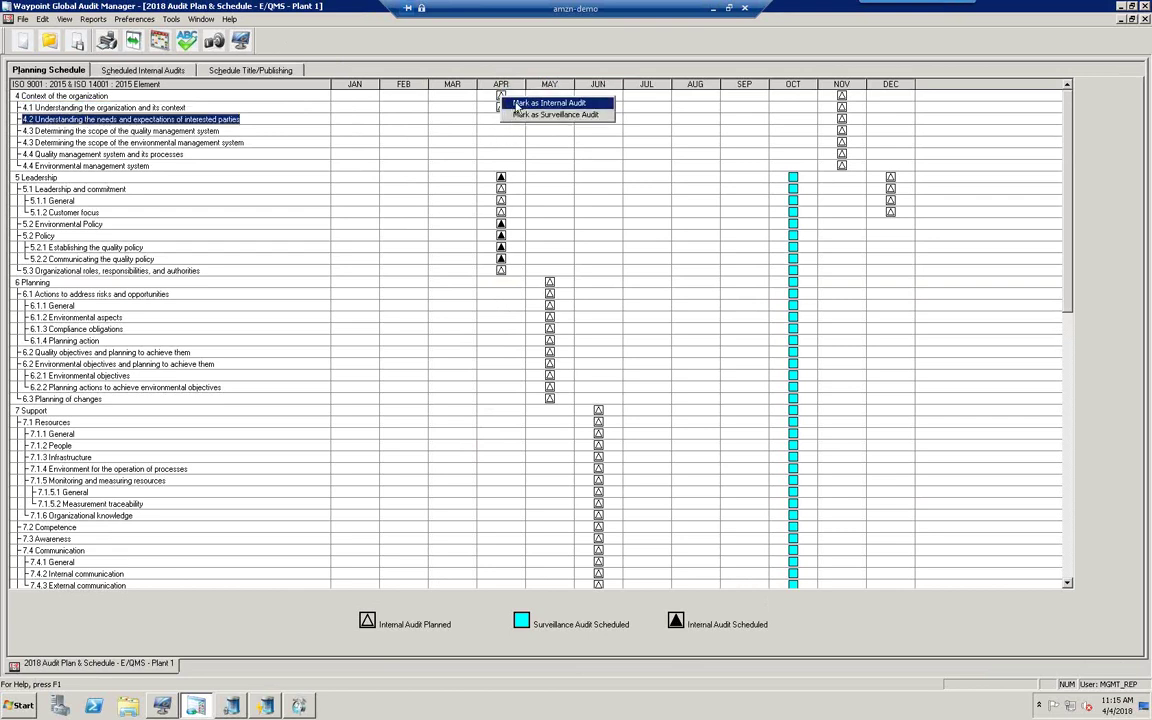
left_click(514, 106)
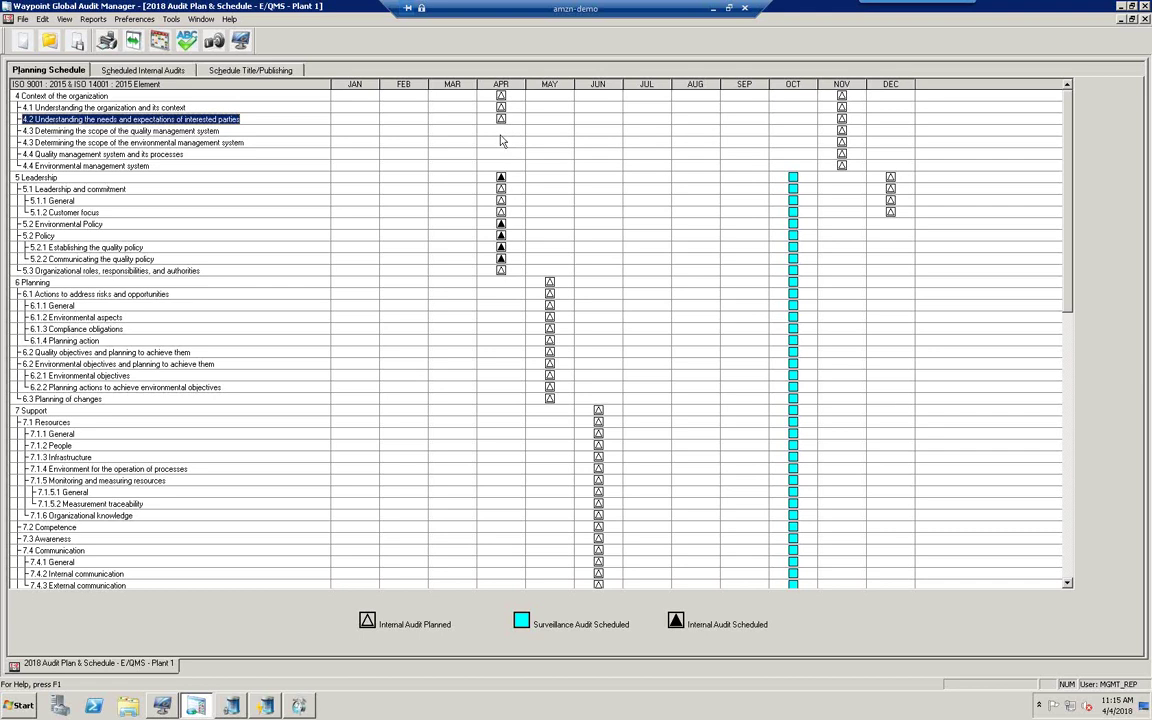
right_click(501, 131)
left_click(514, 117)
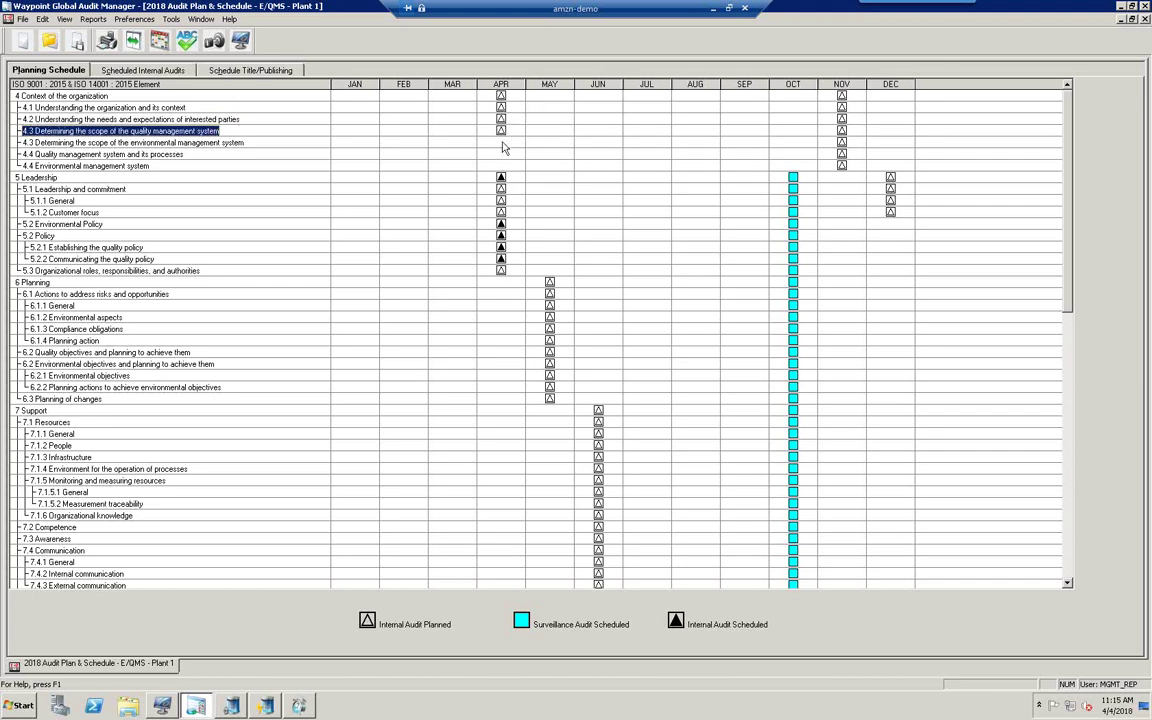
right_click(501, 142)
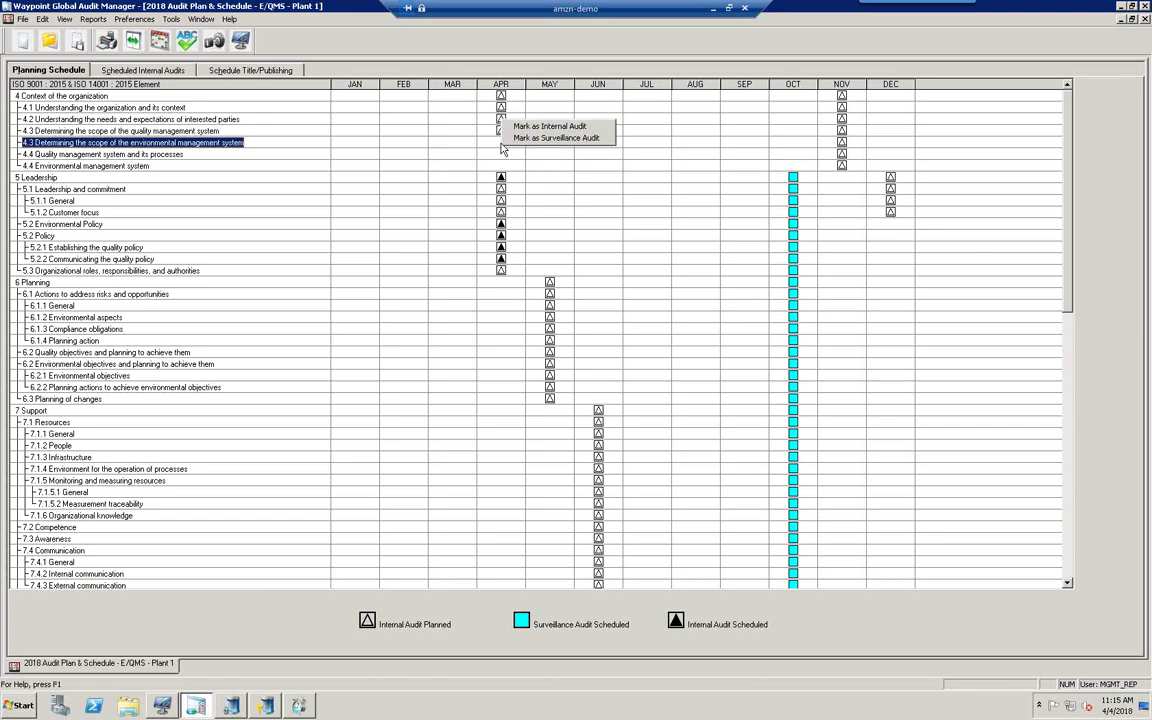
left_click(549, 127)
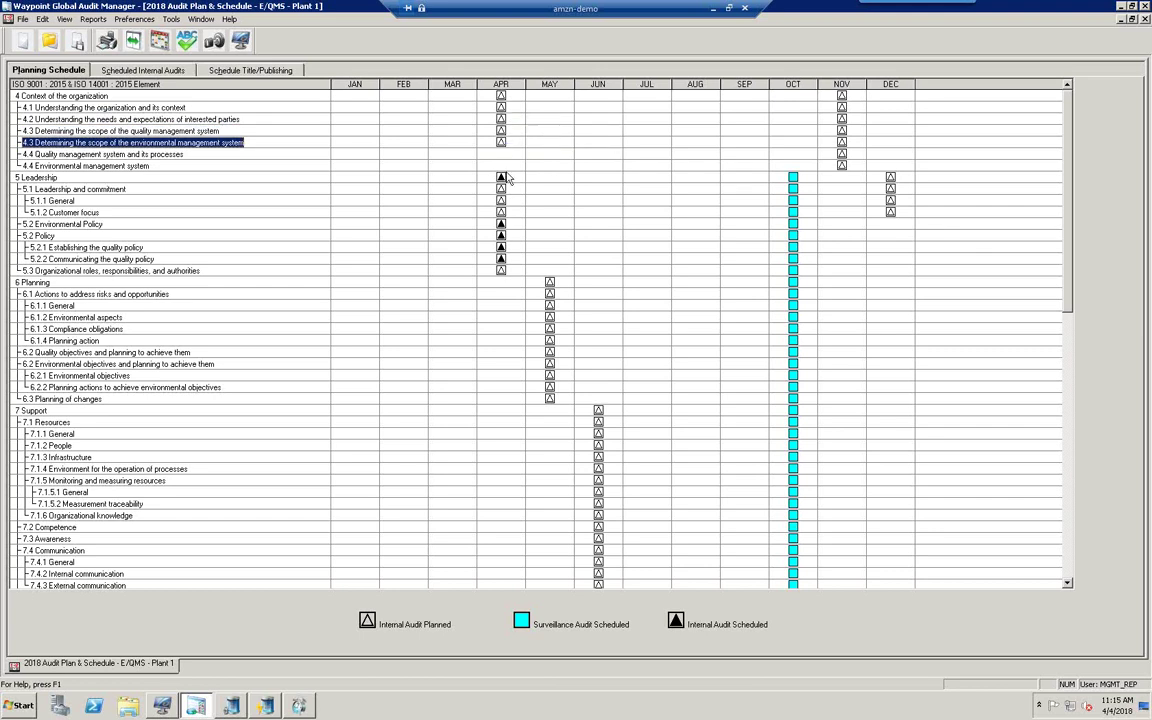
right_click(502, 154)
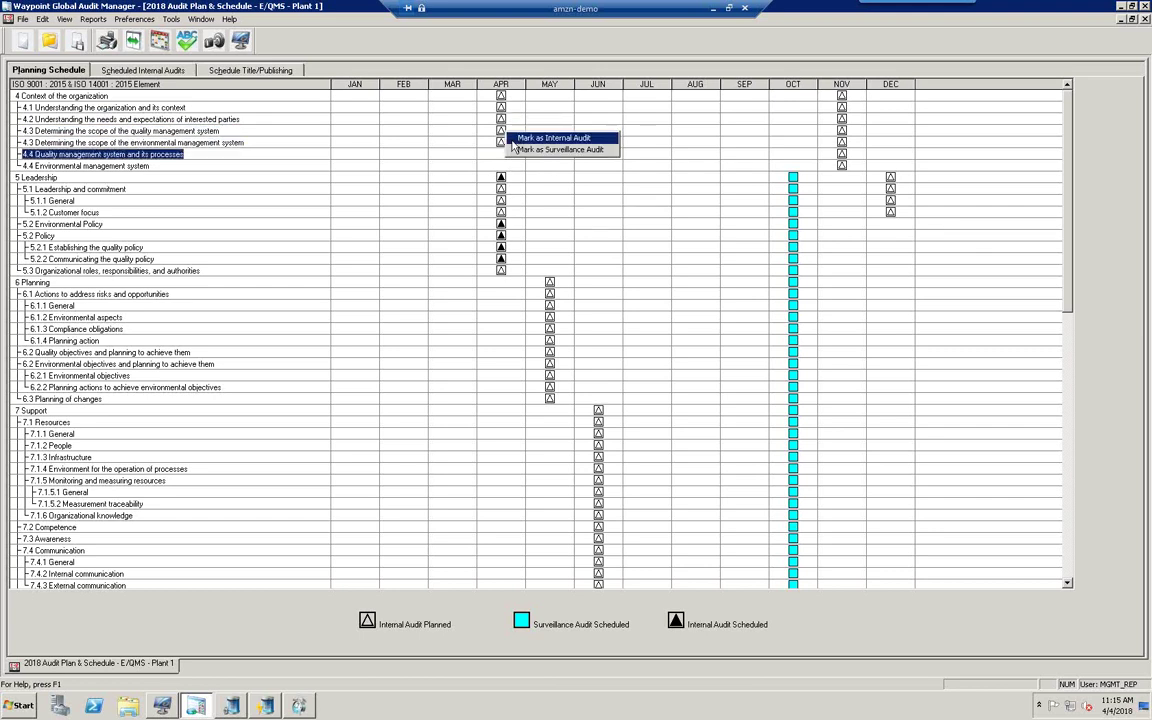
left_click(540, 138)
right_click(502, 165)
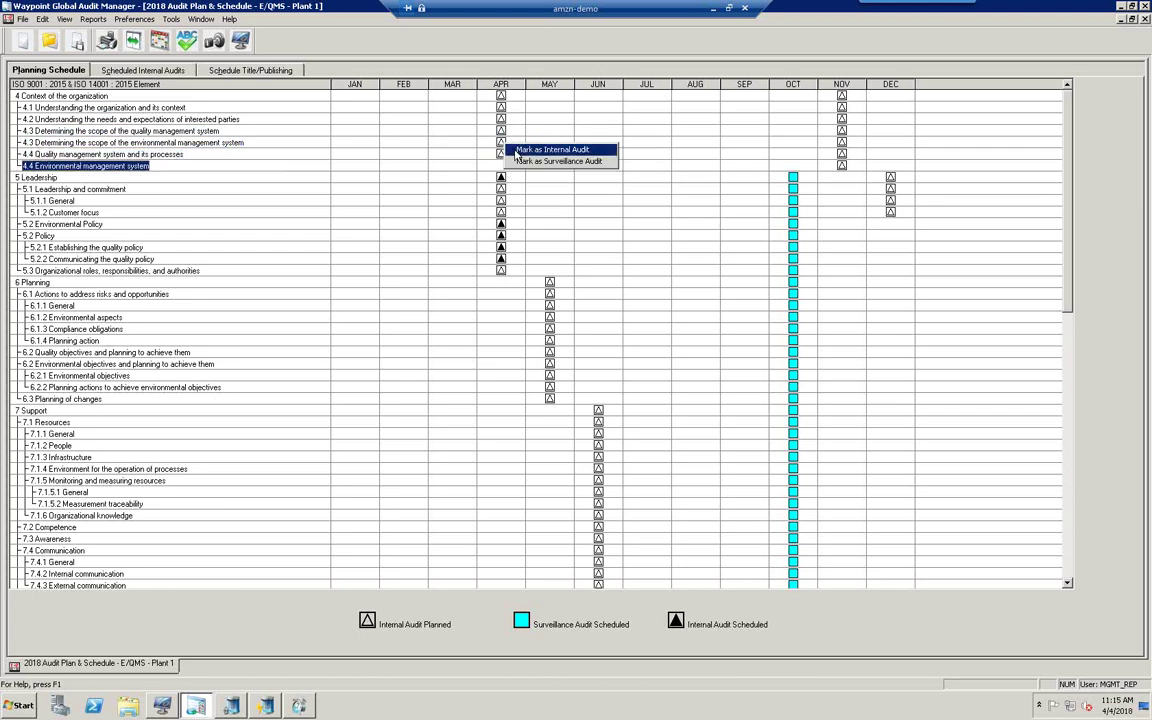
left_click(520, 140)
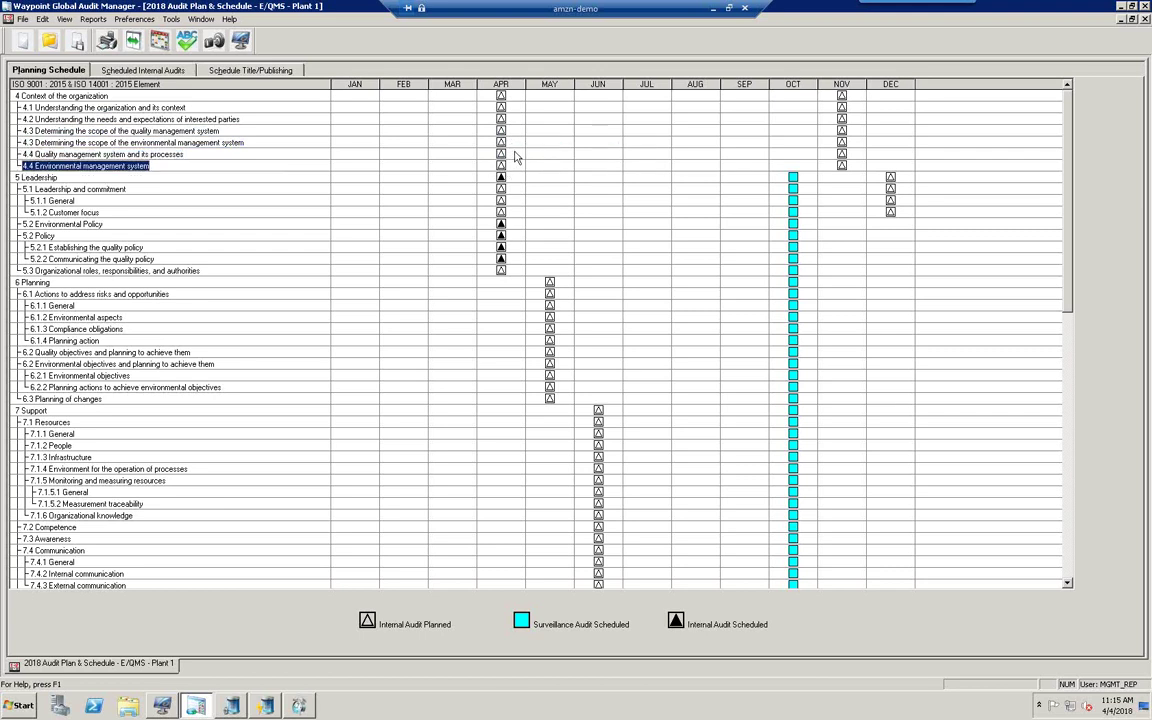
- Mark element 4 Context of the organization and all its sub-elements 4.1 to 4.4 as surveillance audits in October
right_click(797, 96)
left_click(803, 92)
right_click(800, 106)
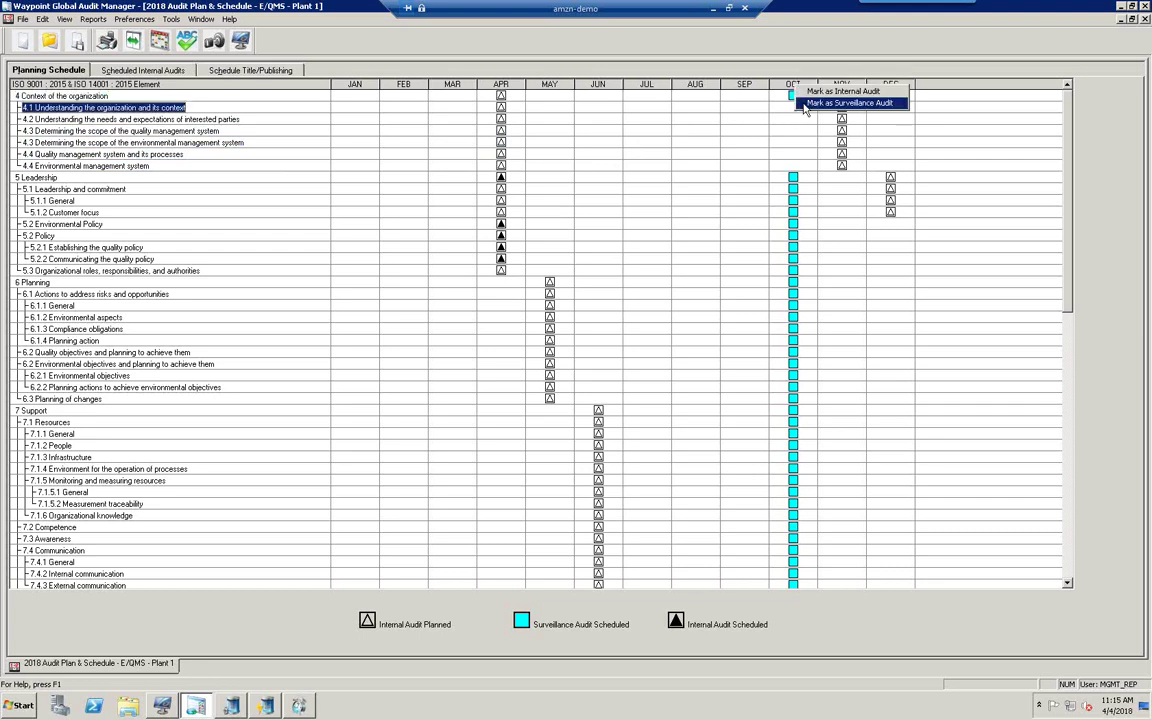
left_click(804, 104)
right_click(804, 119)
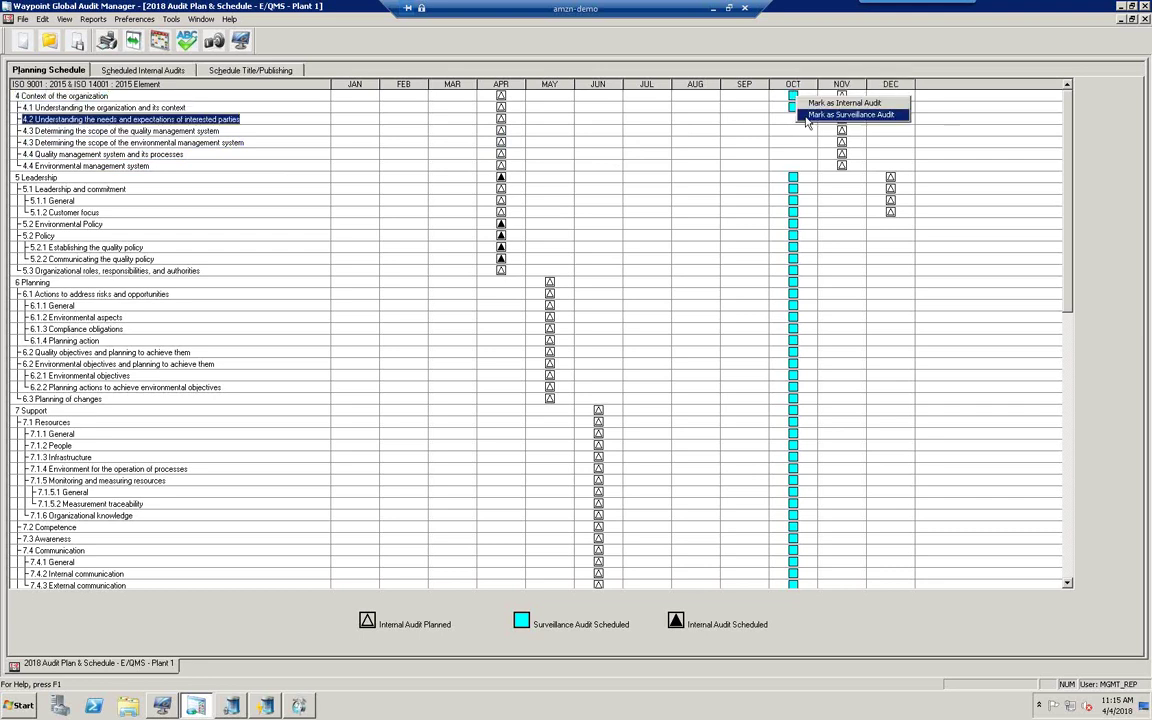
left_click(806, 116)
right_click(801, 130)
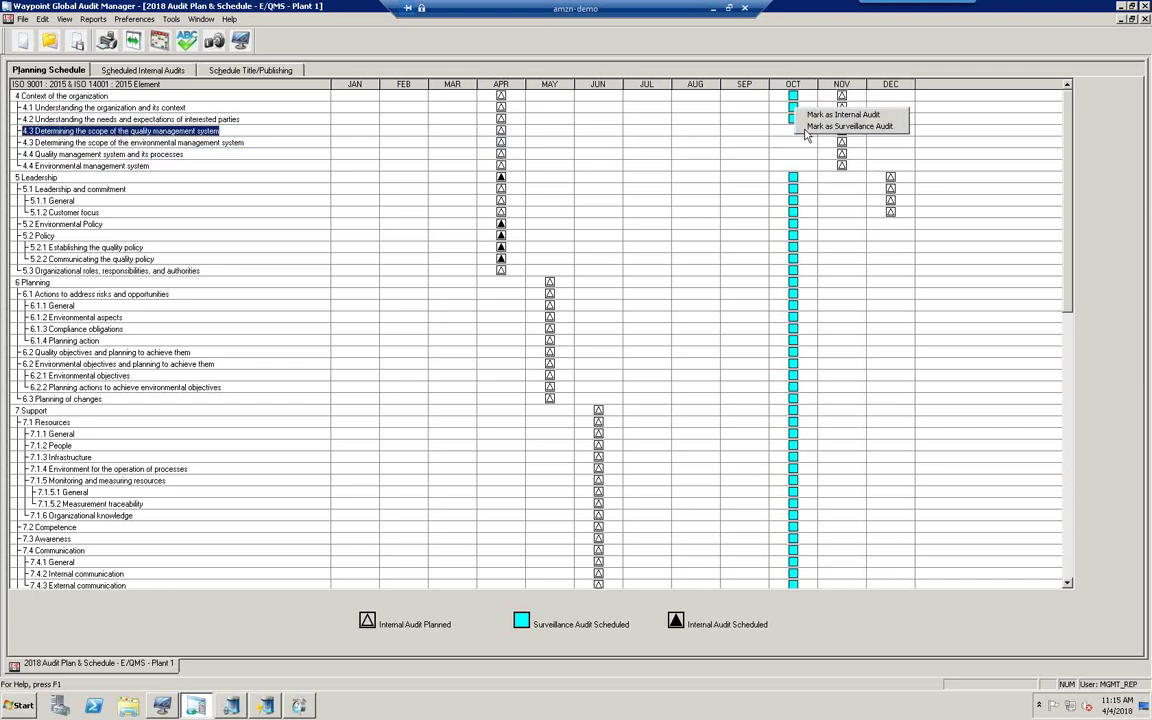
left_click(806, 126)
right_click(802, 142)
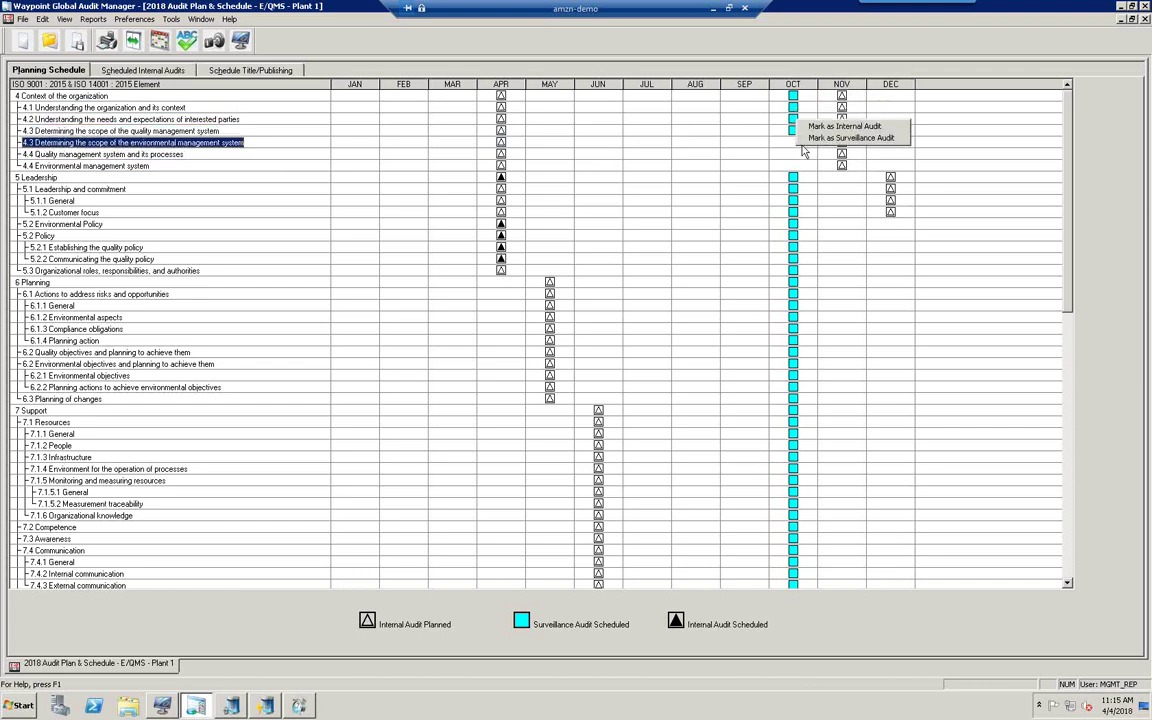
left_click(812, 138)
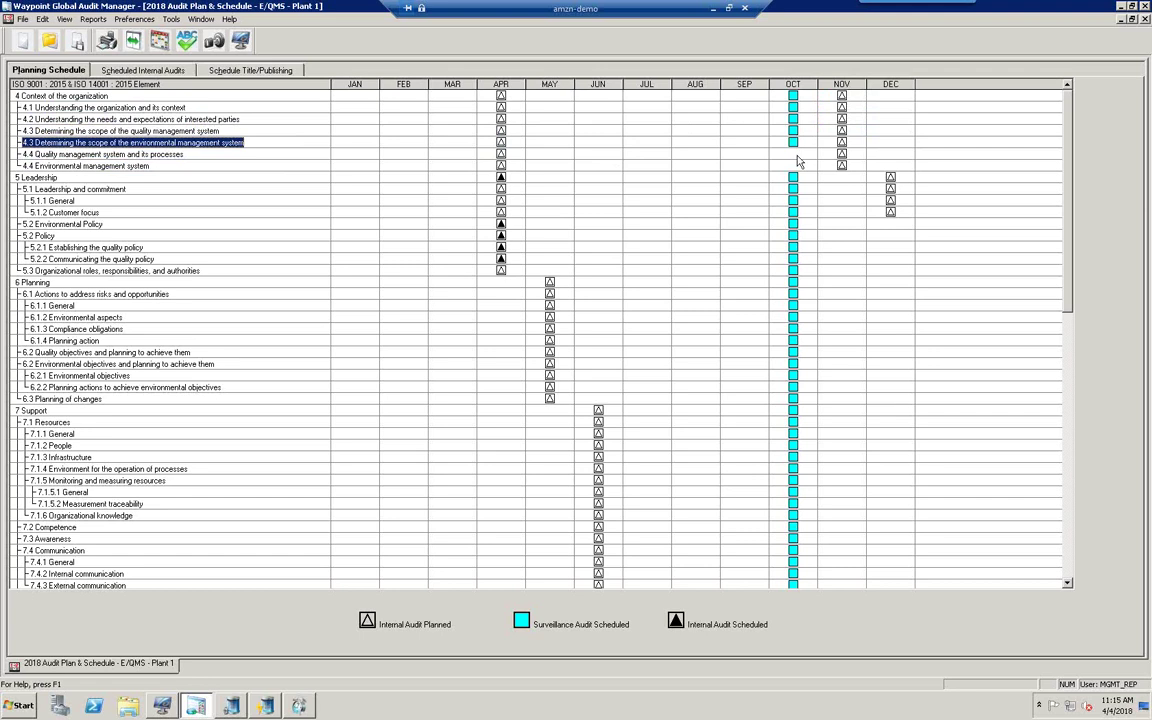
right_click(797, 154)
left_click(810, 149)
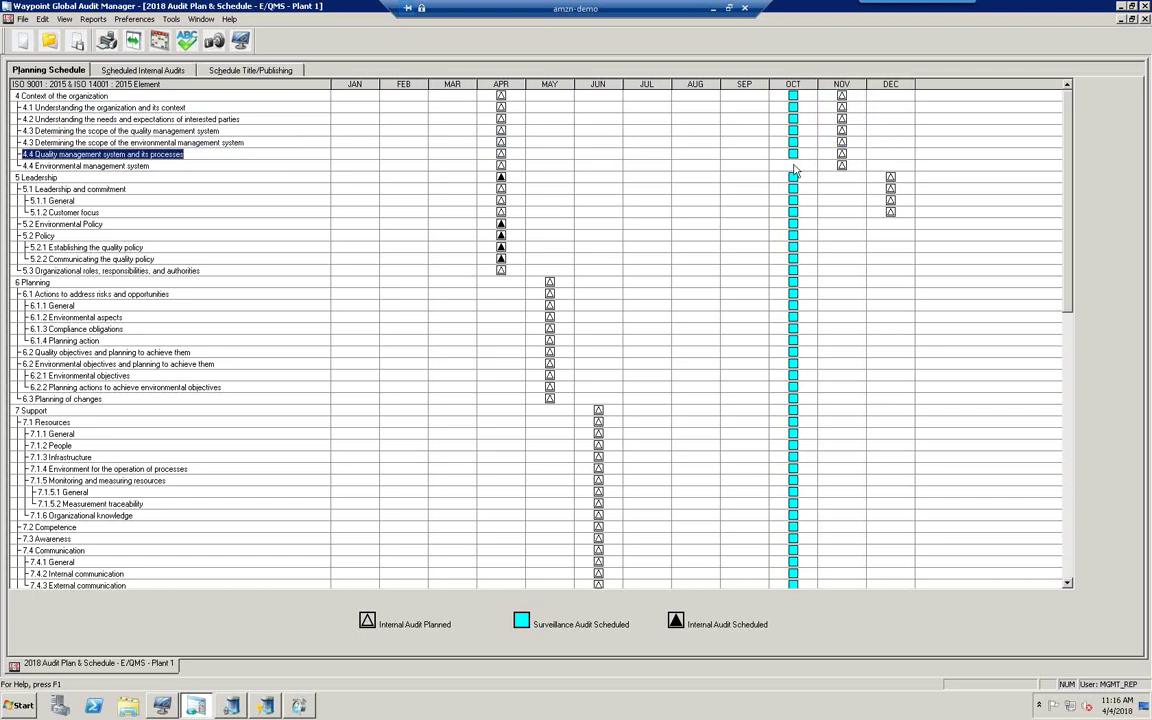
right_click(797, 166)
left_click(811, 158)
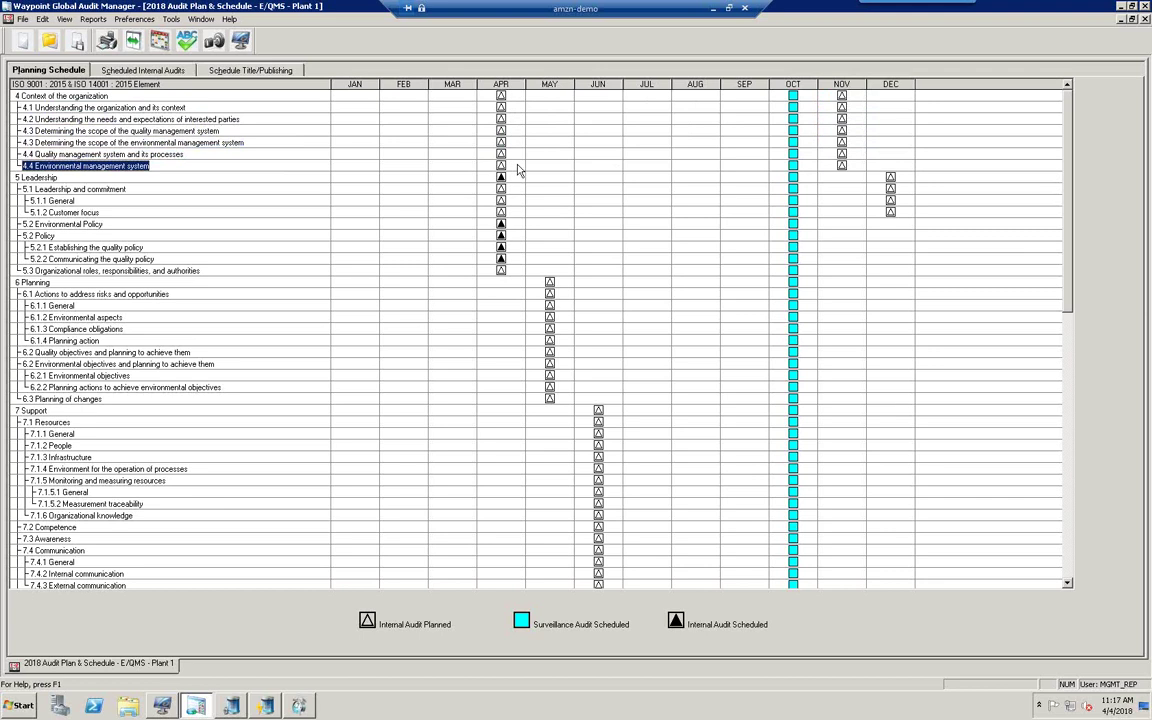
- Clear the October surveillance audit mark for element 4.2 and set it again
right_click(808, 121)
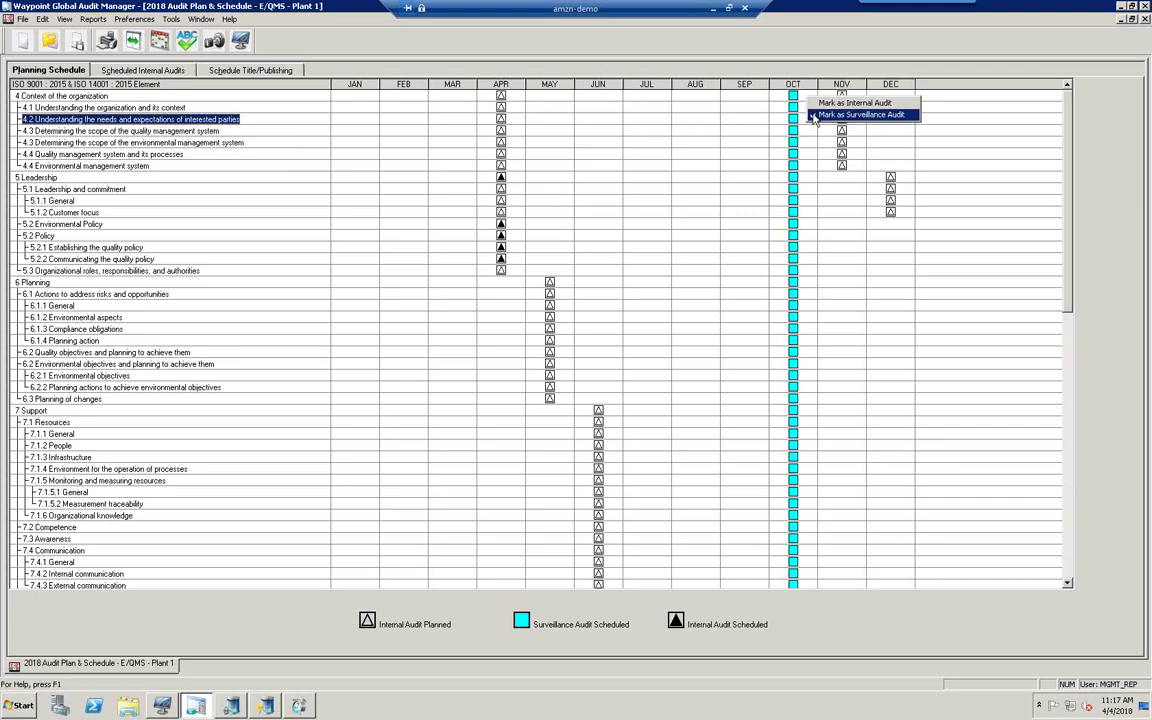
left_click(813, 116)
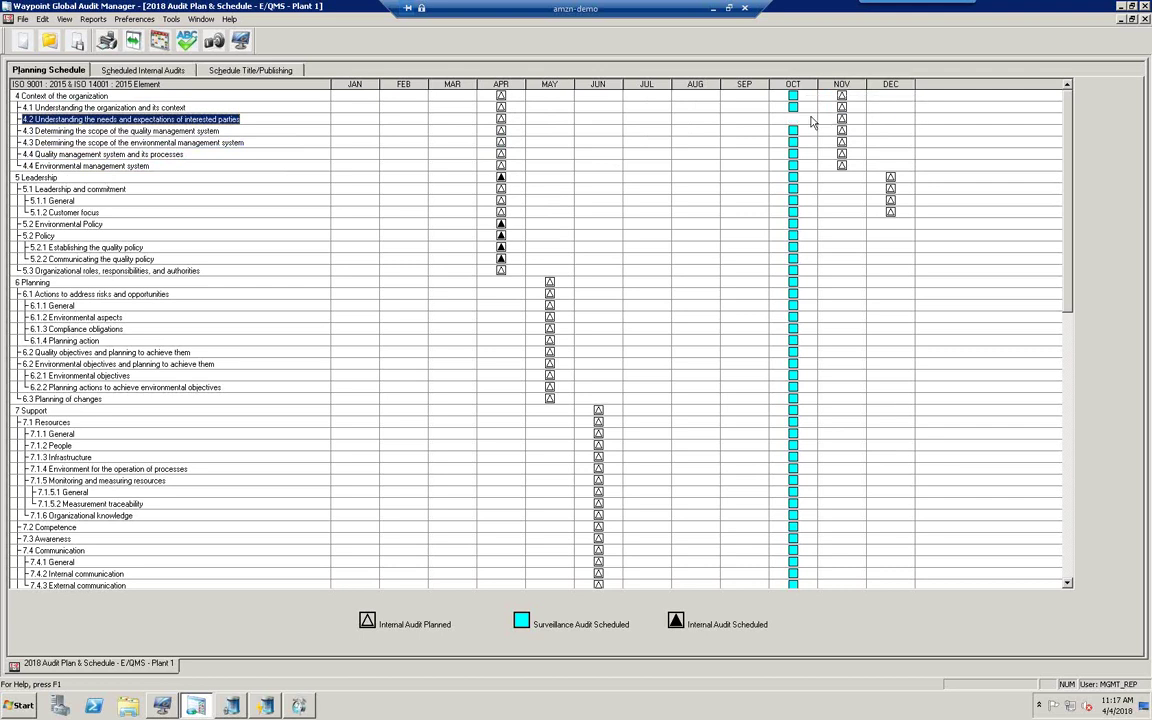
right_click(815, 119)
left_click(822, 116)
- Review the planned months for all elements through 10 Improvement and compare the April entries with the scheduled internal audits
scroll(840, 347, "down", 5)
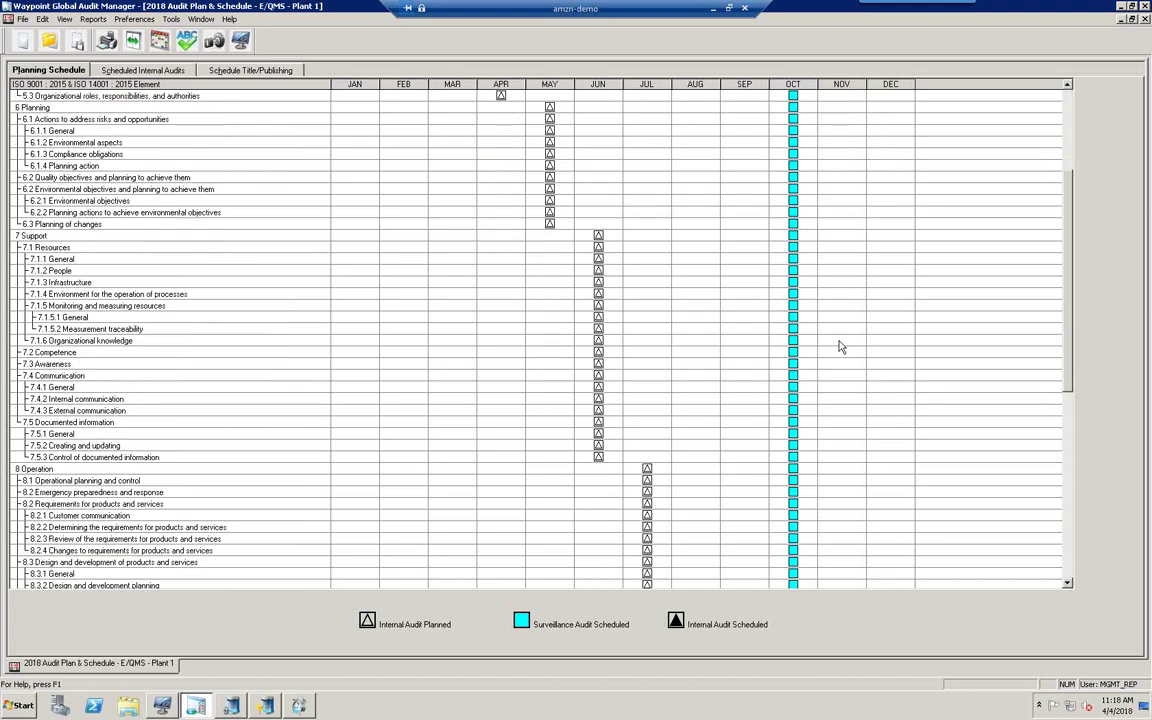
scroll(840, 347, "down", 12)
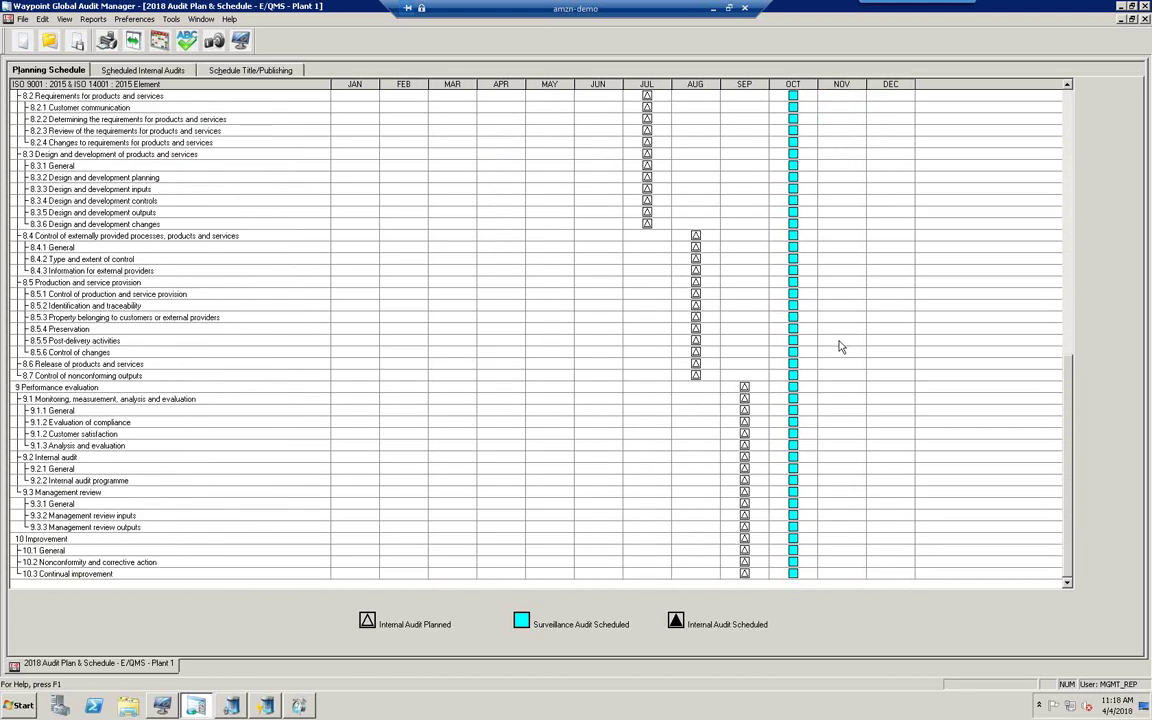
scroll(840, 347, "up", 17)
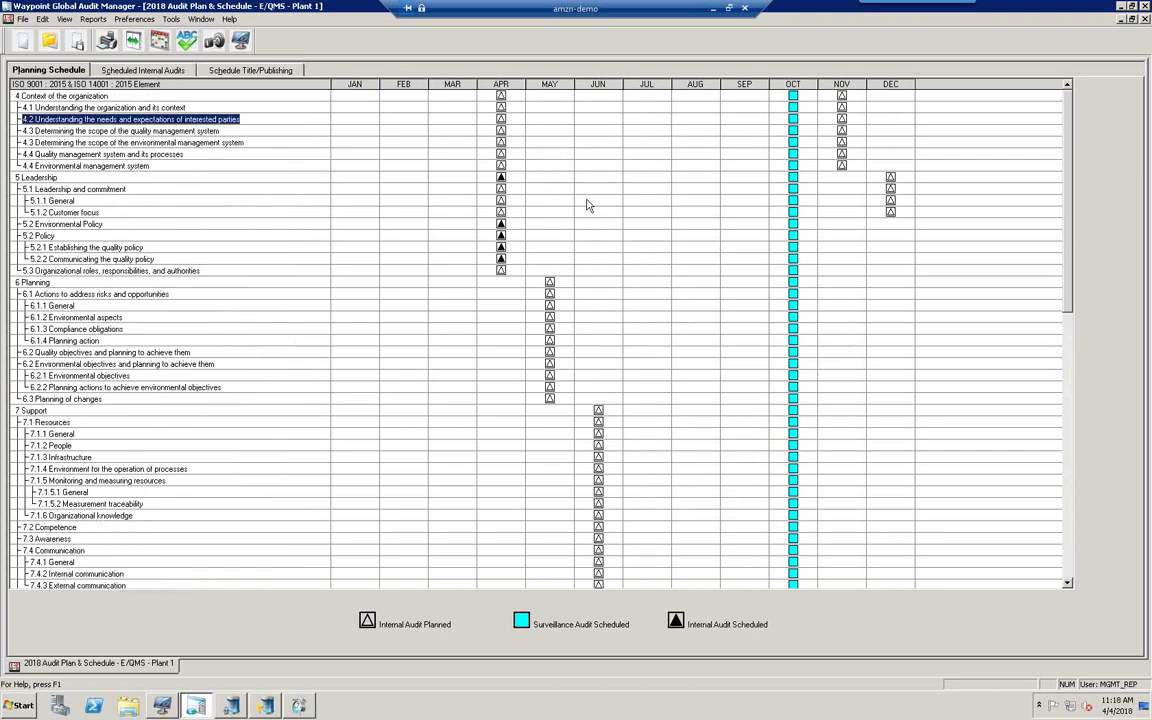
scroll(686, 280, "down", 16)
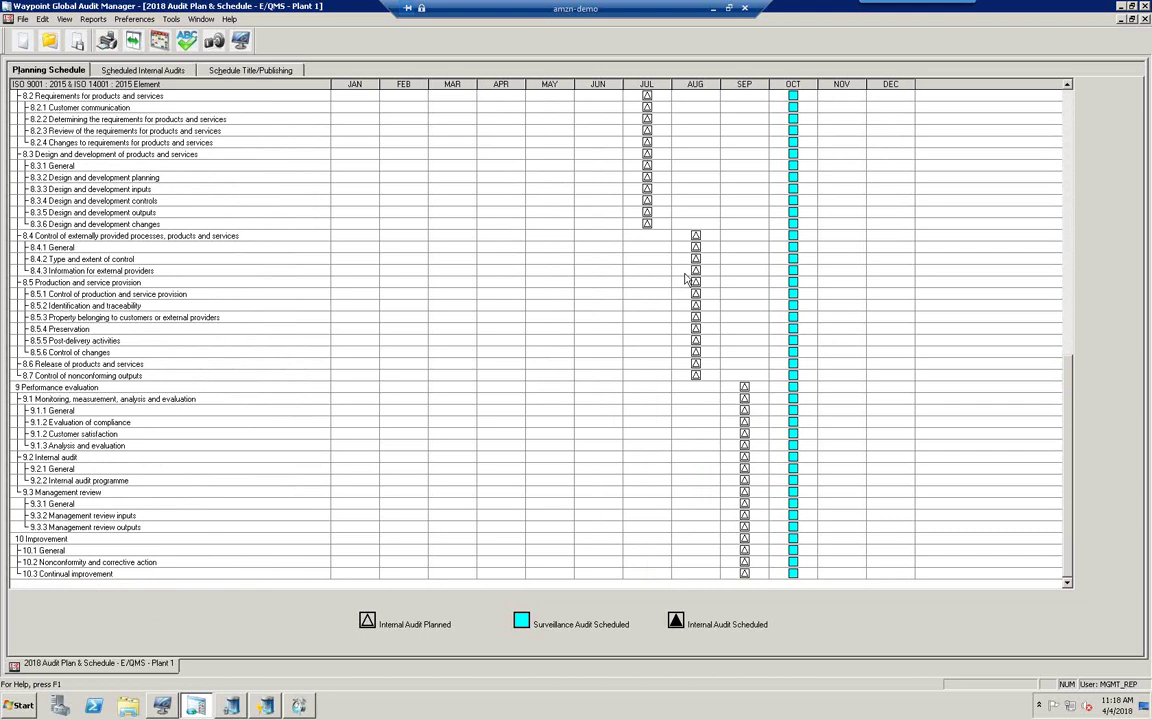
scroll(746, 285, "up", 8)
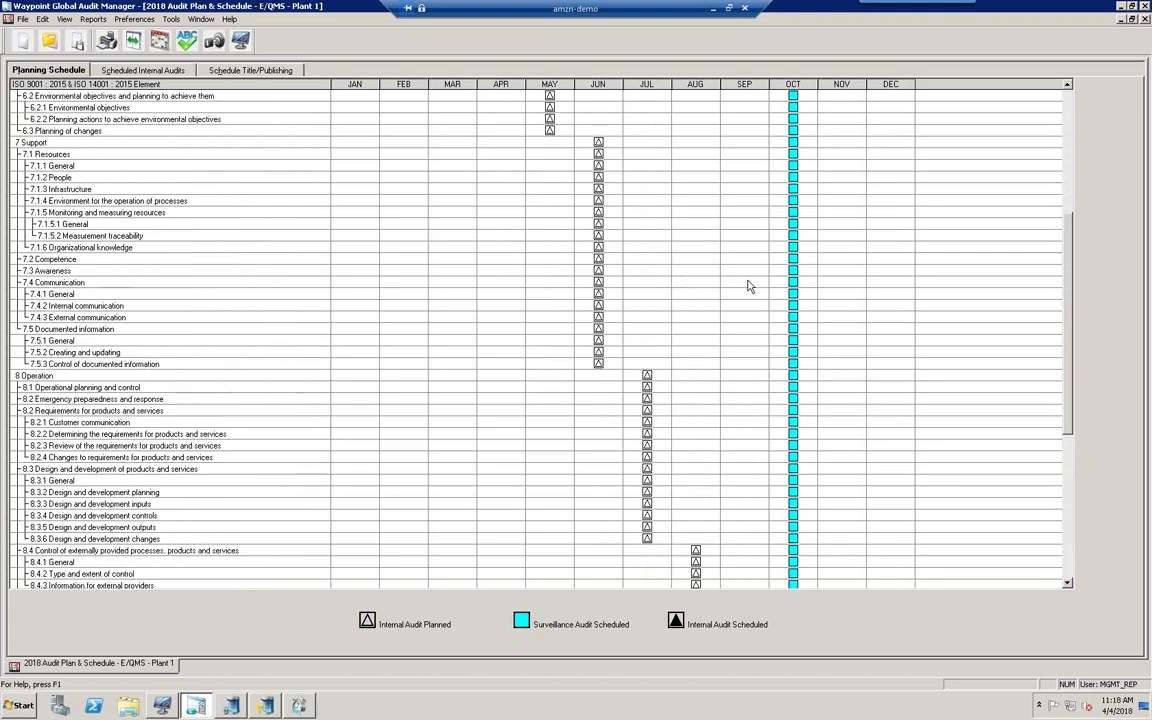
scroll(746, 285, "up", 8)
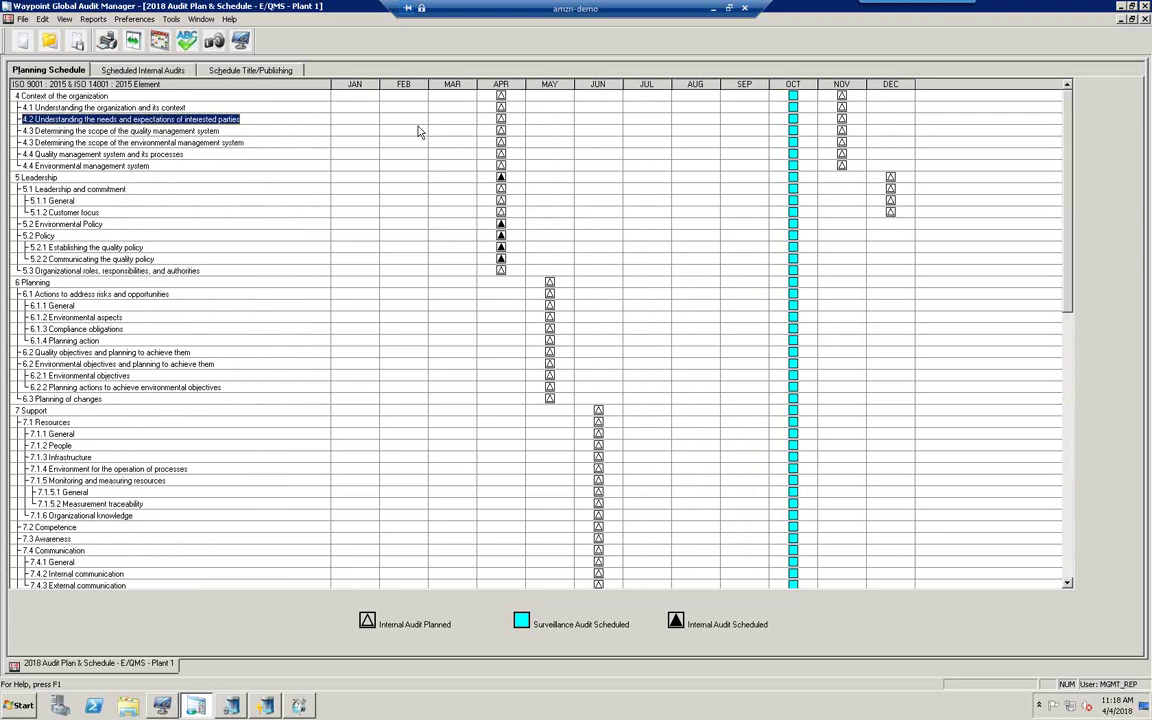
left_click(155, 72)
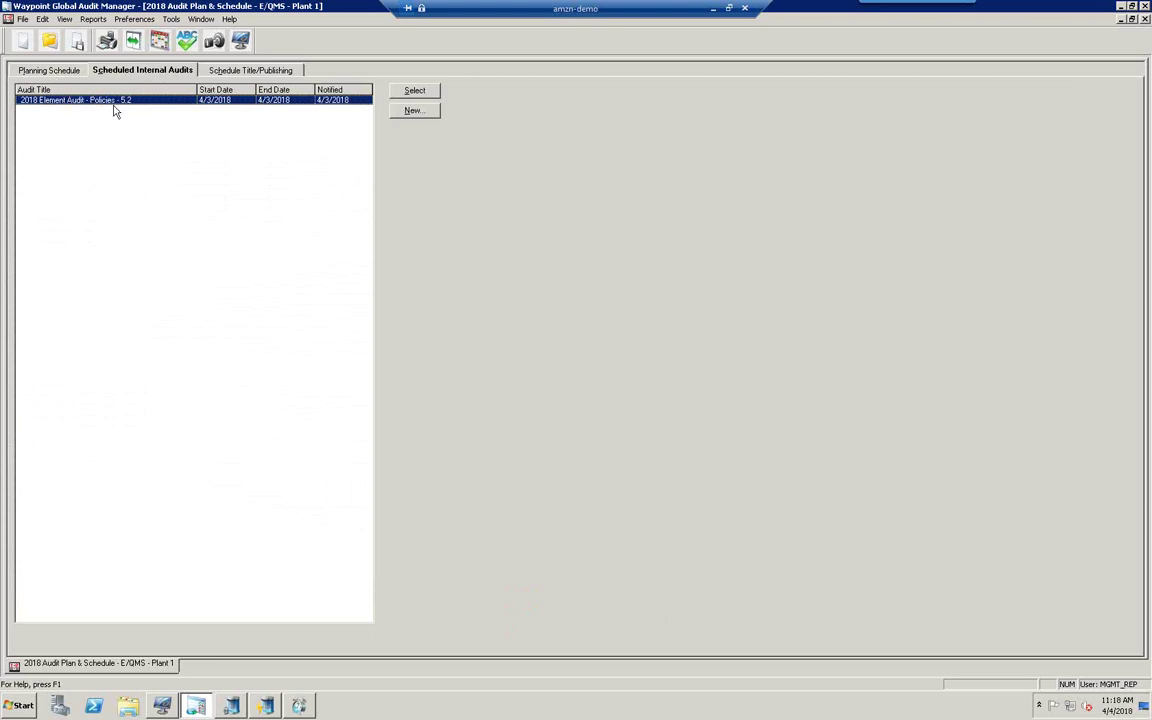
left_click(53, 72)
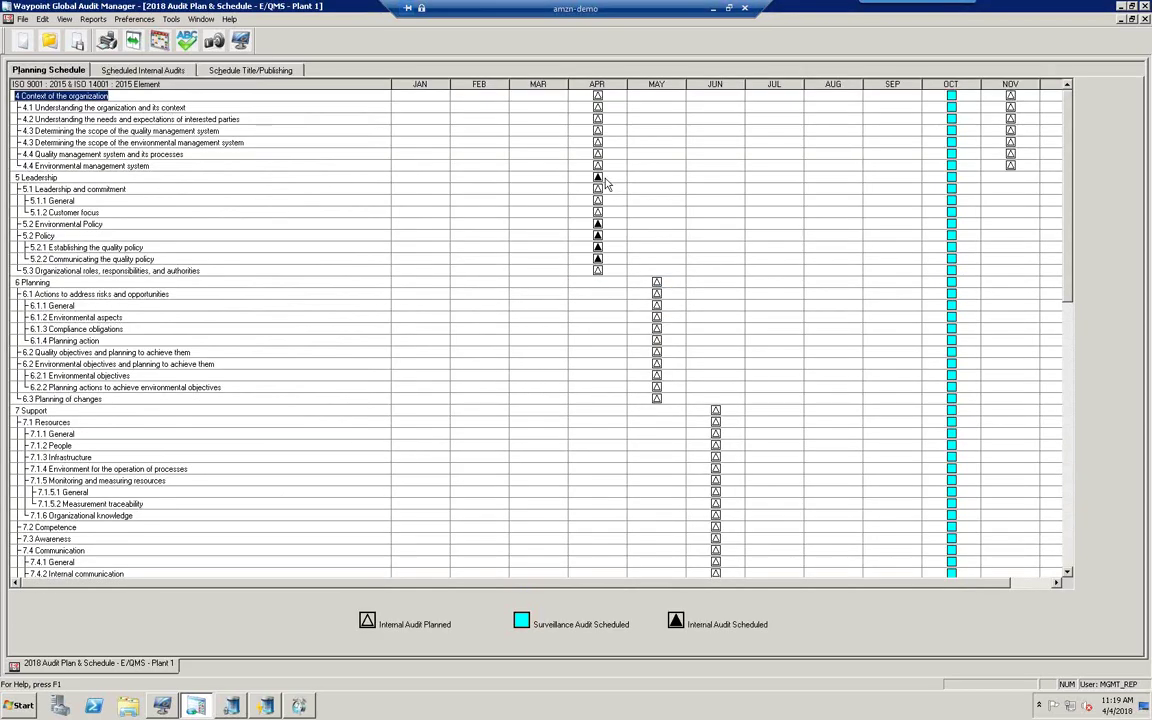
left_click(155, 75)
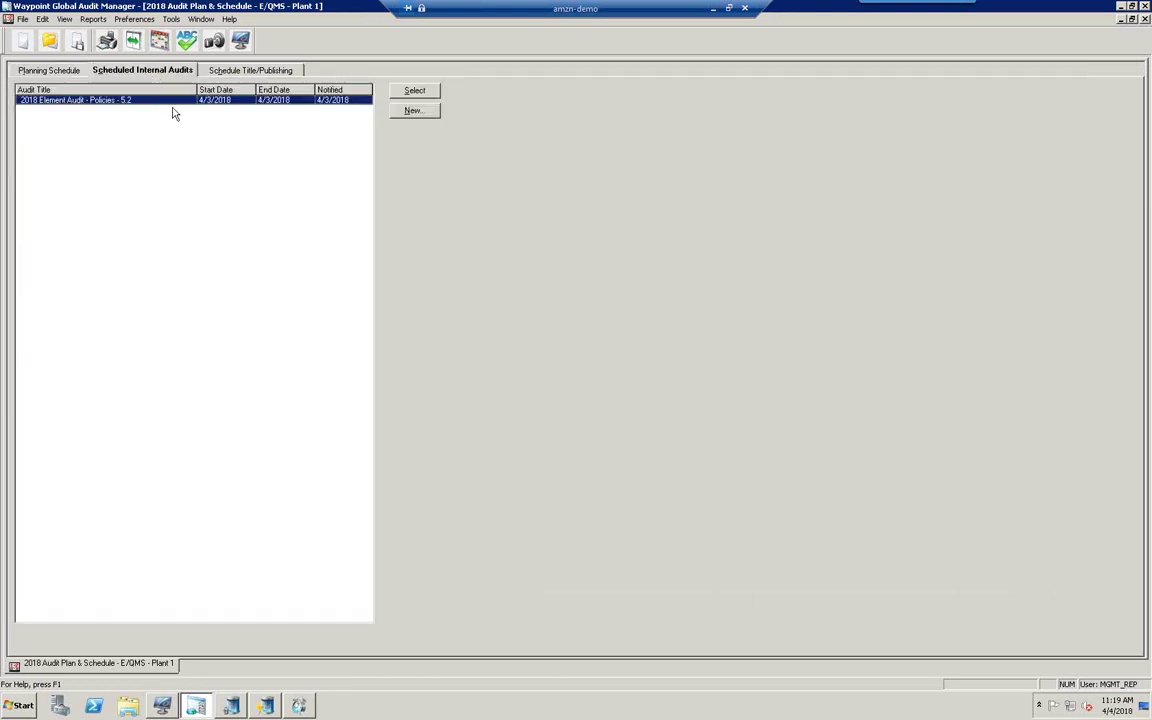
- Inspect the schedule's title and publishing options, leaving the title dialog without saving, and close the 2018 Audit Plan & Schedule
left_click(247, 72)
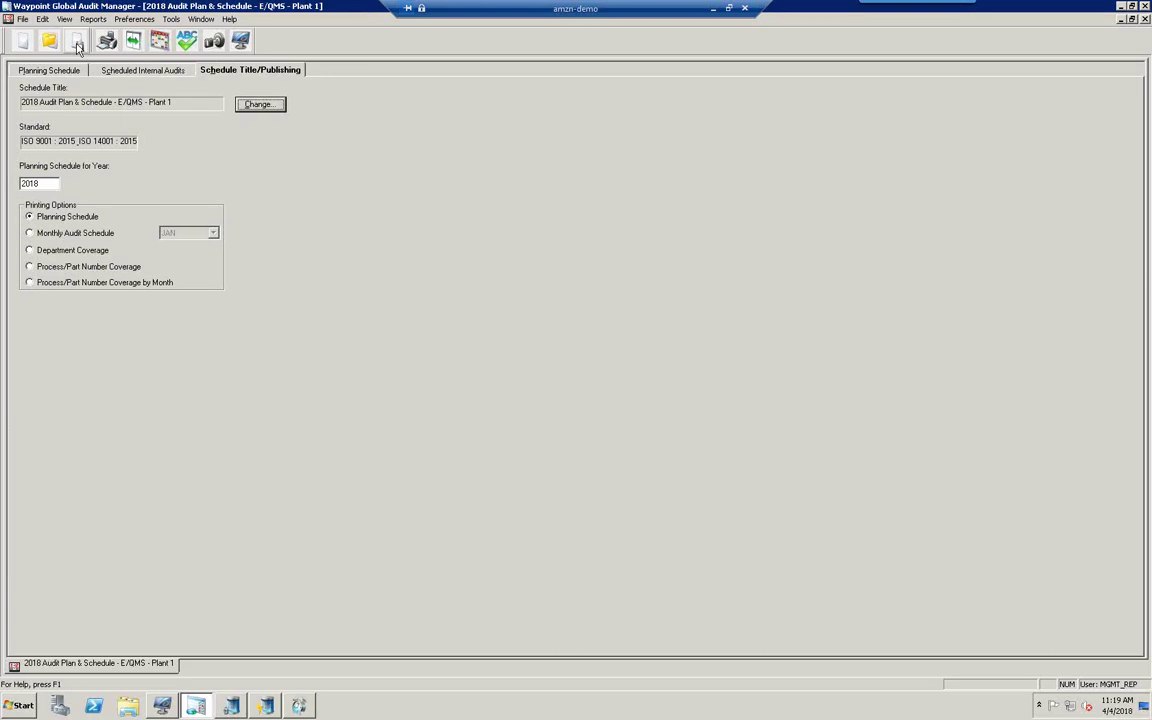
left_click(256, 105)
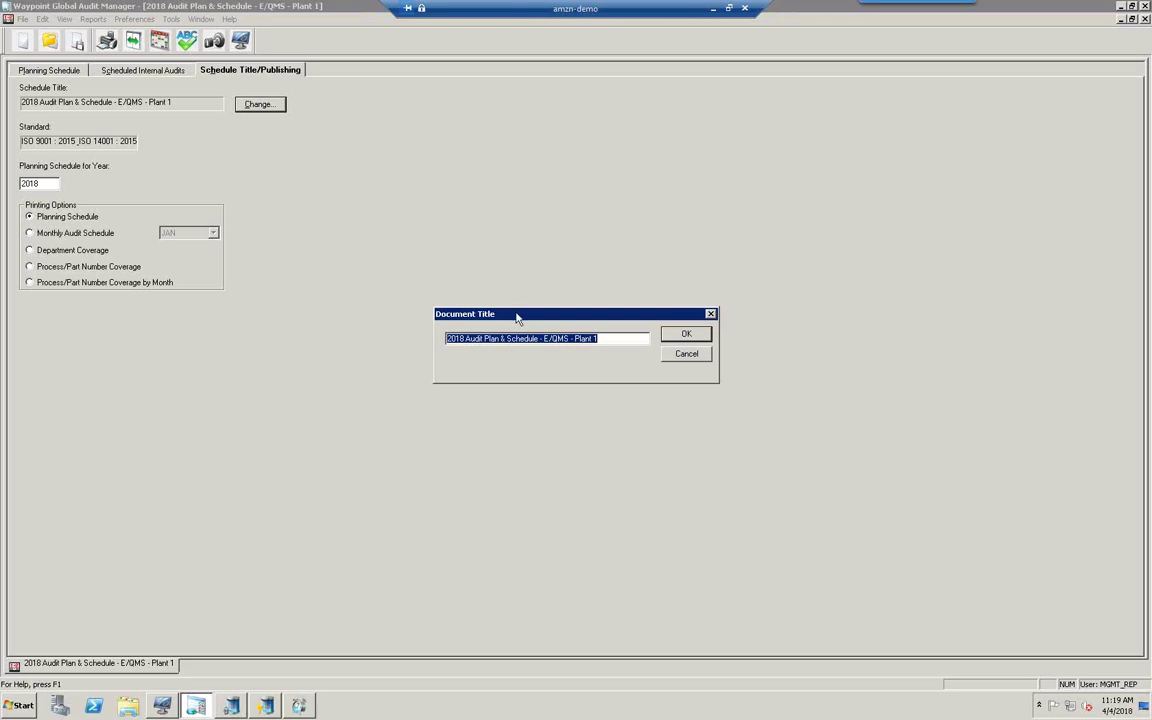
left_click(687, 356)
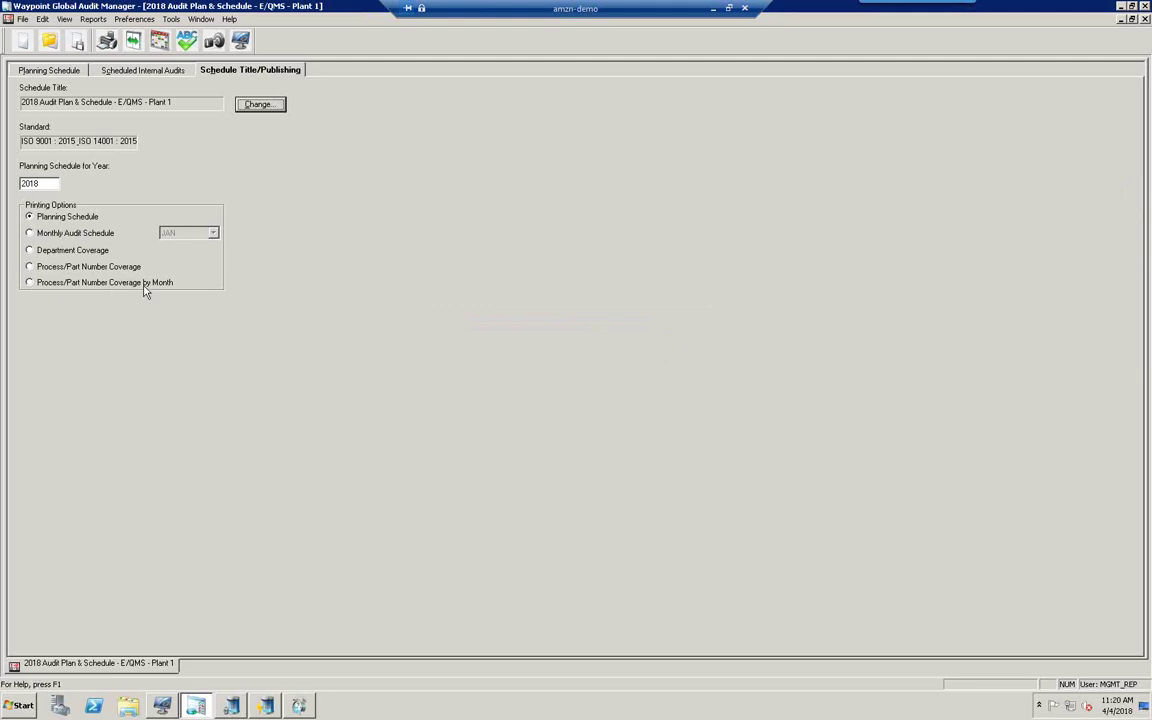
left_click(46, 72)
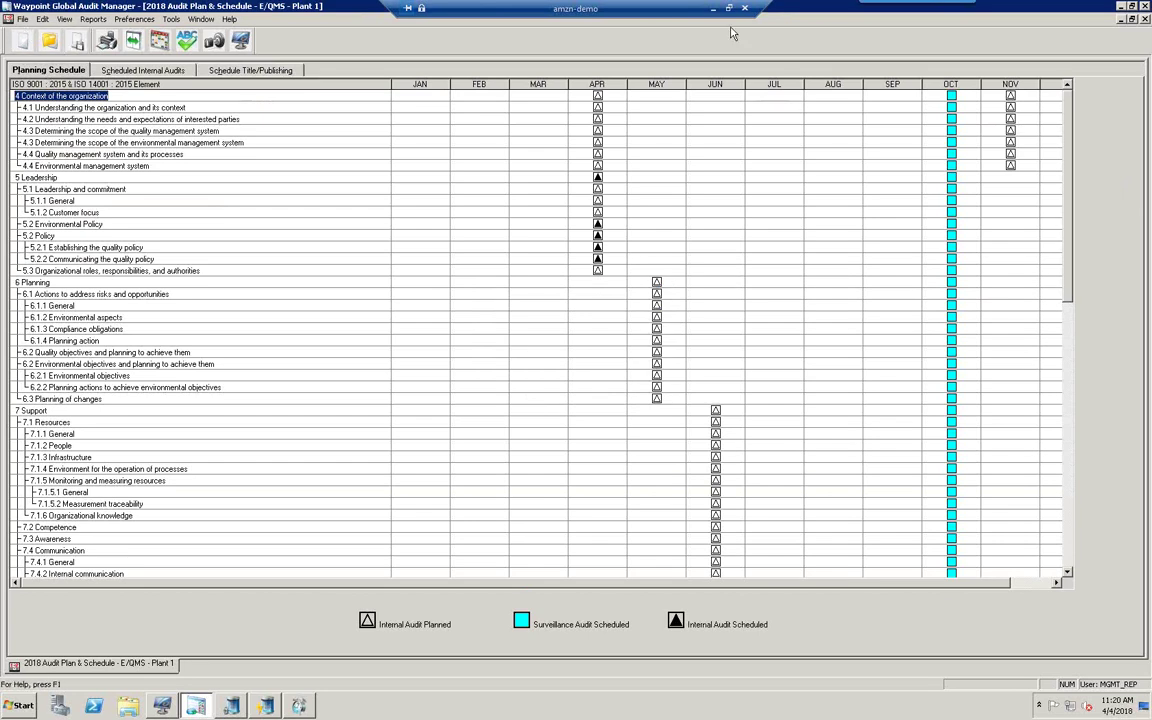
left_click(1145, 20)
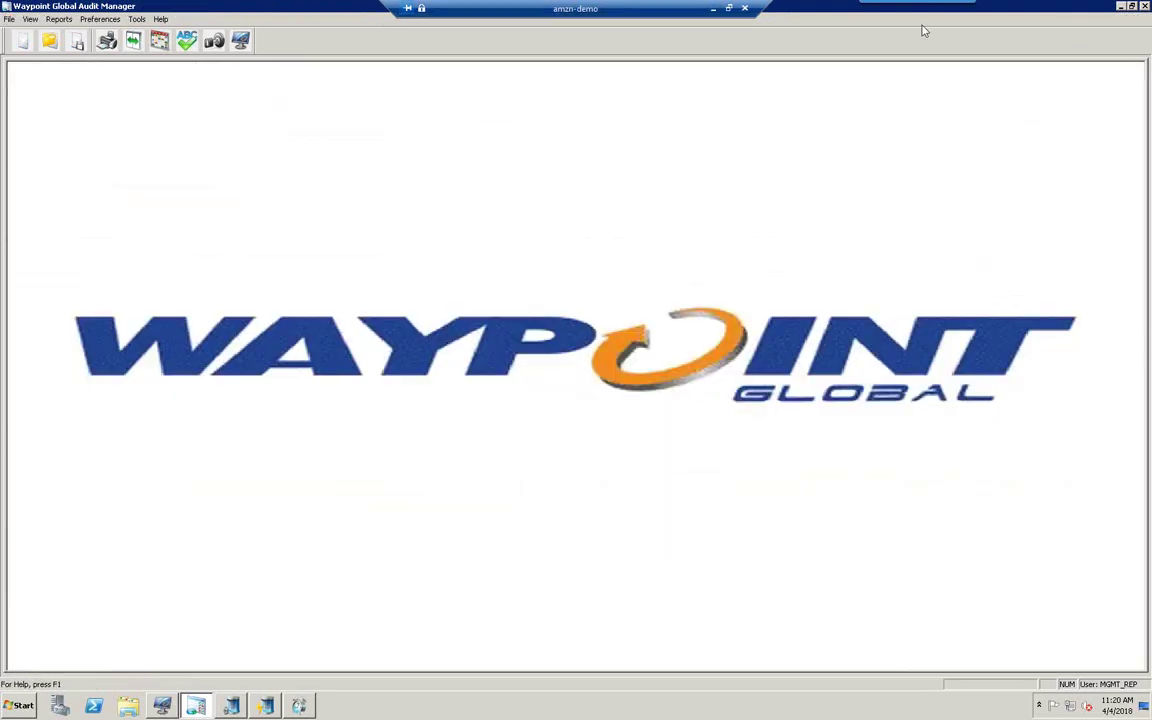
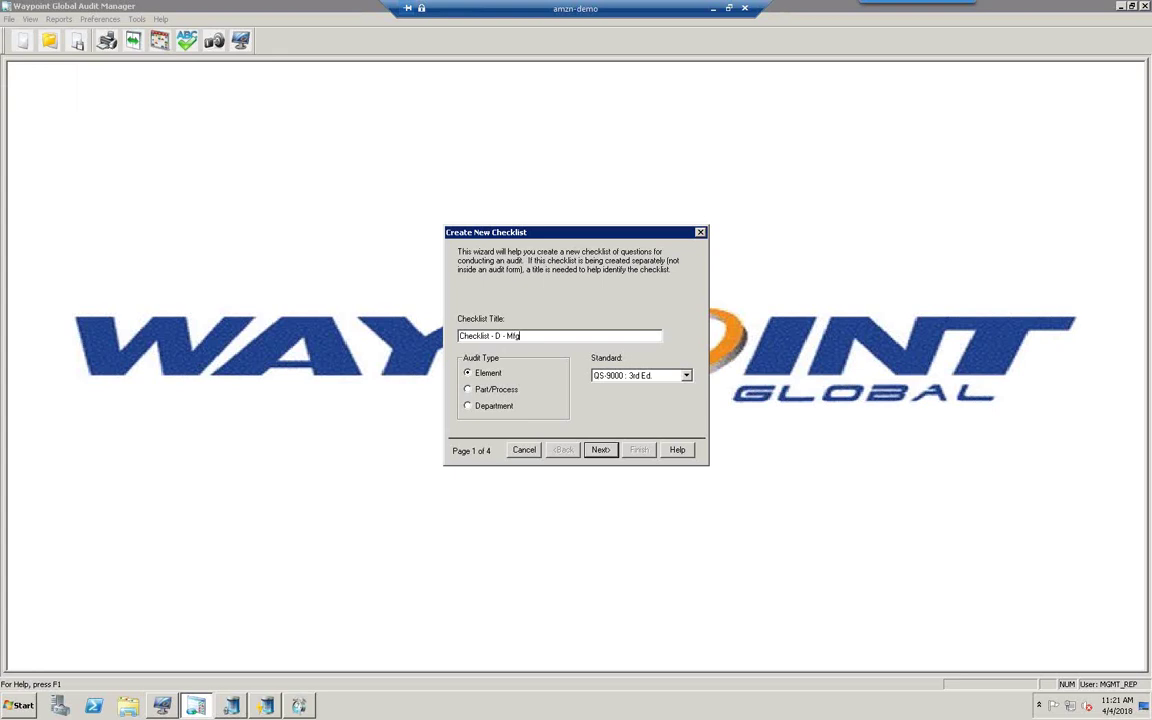
- Complete the new checklist's title as "Checklist - D - Mfg/Prod - 8.5.2 - 1"
type("/")
type("Prdo")
key("BackSpace")
key("BackSpace")
type("oc")
type(" - ")
type("8.52")
key("BackSpace")
type(".2 - 1")
- Set the checklist's standard to the combined ISO 9001 : 2015 & ISO 14001 : 2015 and its audit type to Department
left_click(687, 376)
left_click(688, 412)
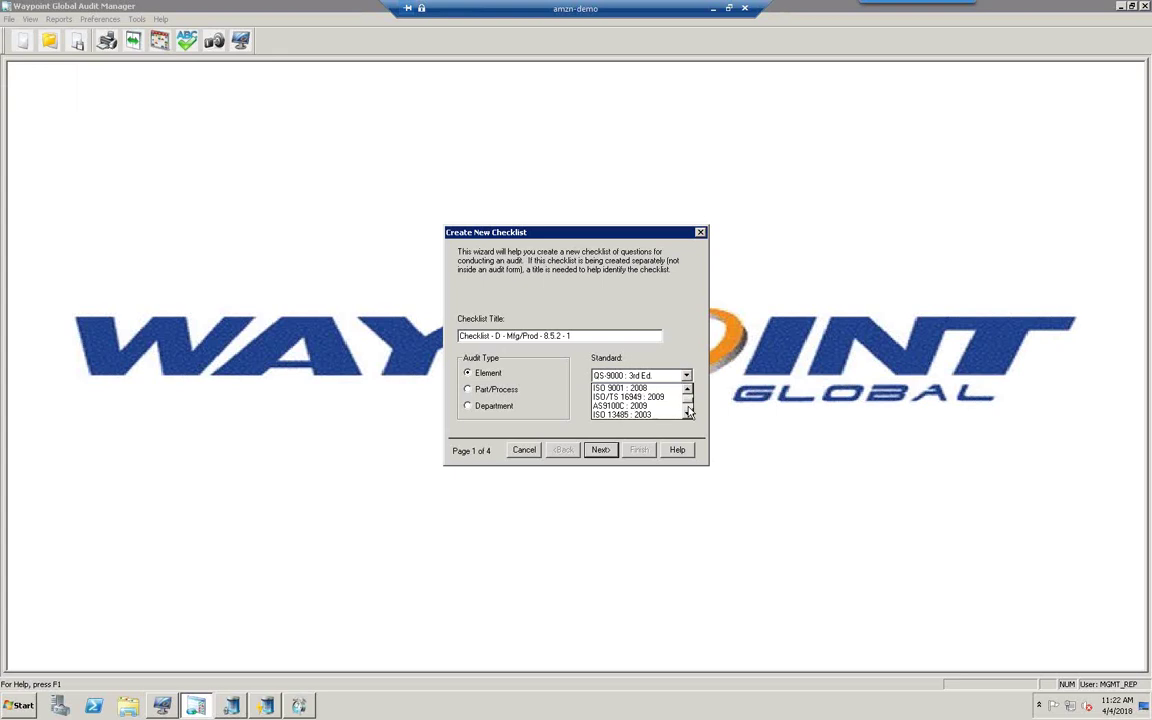
left_click(688, 412)
left_click(688, 412)
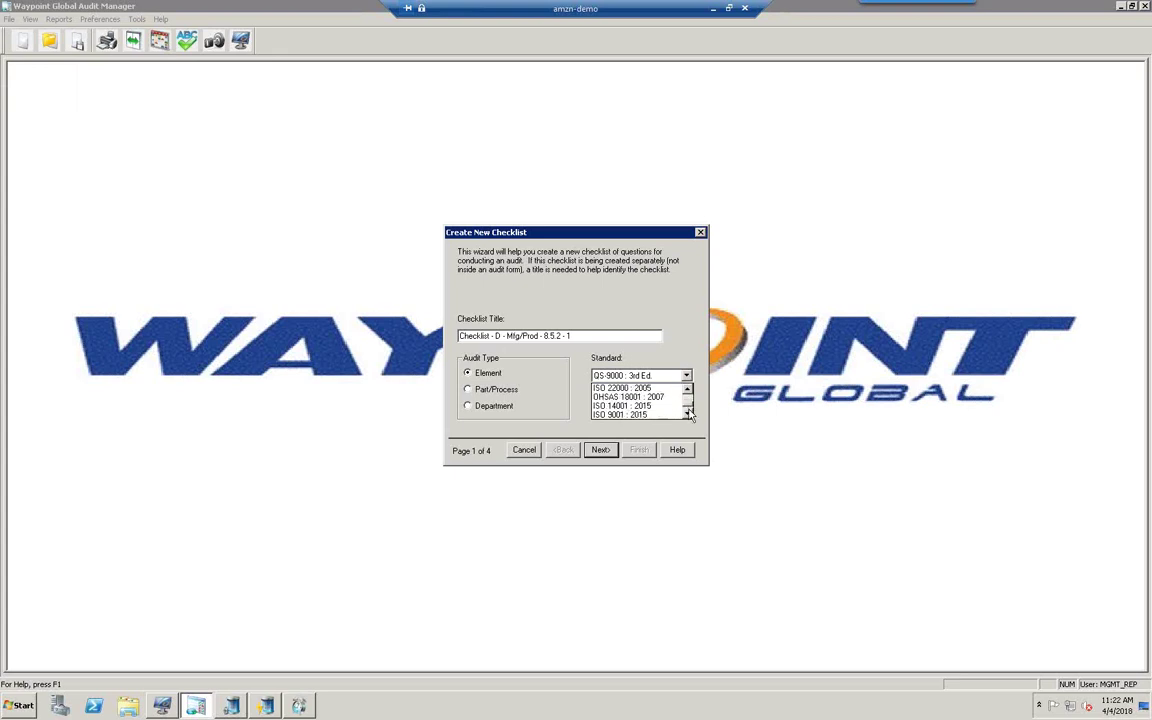
left_click(688, 413)
left_click(675, 414)
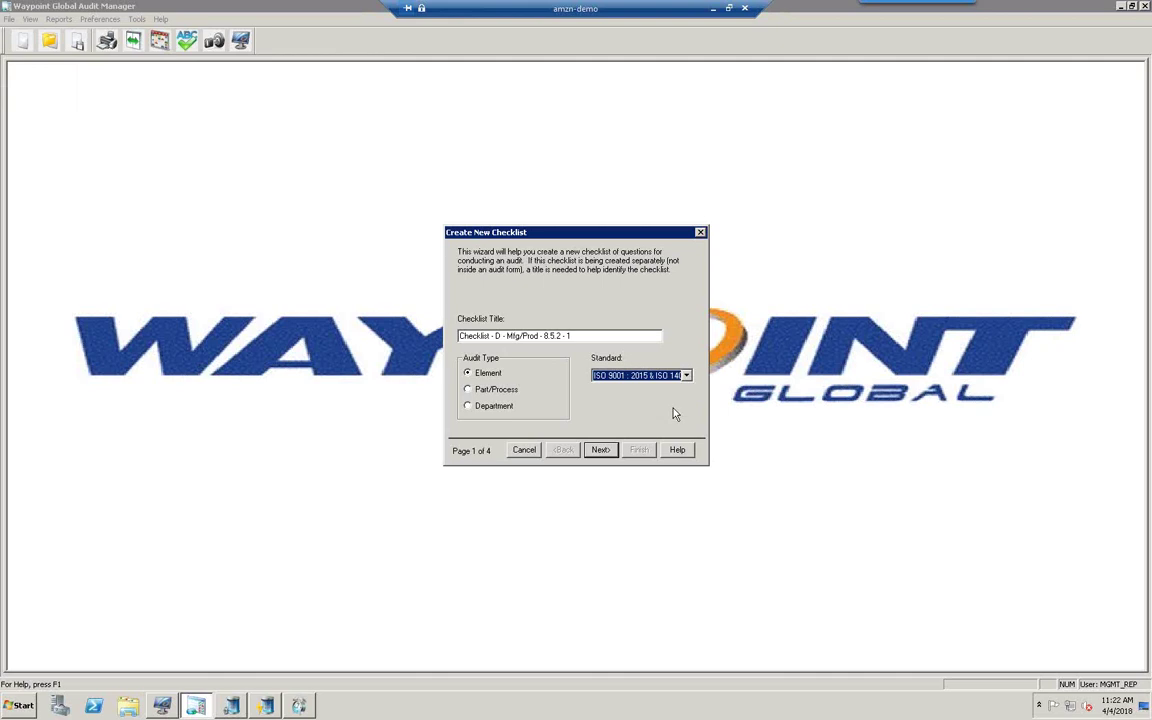
left_click(467, 406)
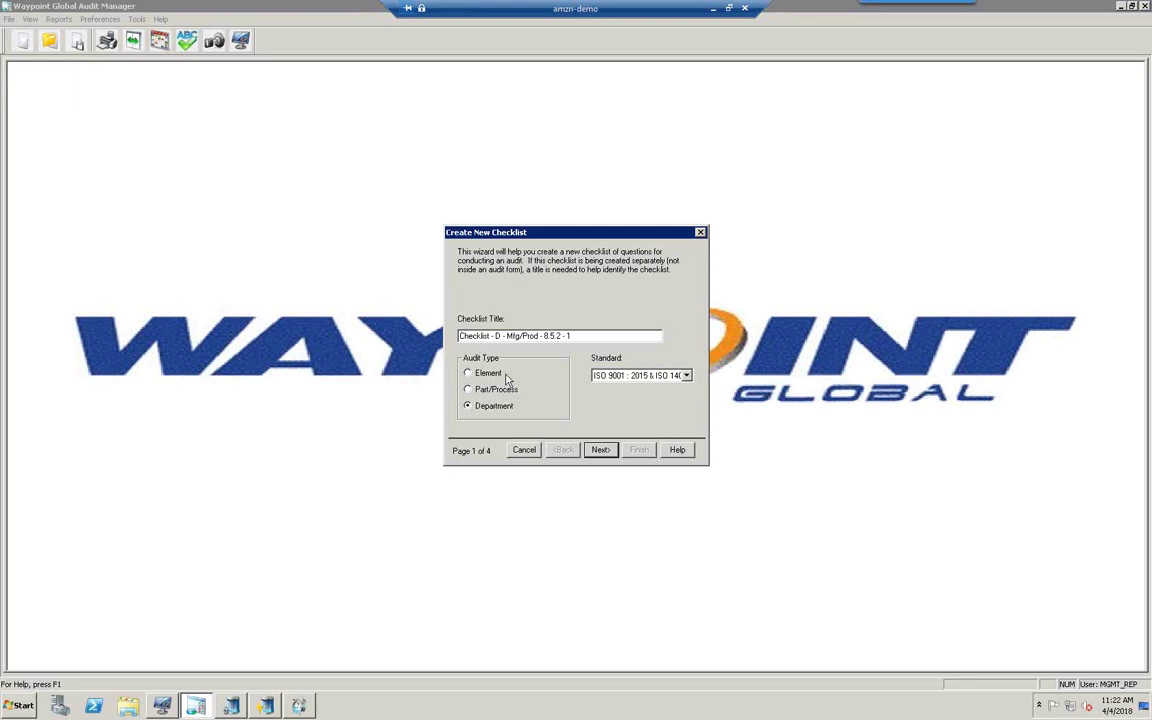
left_click(601, 451)
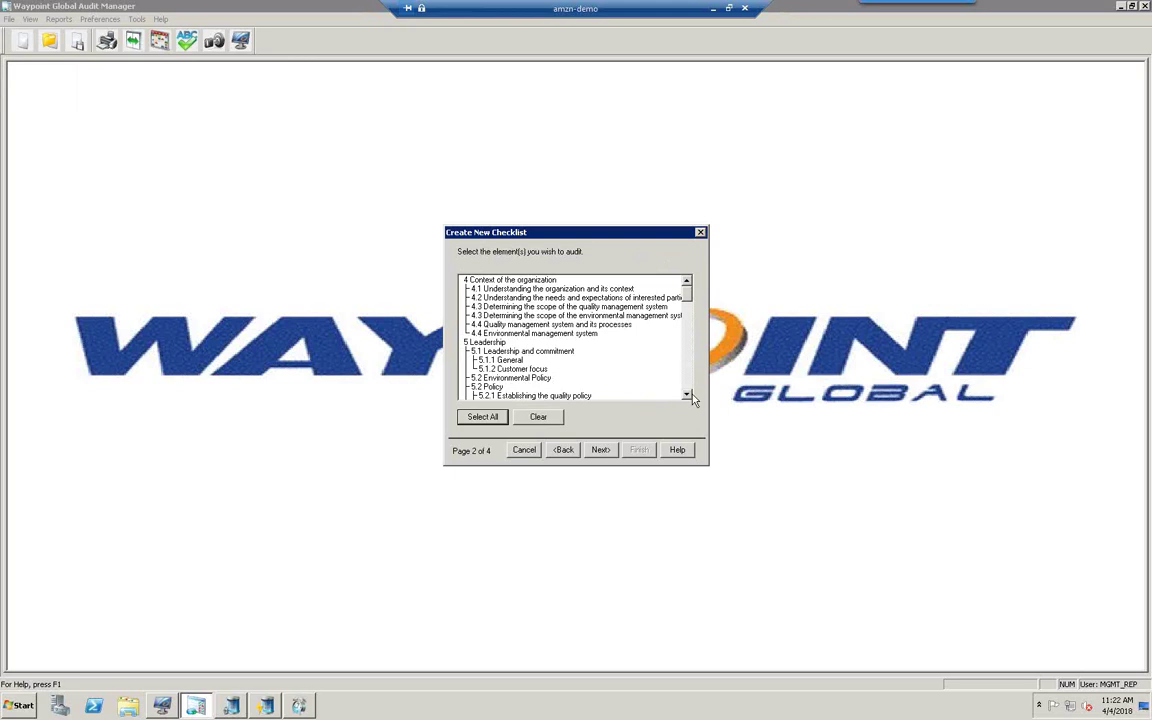
- Choose element 8.5.2 Identification and traceability as the element to audit
left_click(689, 381)
left_click(689, 381)
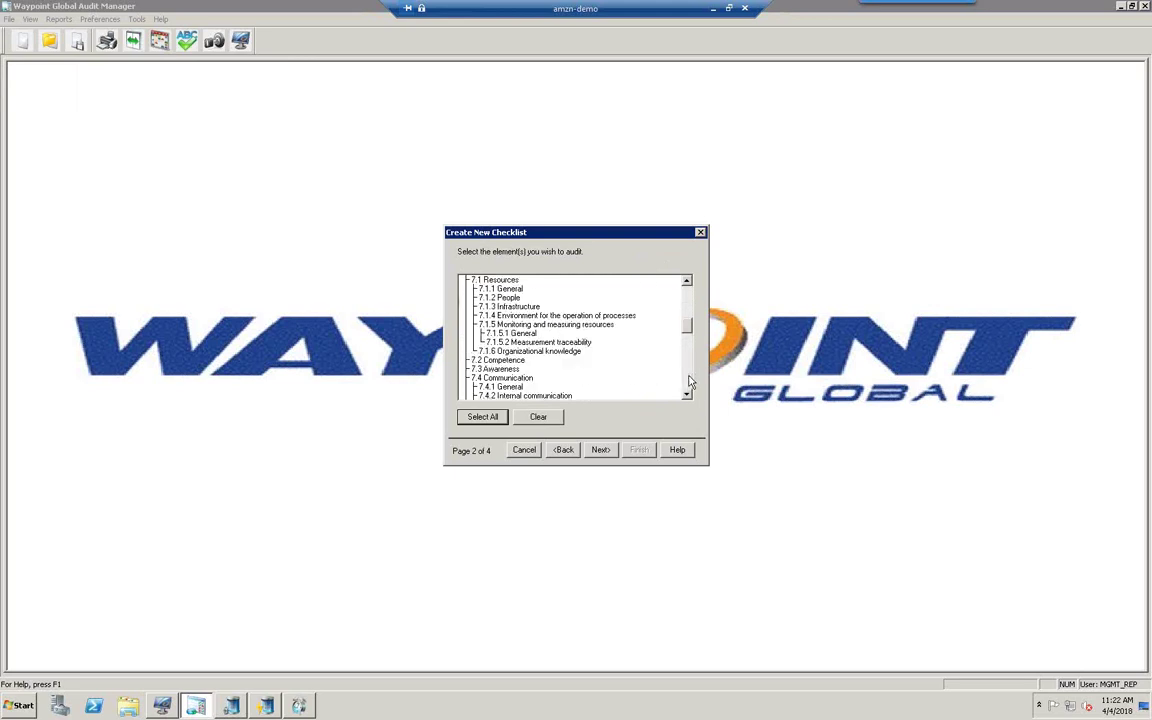
left_click(689, 381)
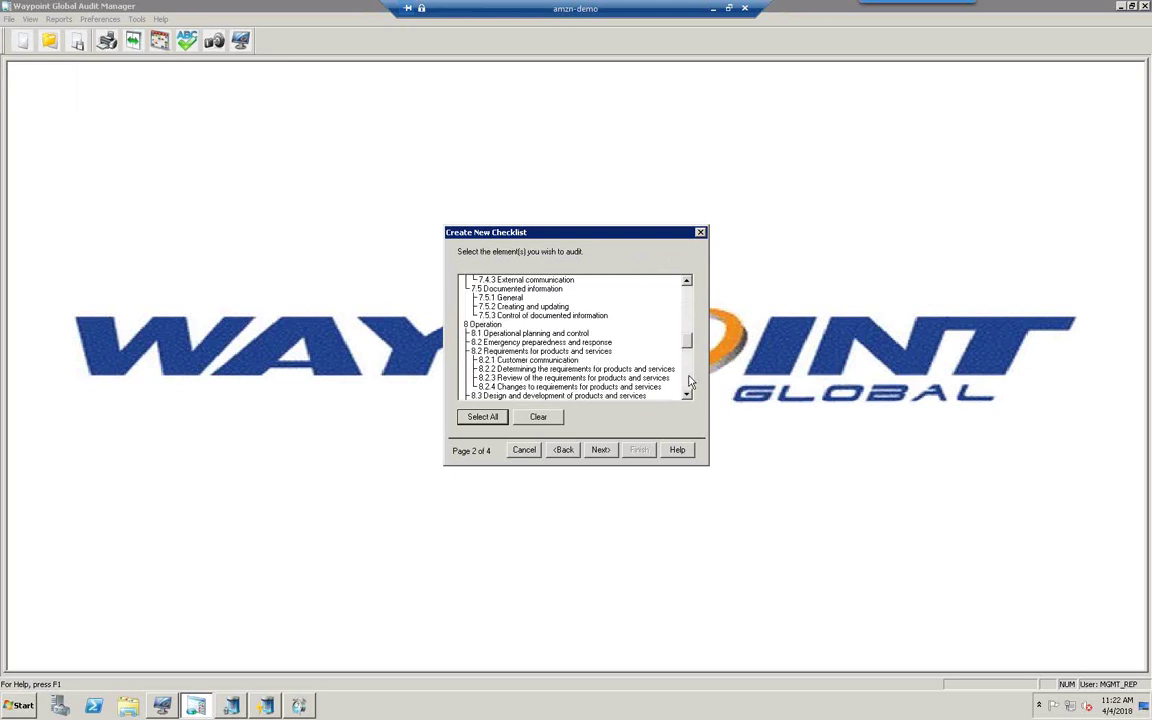
left_click(689, 381)
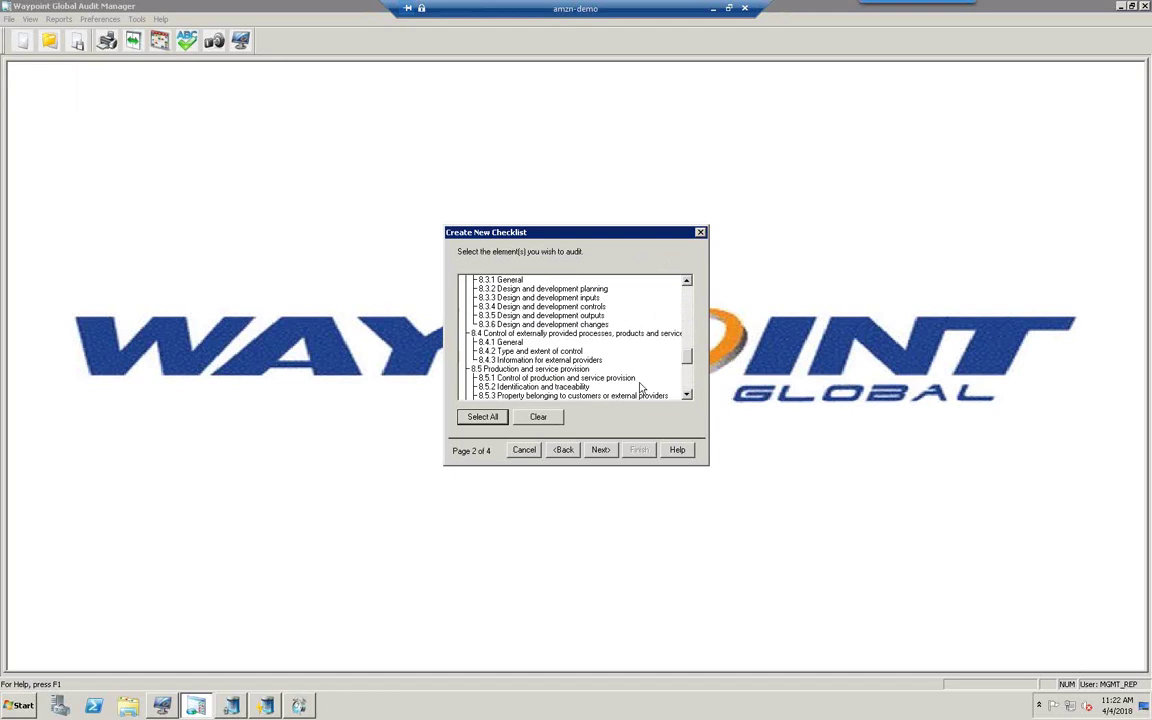
left_click(528, 390)
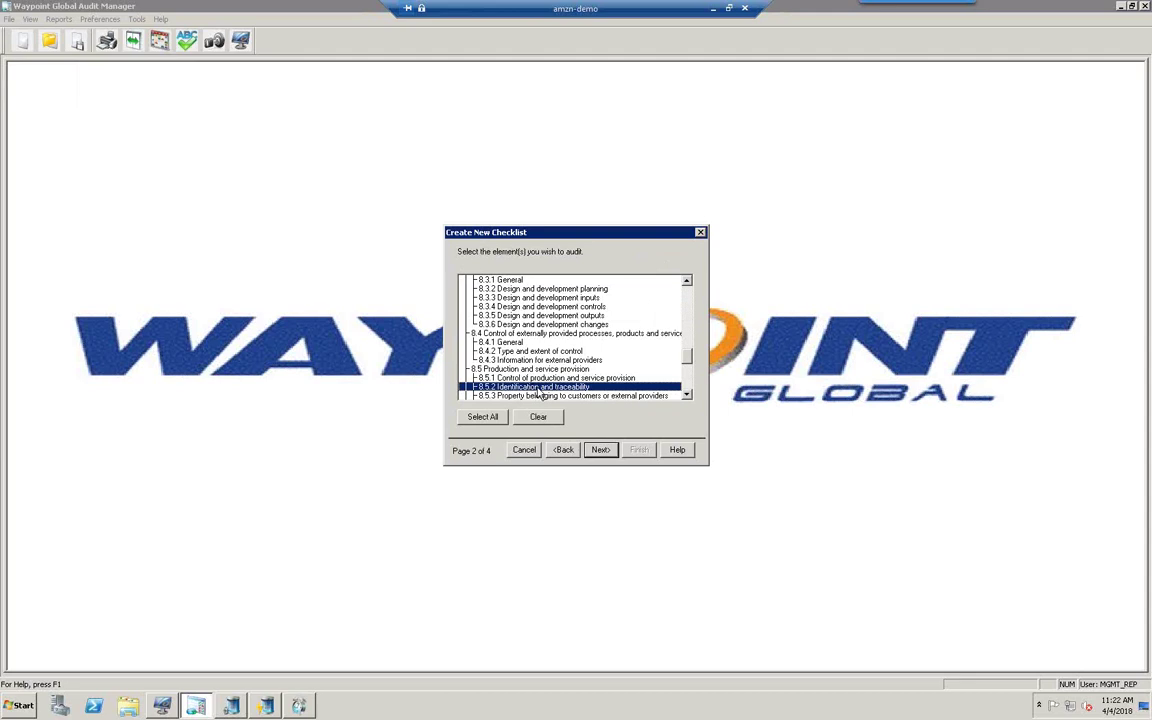
left_click(600, 450)
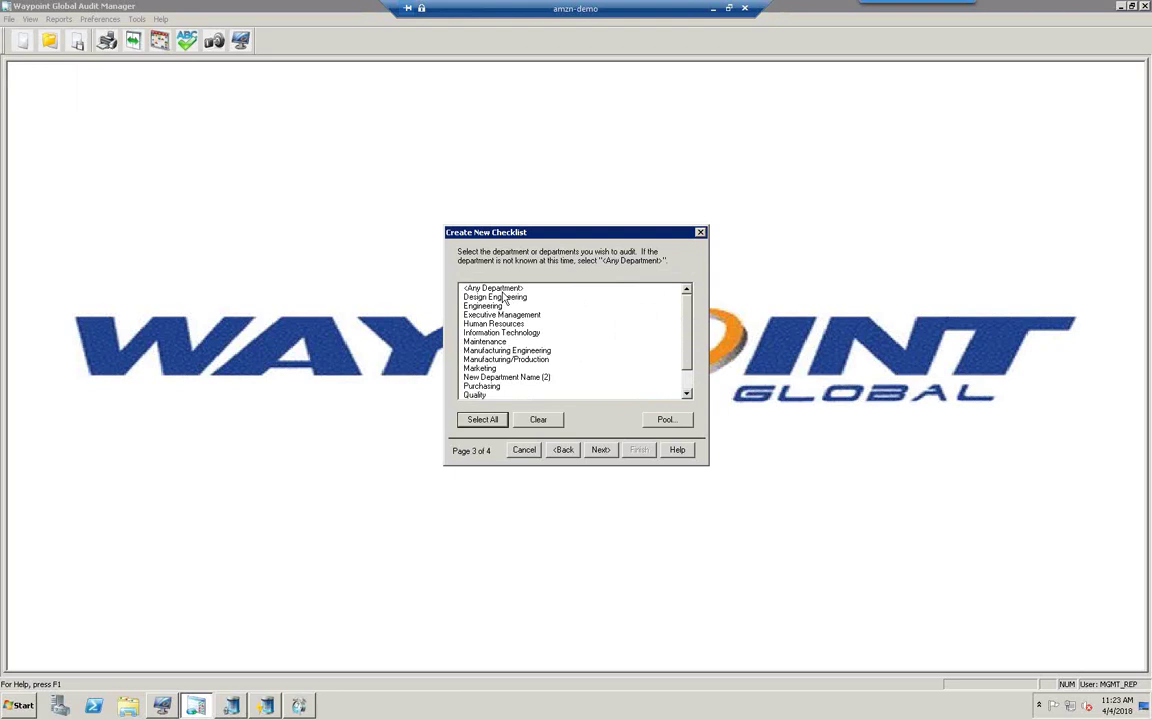
- Choose Manufacturing/Production as the department to audit and finish creating the checklist
left_click(514, 360)
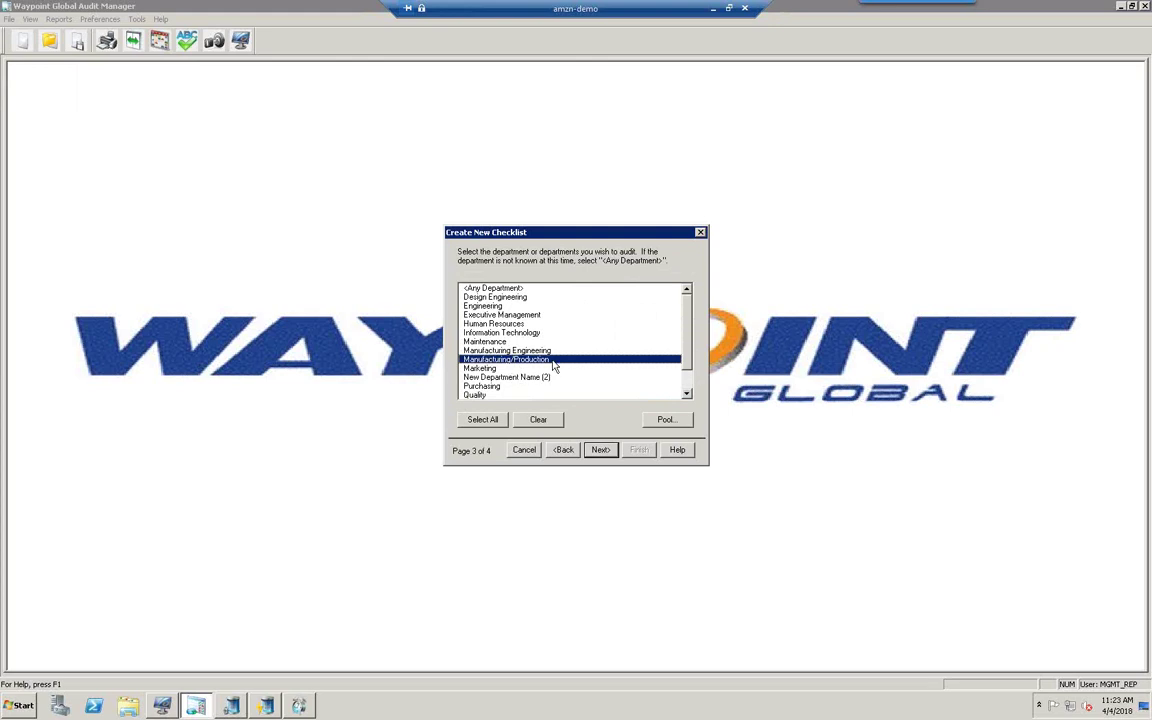
left_click(600, 450)
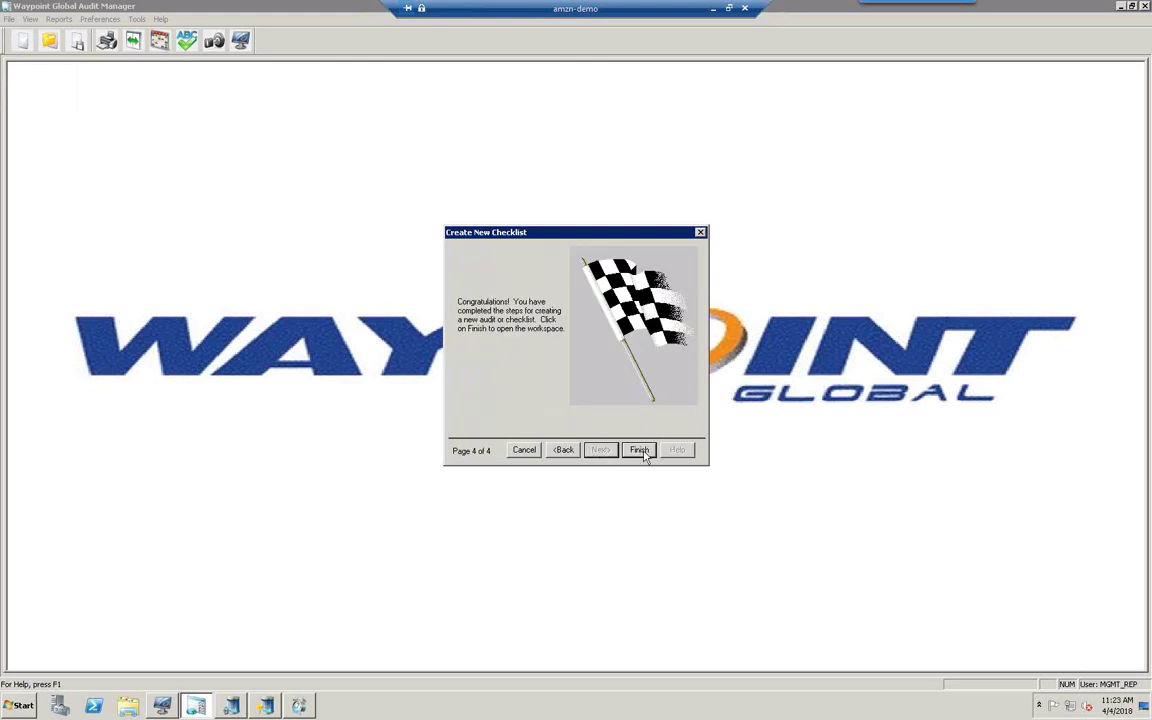
left_click(640, 450)
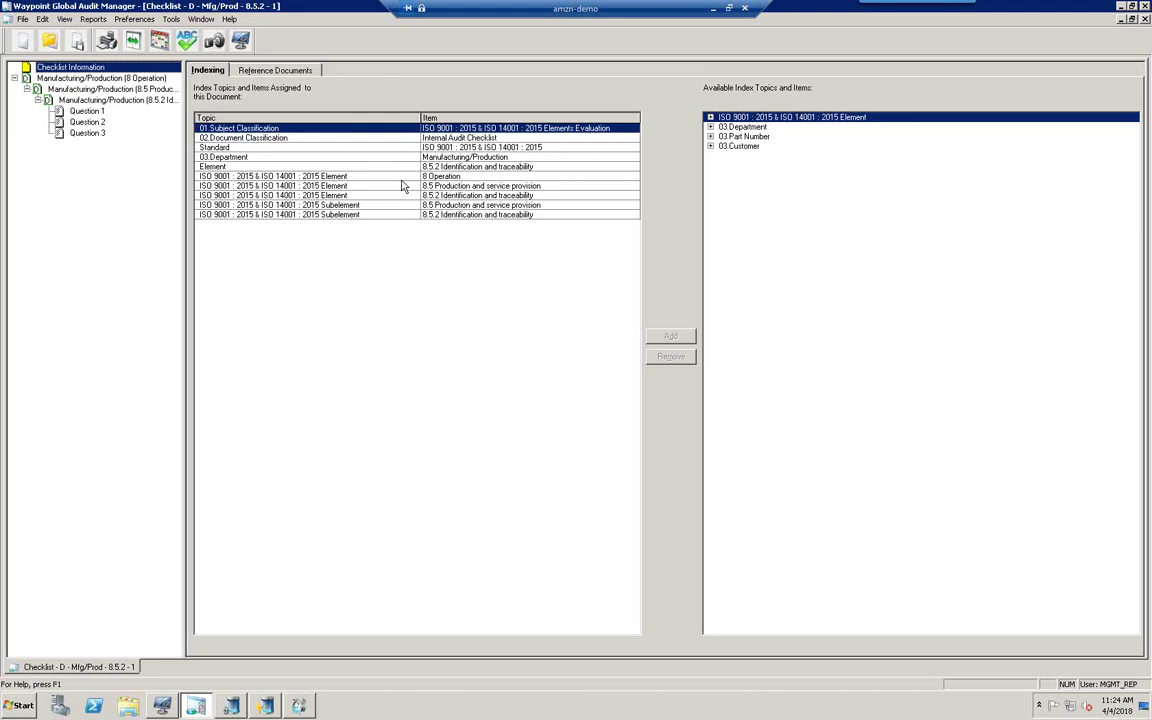
- Browse the additional documents without picking any, and add the suggested Product Identification, Traceability and Status Procedure as a reference document
left_click(268, 68)
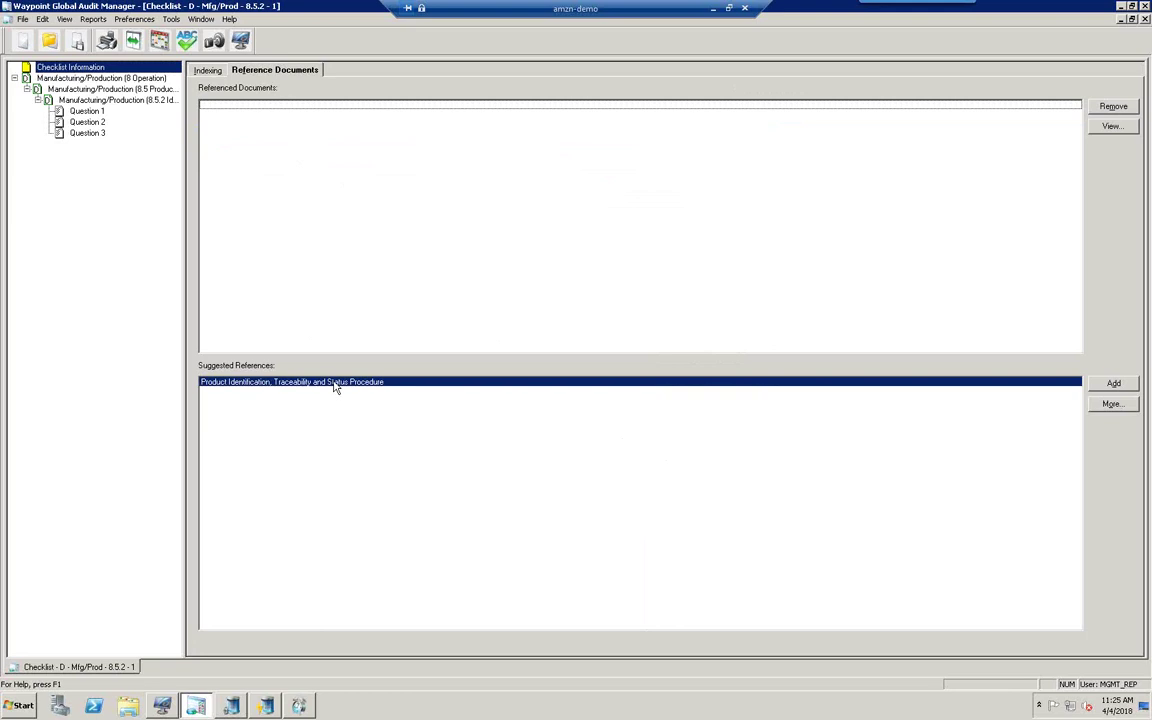
left_click(1112, 405)
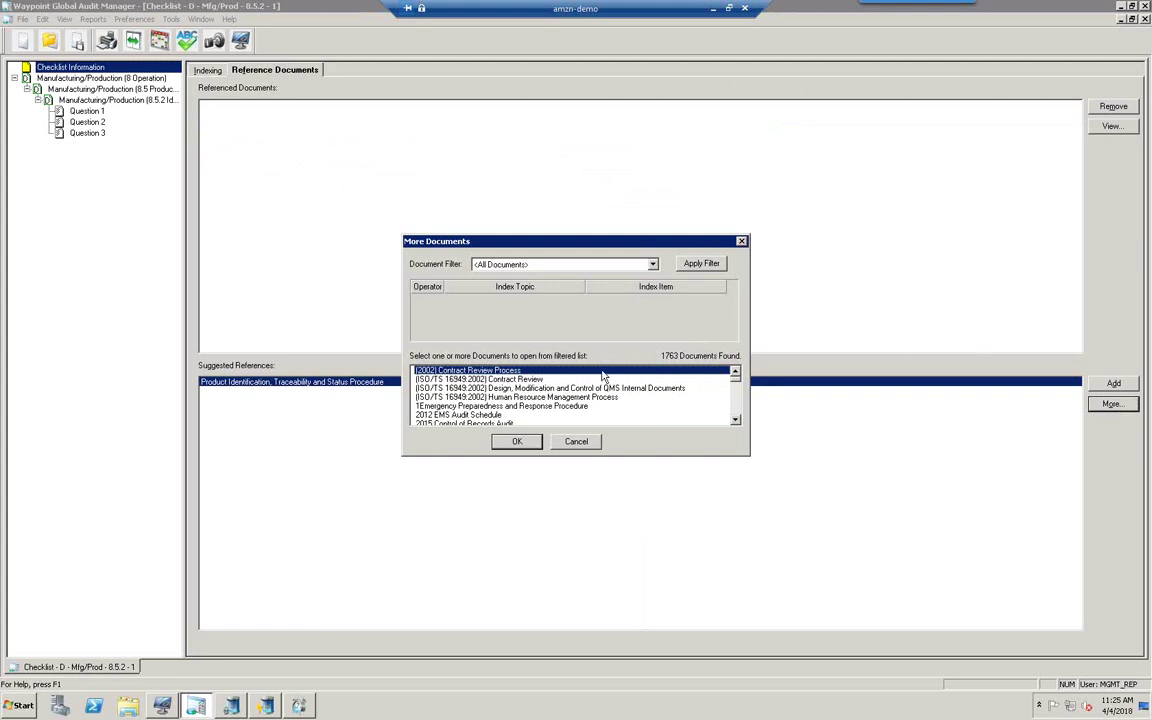
scroll(609, 398, "down", 6)
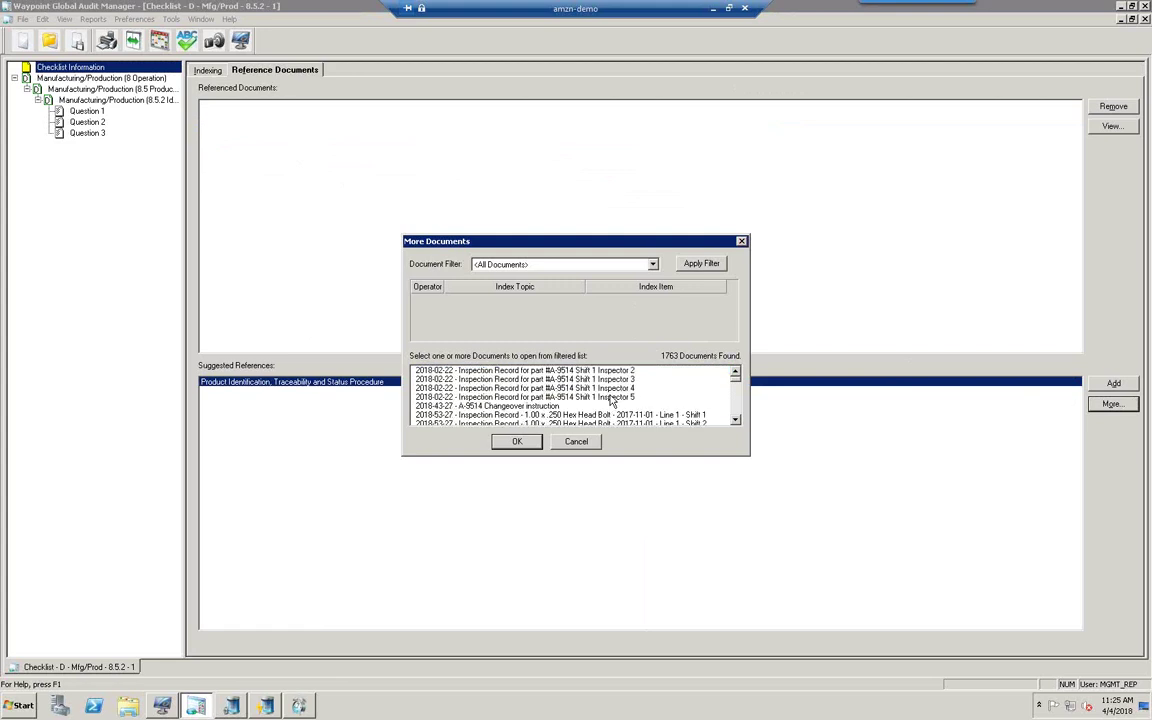
scroll(610, 399, "down", 3)
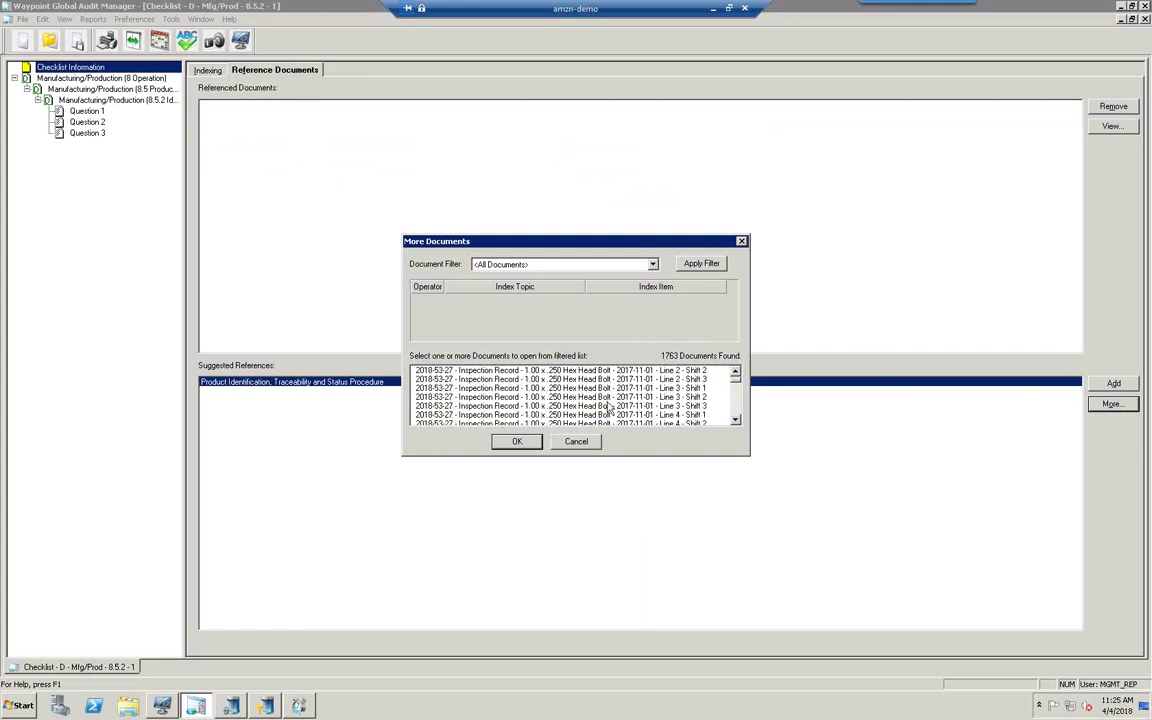
left_click(578, 442)
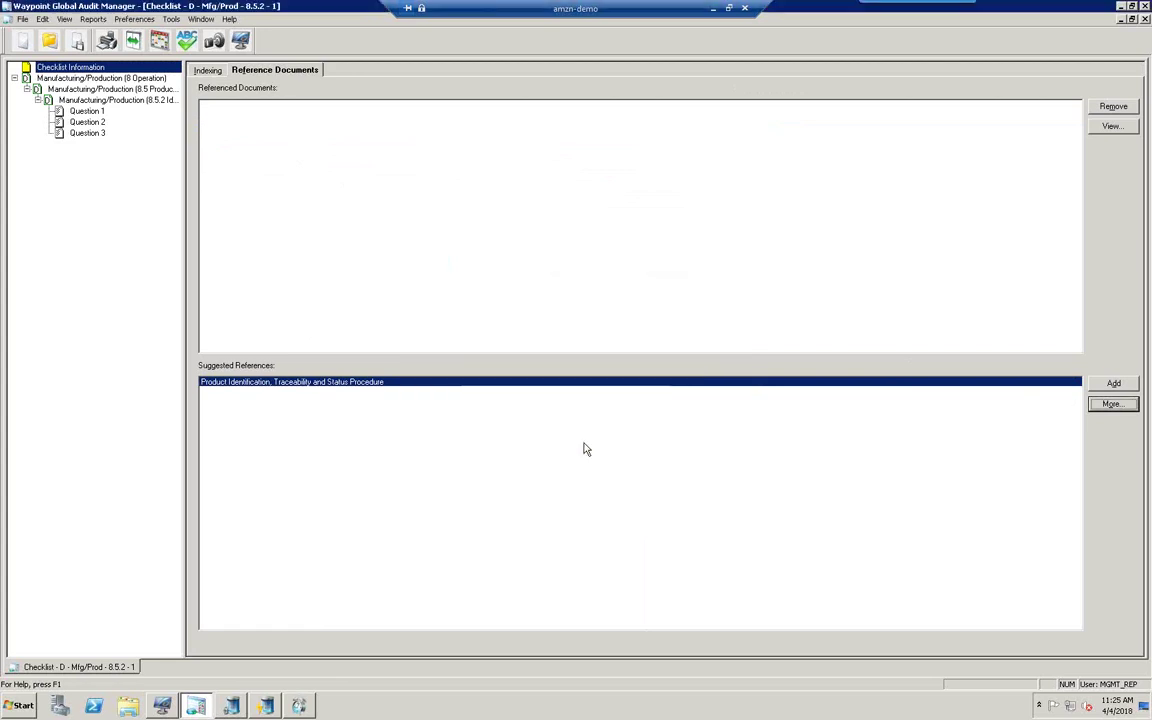
left_click(1114, 385)
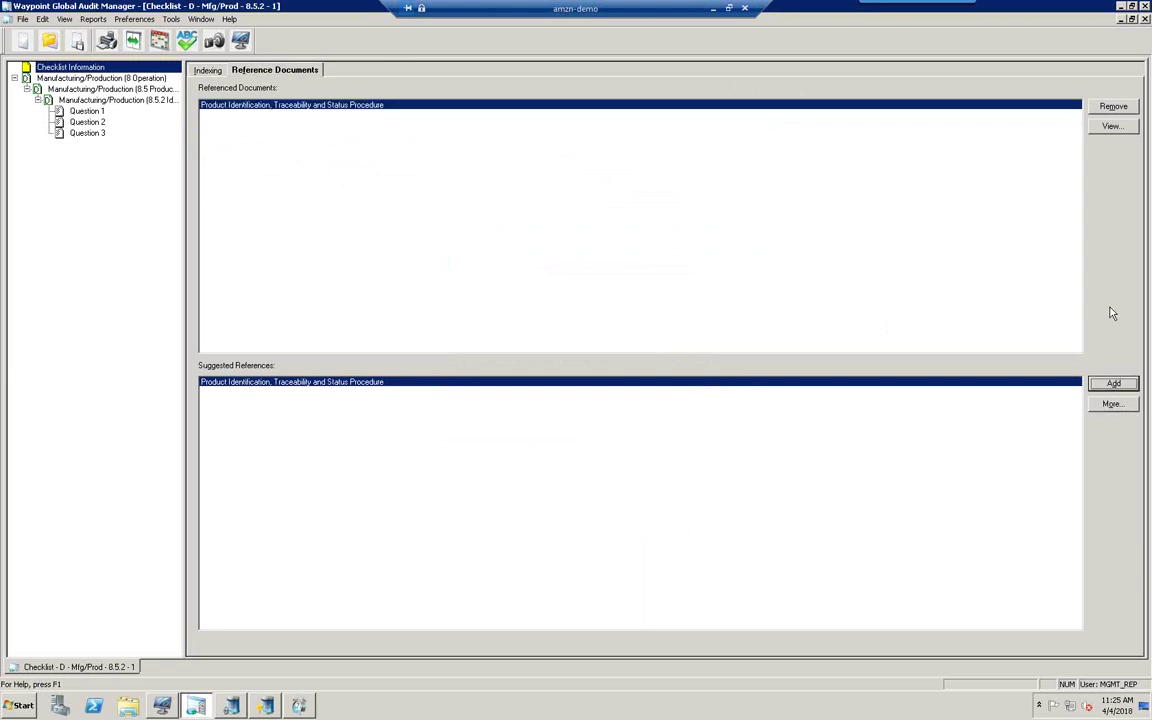
- Read through the referenced Product Identification, Traceability and Status Procedure down to its numbered procedures and references, and close it
left_click(1112, 130)
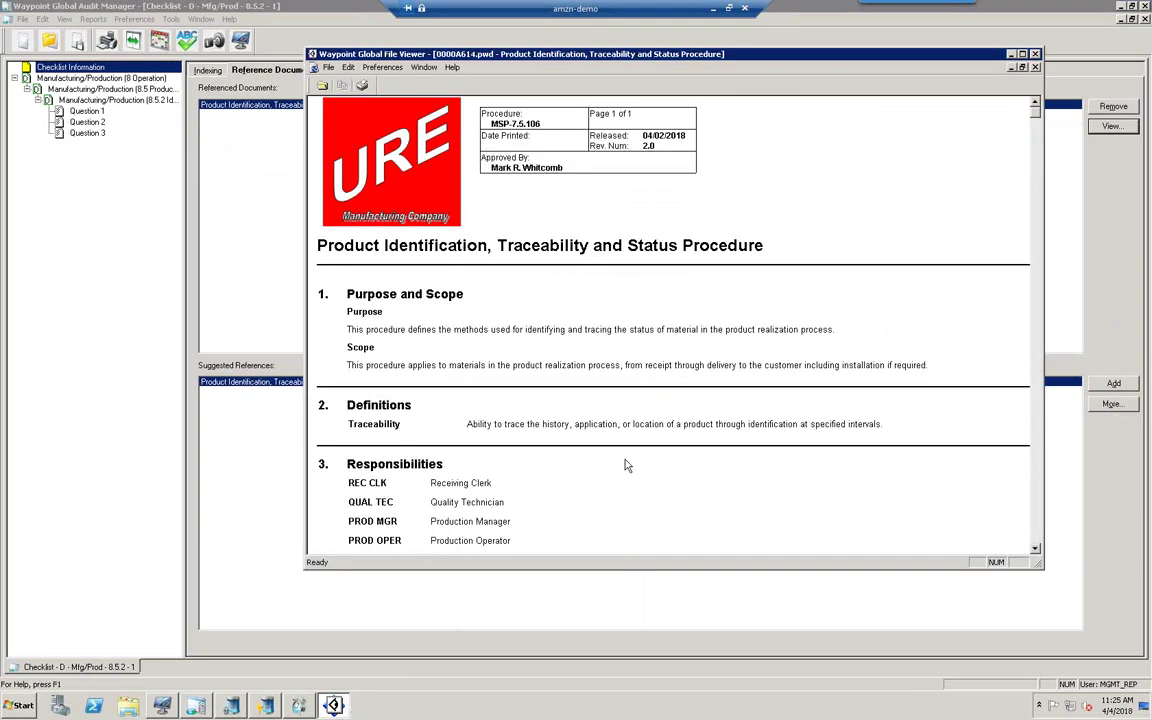
scroll(659, 455, "down", 3)
scroll(659, 455, "down", 3)
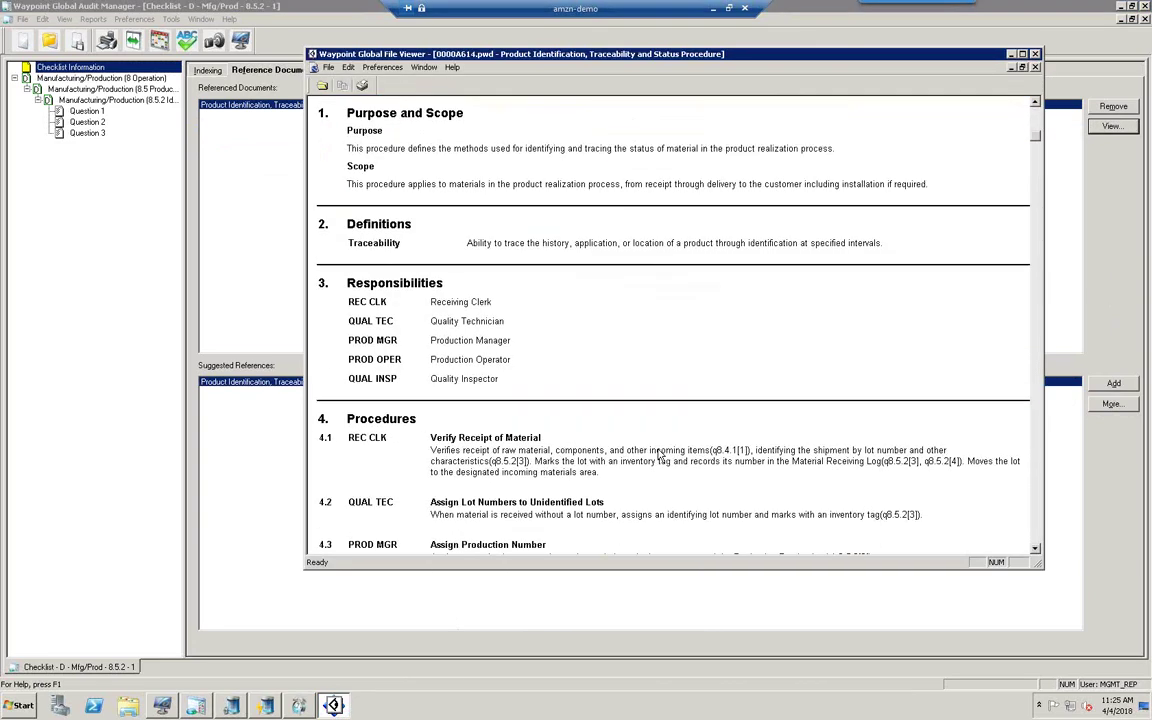
scroll(659, 455, "down", 2)
scroll(659, 455, "down", 6)
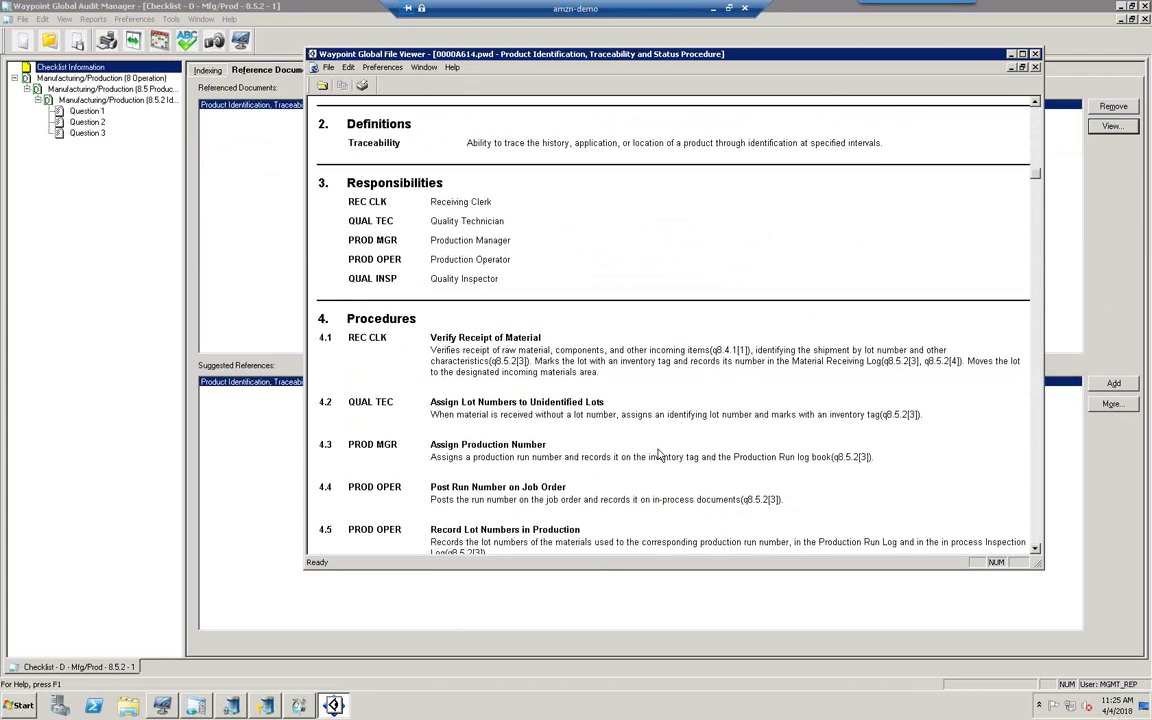
scroll(659, 455, "down", 4)
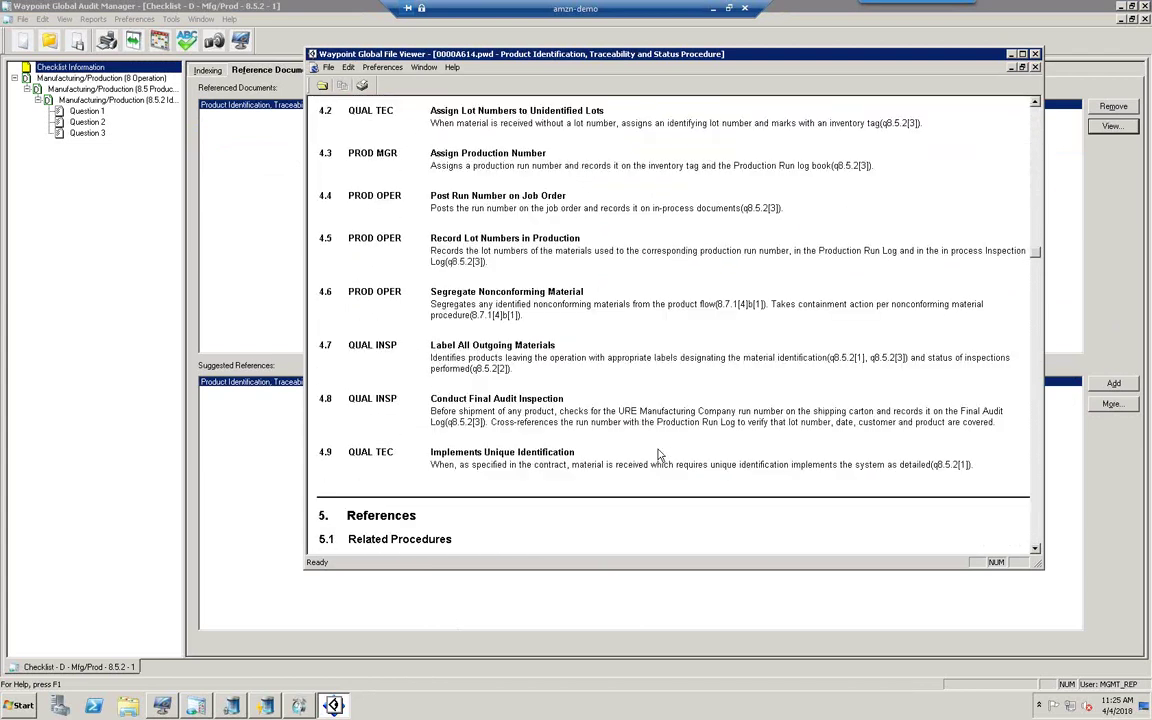
left_click(1035, 55)
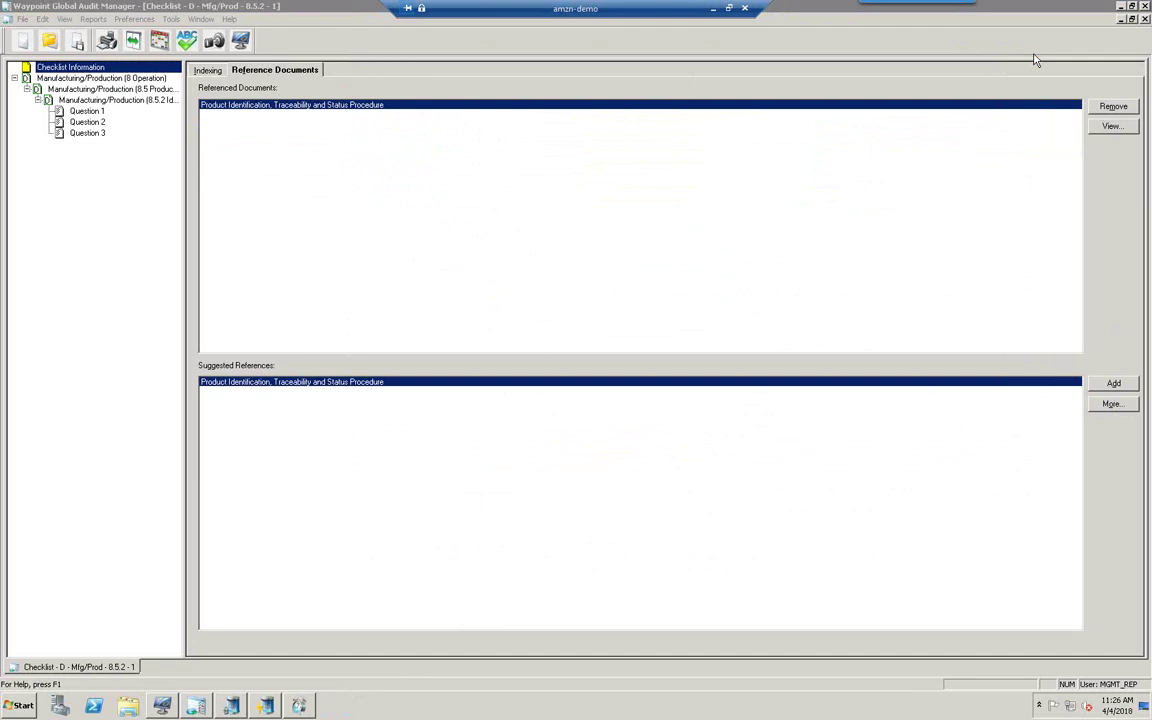
- Replace Question 1's text with "Please describe how our parts are uniquely identified throughout the production process?" in quotation marks and spell-check it
left_click(87, 111)
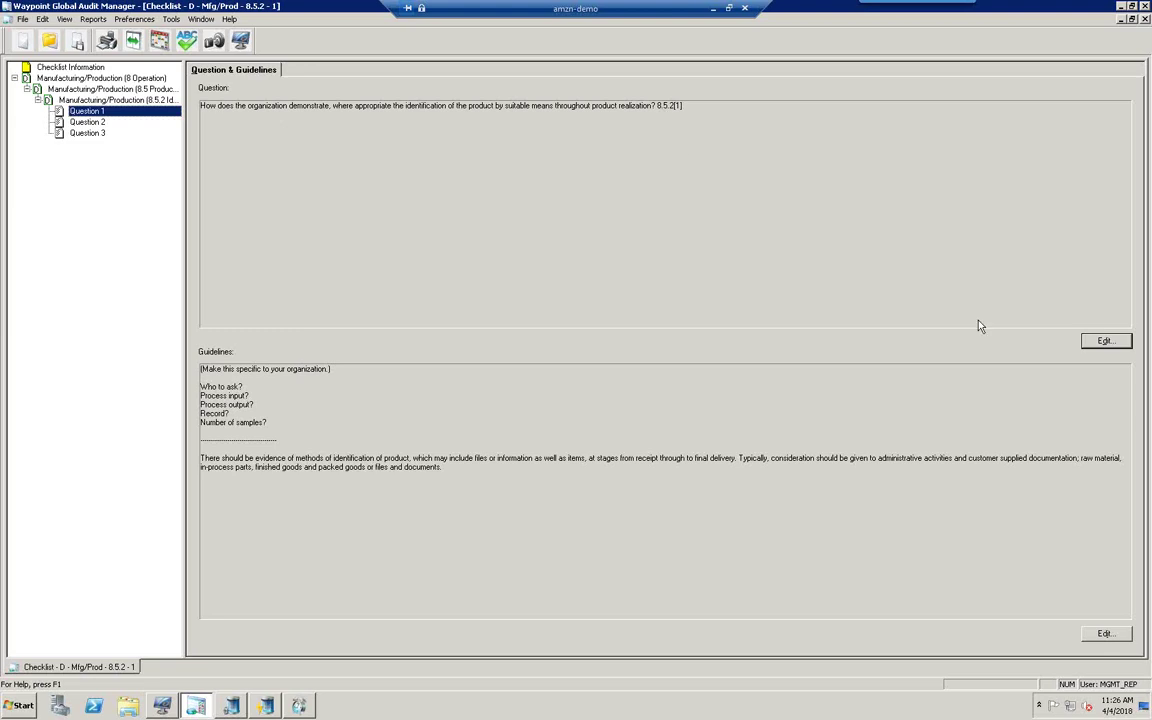
left_click(1105, 341)
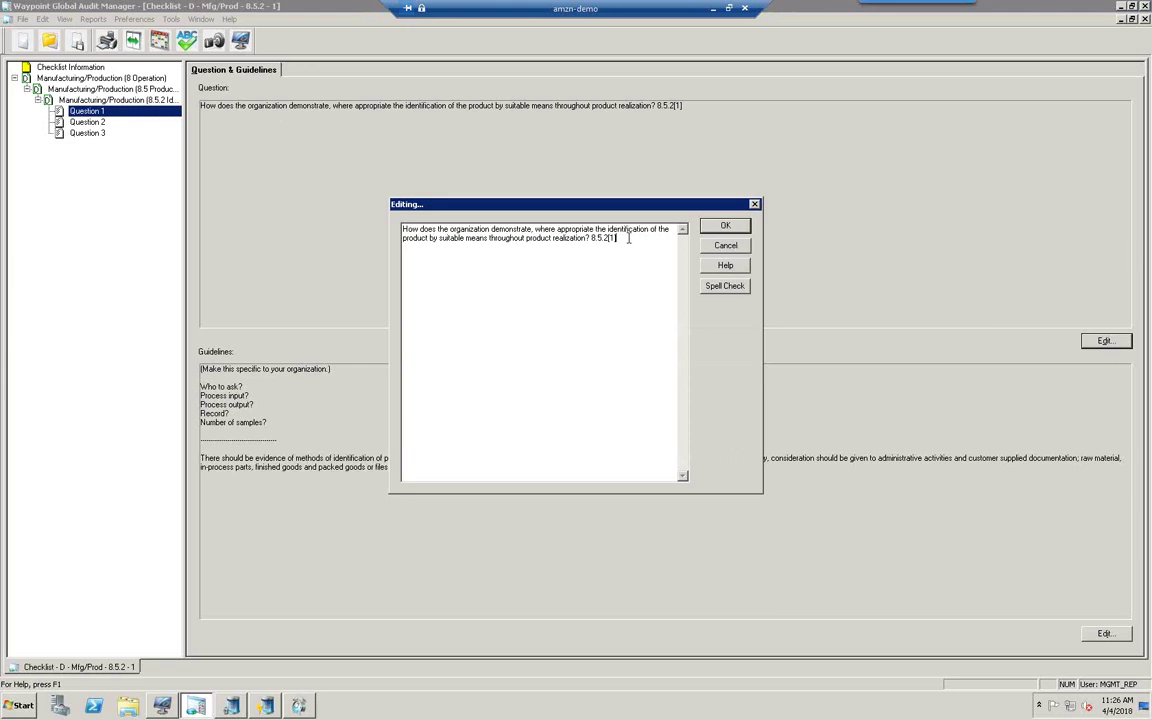
left_click_drag(622, 237, 390, 228)
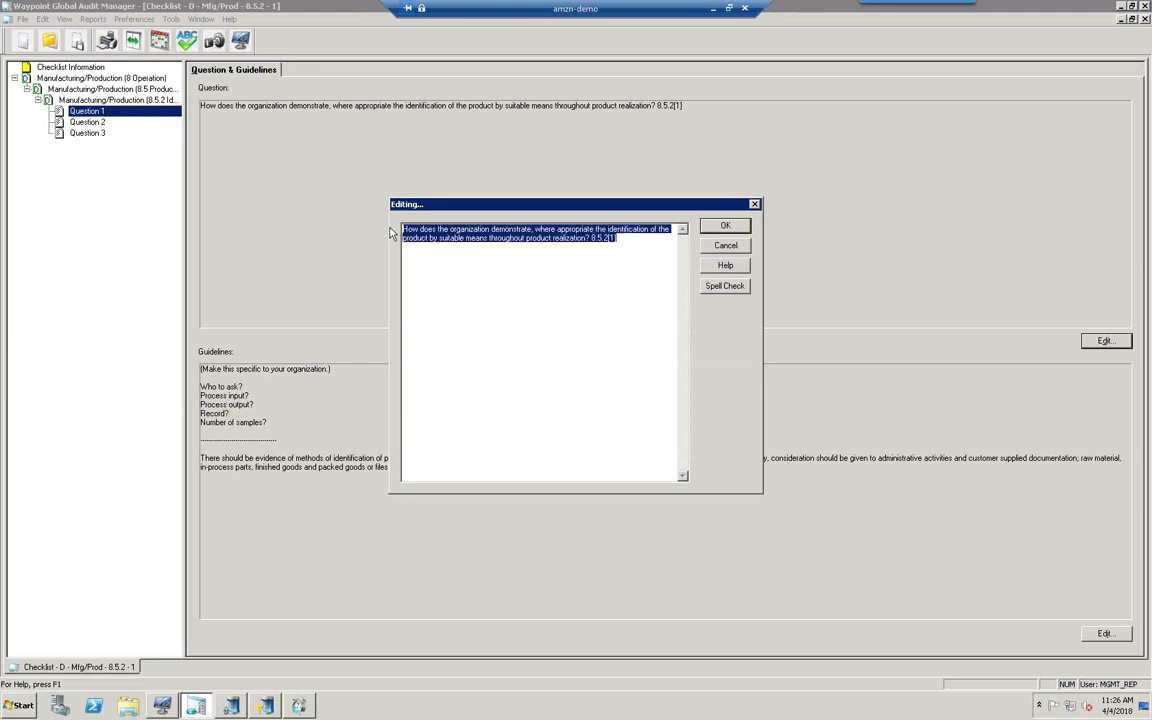
type("\"Please describe how our parts are uniquely identified throughout the production process?\"")
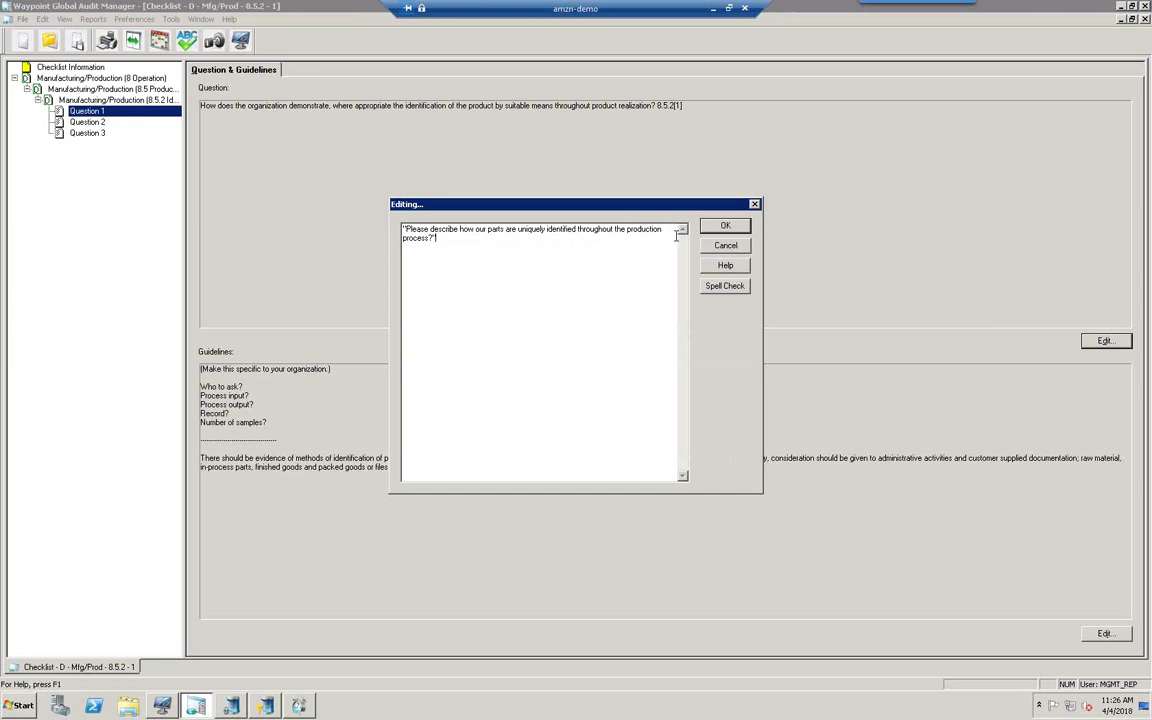
left_click(722, 288)
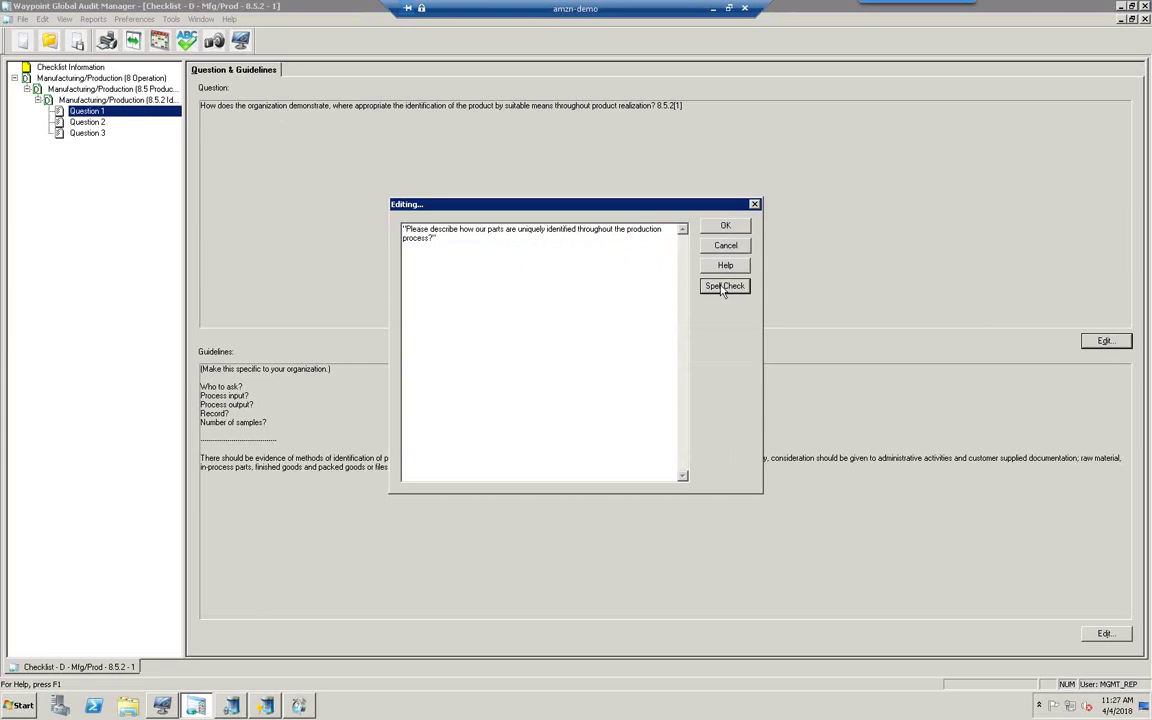
left_click(560, 343)
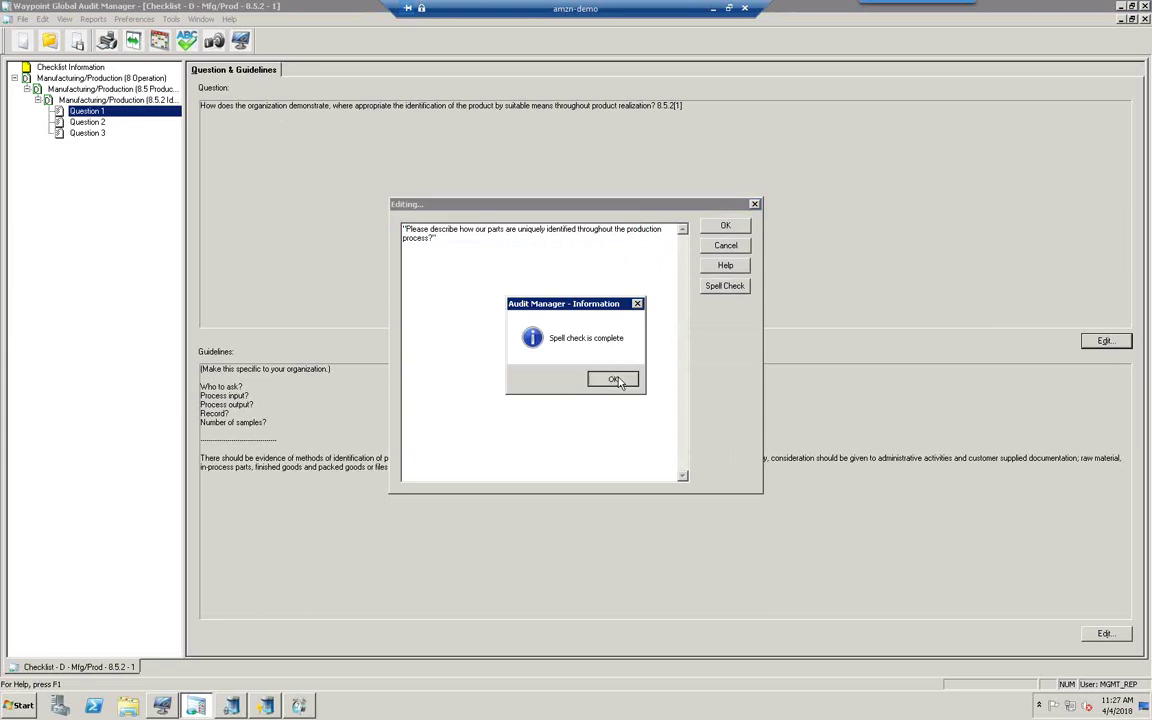
left_click(727, 226)
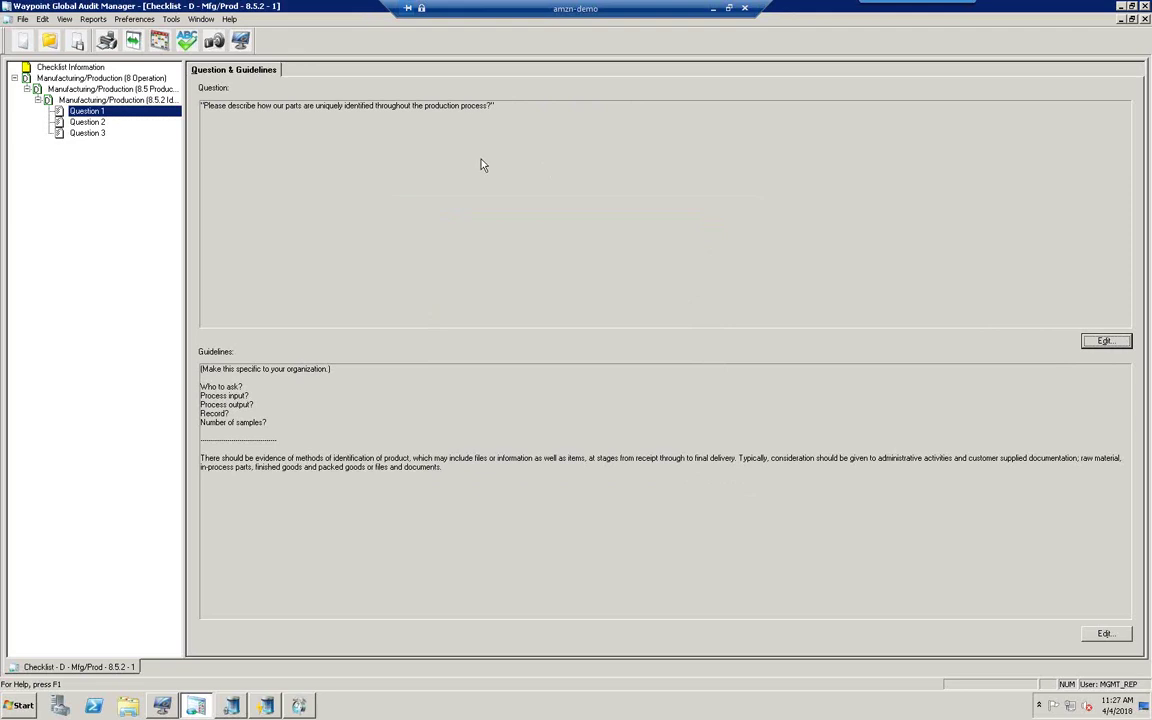
- Replace Question 1's guidelines with any shop floor employee, production part as process input and output, record N/A, five random samples, and the part-stamping traceability note
left_click(1105, 634)
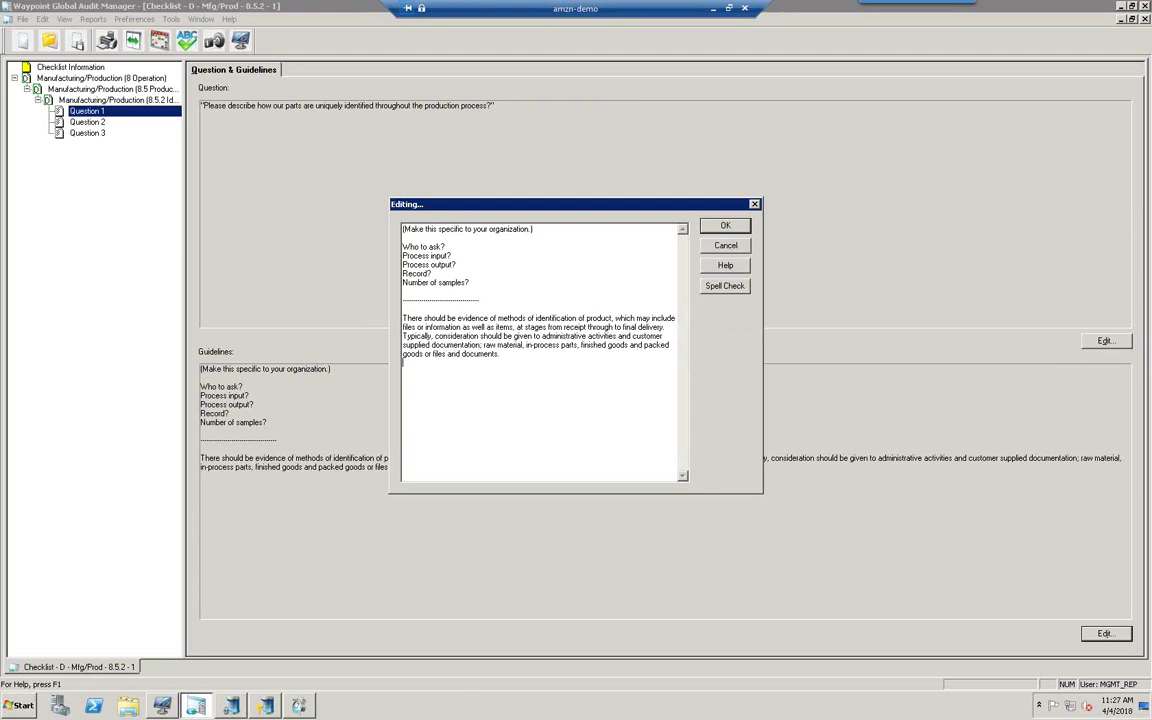
left_click(573, 352)
left_click_drag(502, 354, 395, 226)
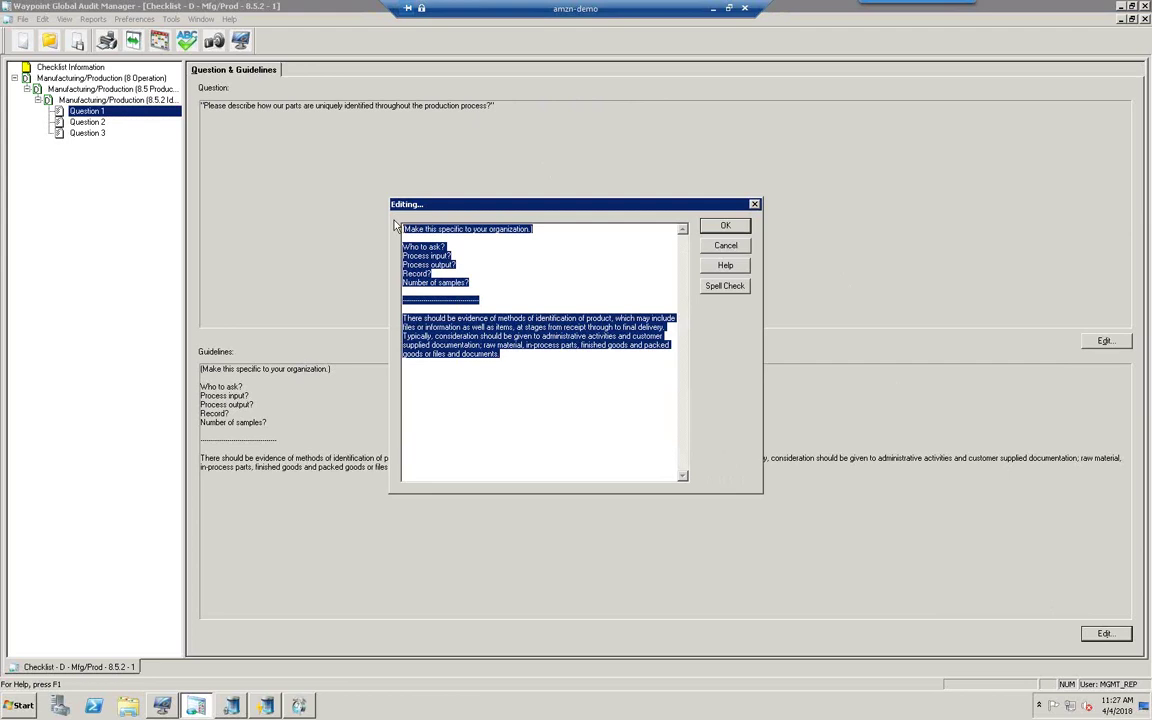
type("Who to ask?\tAny shop floor employee Process input?\tProduction part Process output?\tProduction part Record?\tN/A Number of samples?\tFive at random, your choosing, not theirs  \"Each part gets stamped with the part number and a unique traceability code as one of the first processes when creating a part. This should be visually apparent on every part.\"")
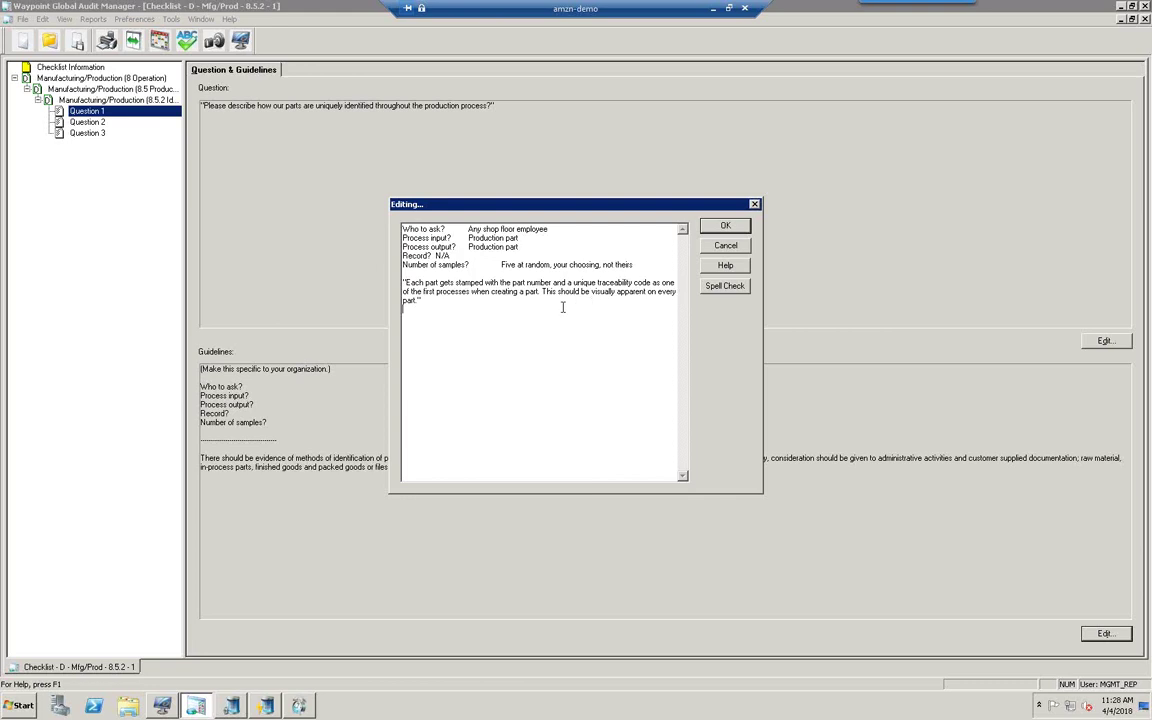
left_click(725, 226)
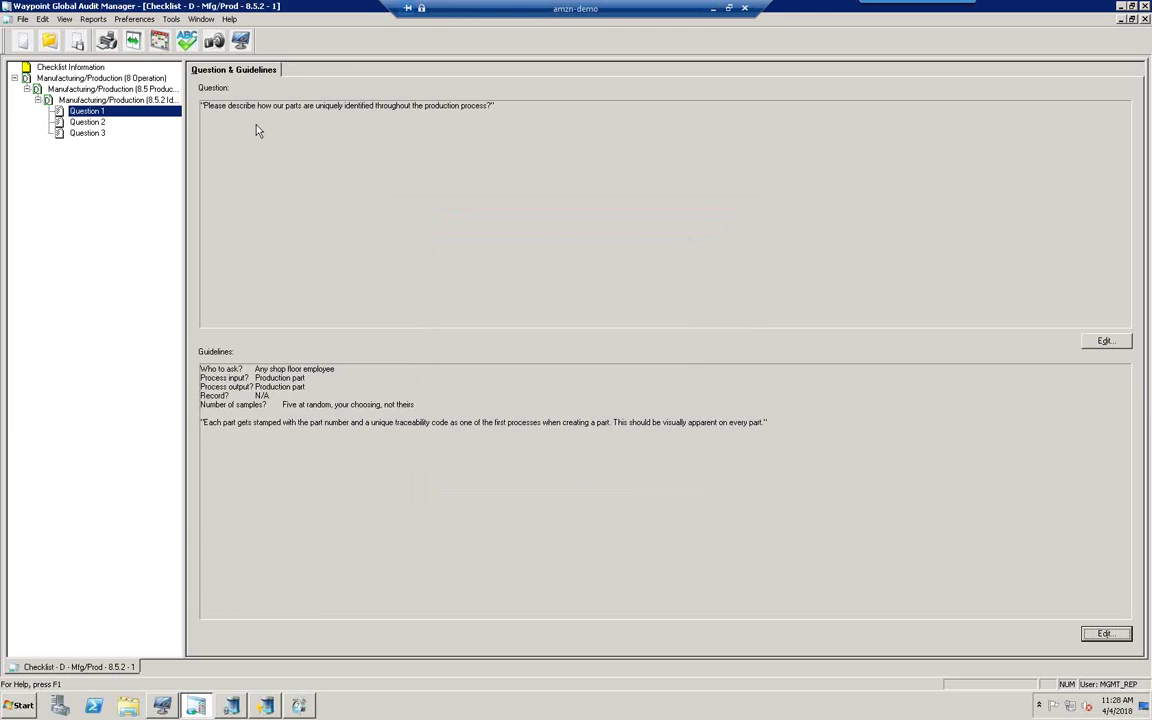
- Reword Question 2 as "Please show me how you can tell the status of a part as it moves through our Production process?", keeping the 8.5.2[2] reference
left_click(92, 123)
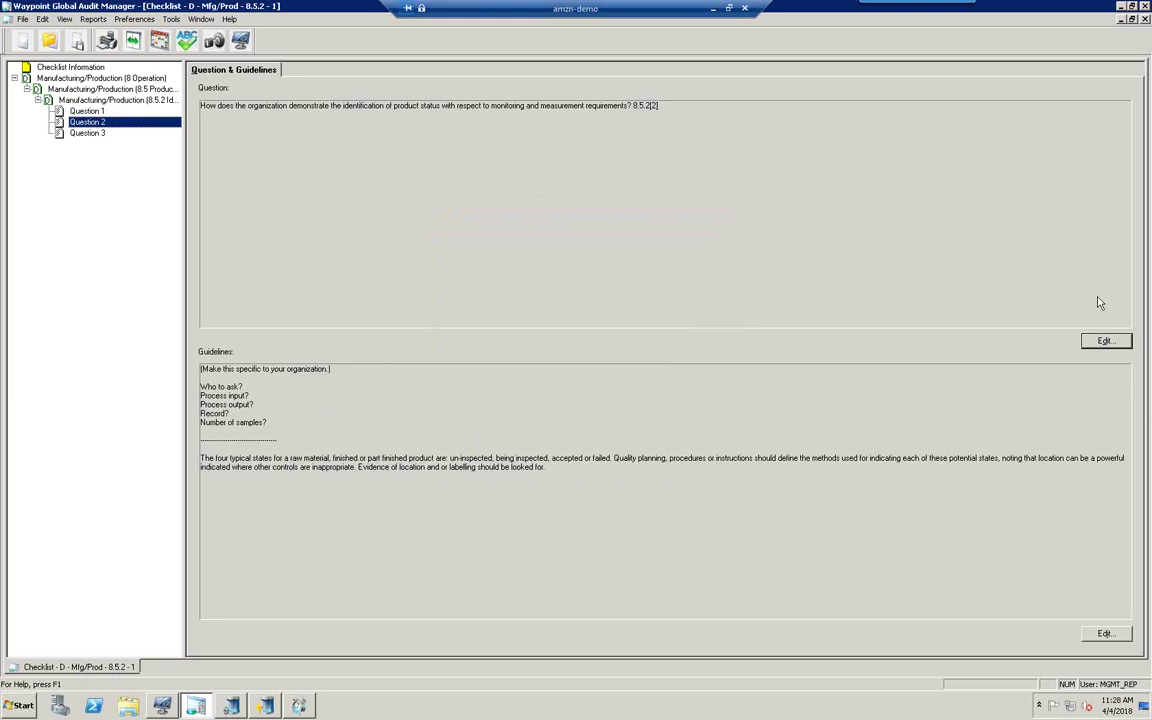
left_click(1104, 341)
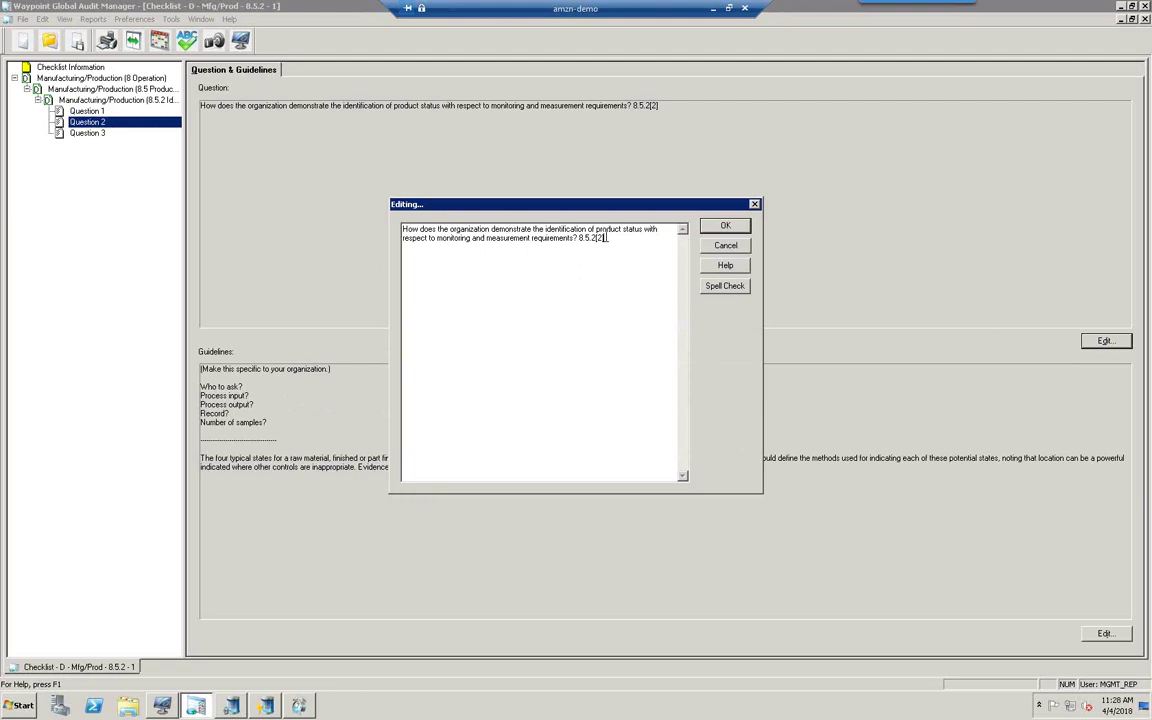
left_click_drag(607, 239, 337, 228)
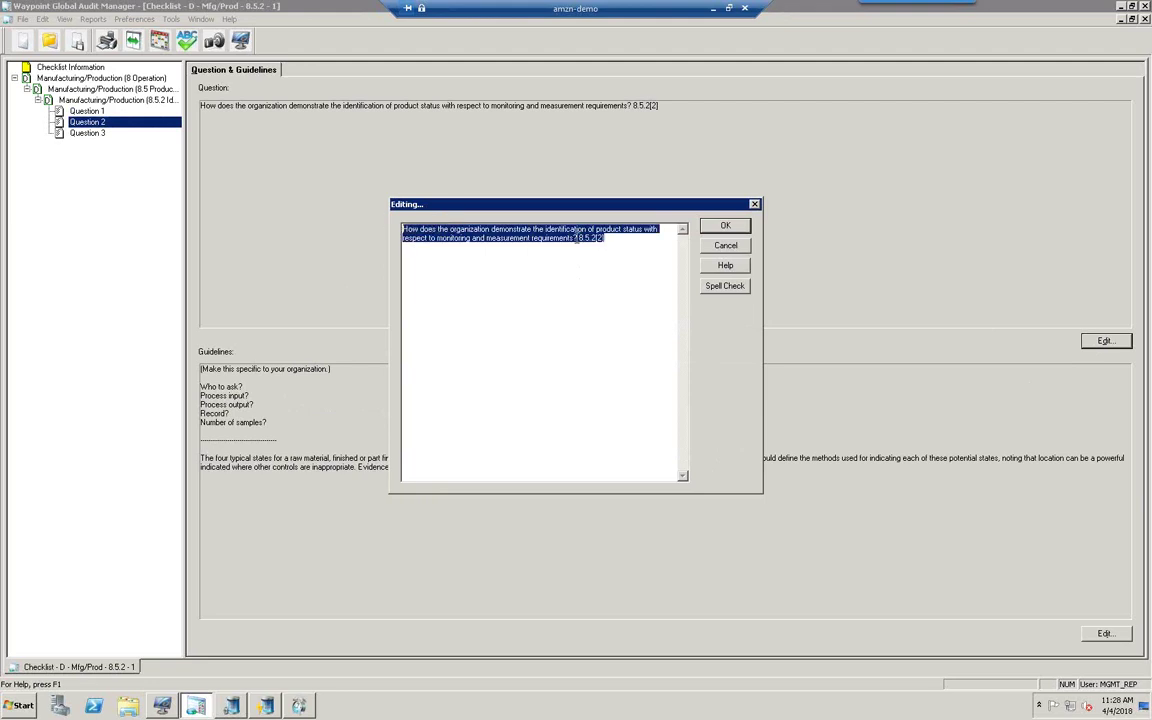
left_click_drag(578, 238, 389, 233)
type("Please show me how you can tell the status of a part as it moves through our Production process?")
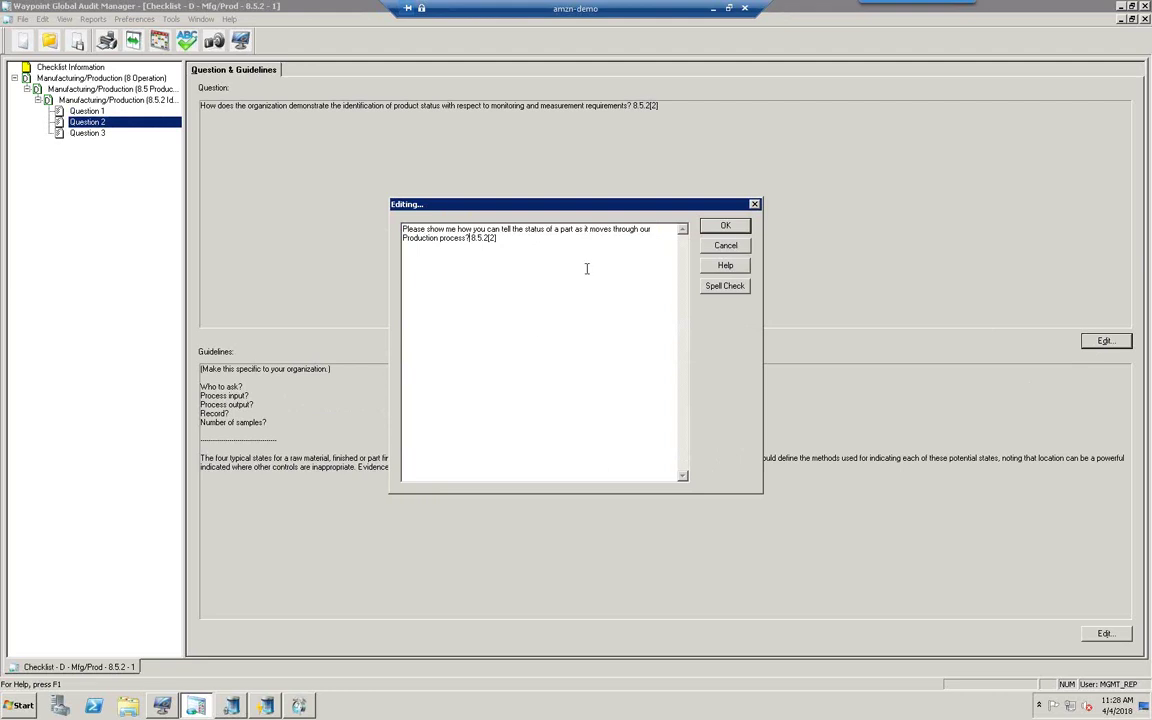
left_click(720, 226)
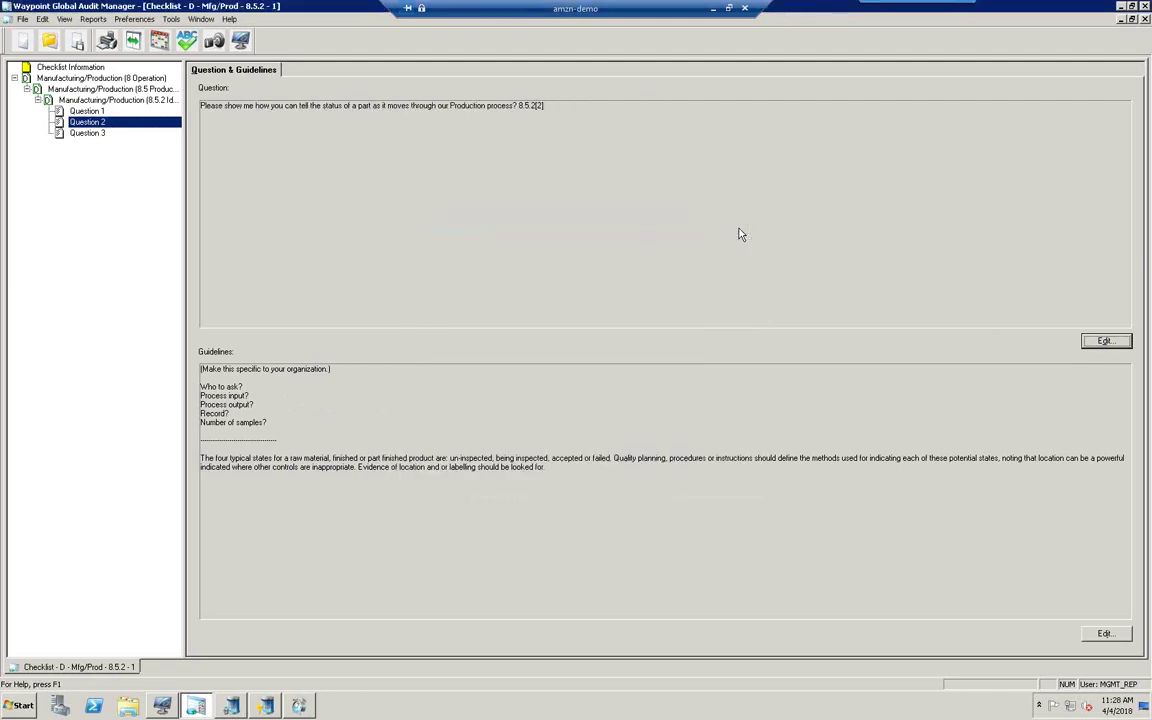
- Replace Question 2's guidelines with any shop floor employee, production part input and output, record N/A, five random samples, and the step 4.7 labelling and inspection-status note
left_click(1105, 634)
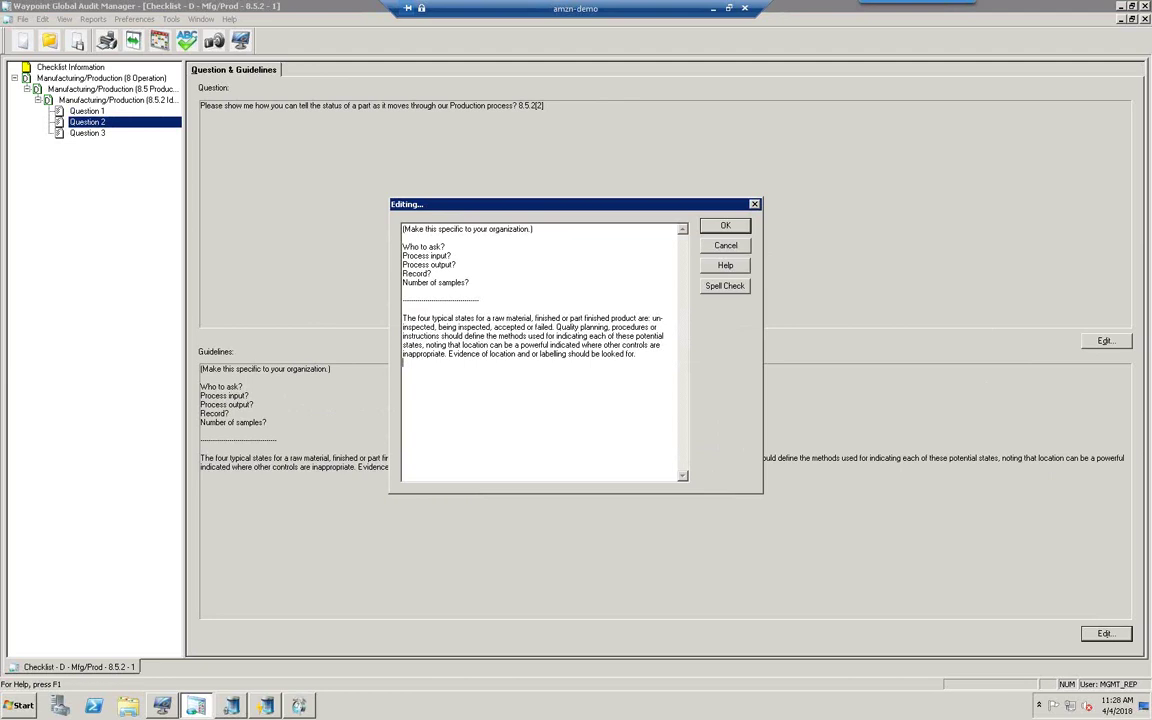
left_click(646, 358)
left_click_drag(646, 358, 410, 226)
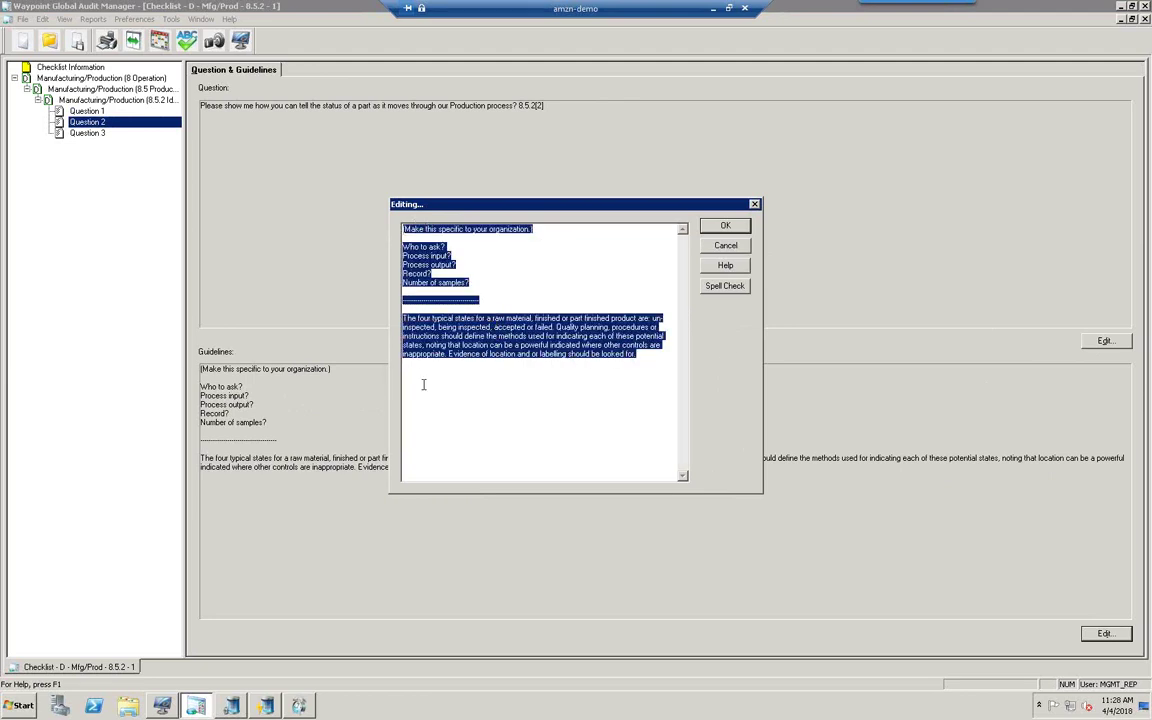
type("Who to ask?\tAny shop floor employee Process input?\tProduction part Process output?\tProduction part Record?  N/A Number of samples?\t\tFive at random, your choosing, not theirs  \"According to our documented procedure, step 4.7 \"Identifies products leaving the operation with appropriate labels designating the material identification (q8.5.2[1], q8.5.2[3]) and status of inspections performed(q8.5.2[2]).\" Have the operator show you the status indicators and what inspections have been performed on several parts.\"")
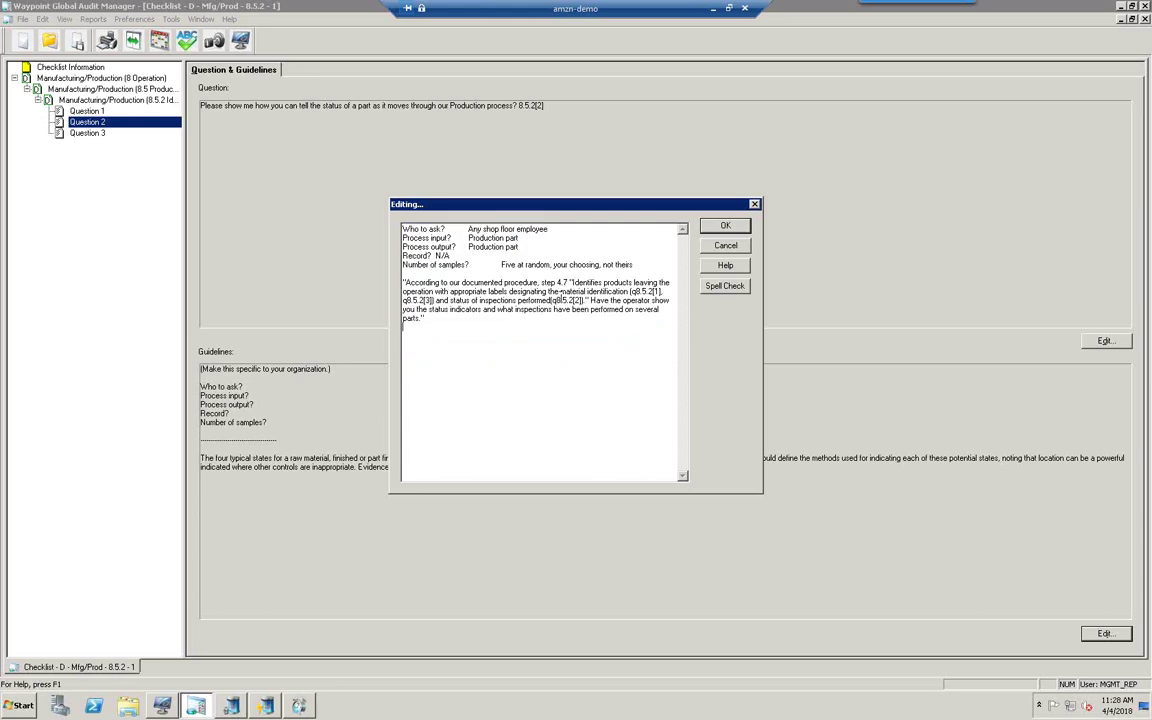
left_click(715, 229)
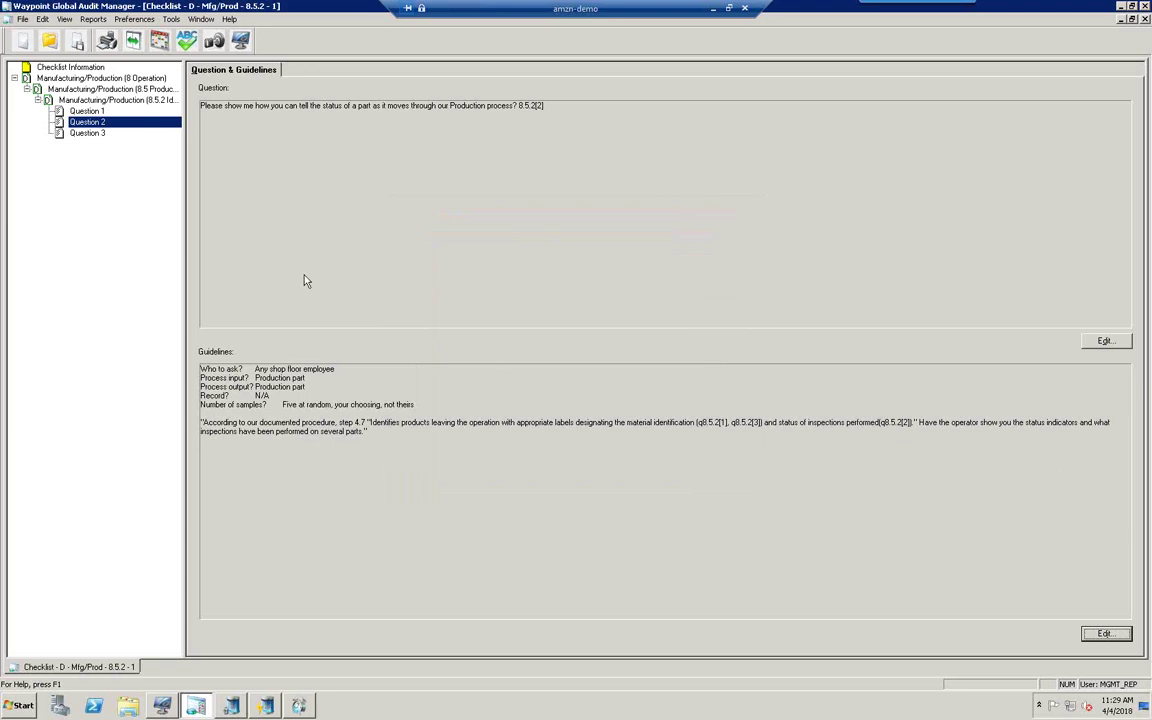
- Replace Question 3's guidelines with shop floor employee, part input, traceability information and Production Run Log output, Production Run Log record, five random samples, and the step 4.7 note
left_click(88, 133)
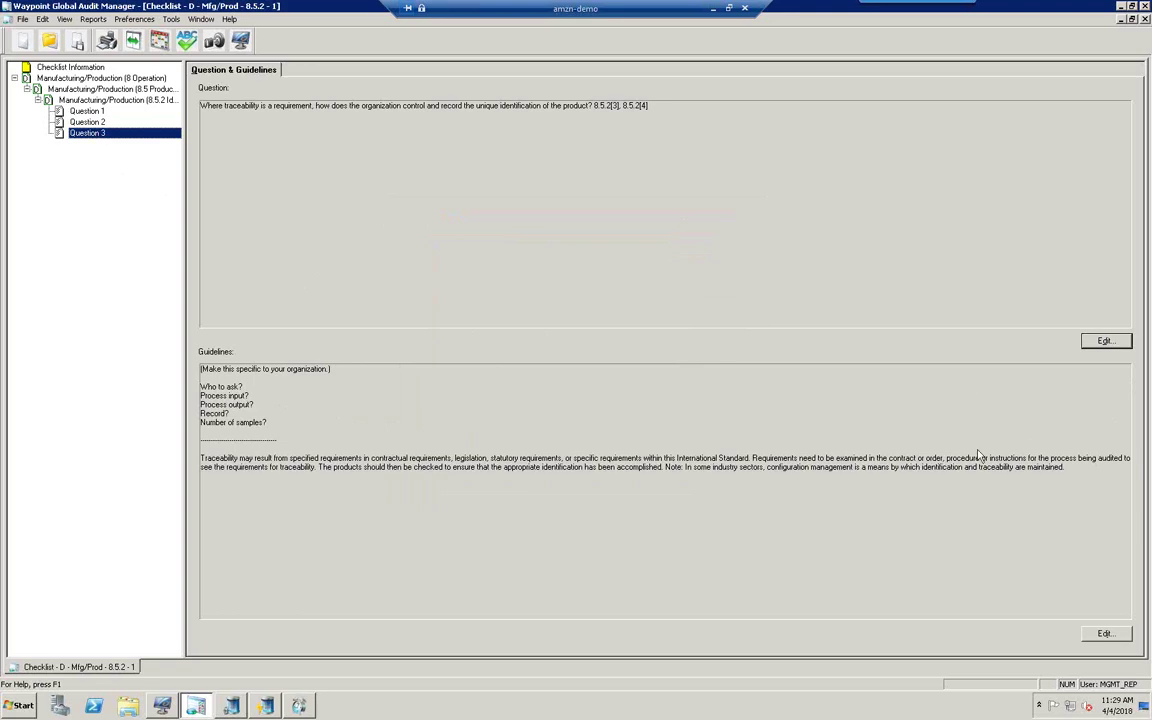
left_click(1105, 633)
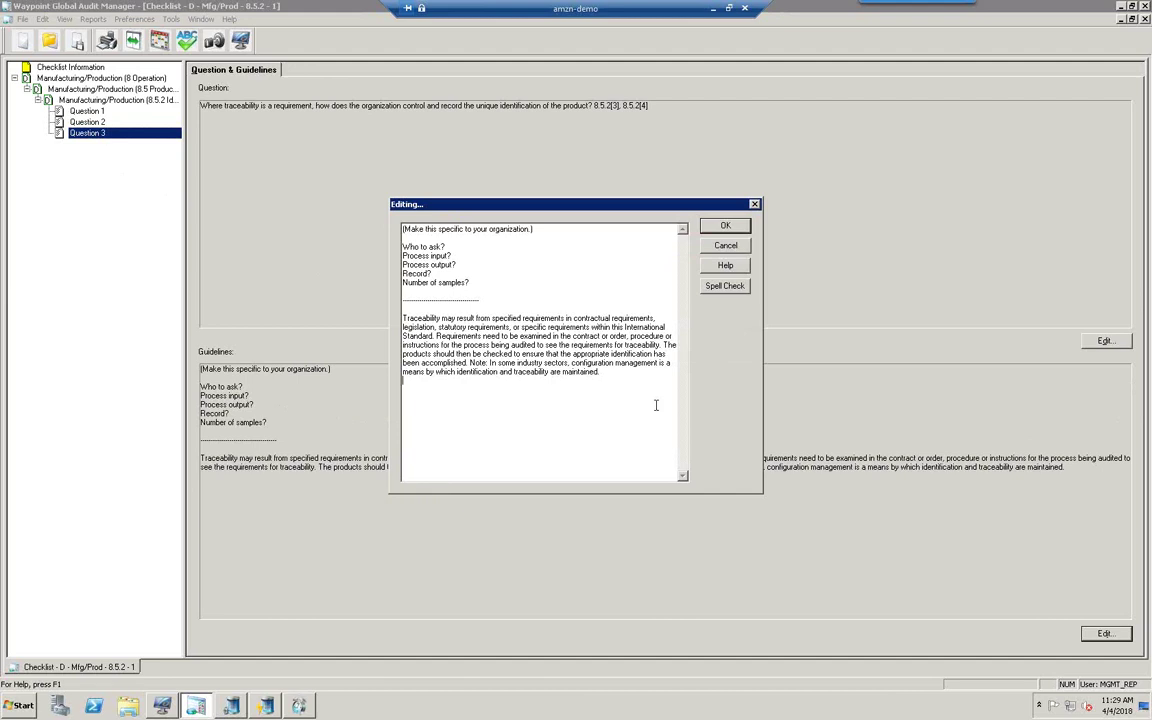
key("shift+Up")
key("shift+Up")
key("shift+Up")
key("shift+Up")
key("shift+Up")
key("shift+Up")
key("shift+Up")
key("shift+Up")
key("shift+Up")
key("shift+Up")
key("shift+Up")
key("shift+Up")
key("shift+Up")
key("shift+Up")
key("shift+Up")
key("shift+Up")
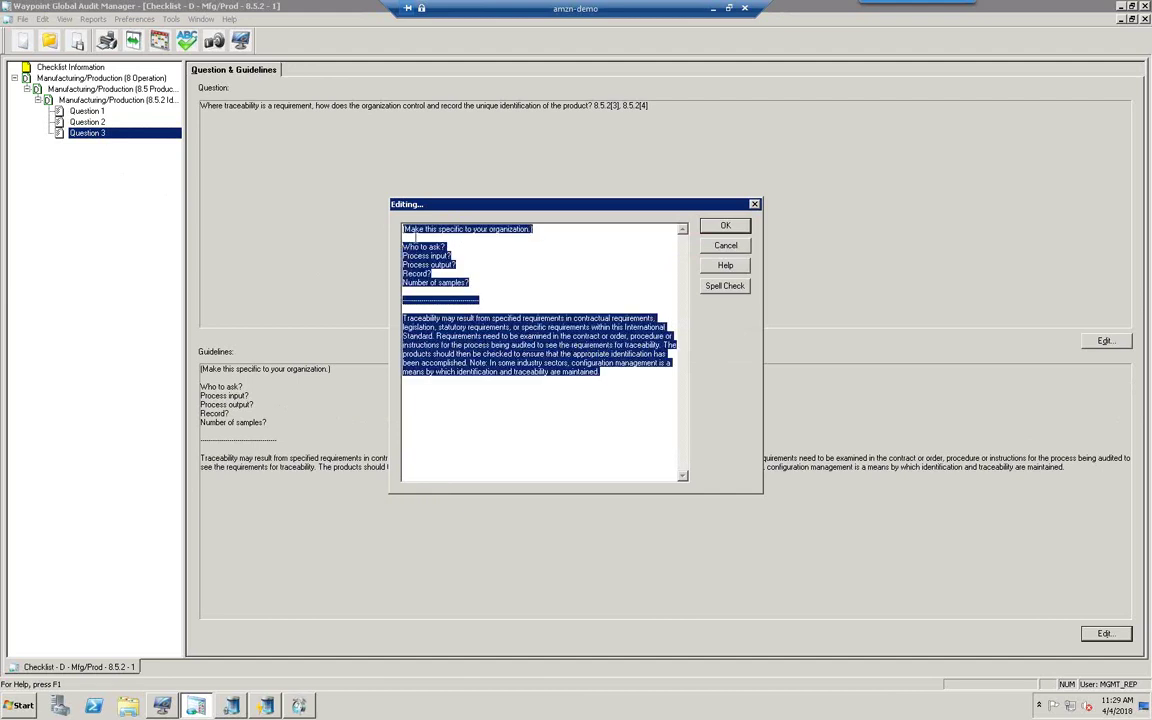
type("Who to ask?\tAny shop floor employee Process input?\tProduction part Process output?\tProduction part traceability information, Production Run Log entry Record?\tProduction Run Log Number of samples?\t\tFive at random for the parts and for the entries into the log for the same parts.  \"According to our documented procedure, step 4.7 \"Identifies products leaving the operation with appropriate labels designating the material identification (q8.5.2[1], q8.5.2[3]) and status of inspections performed(q8.5.2[2]).\" Have the operator show you the status indicators and what inspections have been performed on several parts. The status and traceability is supposed to be entered into the production run log. Pick out five random parts and have the operator show you the log entries for these parts.\"")
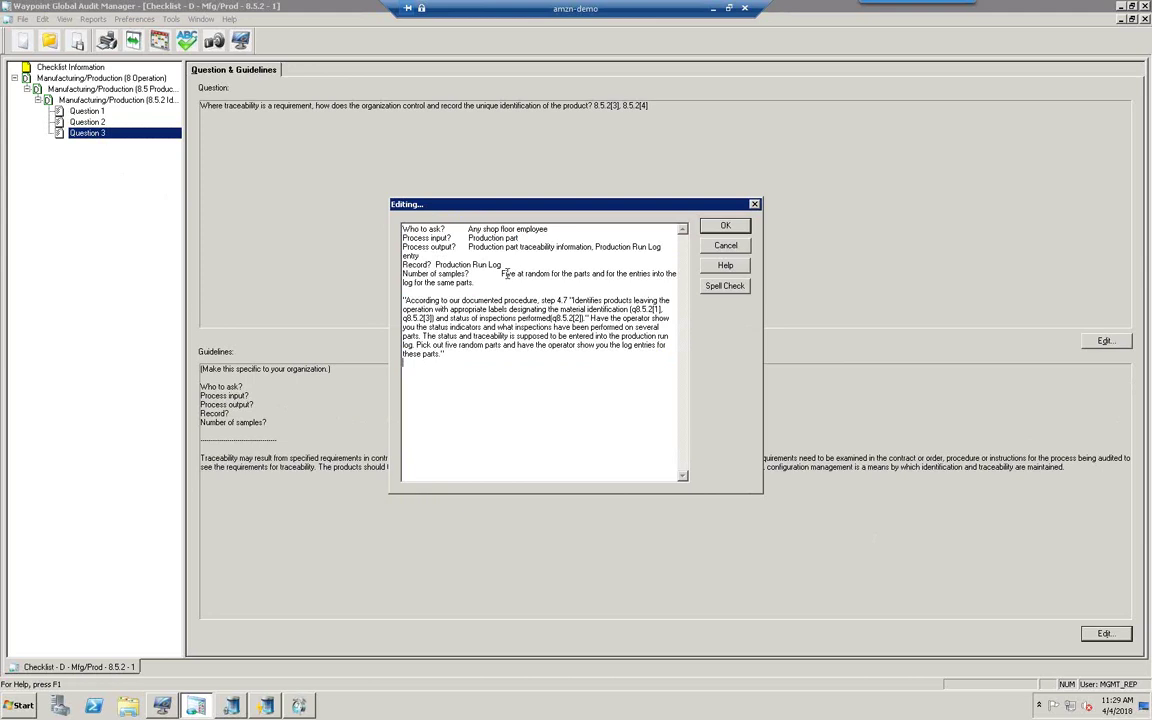
left_click(722, 228)
left_click(726, 226)
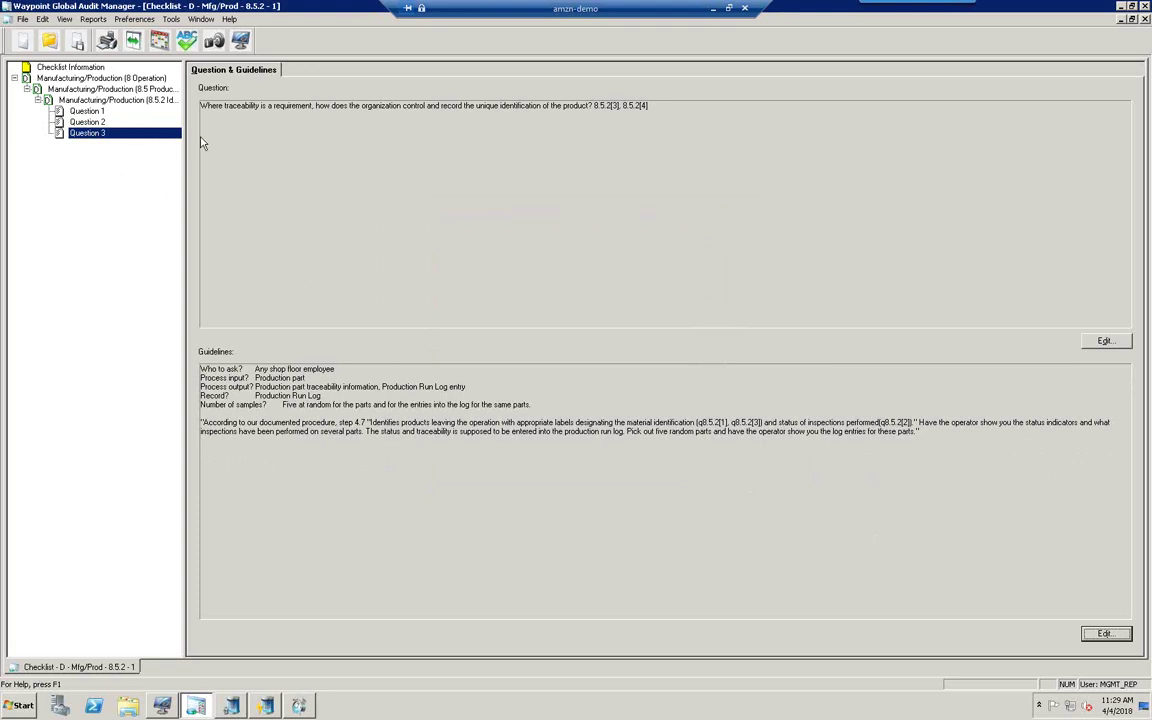
- Insert a new question before Question 3 reading "How can you tell if traceability is required for a part?" and spell-check it
right_click(78, 139)
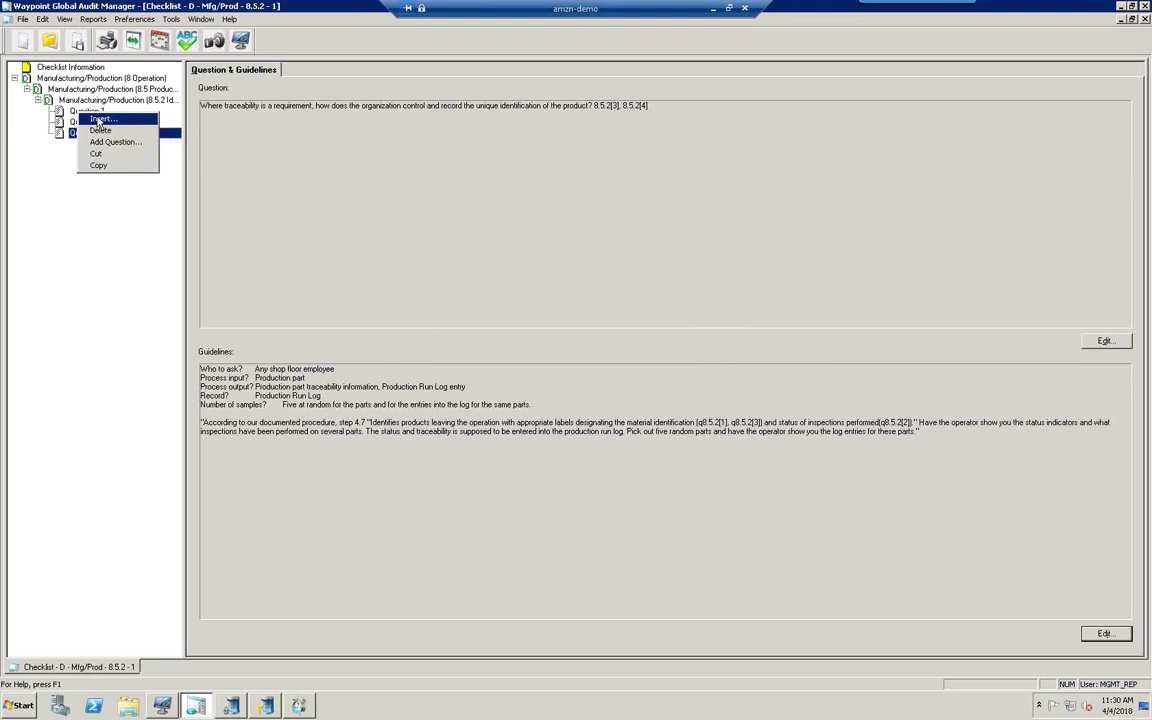
left_click(101, 119)
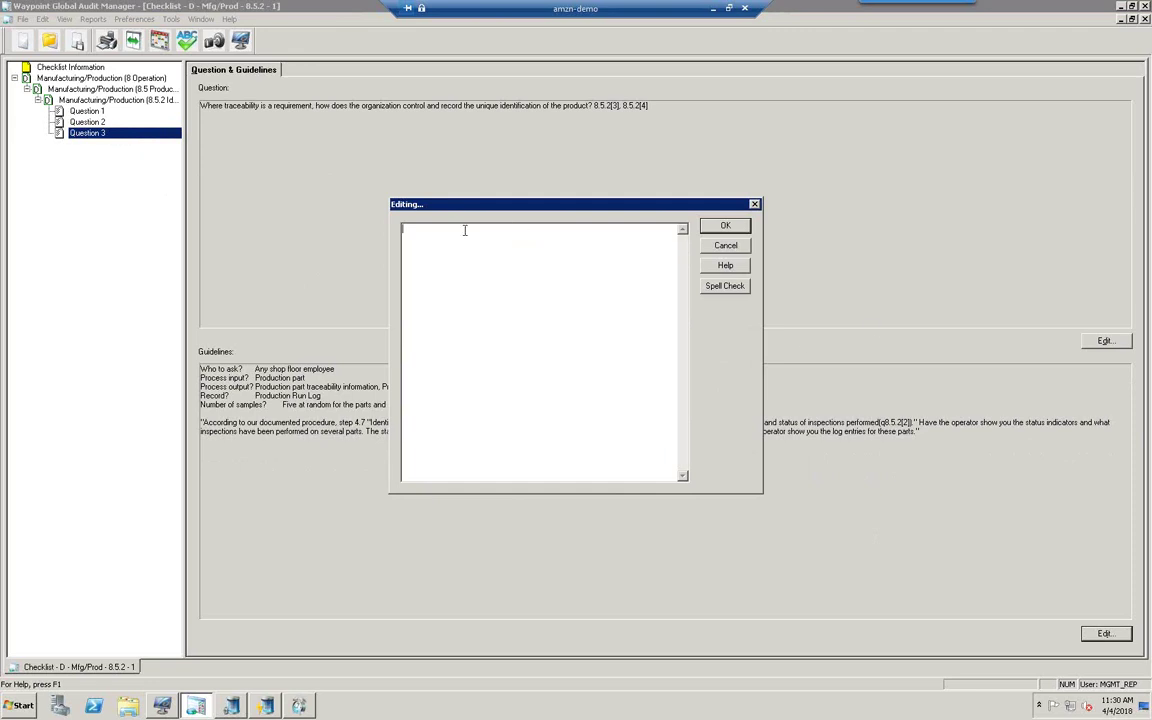
type("How can you tell if traceability is required for a part?")
left_click(733, 286)
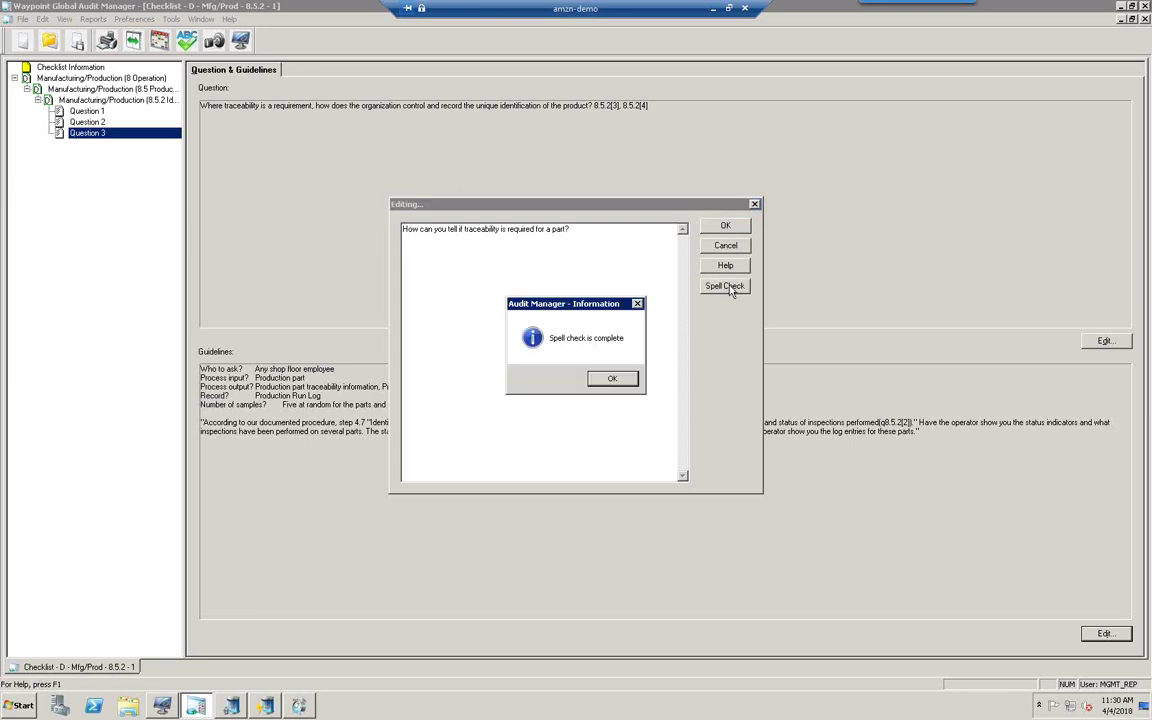
left_click(614, 379)
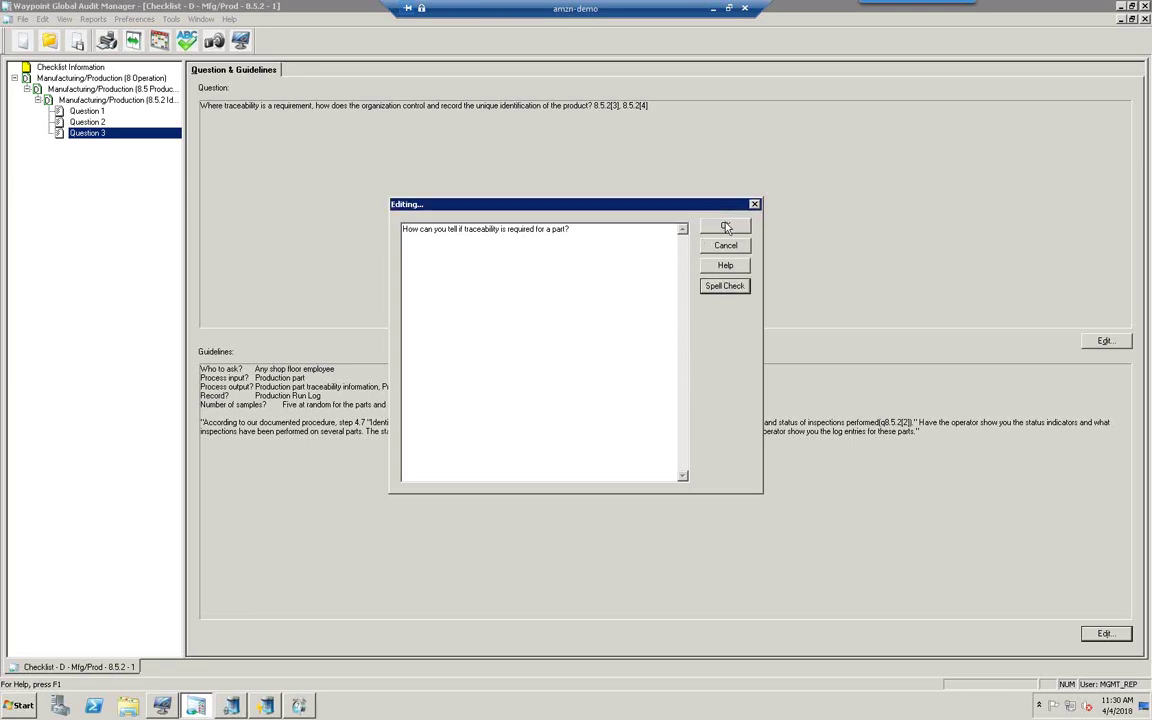
left_click(725, 226)
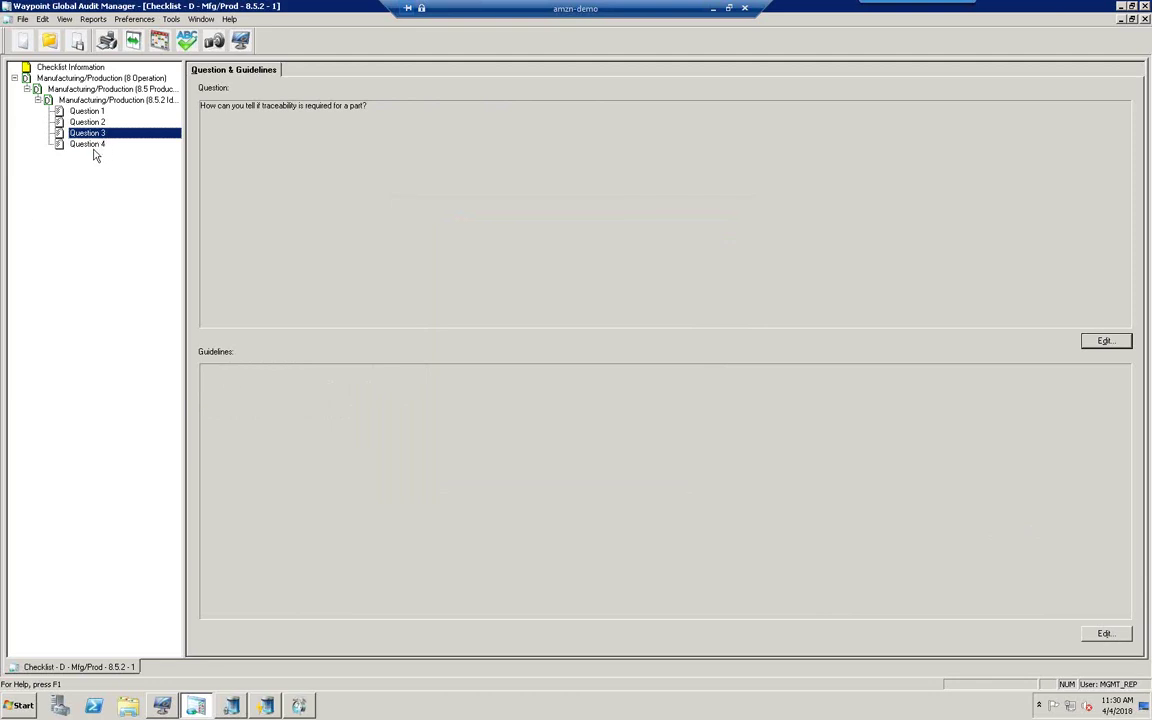
- Give the new question guidelines for shop floor employees or Quality Technicians, with work order input, five random samples and the step 9 traceability note; close the checklist
left_click(1104, 634)
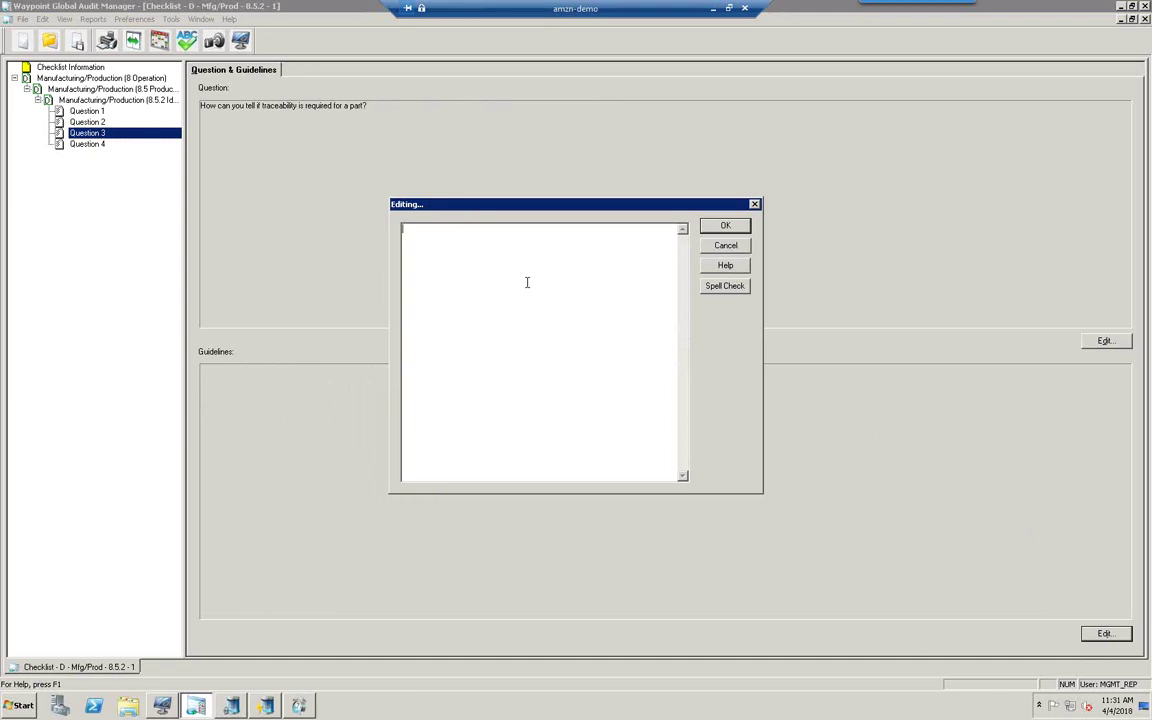
type("Who to ask?\tAny shop floor employee or Quality Technician Process input?\tProduction part, work order/shop traveler Process output?\tProduction part traceability information Record?  N/A Number of samples?\t\tFive at random  \"Our procedure states in step 9 that traceability requirements are determined during the contract review process and that requirement is displayed on the work order. We mark all of our parts with a unique identification and record it for positive recall purposes, but if it is a contractual requirement, we want to check to ensure the information is being recorded in the production log. Observe the operator/technician for at least 15 minutes and see if this is being recorded. Observe at least three different employees in this same manner.\"")
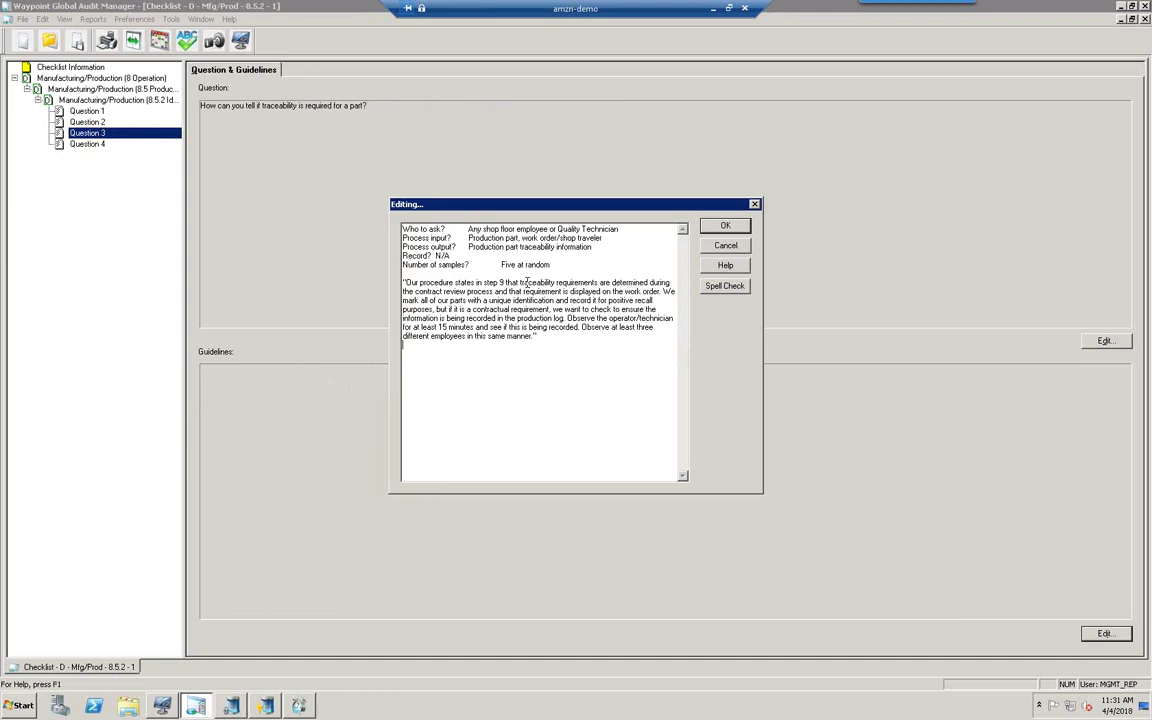
left_click(729, 227)
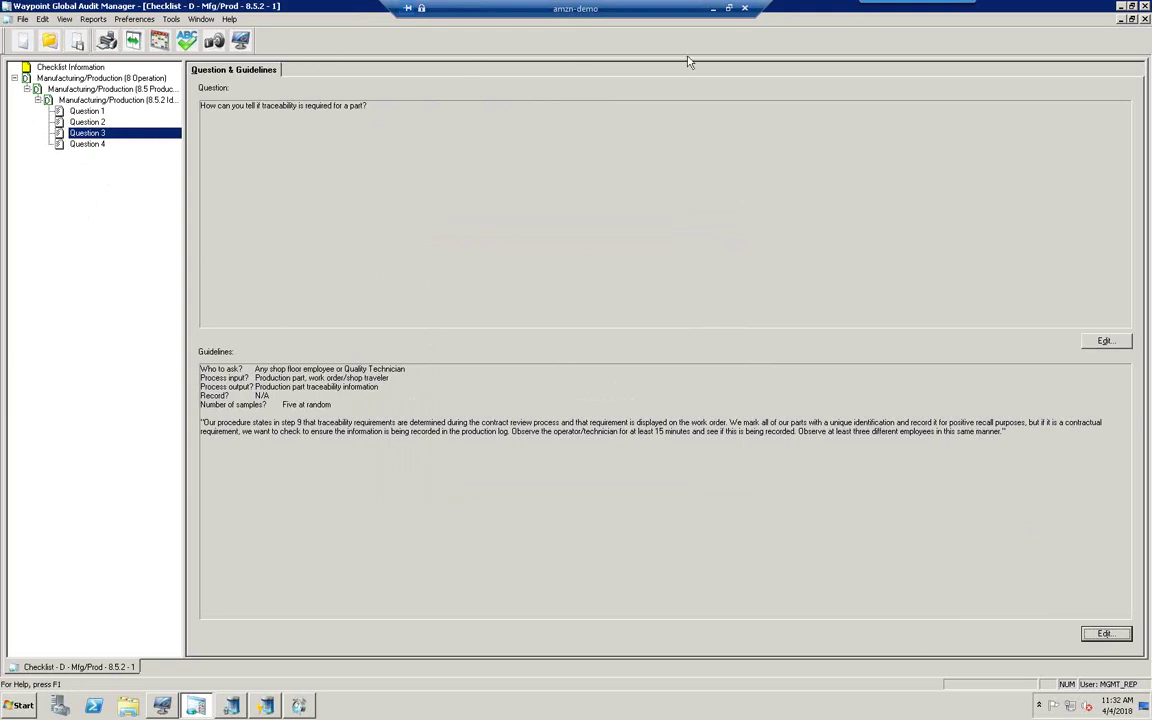
left_click(1144, 19)
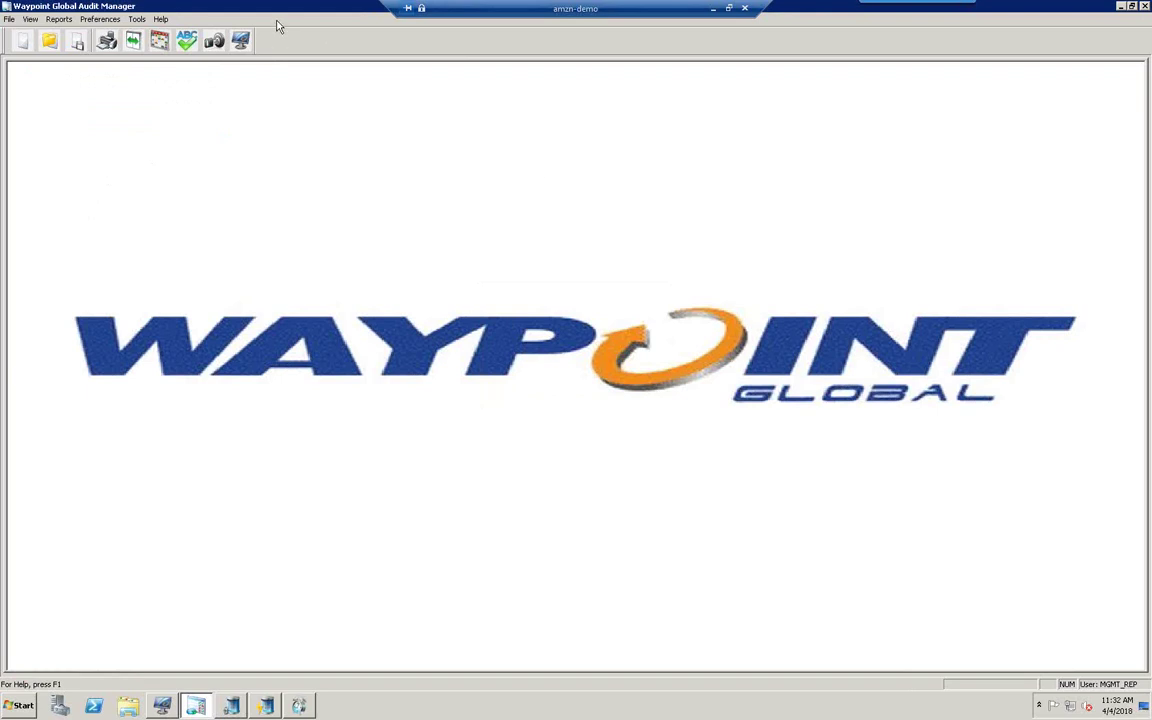
- Review the list of existing audit checklists for the ISO 9001:2015 standard and leave it without opening one
left_click(9, 19)
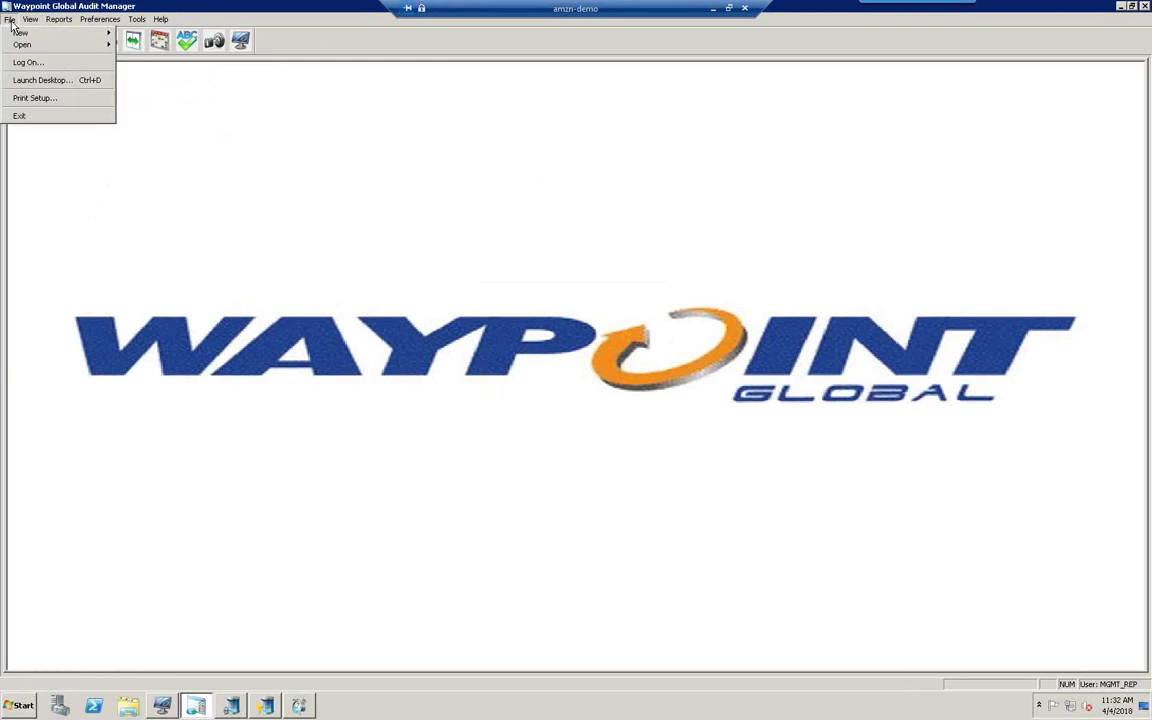
mouse_move(20, 46)
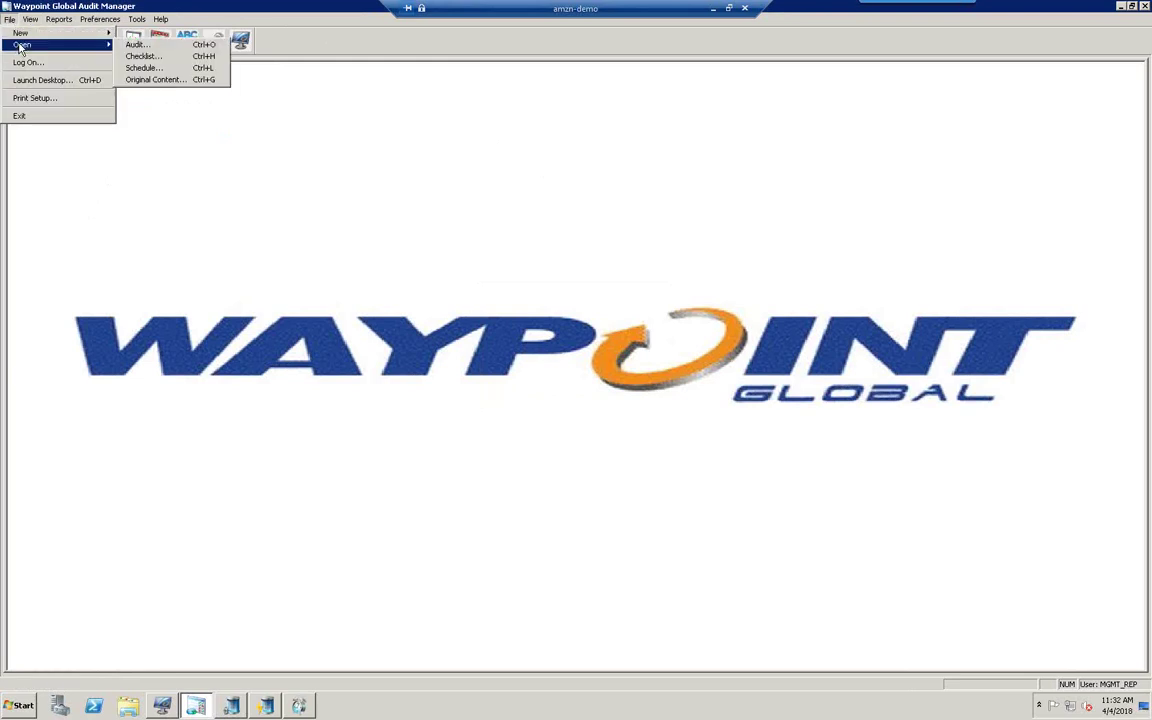
left_click(140, 57)
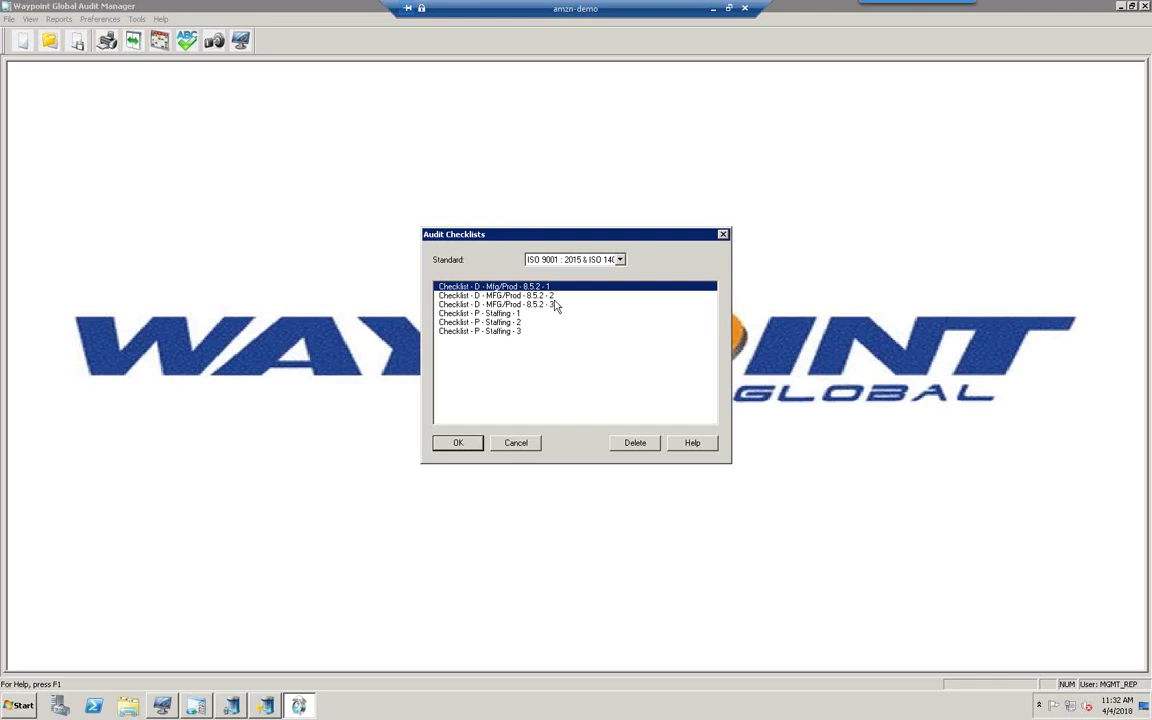
left_click(516, 443)
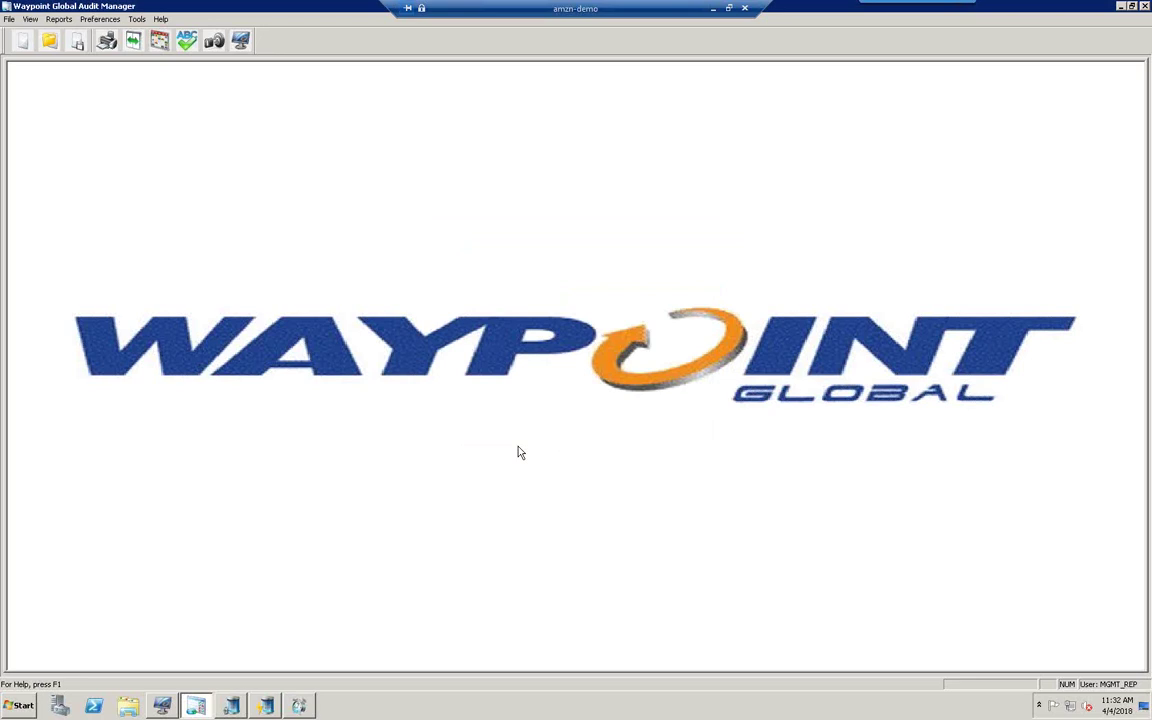
- Start a new audit titled "2018 Process Audit - Staffing01" with the audit number "2018 - P -Staffing01"
left_click(10, 20)
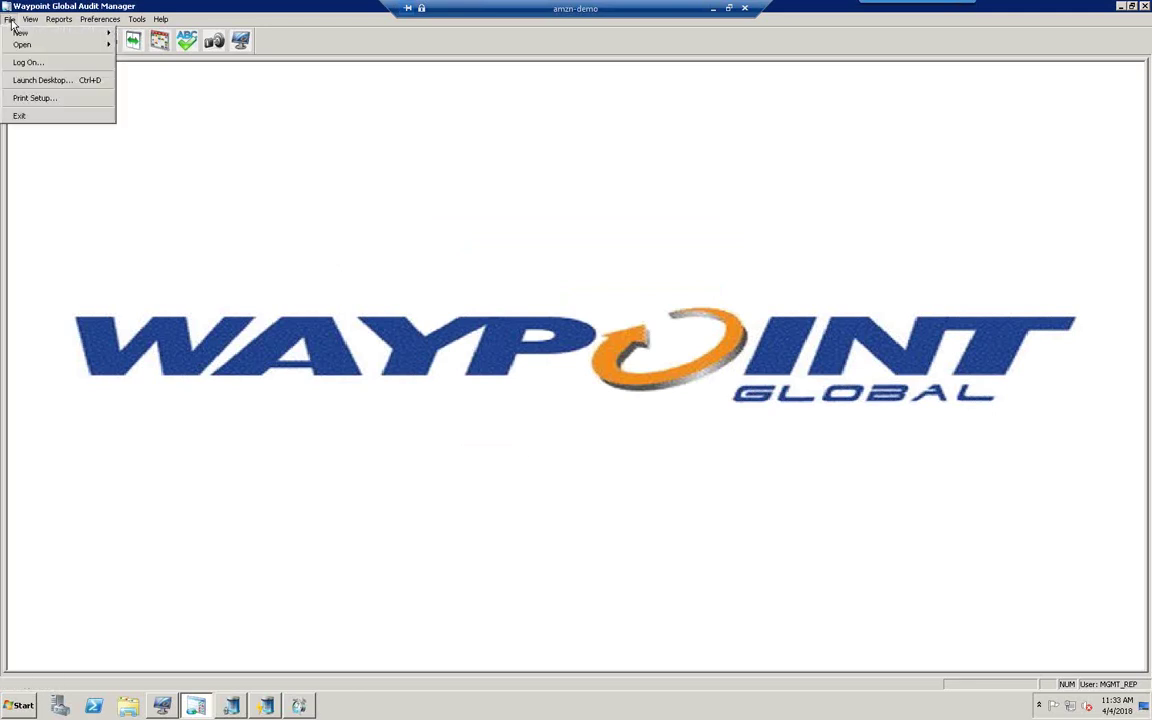
mouse_move(19, 35)
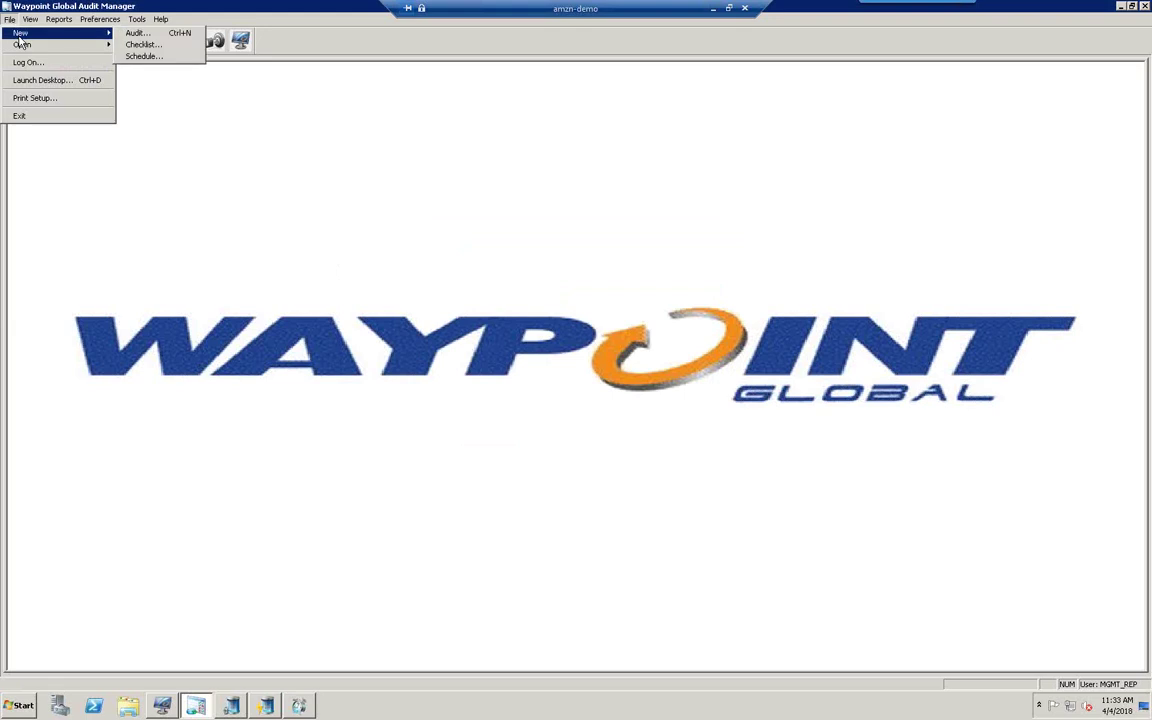
left_click(135, 34)
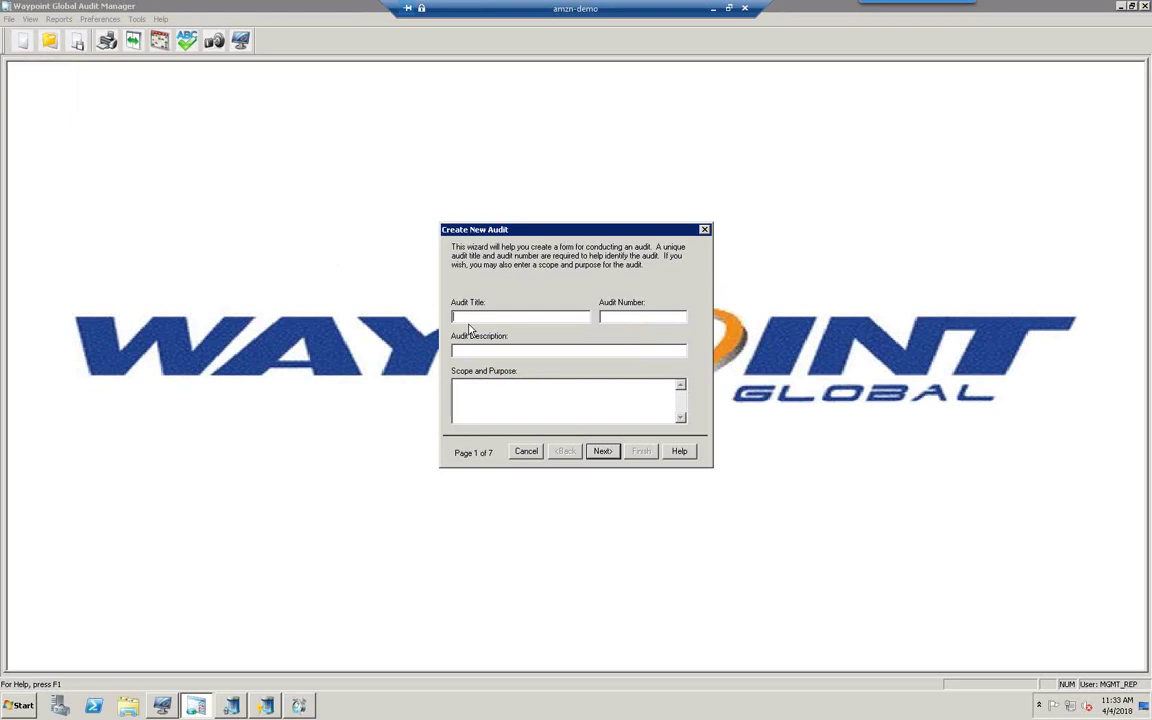
type("2018 Process Audit - Staffing01")
type("2018")
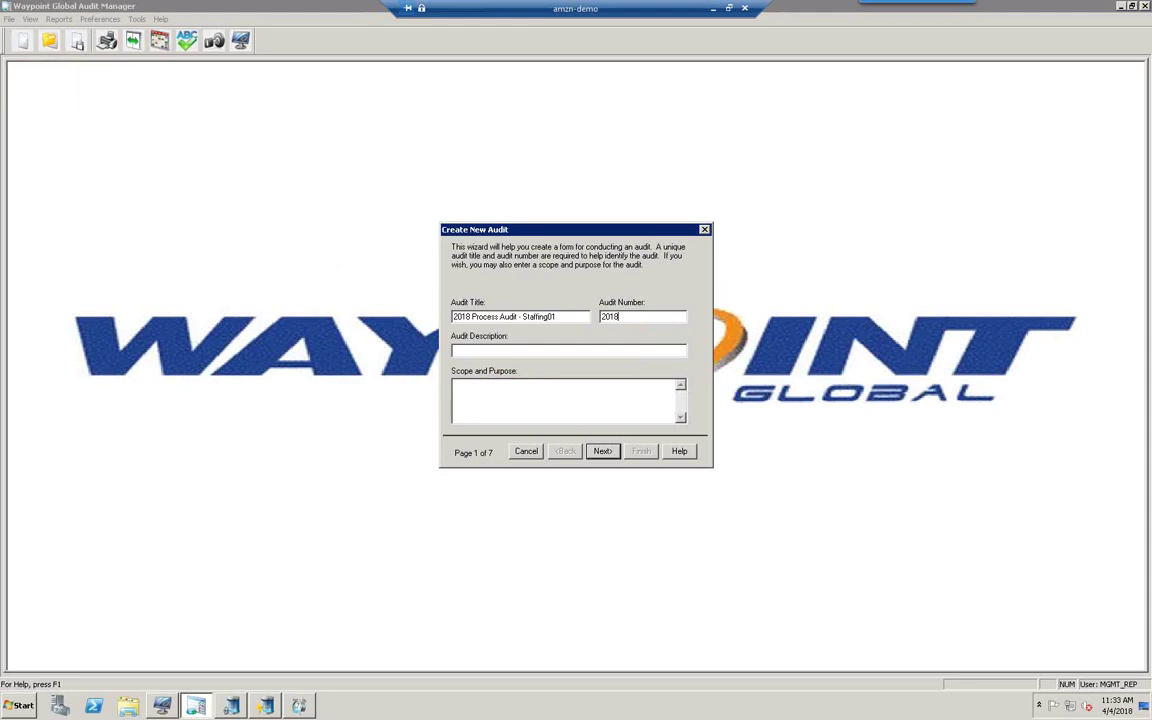
type(" - P -Staffing01")
- Describe the audit as "Internal Audit of our staffing process" and enter "We will be auditing ..." as its scope and purpose
left_click(492, 351)
type("Internal Audit of our staff")
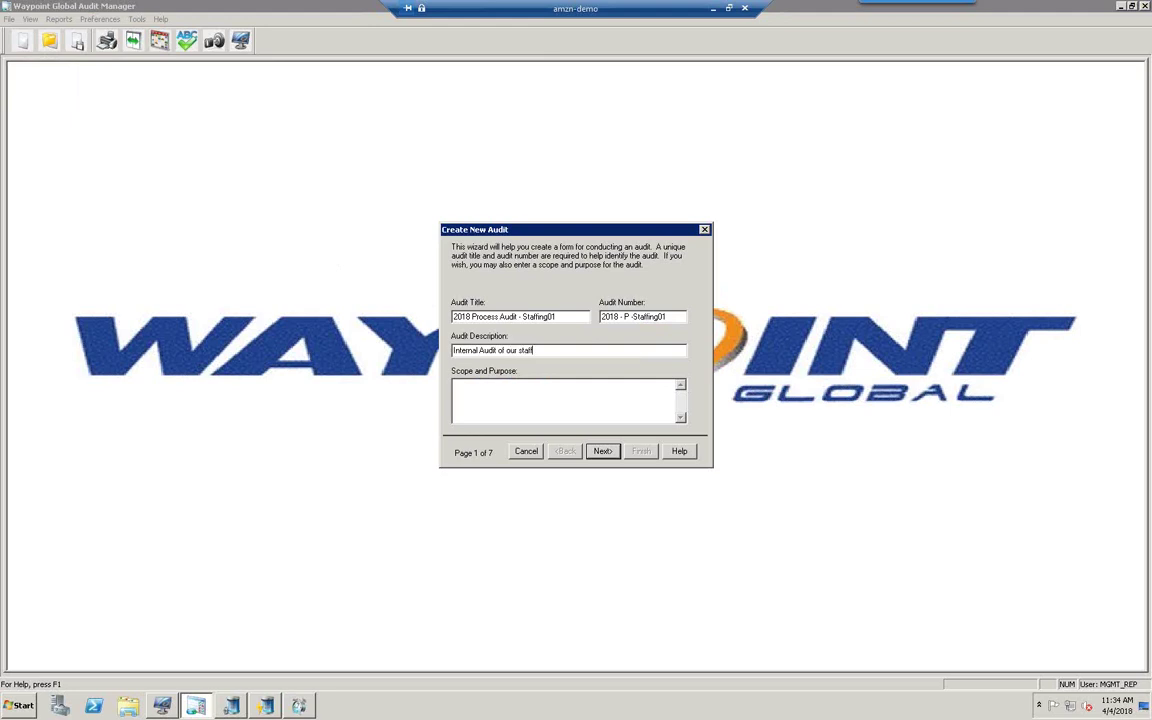
type("ing proces")
type("s")
type("We wi")
type("ll")
type(" b")
type("e ")
type("auditing")
type(" ...")
- Use the existing checklist "Checklist - P - Staffing - 1" as the source of the audit's questions
left_click(602, 451)
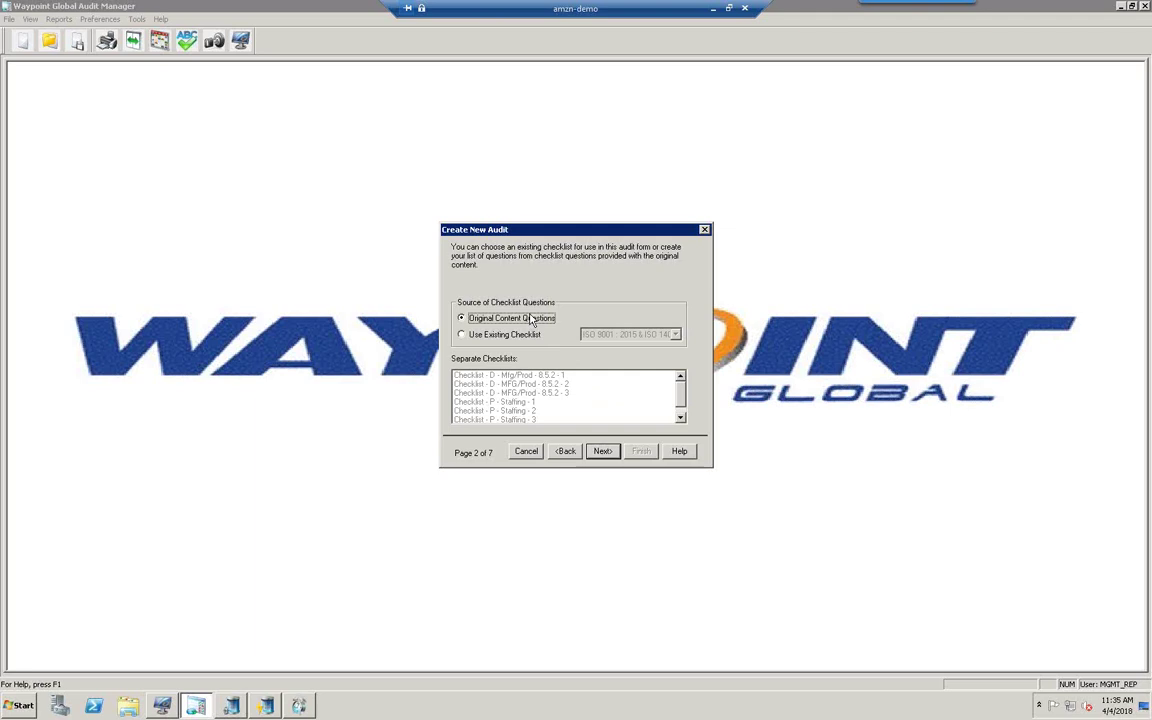
left_click(461, 335)
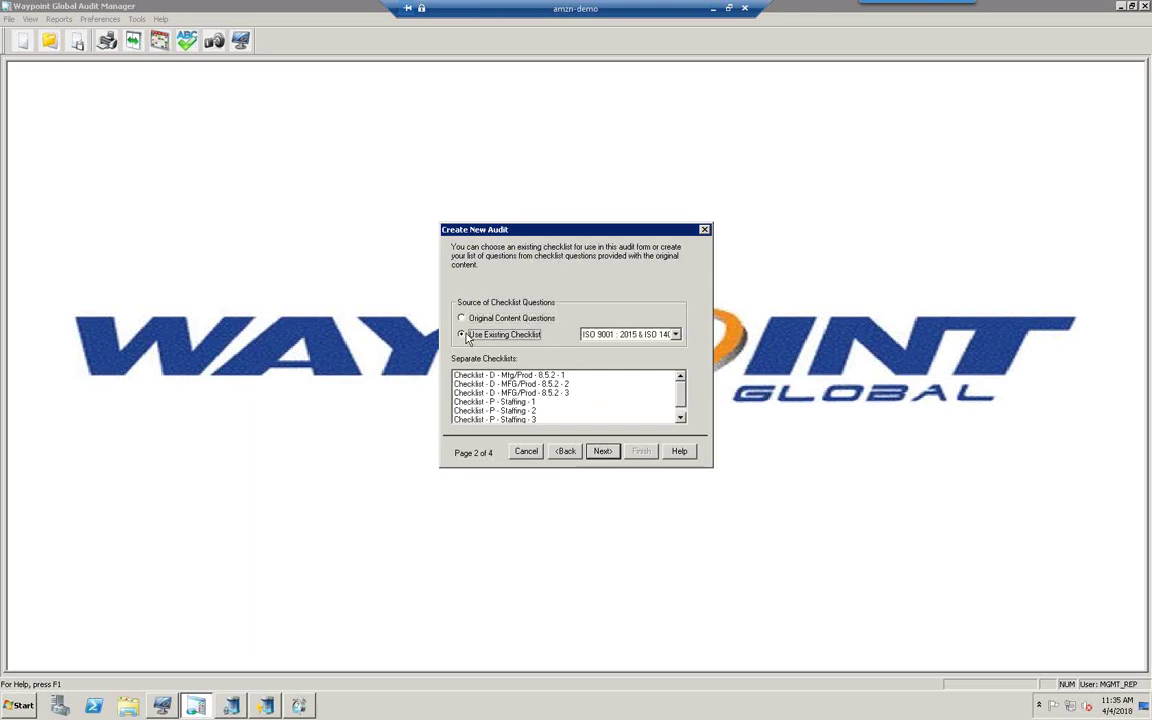
left_click(511, 402)
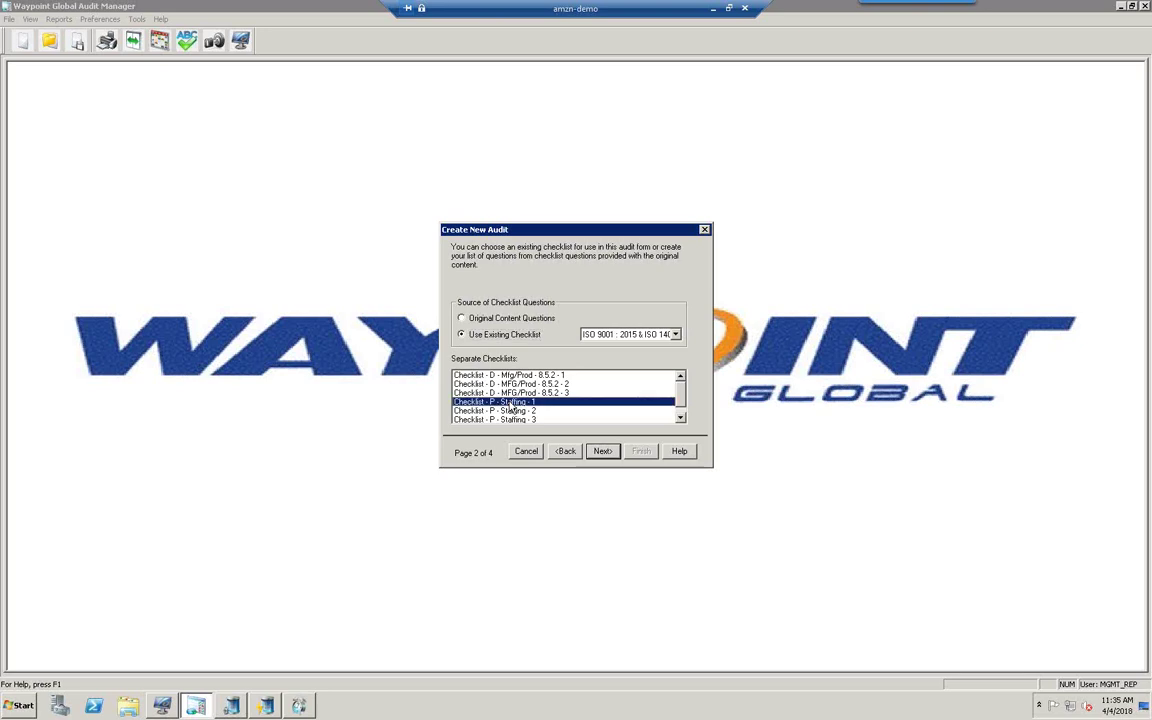
- Schedule the audit with one Engineering auditor and one Executive Management auditor with a listed phone number, making the latter the lead auditor
left_click(603, 452)
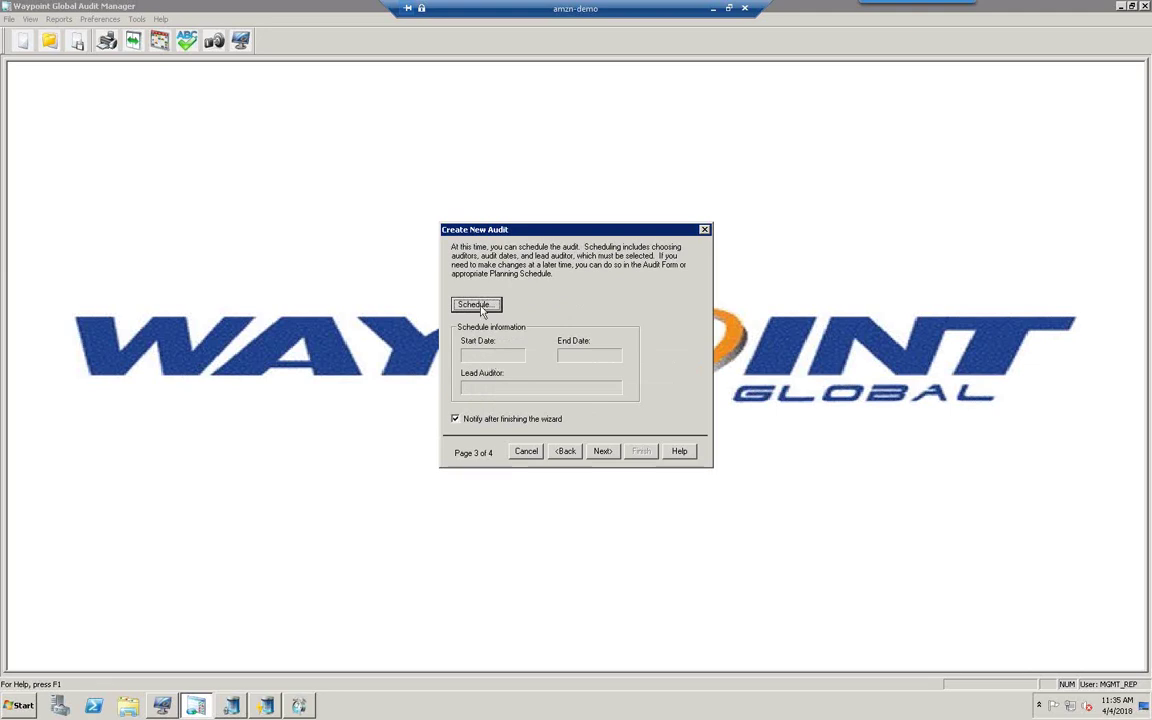
left_click(476, 305)
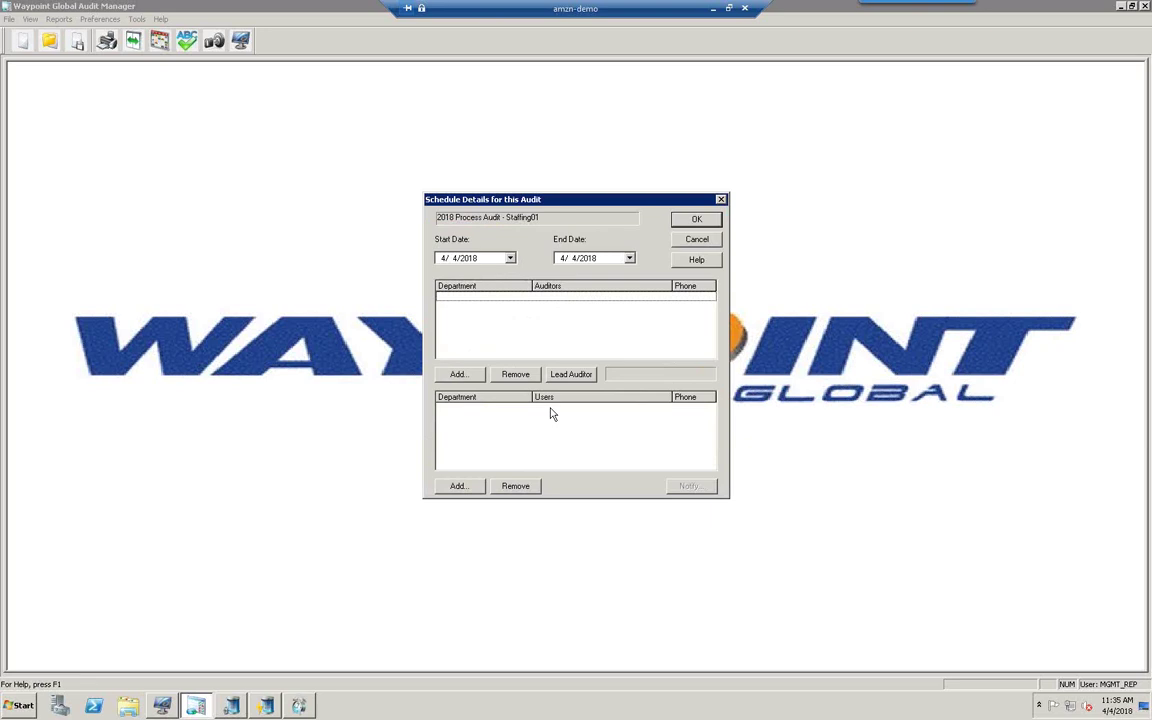
left_click(460, 375)
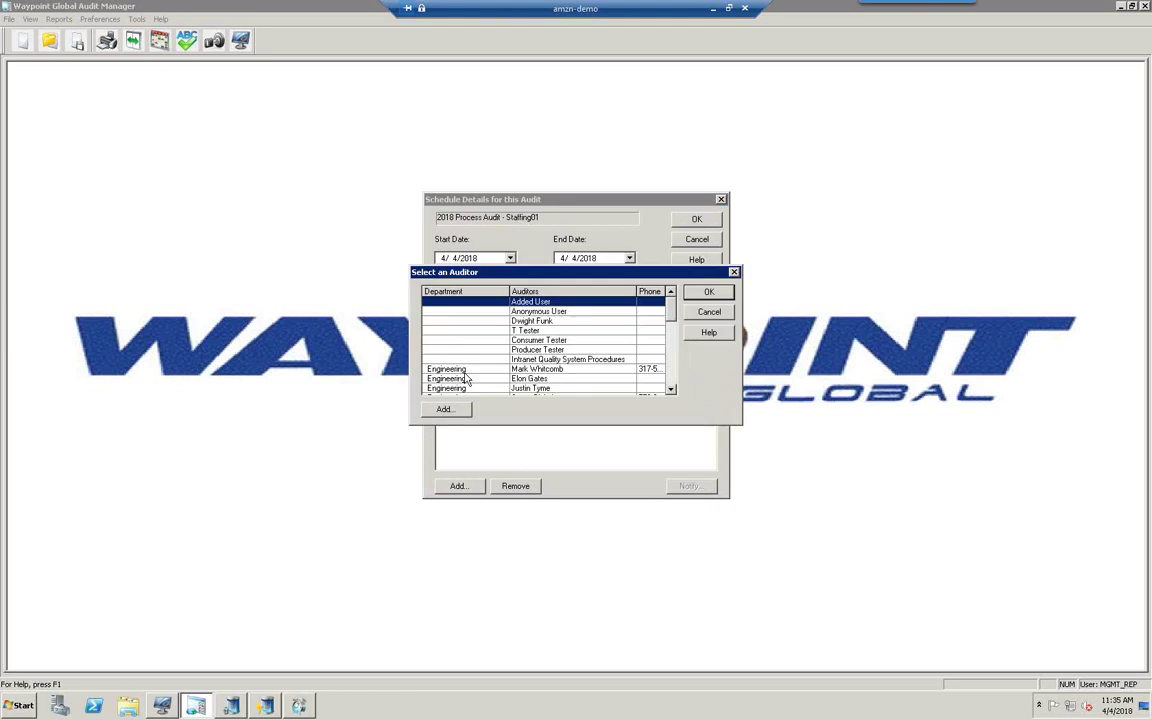
left_click(536, 370)
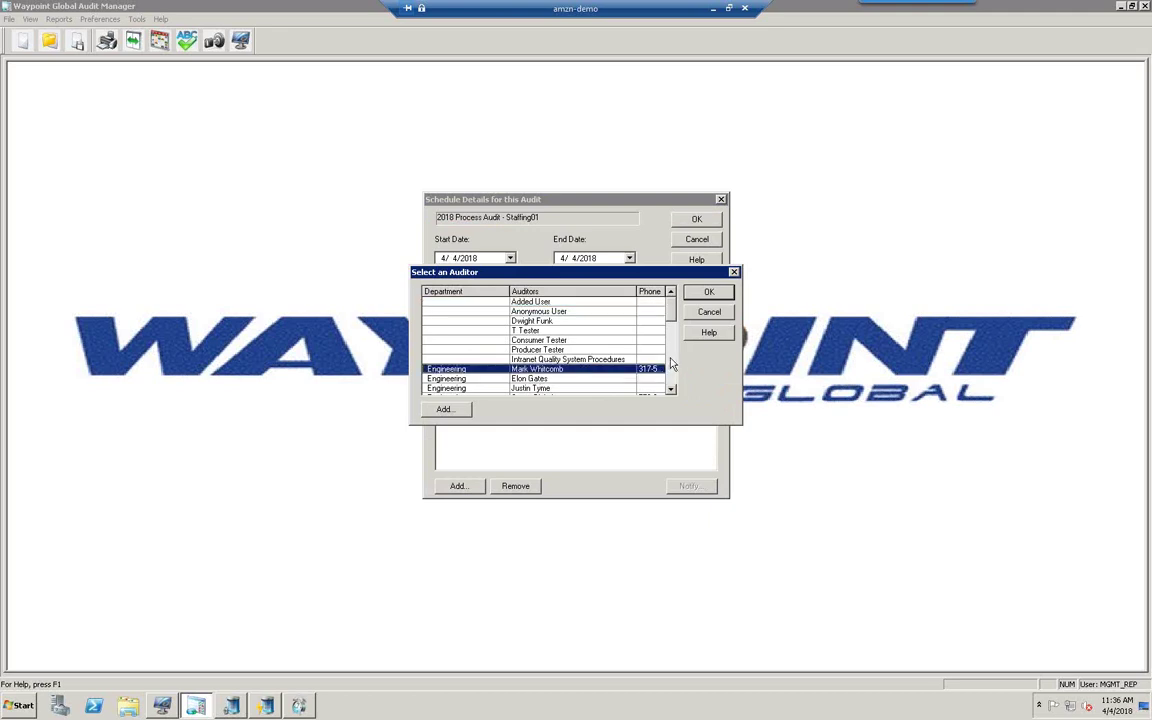
left_click(672, 365)
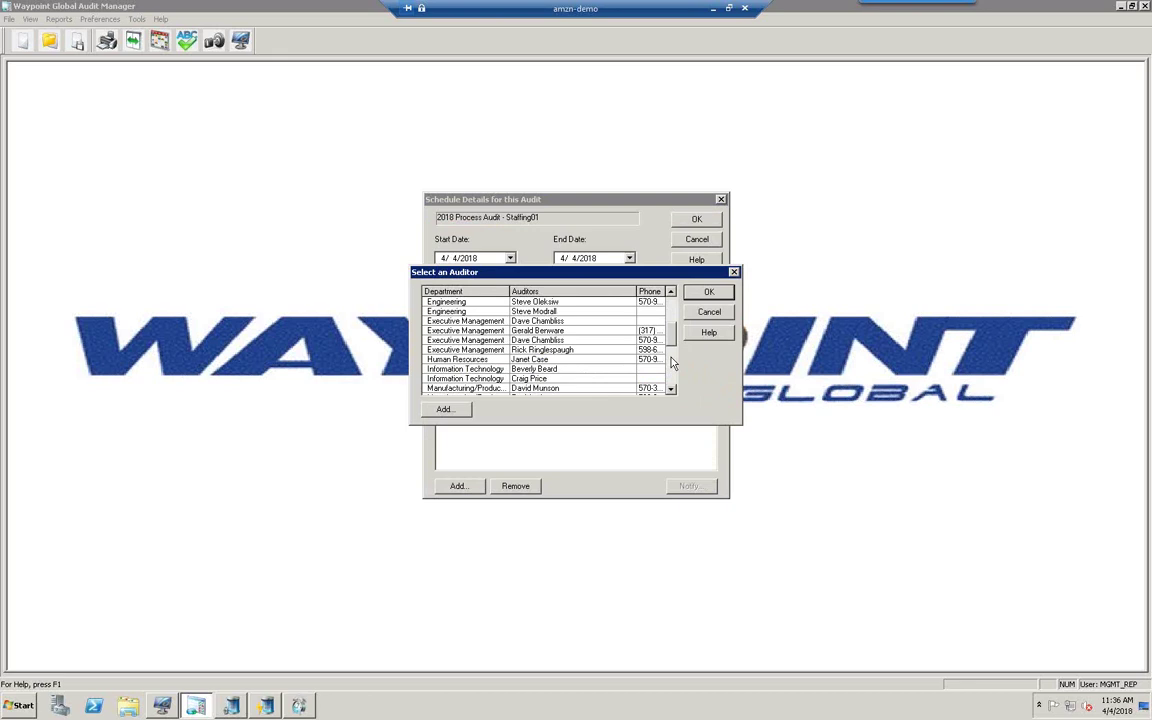
left_click(564, 331)
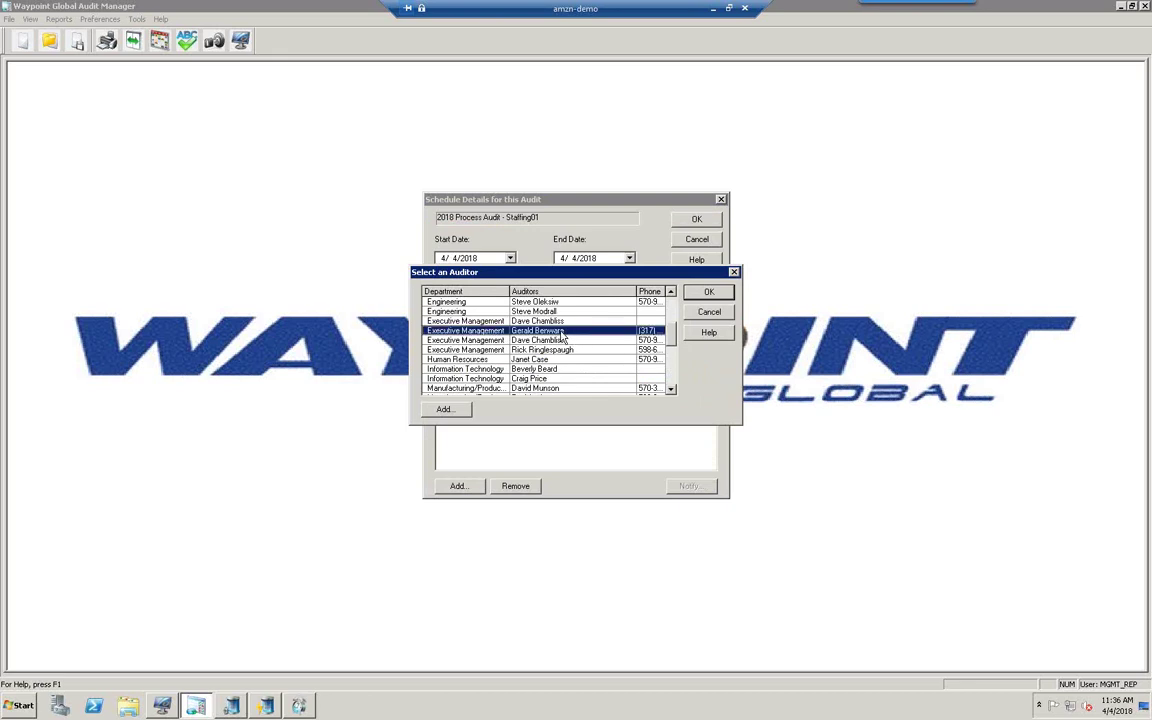
left_click(707, 293)
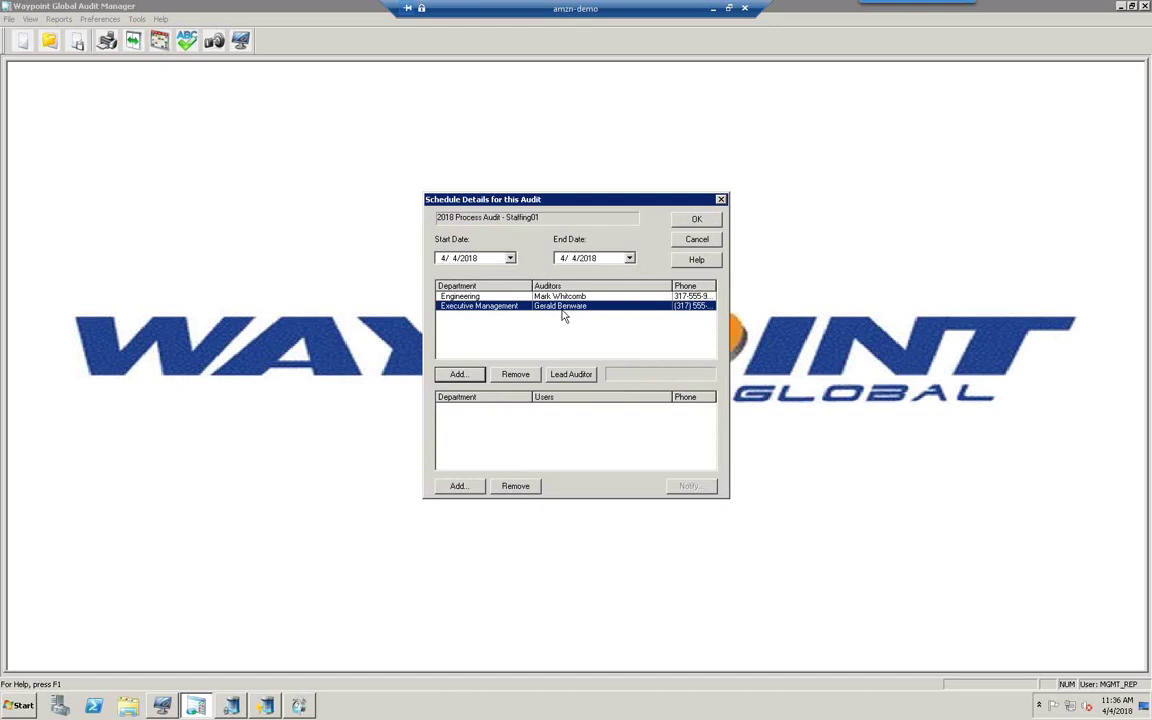
left_click(572, 376)
left_click(570, 376)
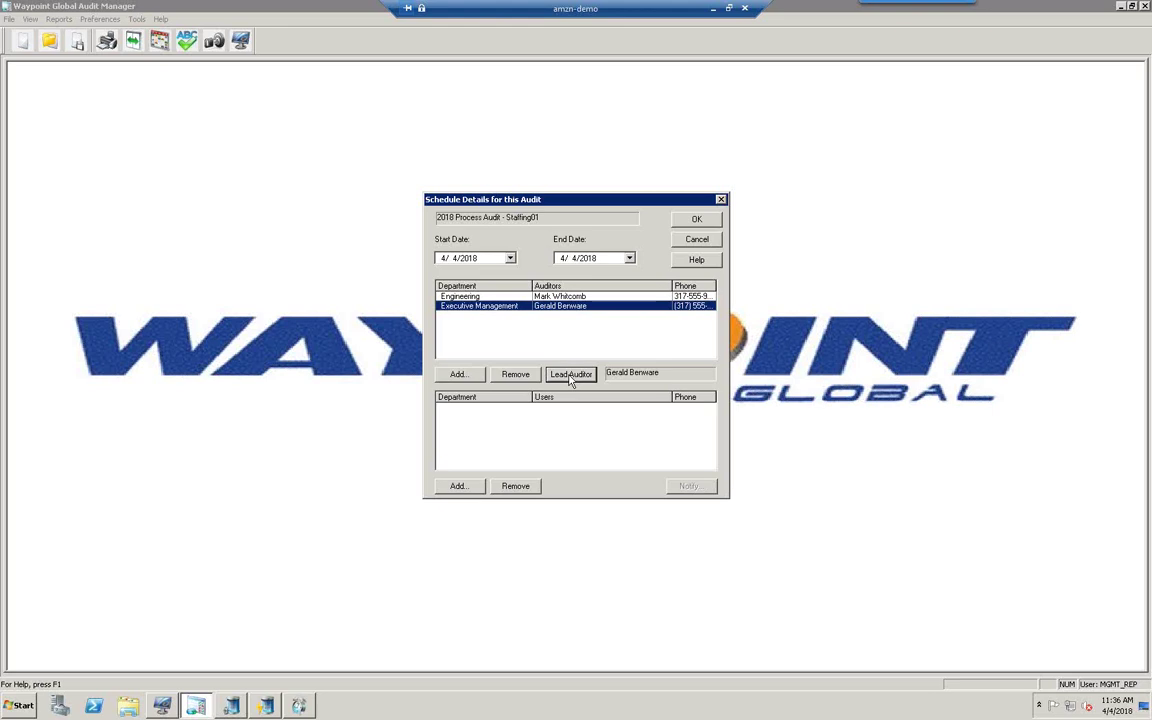
- Add the Human Resources user to the audit's schedule details and accept the schedule
left_click(458, 487)
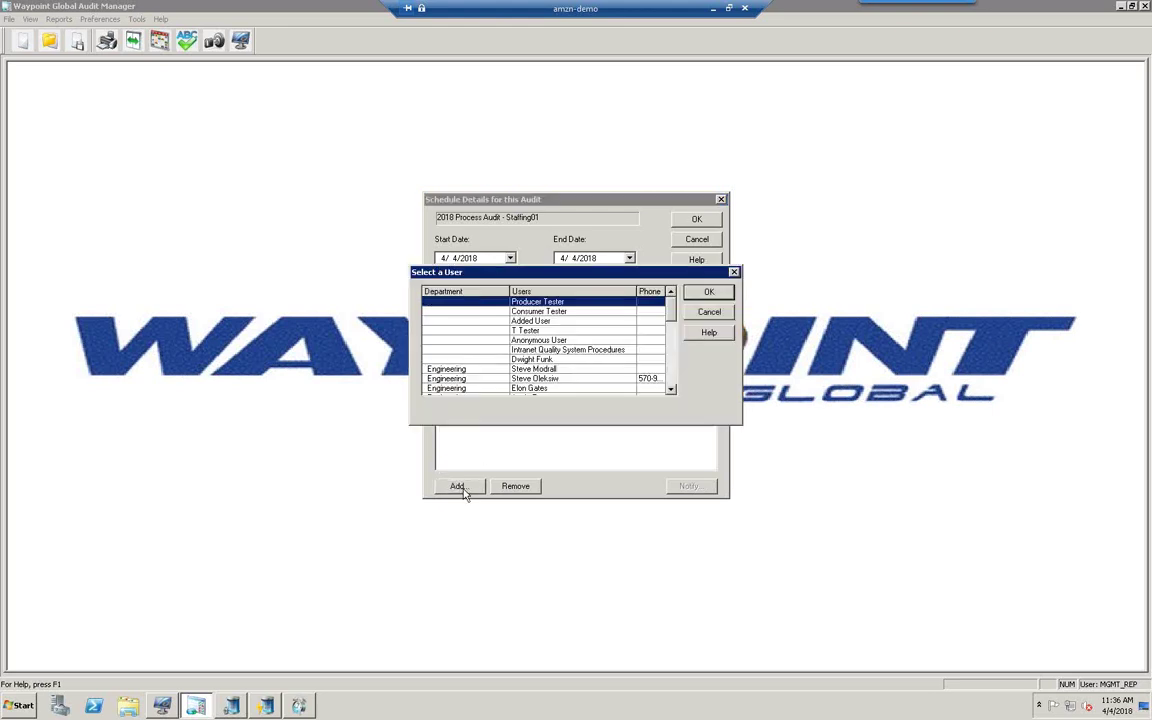
scroll(605, 322, "down", 4)
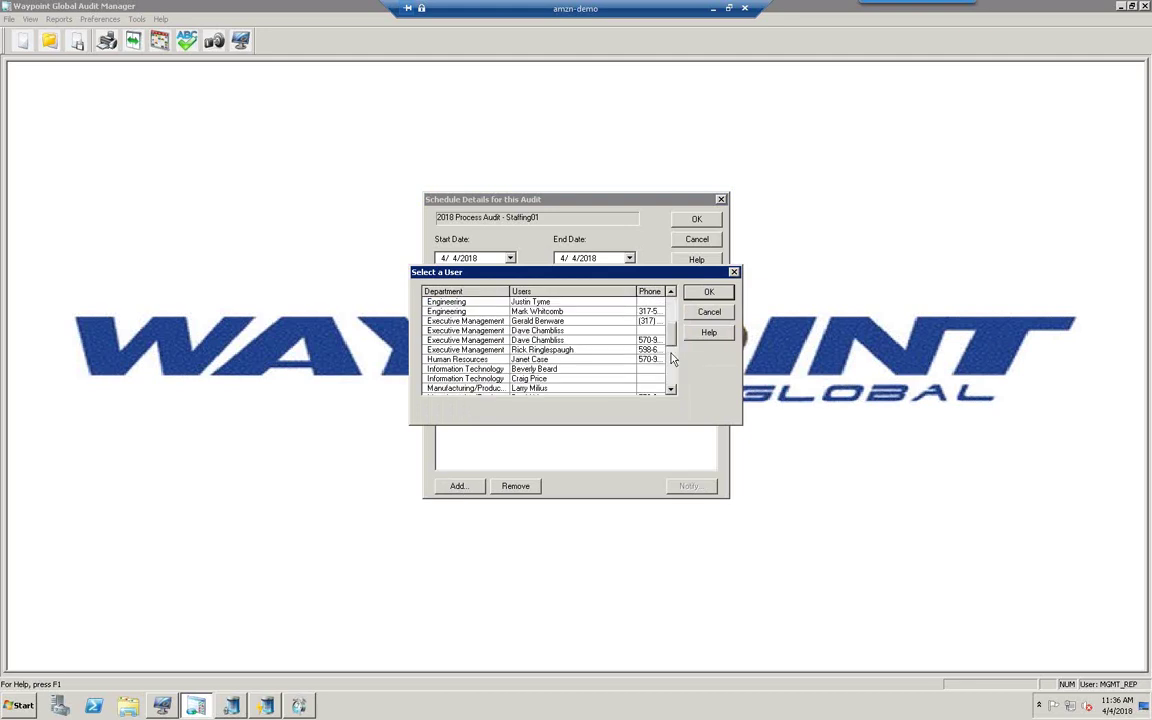
left_click(531, 360)
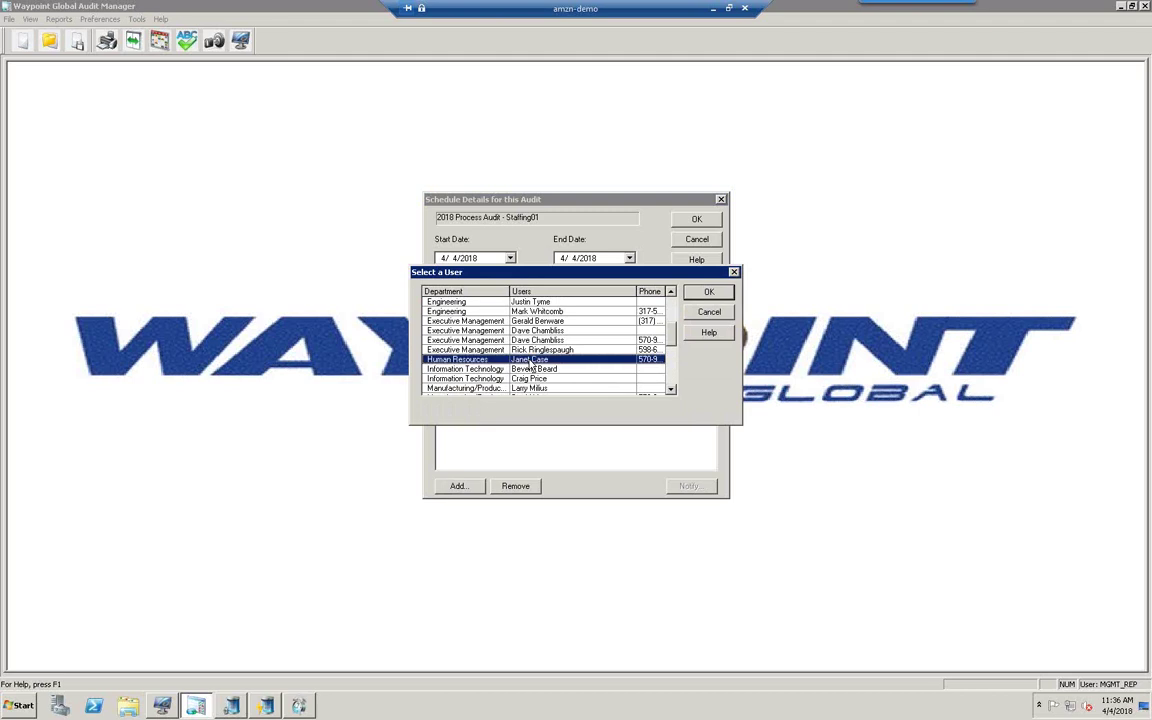
left_click(706, 293)
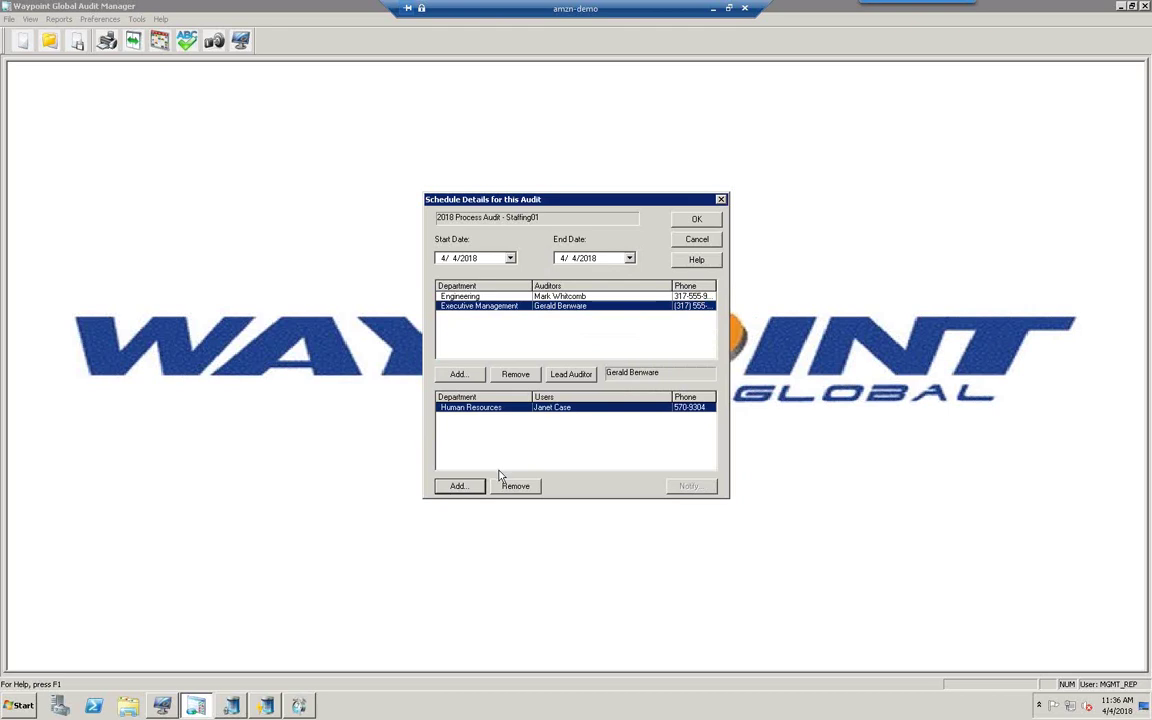
left_click(694, 220)
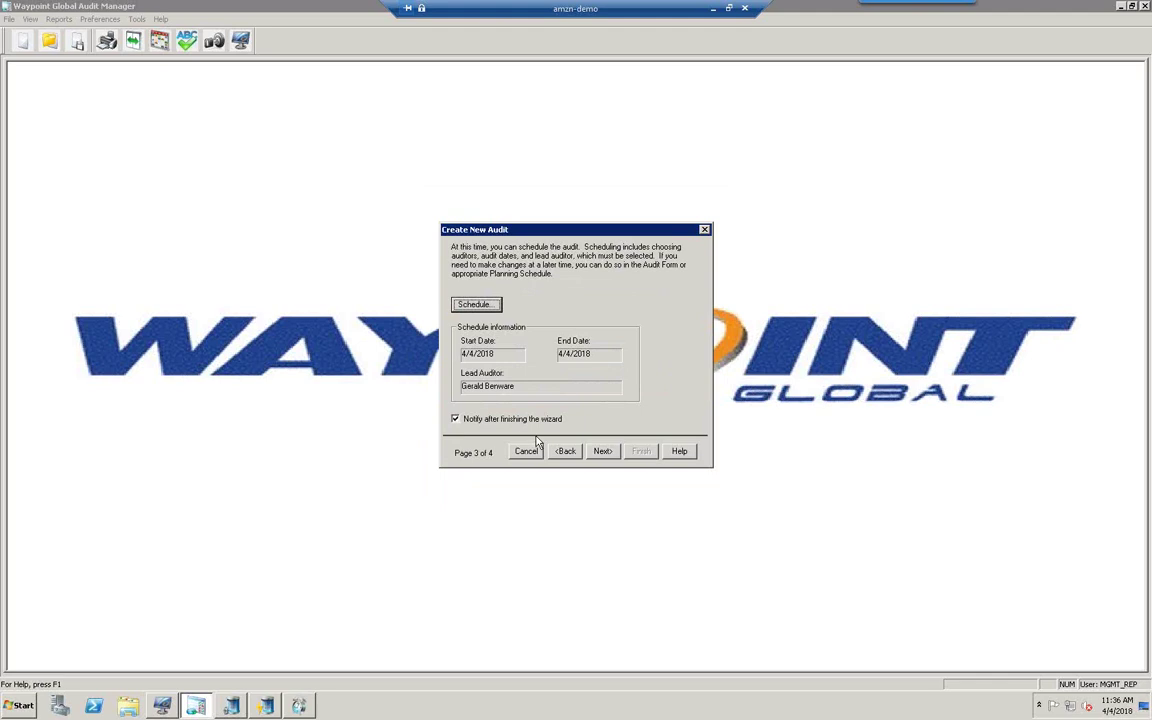
- Finish creating the new audit and send the schedule notification
left_click(603, 452)
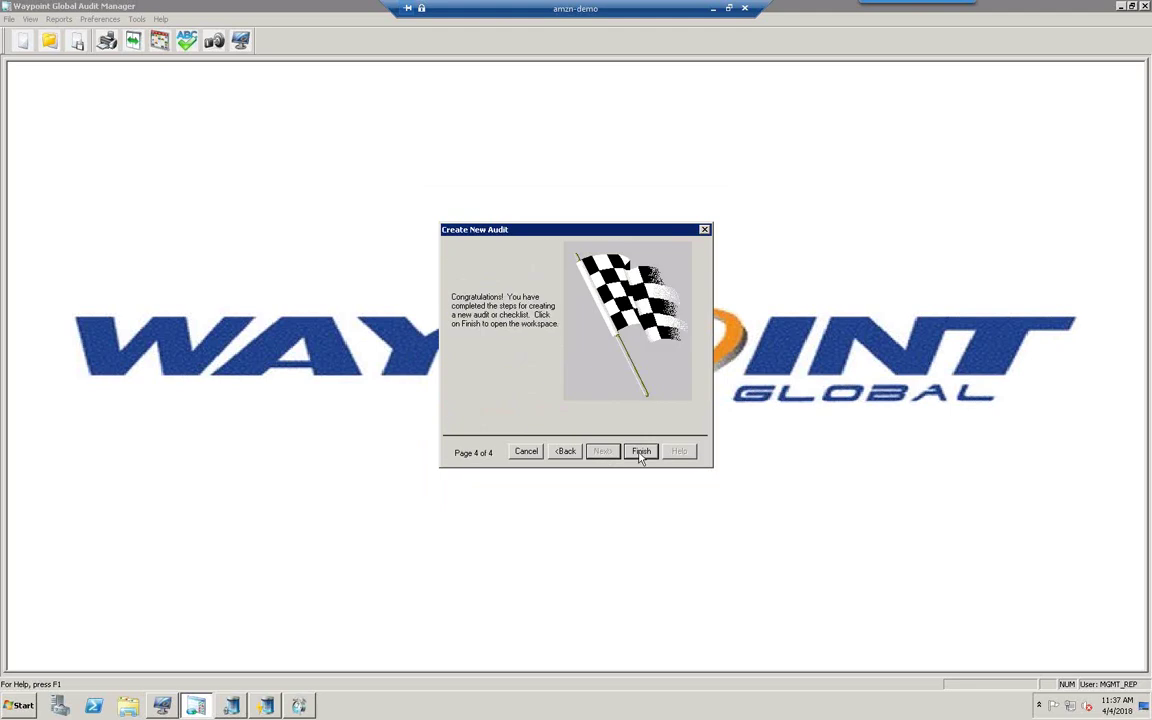
left_click(640, 452)
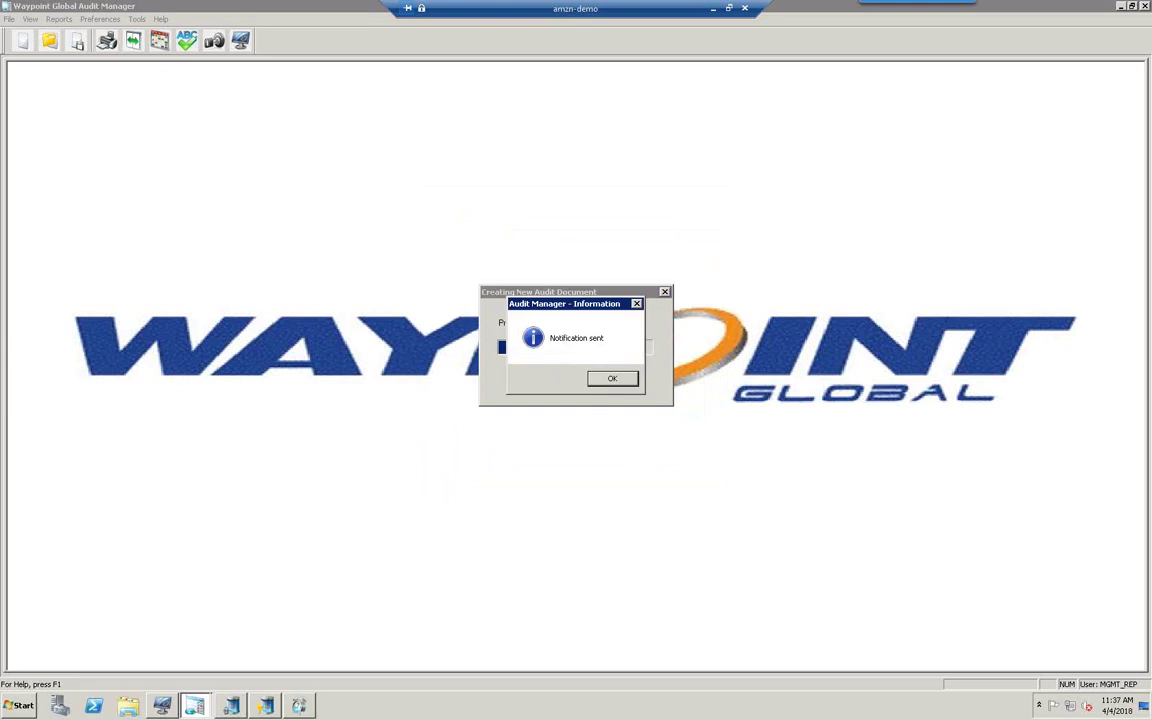
left_click(613, 380)
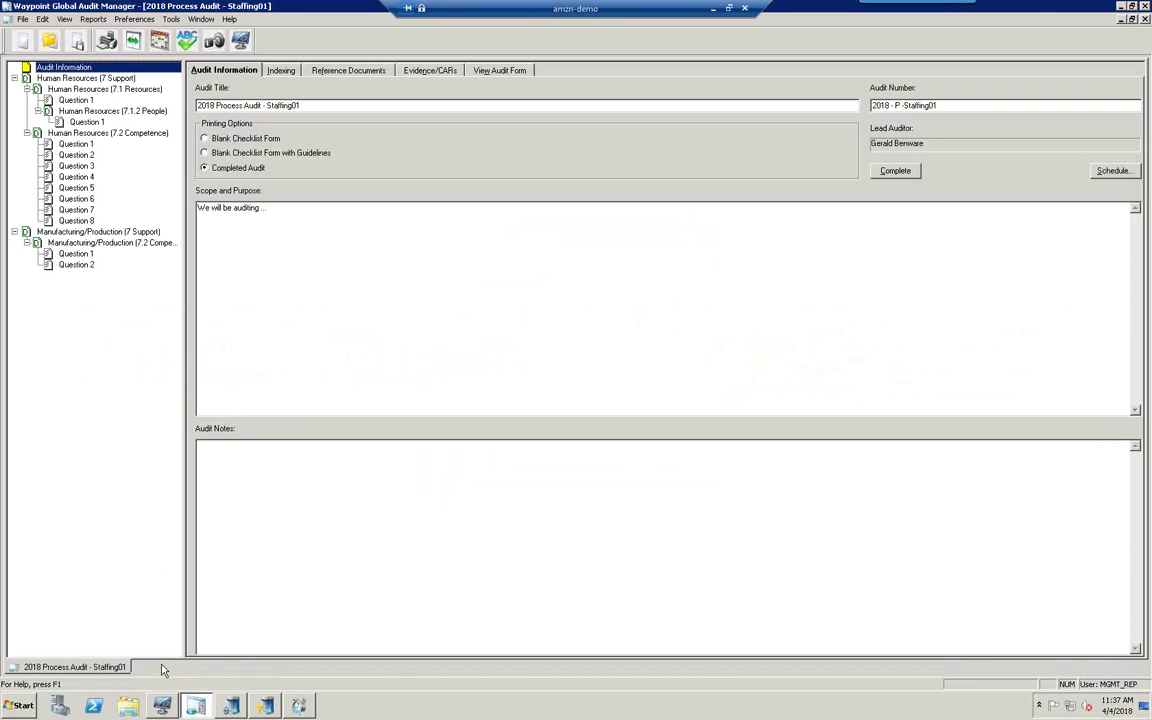
- Examine the first question and its guidelines under Human Resources (7.2 Competence), returning to the audit information
right_click(82, 92)
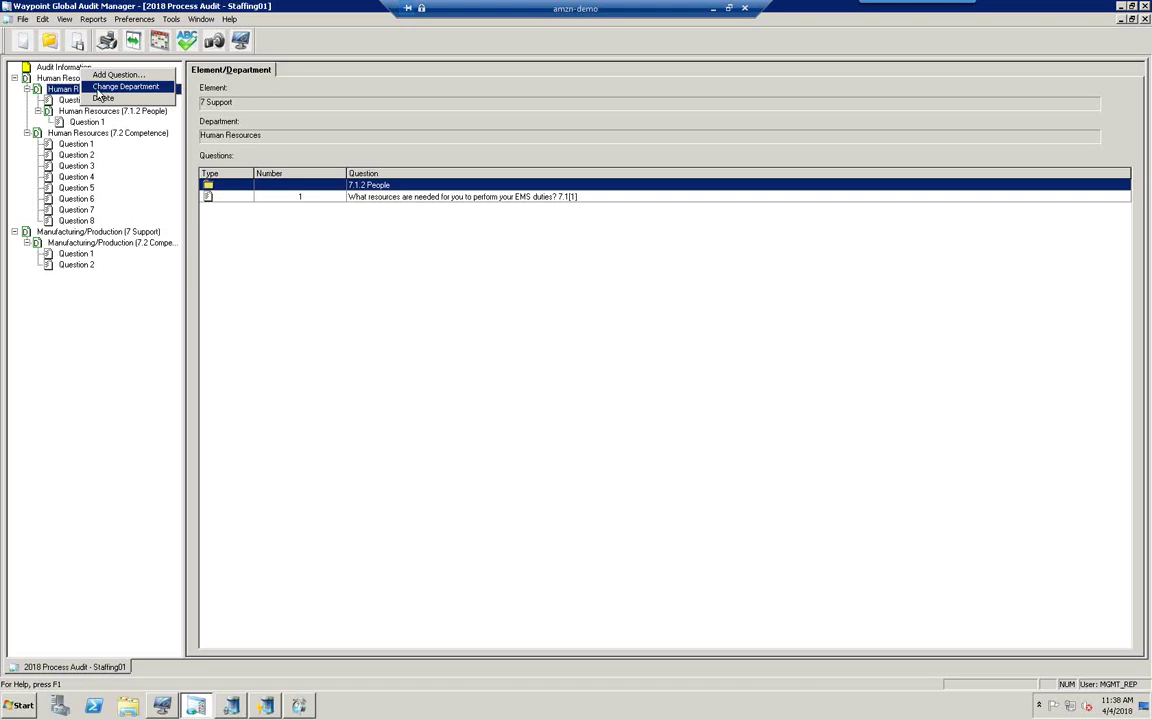
left_click(134, 146)
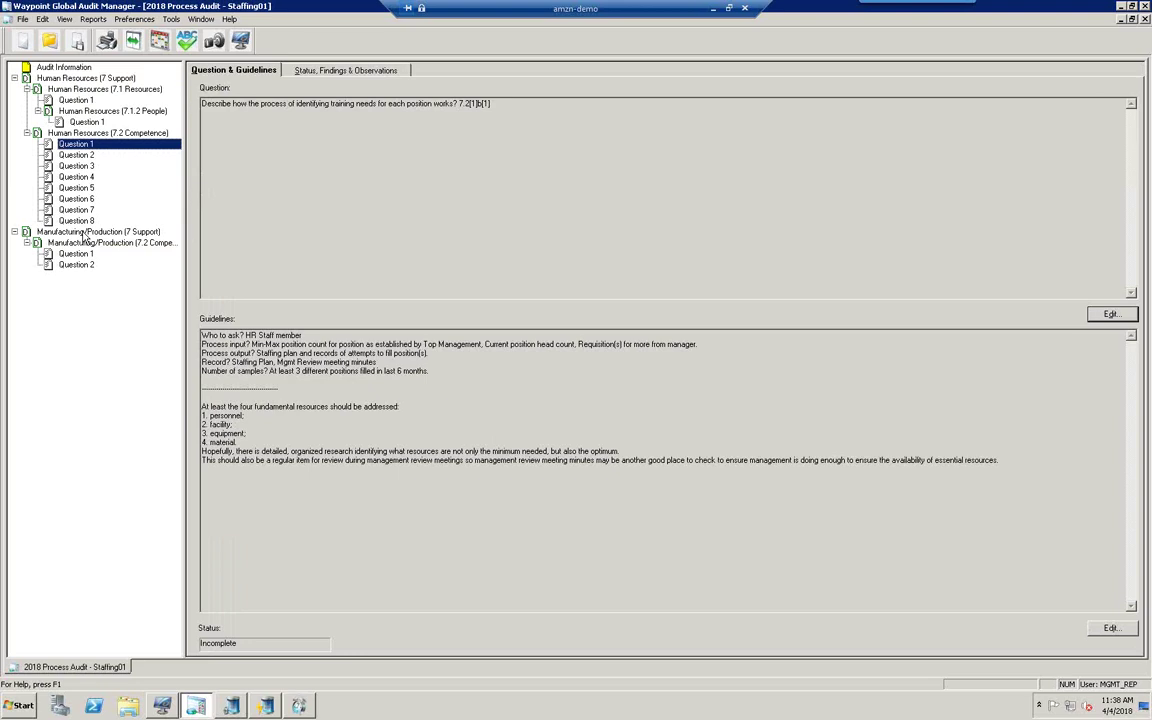
left_click(68, 67)
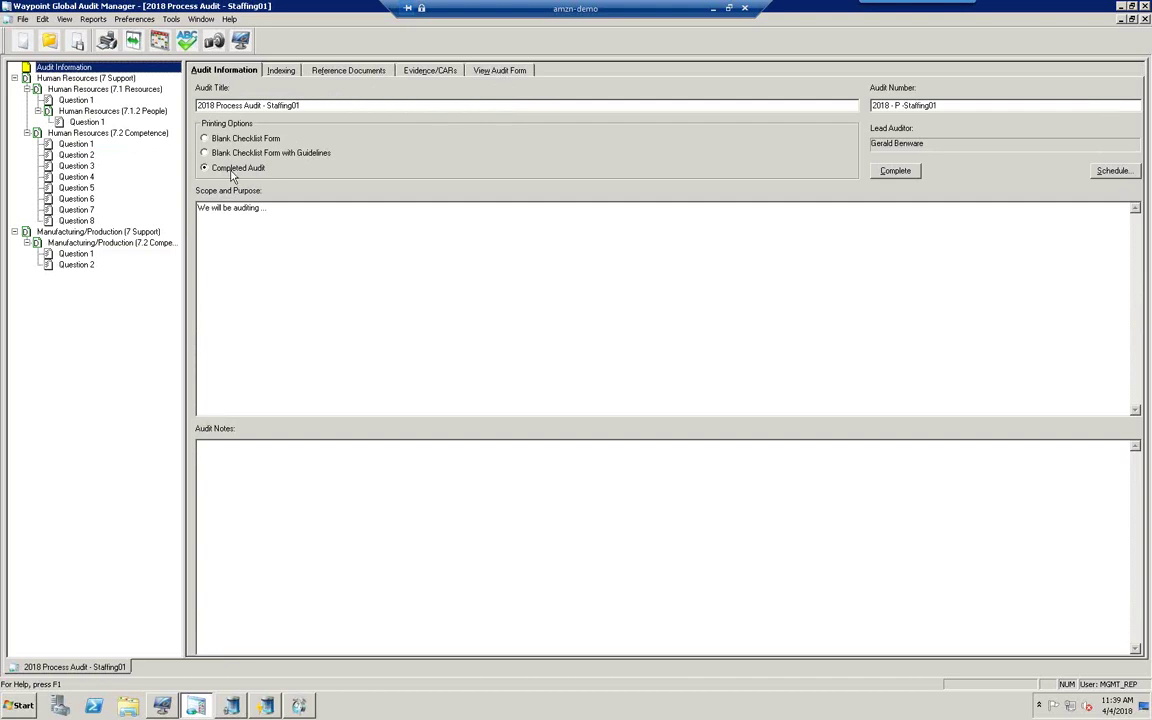
- Preview the audit form with the Completed Audit printing option and with the Blank Checklist Form option
left_click(491, 72)
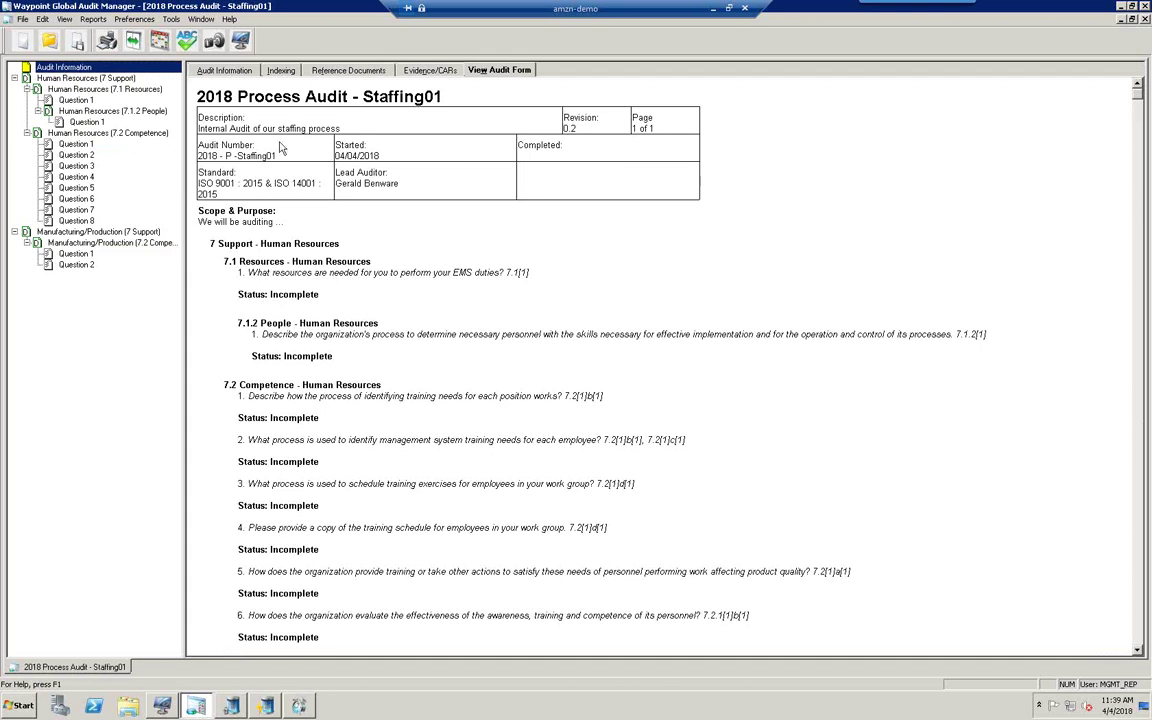
left_click(208, 70)
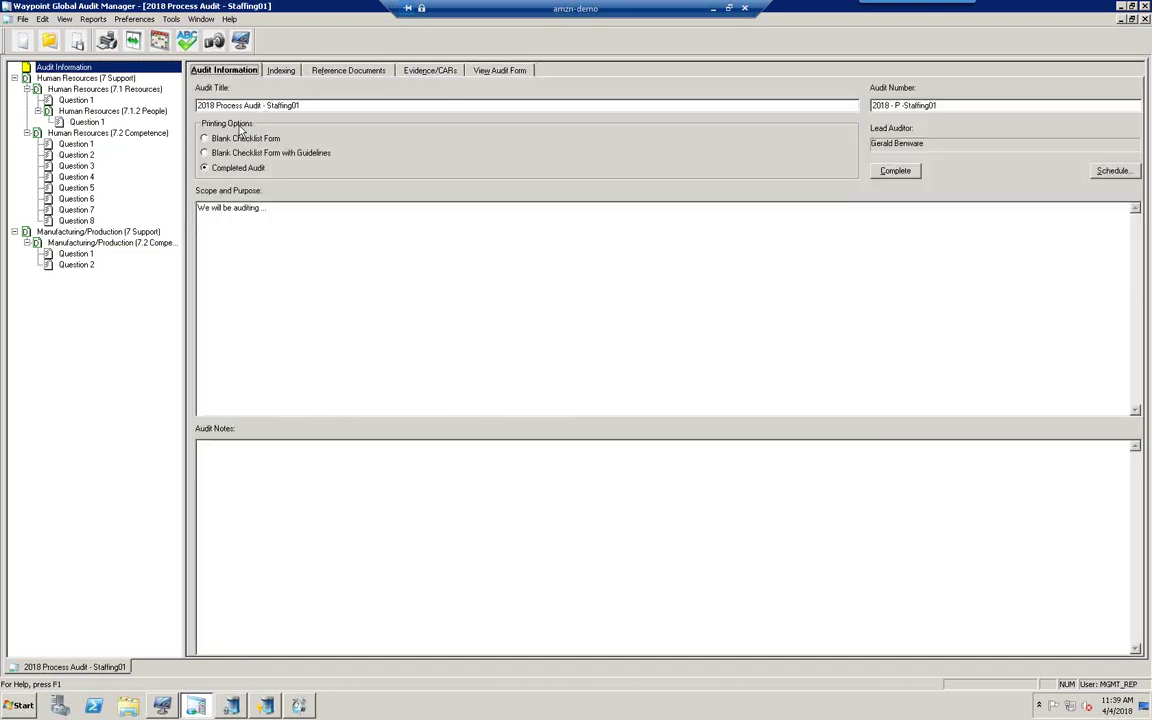
left_click(205, 138)
left_click(480, 72)
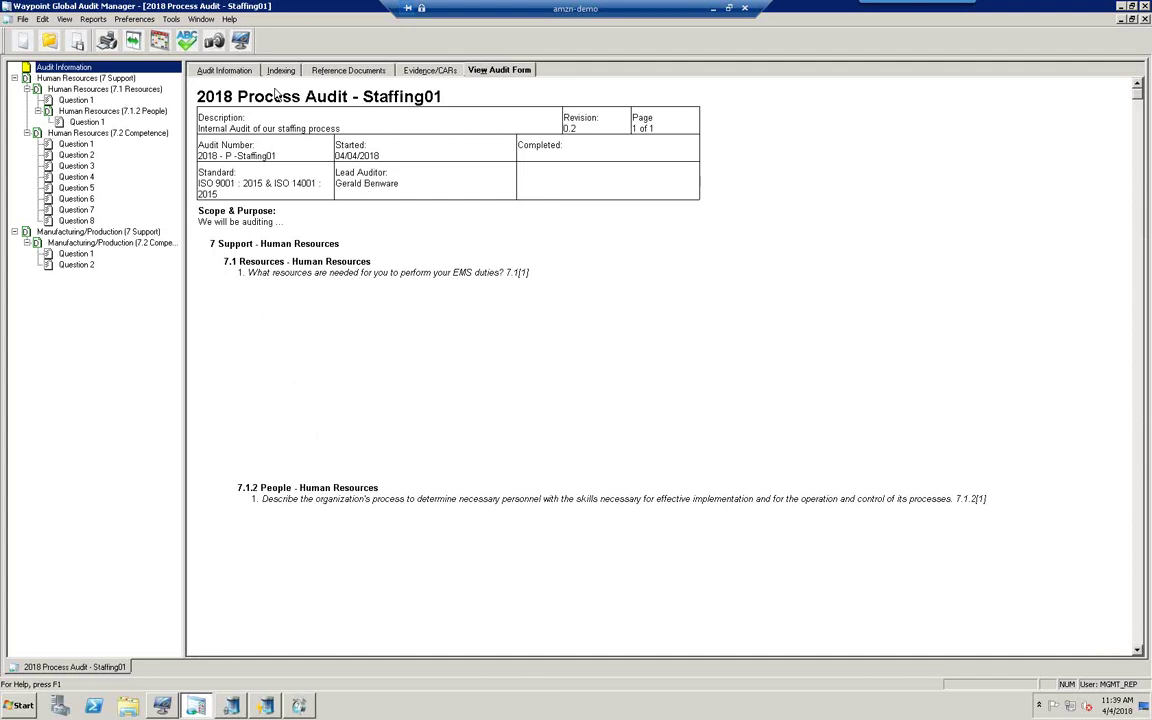
- Set the printing option to Blank Checklist Form with Guidelines and preview the audit form
left_click(206, 70)
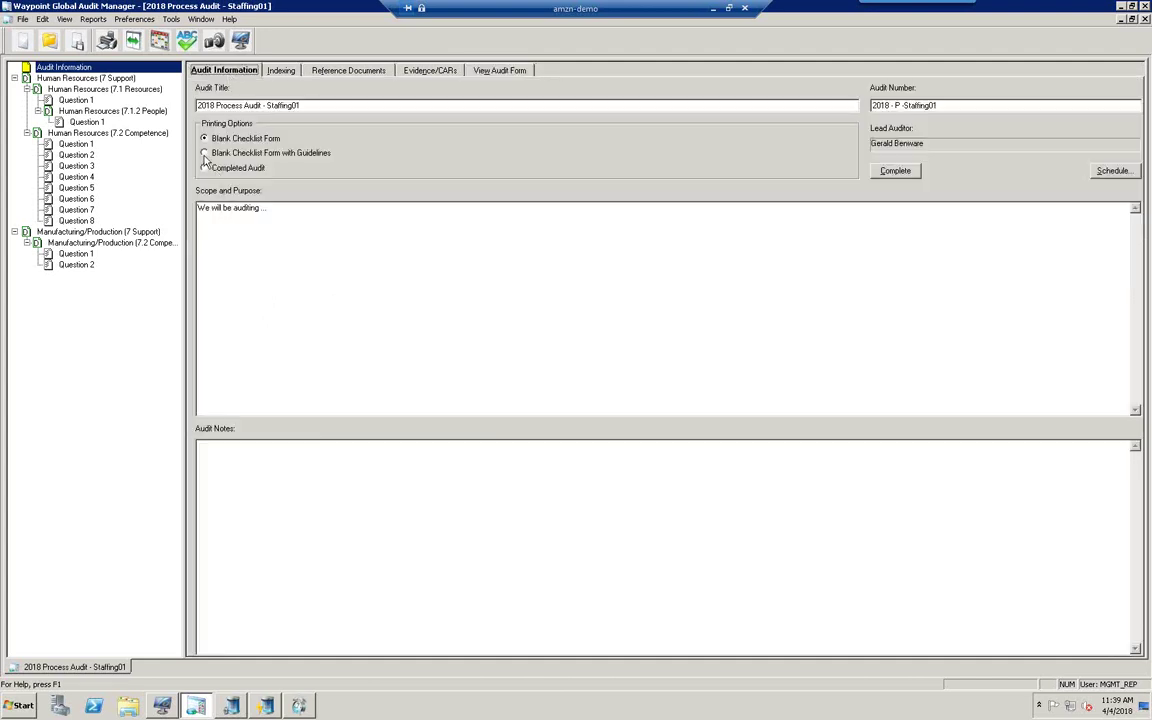
left_click(205, 155)
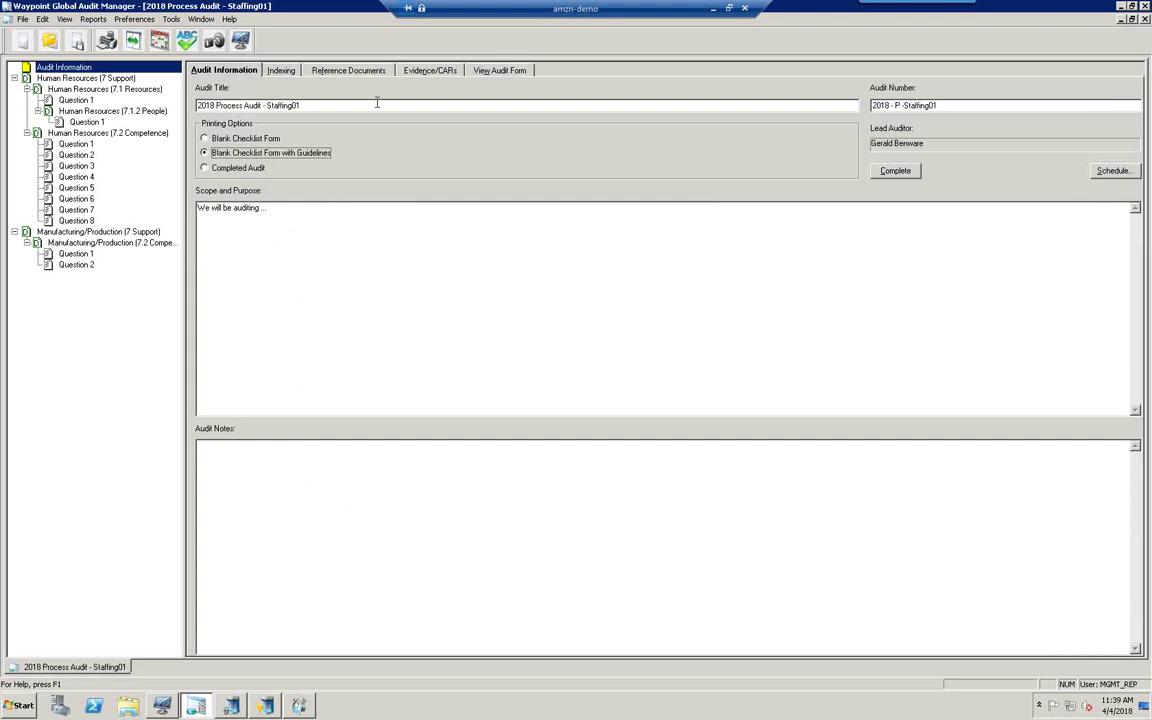
left_click(489, 70)
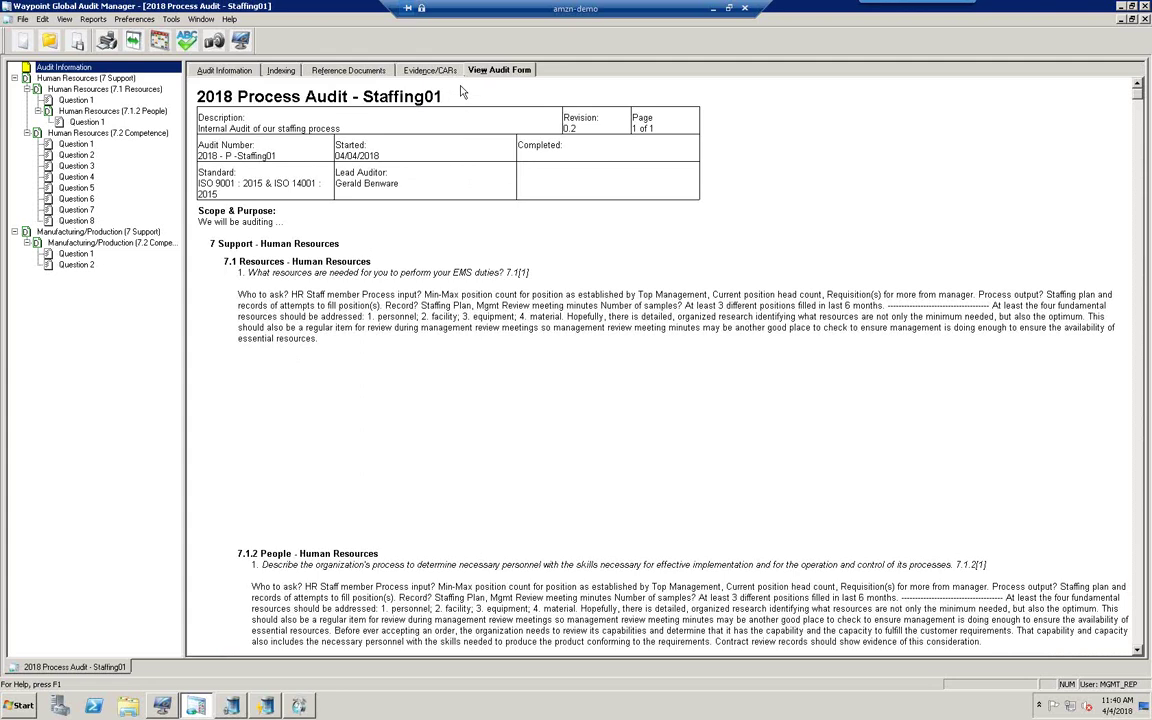
- Review the audit's indexing, reference documents and evidence/CARs, browsing the additional documents without adding any
left_click(281, 71)
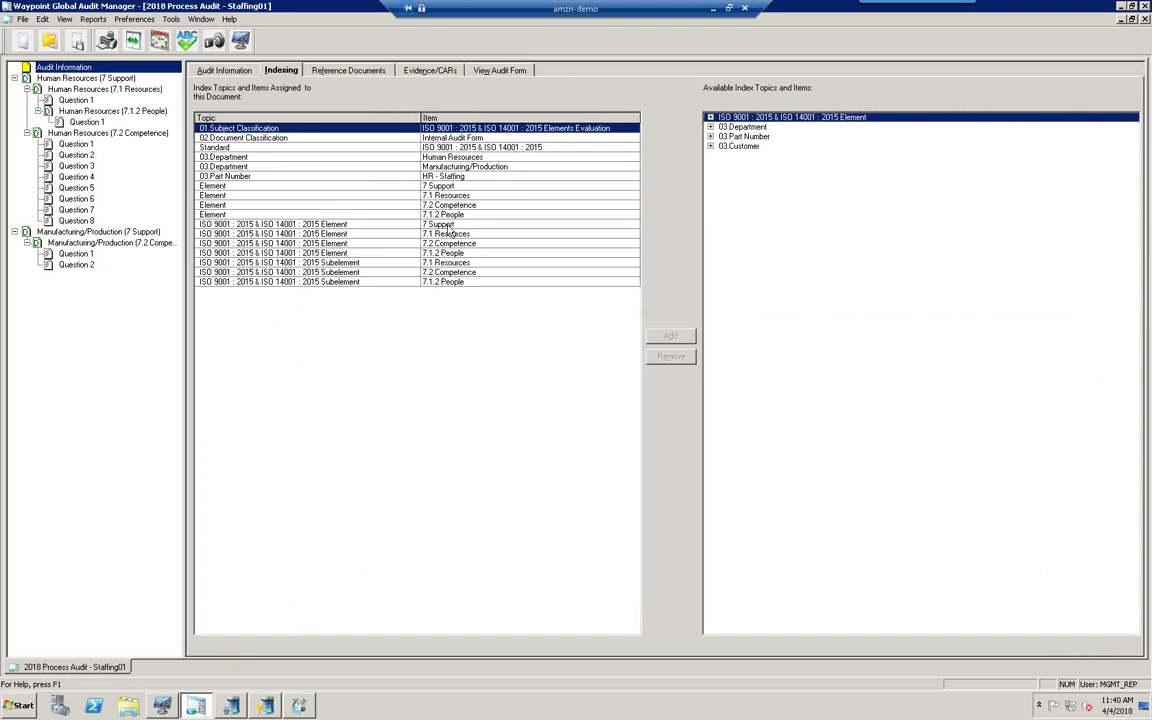
left_click(349, 72)
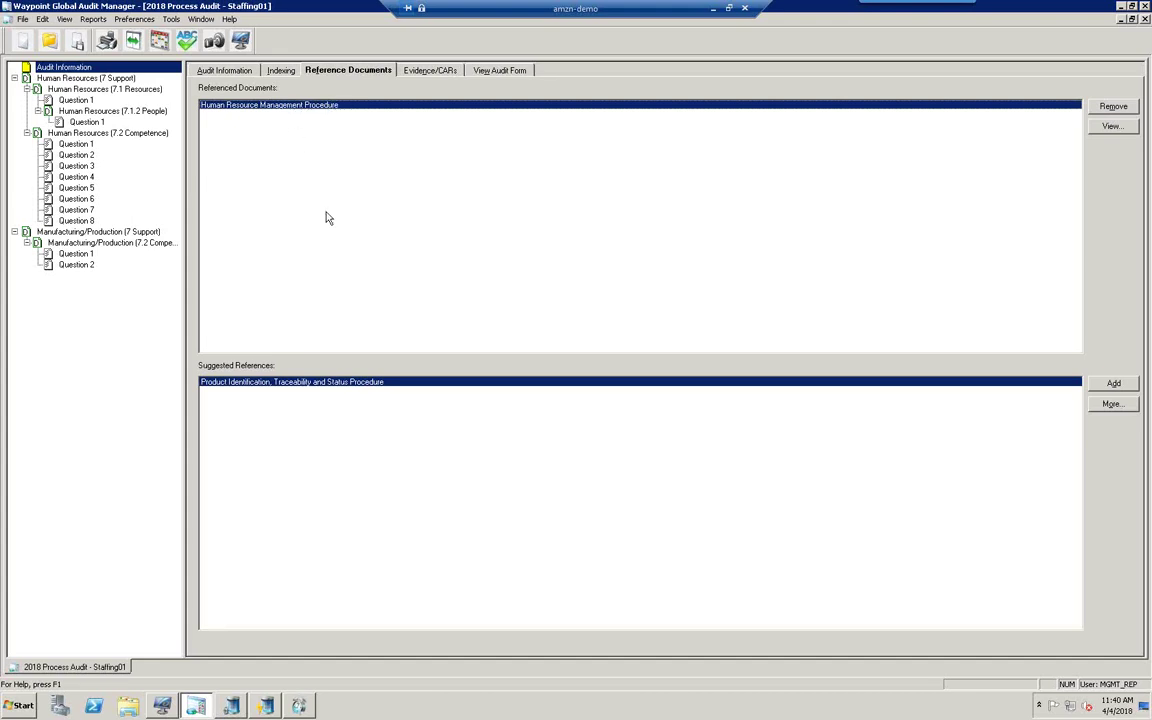
left_click(1117, 408)
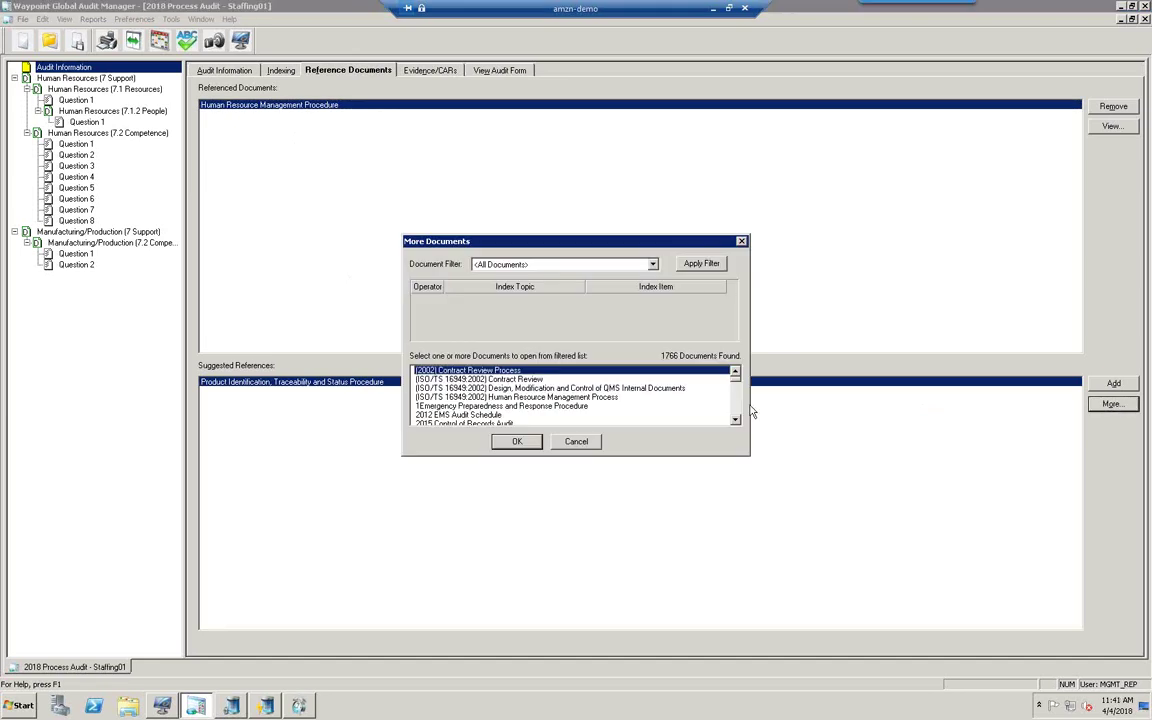
left_click(572, 441)
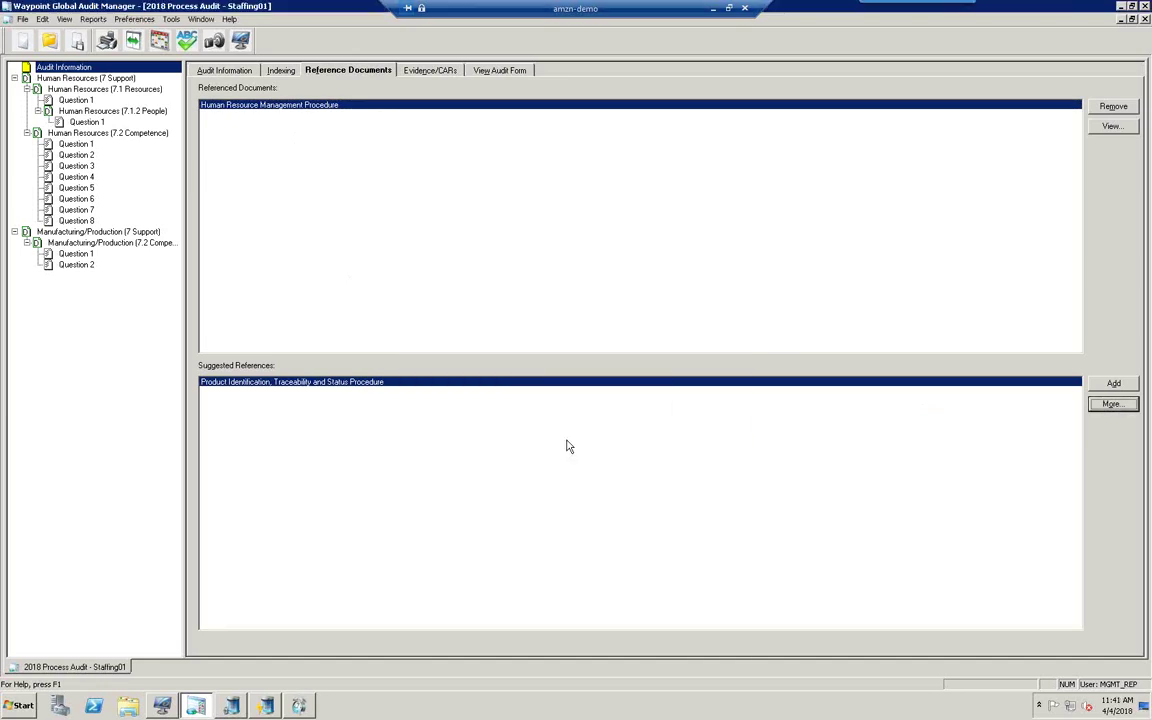
left_click(435, 72)
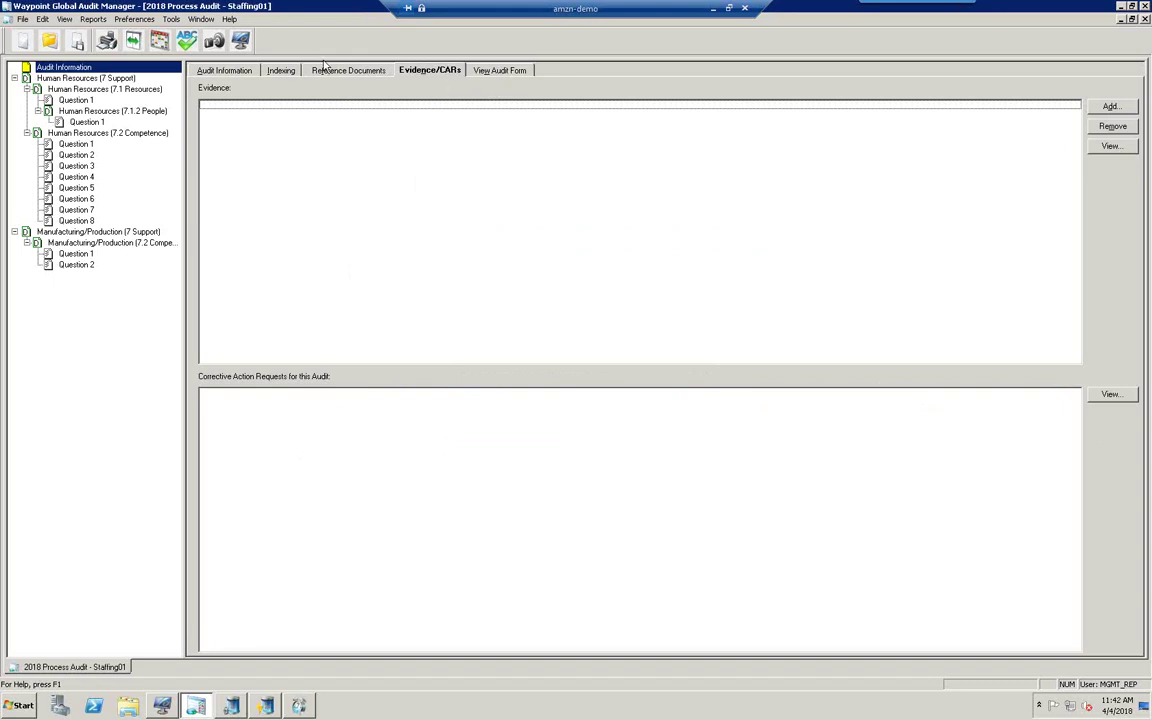
- Examine the planning schedule "2018 Audit Plan & Schedule - E/QMS - Plant 1" for scheduled internal audits and close it
left_click(160, 42)
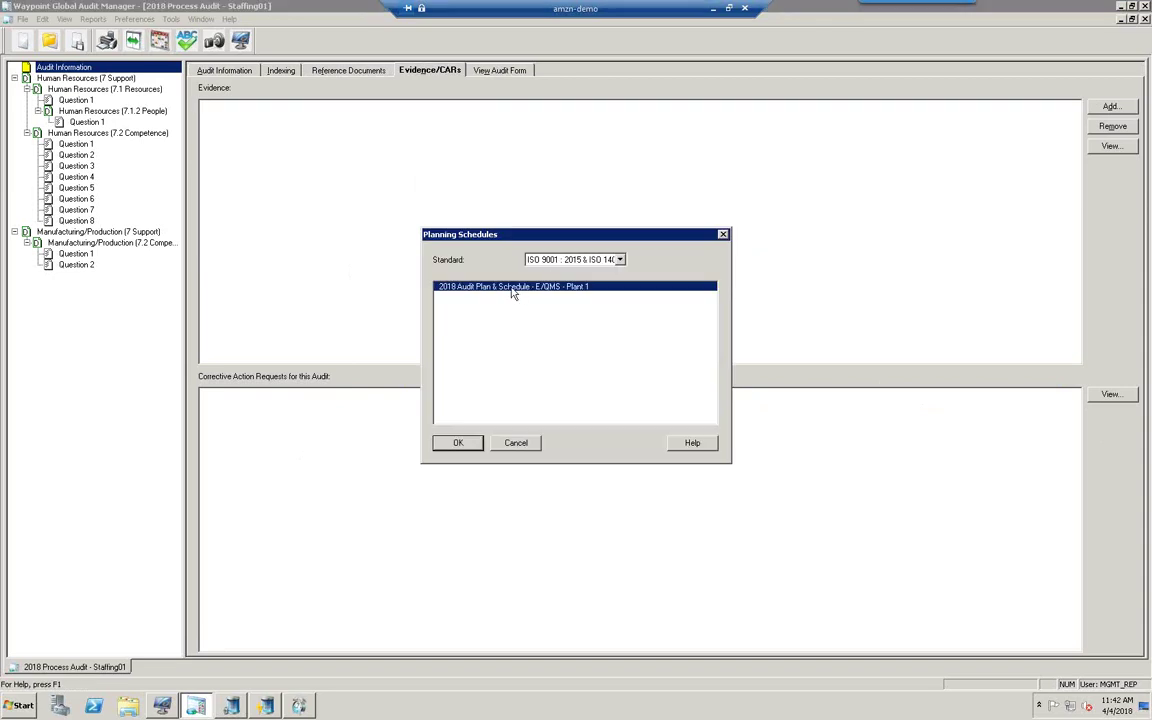
left_click(458, 443)
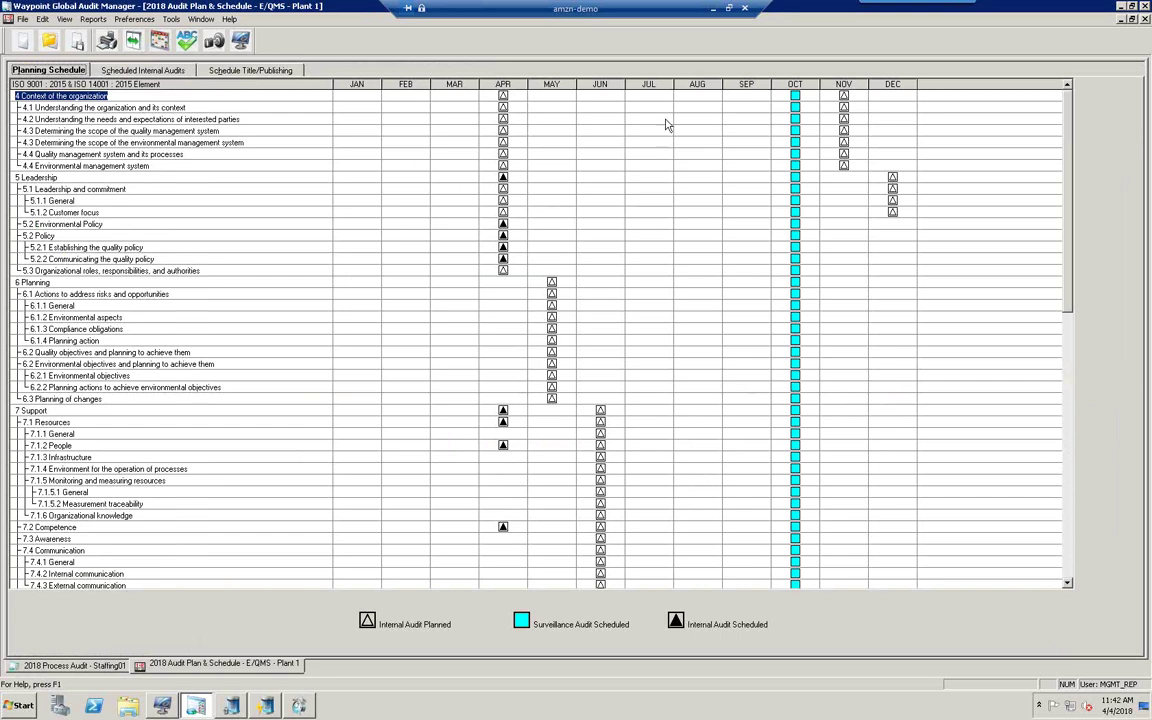
left_click(1145, 20)
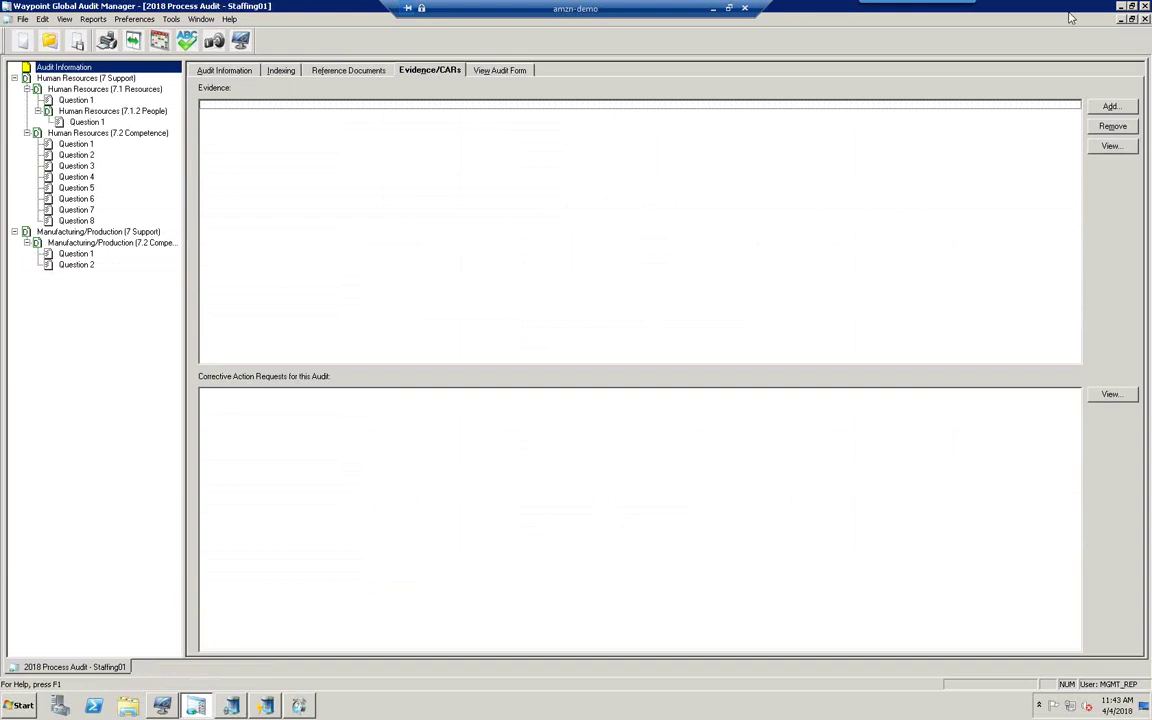
- Review Question 1 under Human Resources (7.1 Resources), its guidelines, question text editor and available question actions, without changing anything
left_click(76, 101)
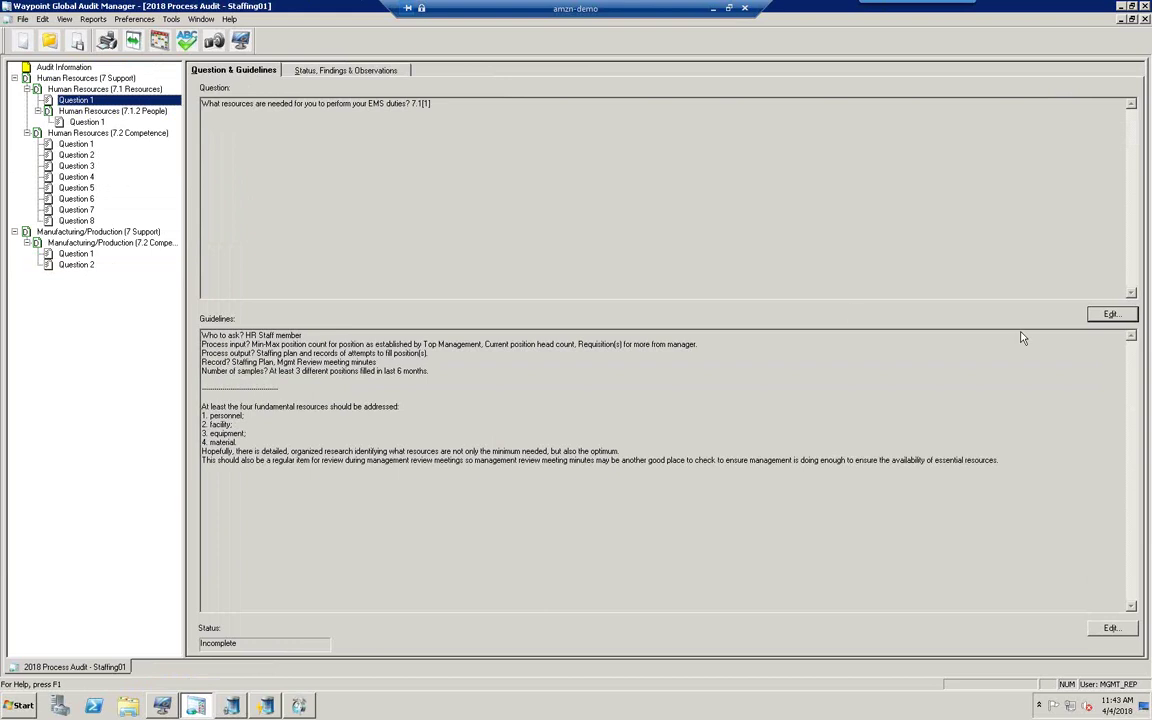
left_click(1108, 315)
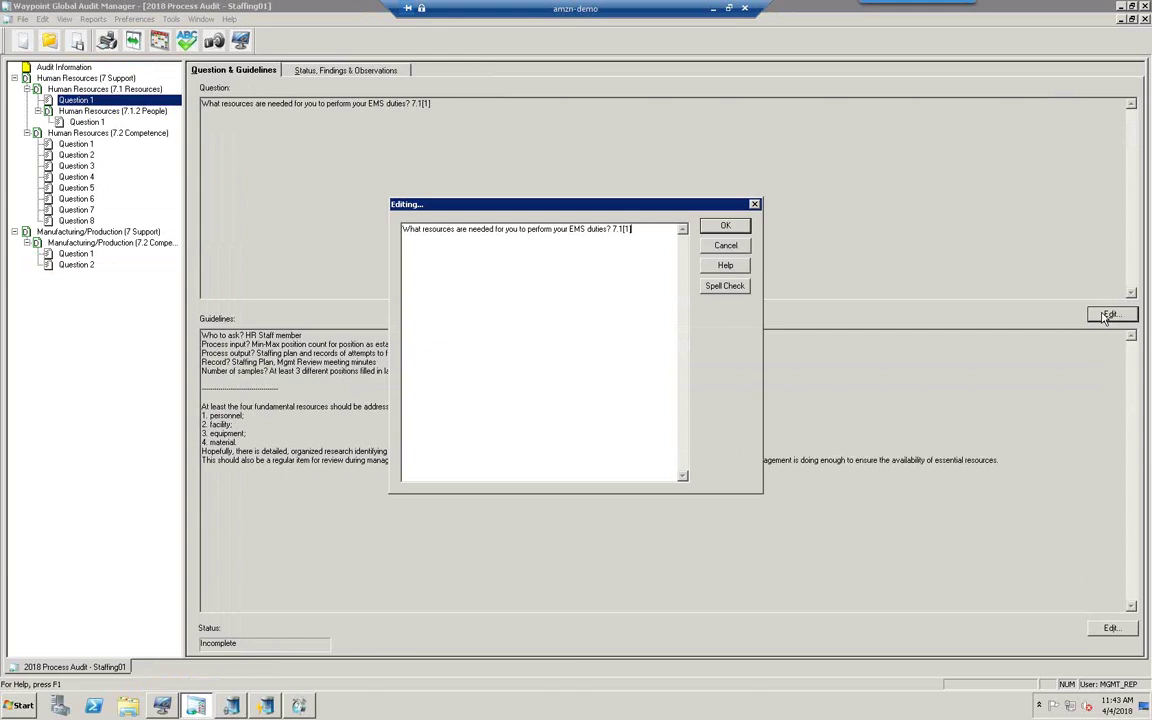
left_click(730, 245)
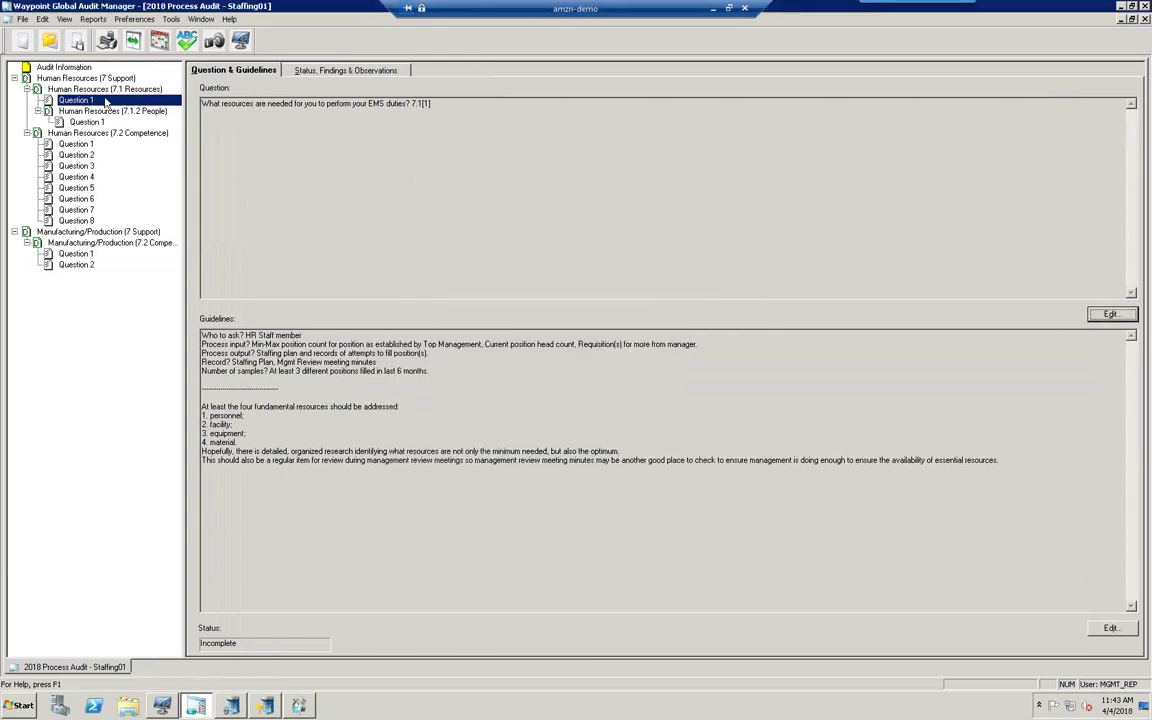
right_click(103, 100)
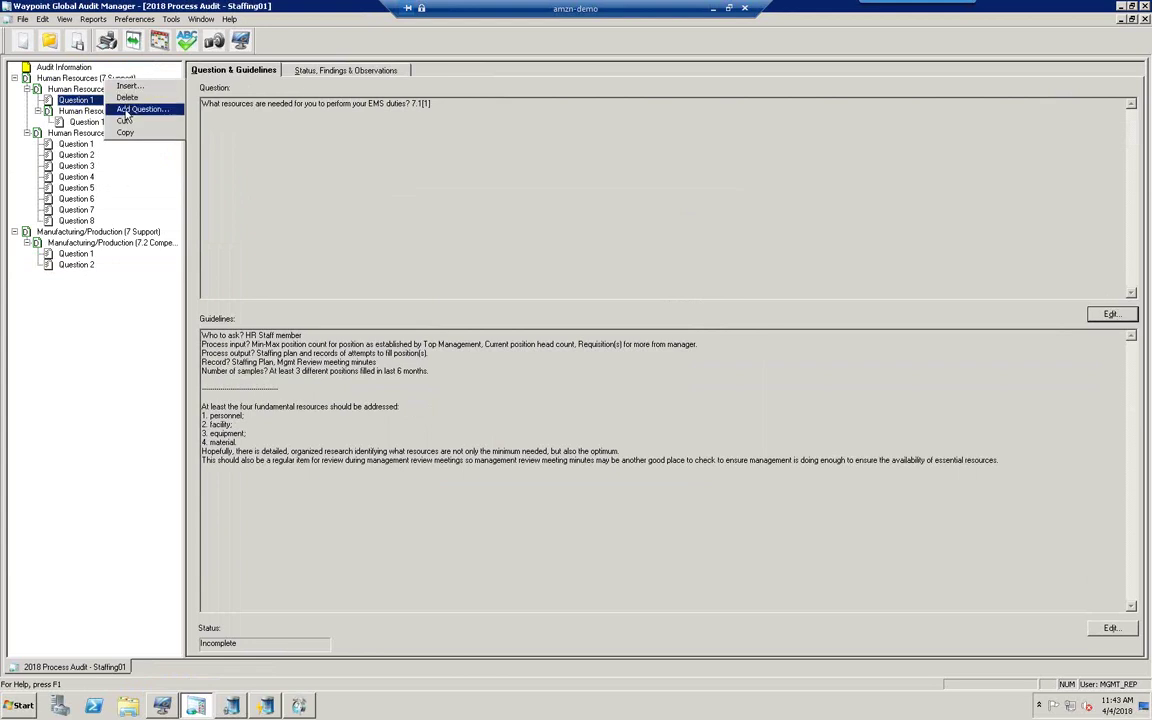
left_click(98, 104)
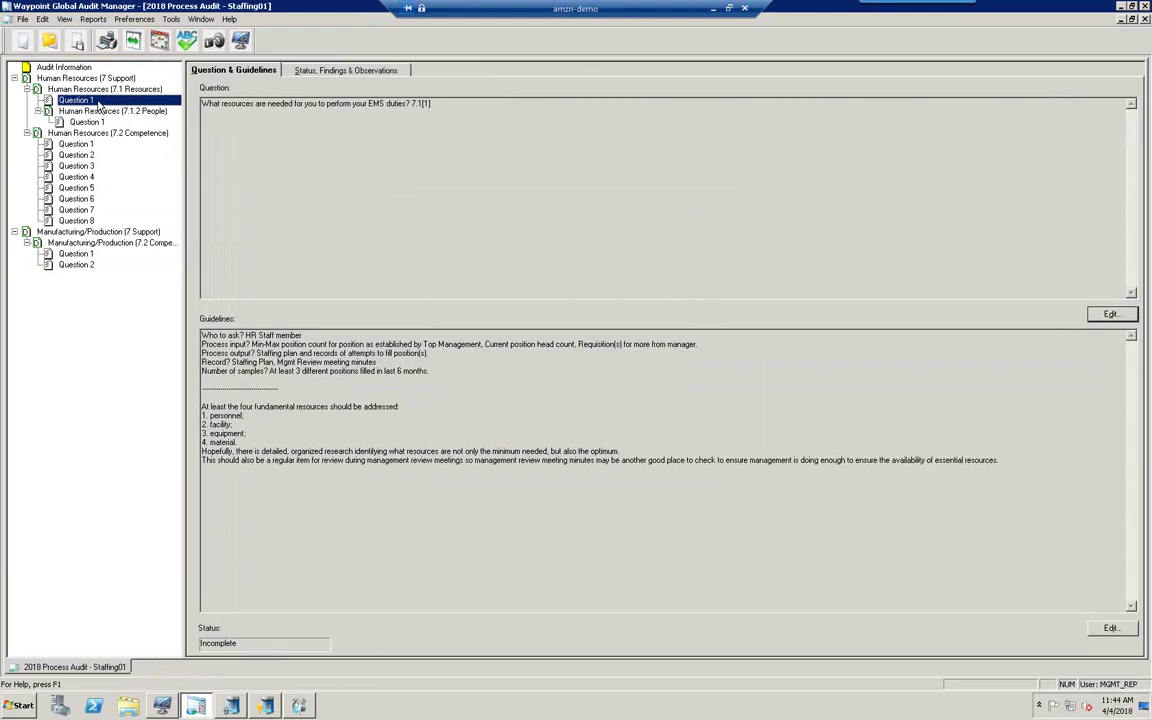
- Mark 7.1 Resources Question 1 as Conforms and paste in the observation about HR staffing documentation, min-max levels and management review records
left_click(322, 71)
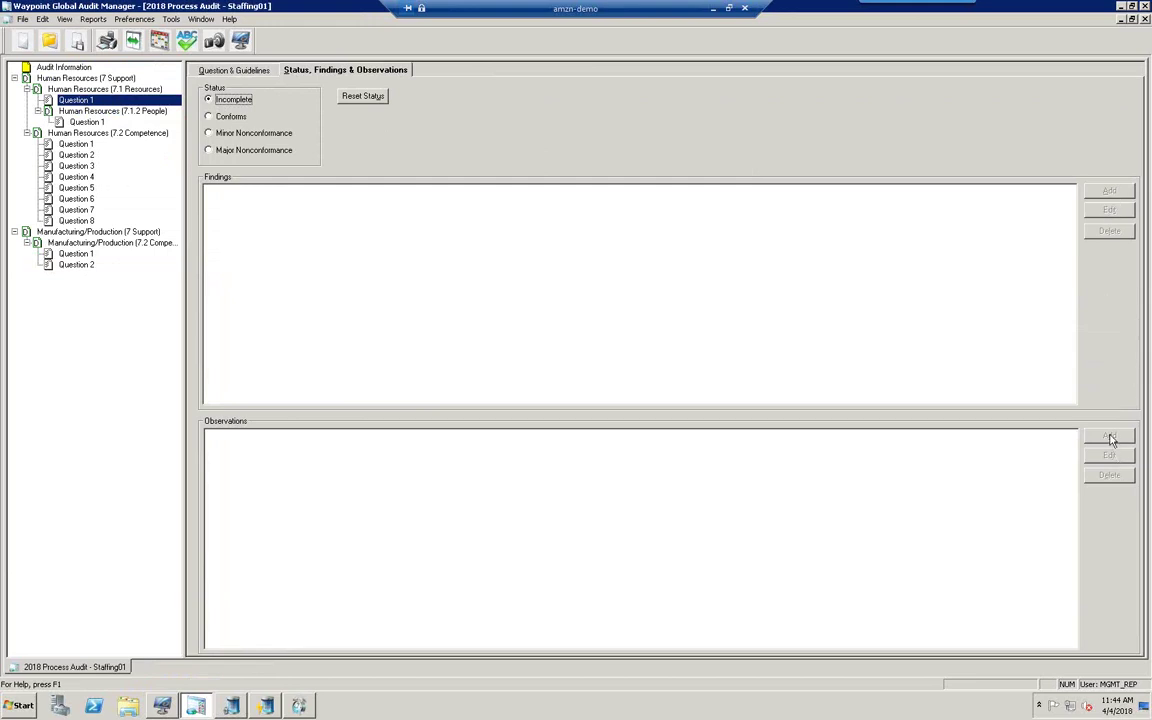
left_click(209, 118)
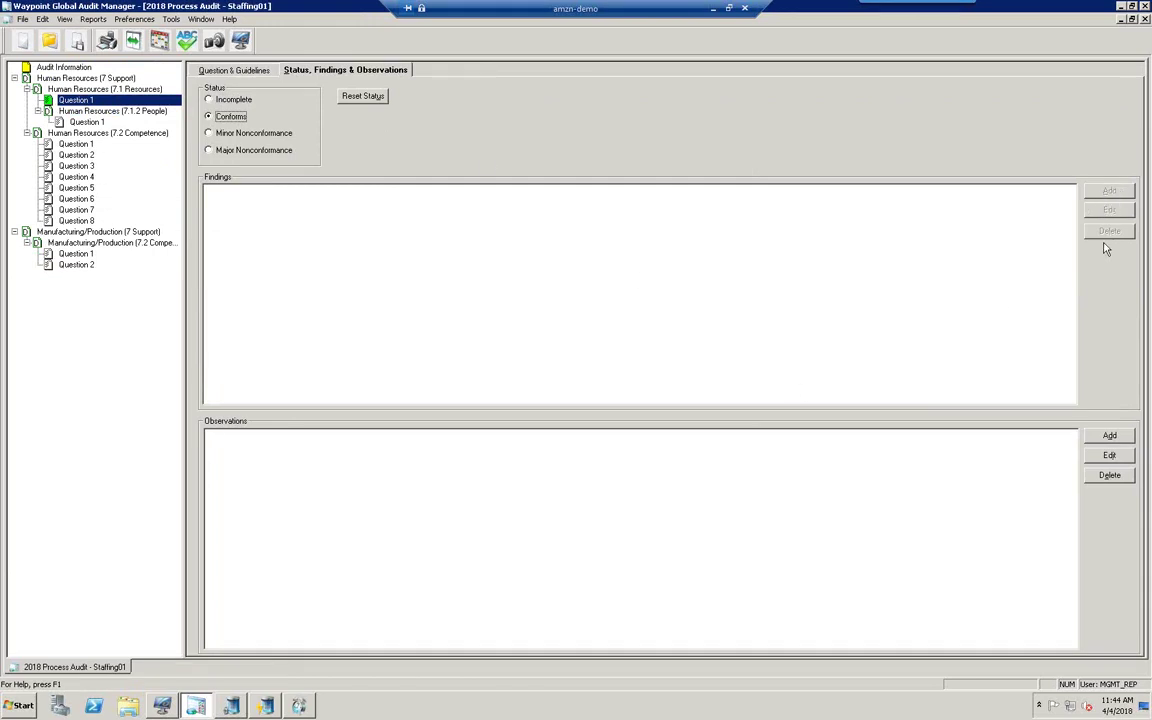
left_click(1110, 437)
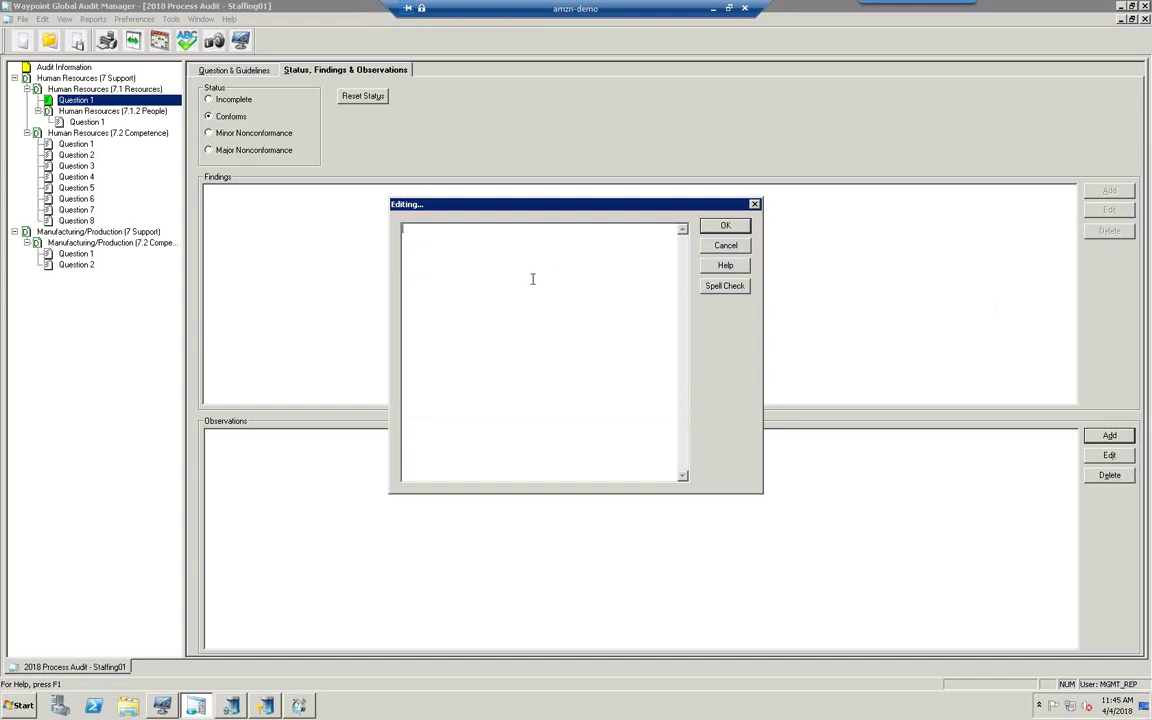
key("ctrl+v")
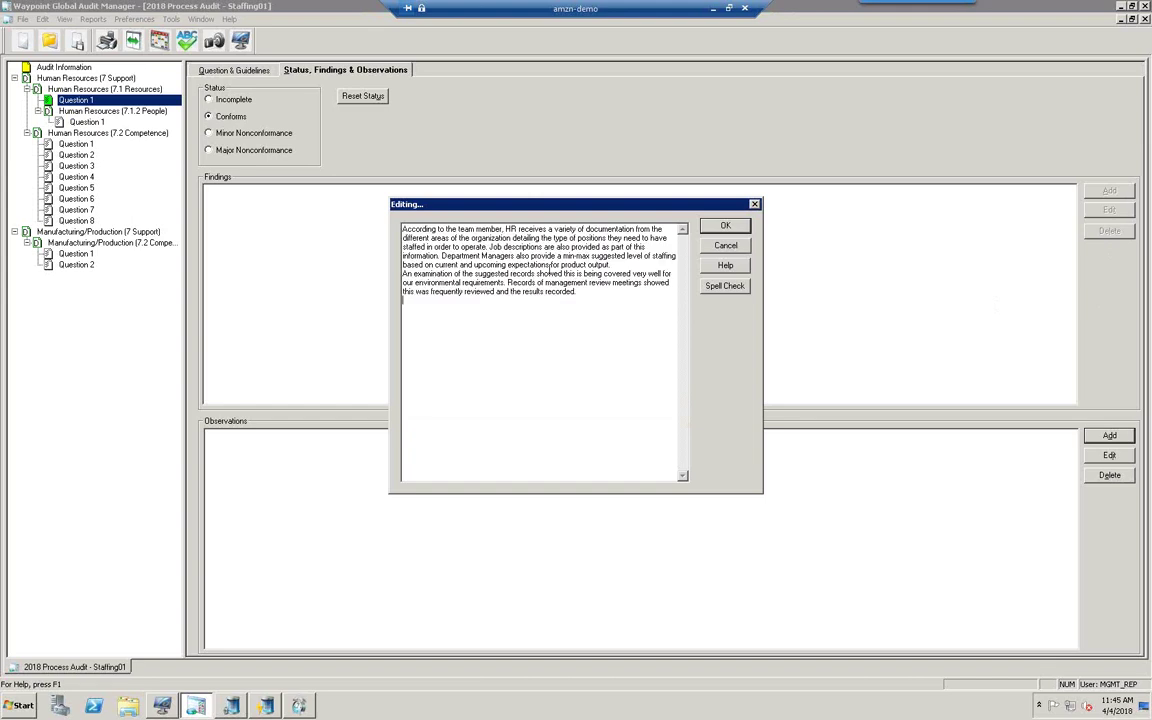
left_click(724, 227)
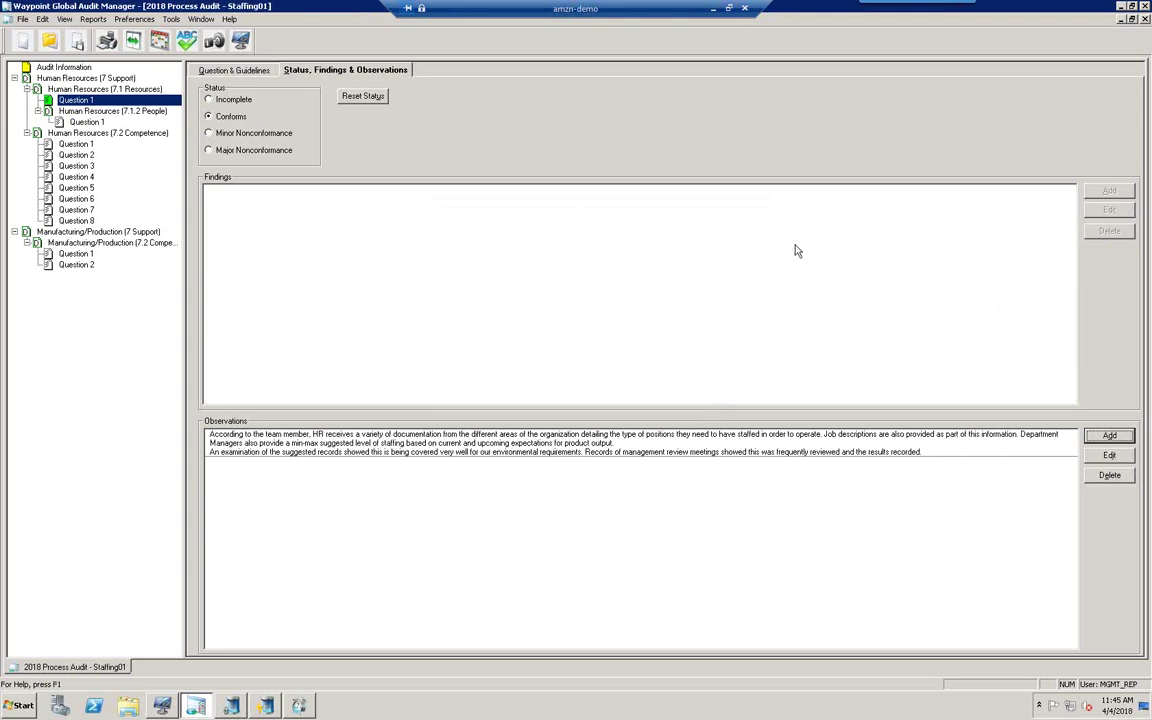
left_click(1104, 439)
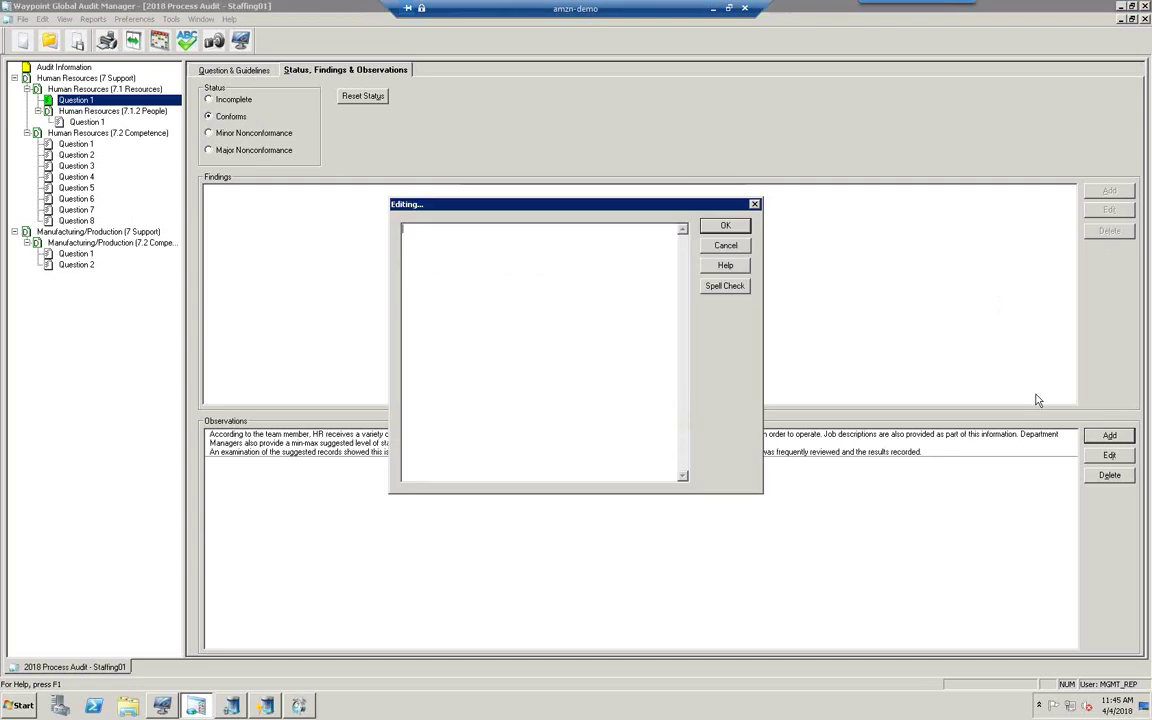
left_click(726, 246)
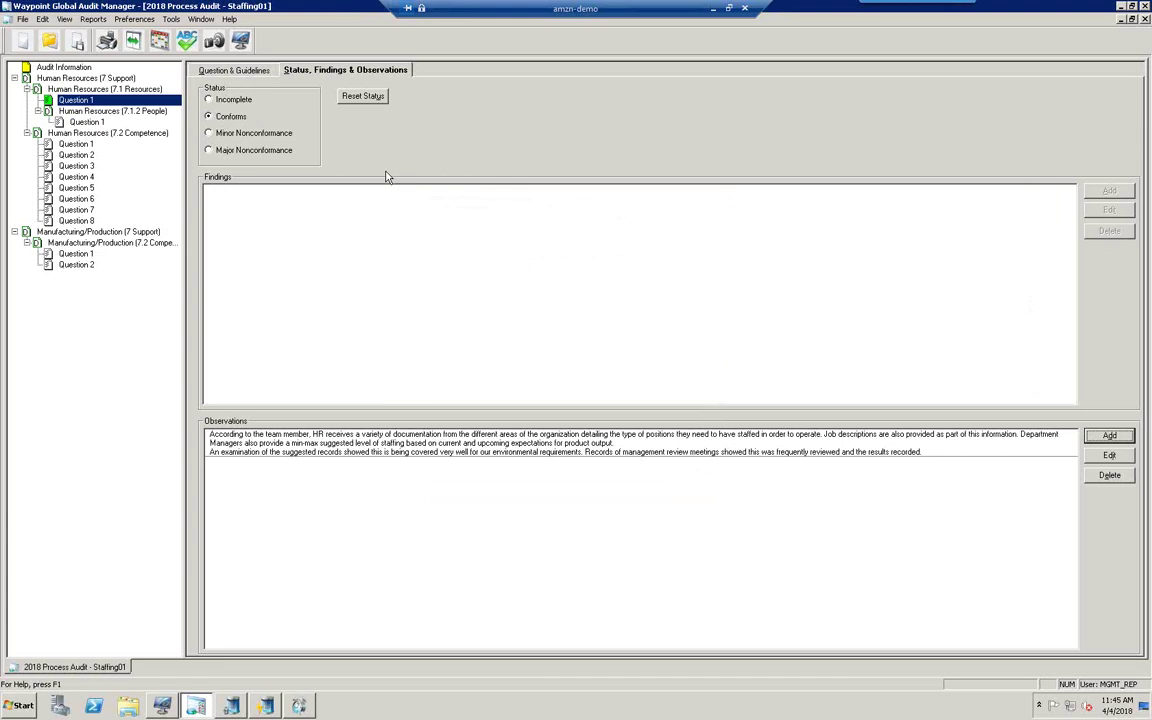
- Mark 7.1.2 People Question 1 as Major Nonconformance and paste in the finding about untimely forecasting with only 1-2 weeks' lead time, citing ISO 9001:2015
left_click(86, 122)
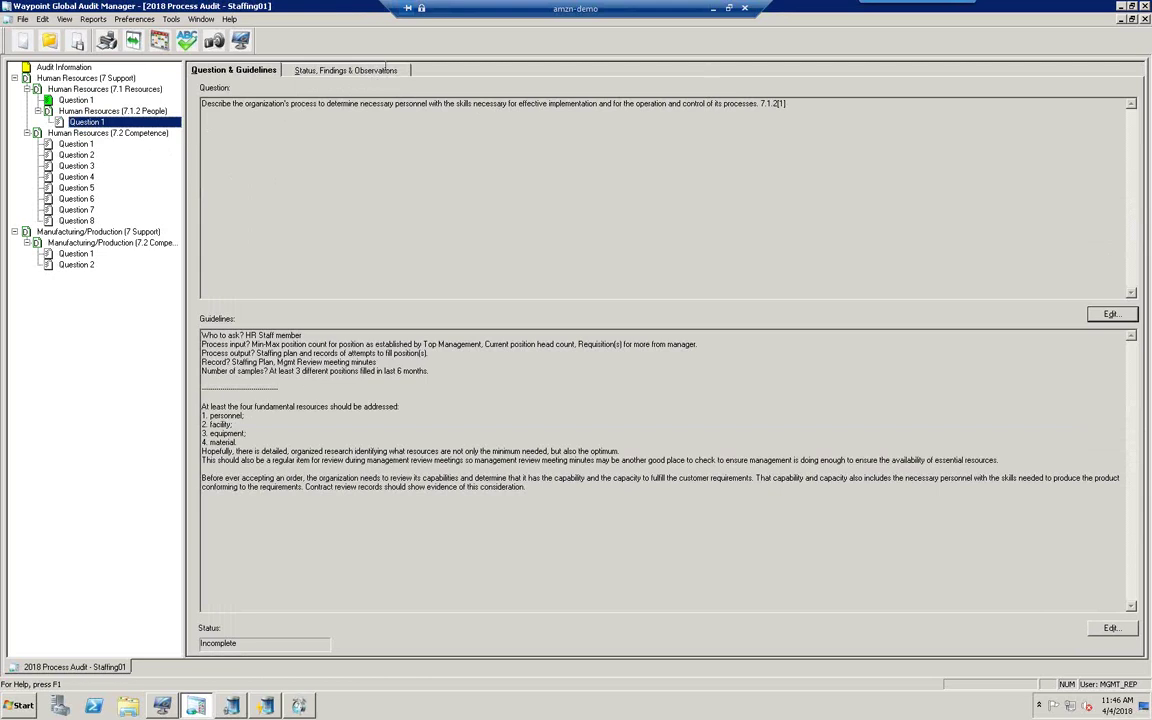
left_click(349, 72)
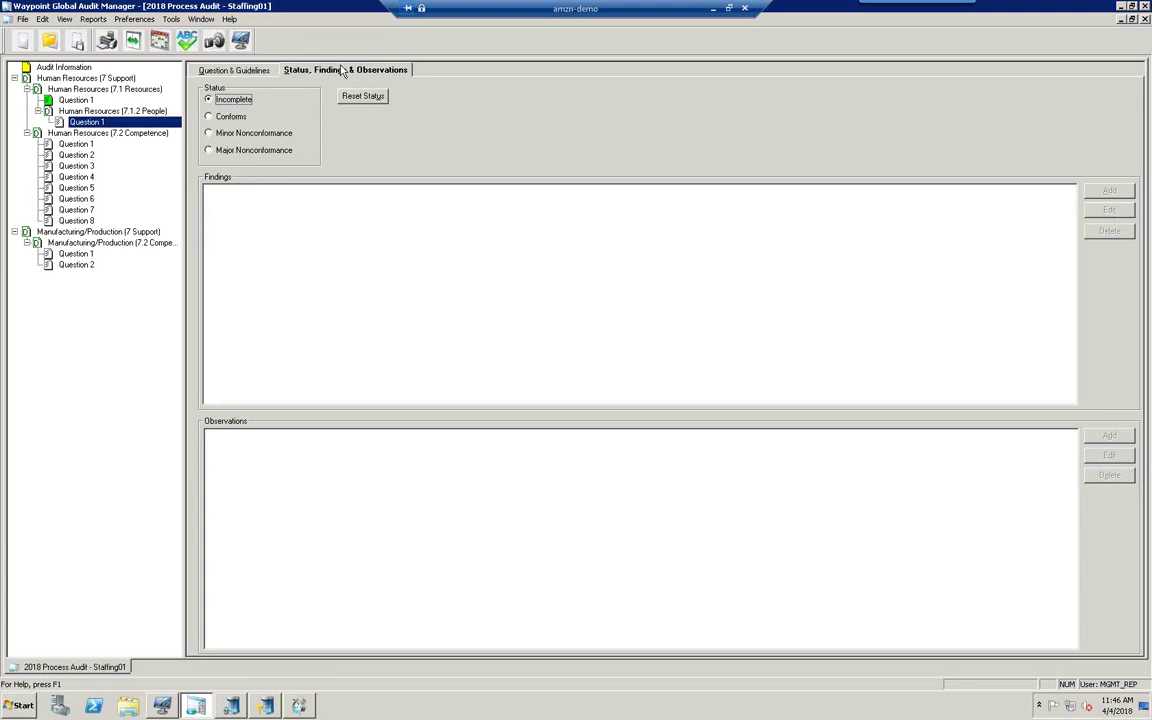
left_click(209, 151)
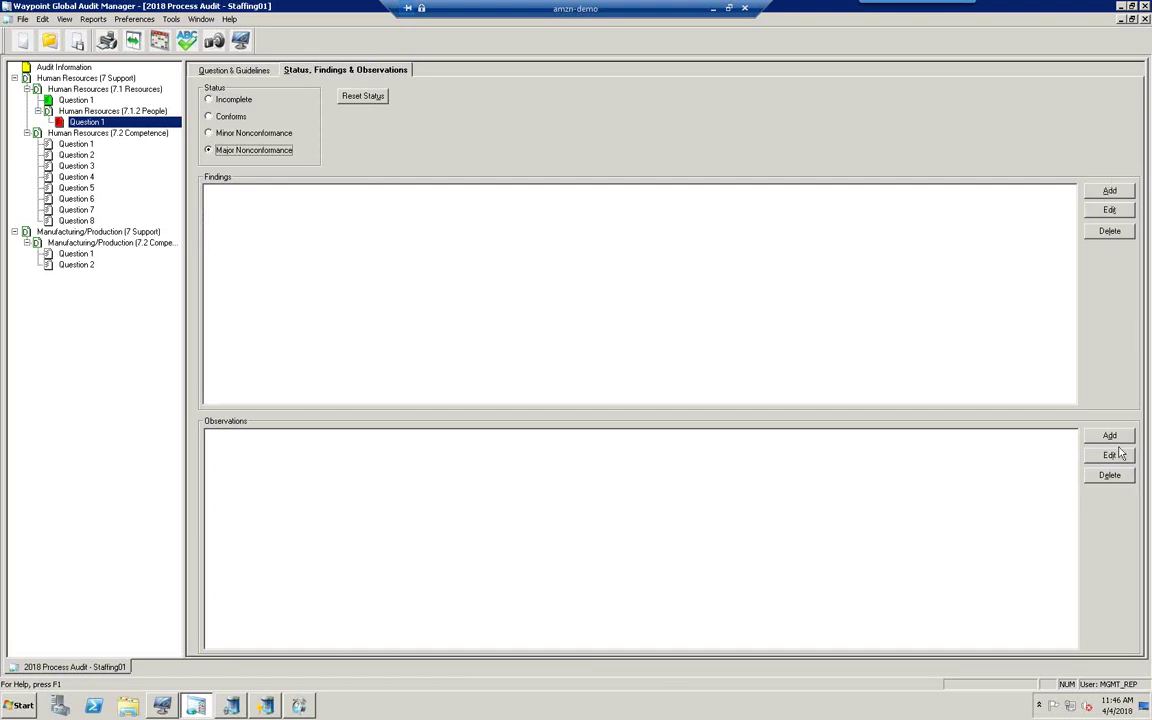
left_click(1107, 193)
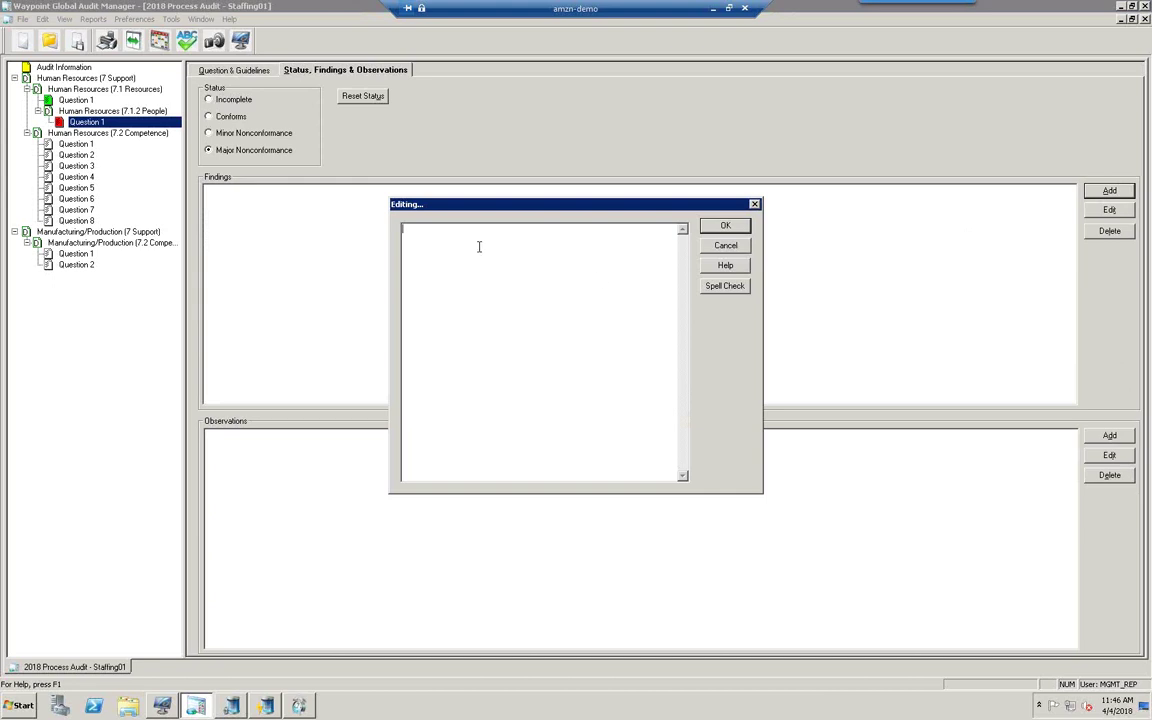
key("ctrl+v")
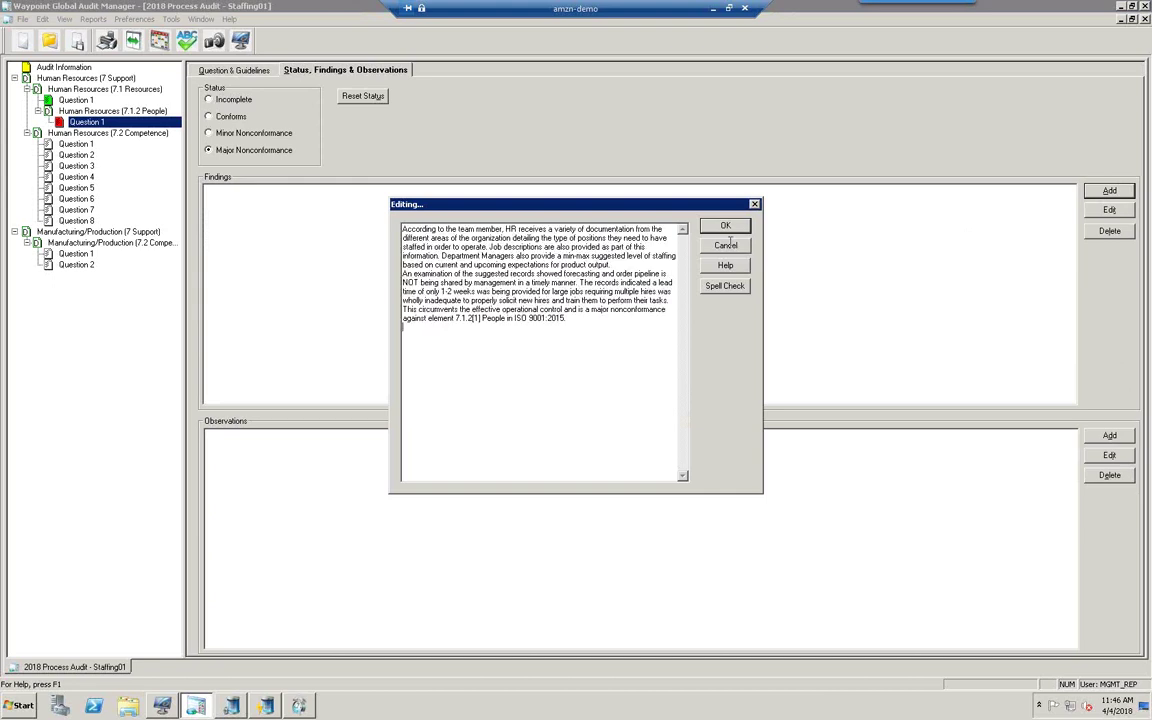
left_click(725, 228)
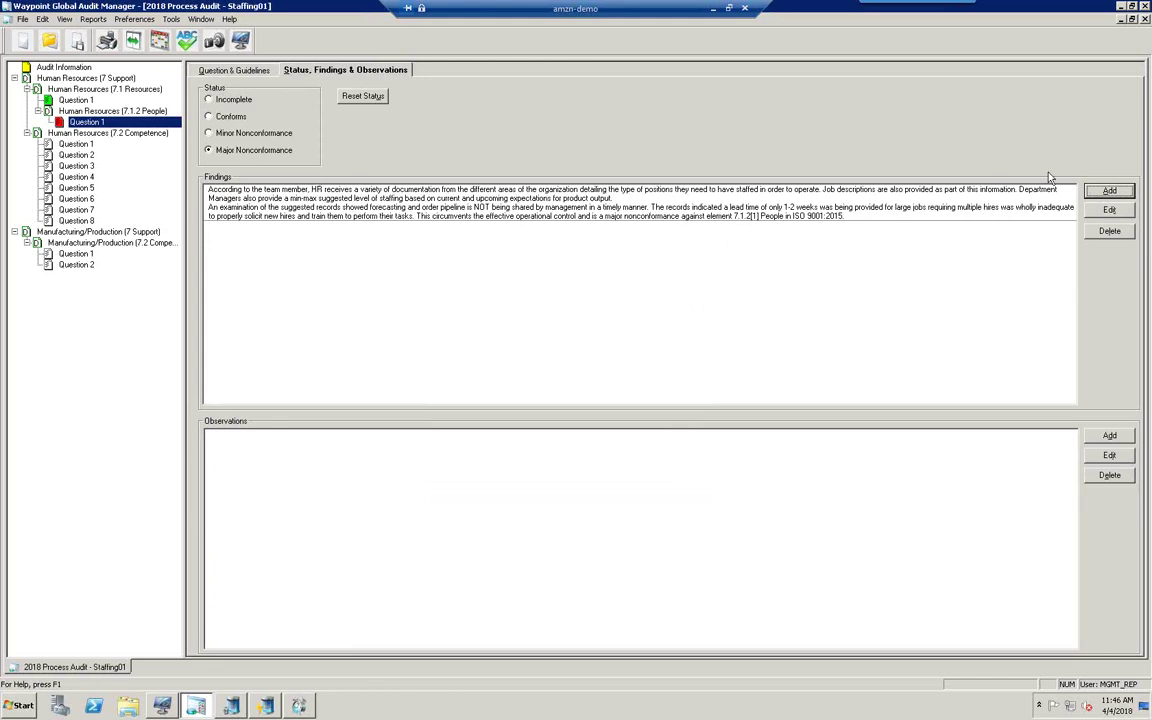
left_click(1109, 191)
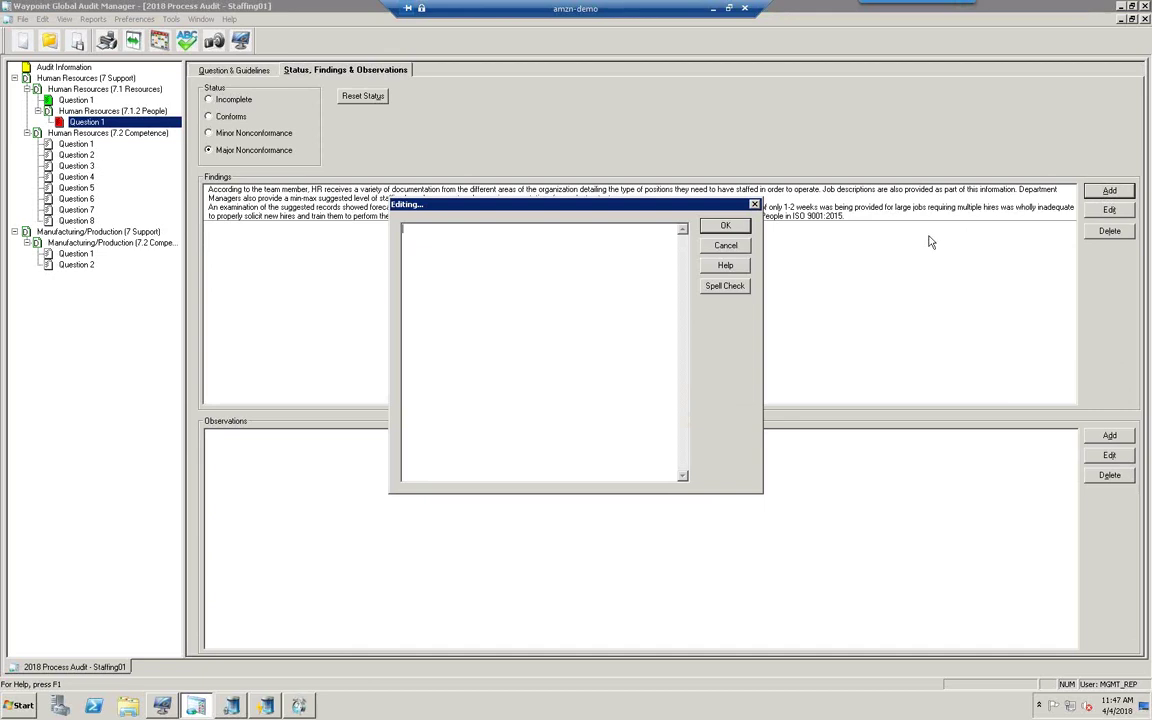
left_click(725, 247)
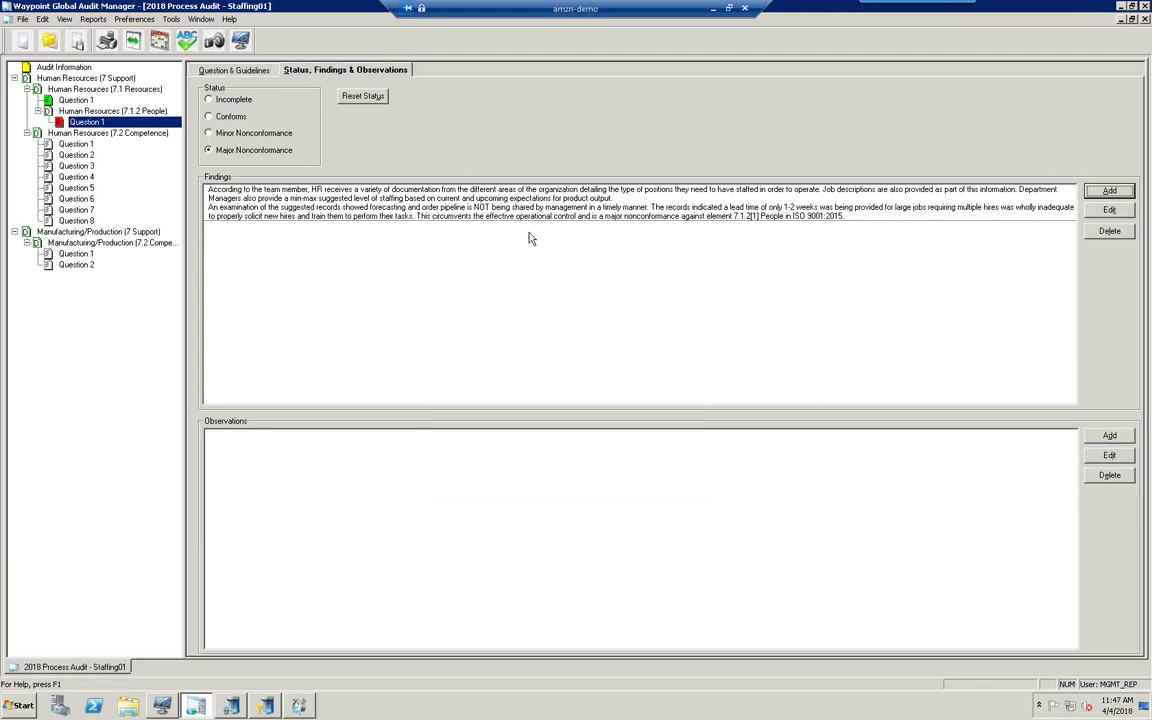
- Mark 7.2 Competence Question 1 as Conforms and add the observation on job description drafting, approval, training tracking and the review of 5 roles
left_click(75, 144)
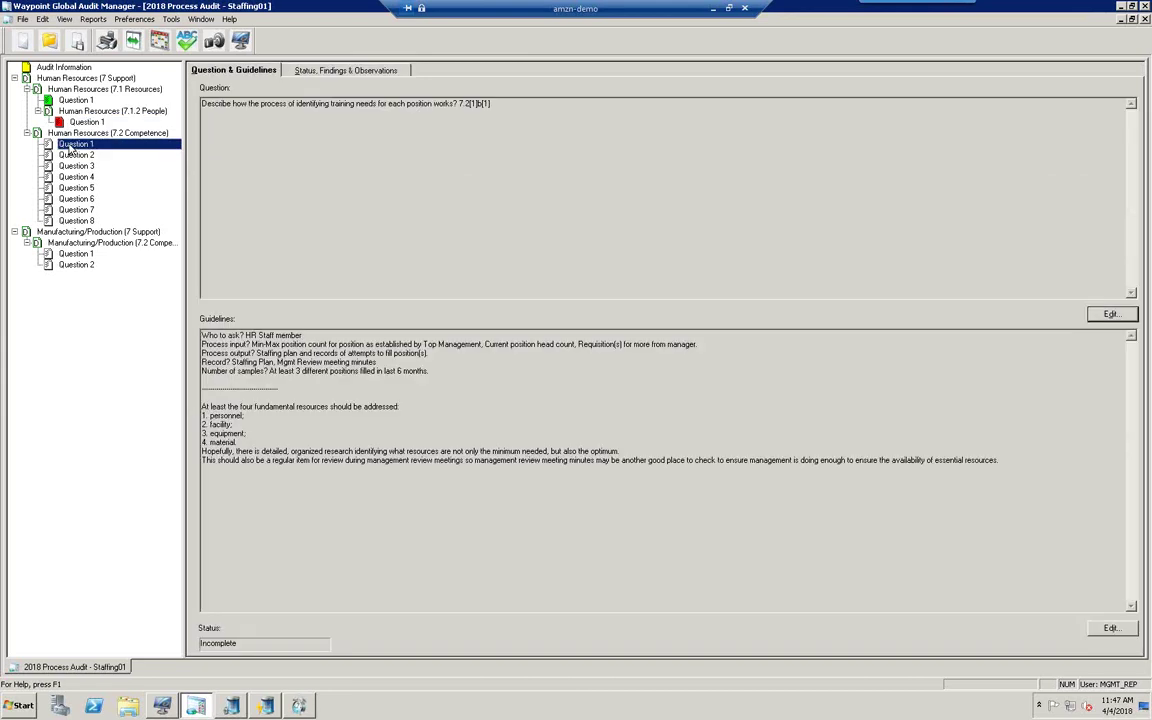
left_click(345, 72)
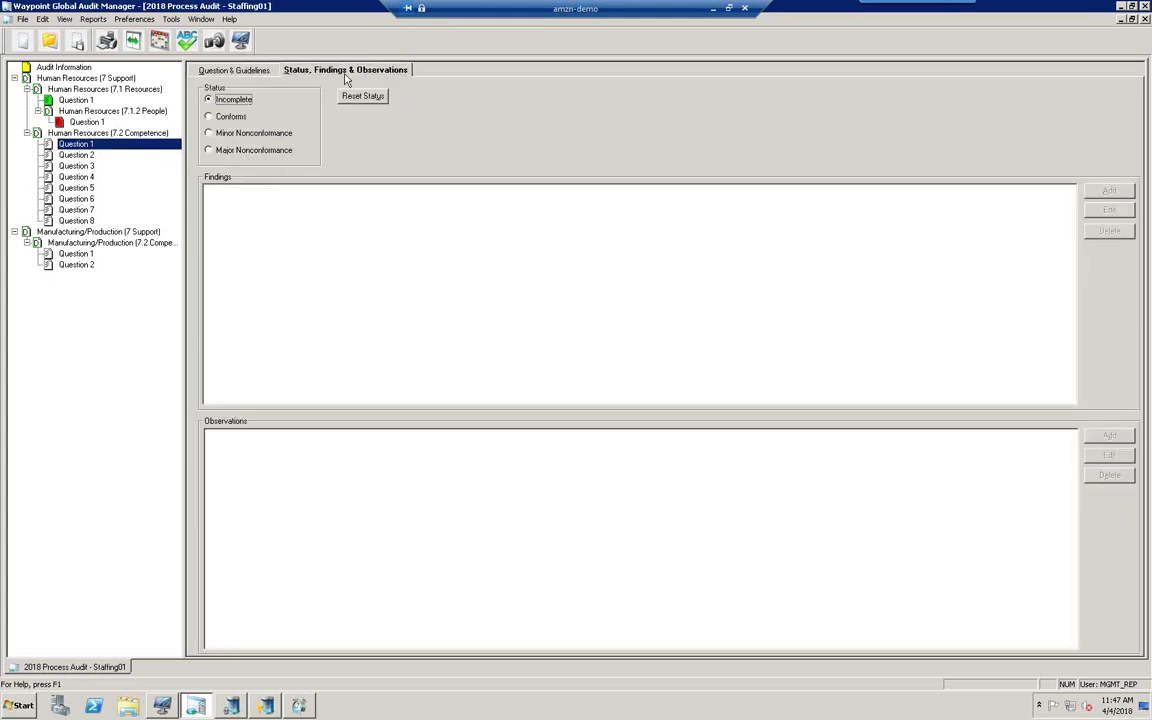
left_click(209, 117)
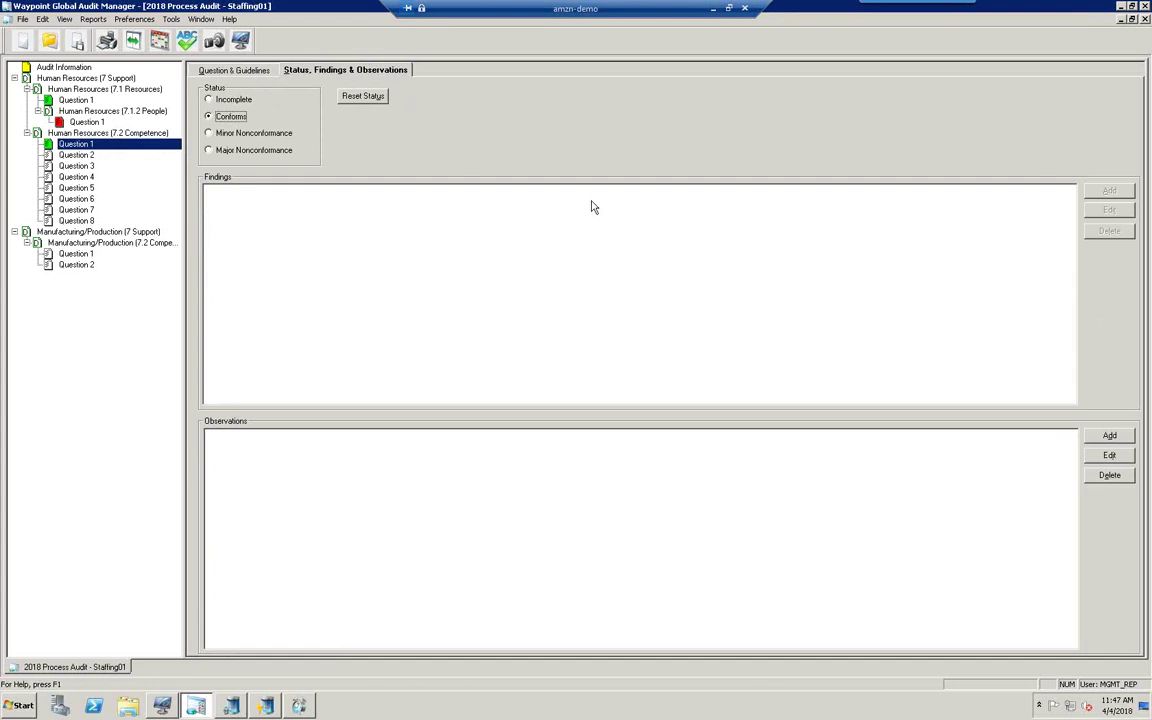
left_click(774, 444)
left_click(1095, 437)
type("The HR Team Member described how each job description was created as a draft by the Department Manager, then reviewed with the General Manager and the HR Manager per the documented procedure. After the review was completed, the description was finalized and approved. The training requirements are then built off of the position requirements. Departmental employee participation in training activities is tracked via a software program so discrepancies can easily be identified. A review of 5 different roles showed this was adequately being reviewed and acted upon.")
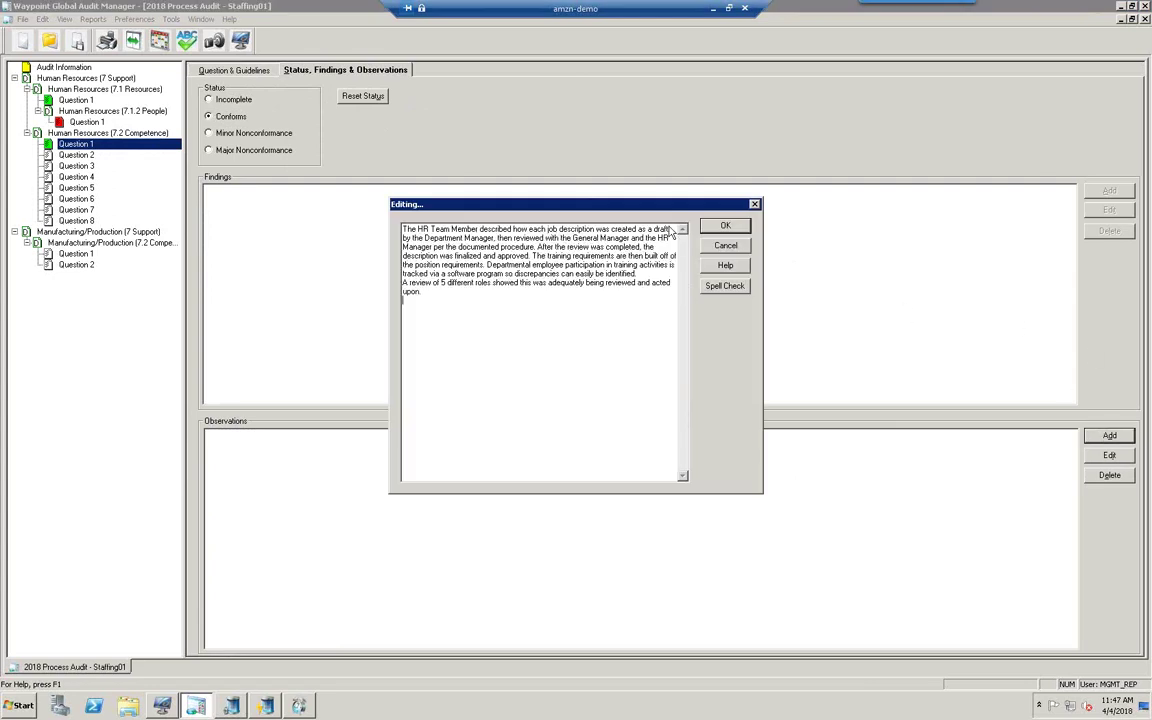
left_click(726, 228)
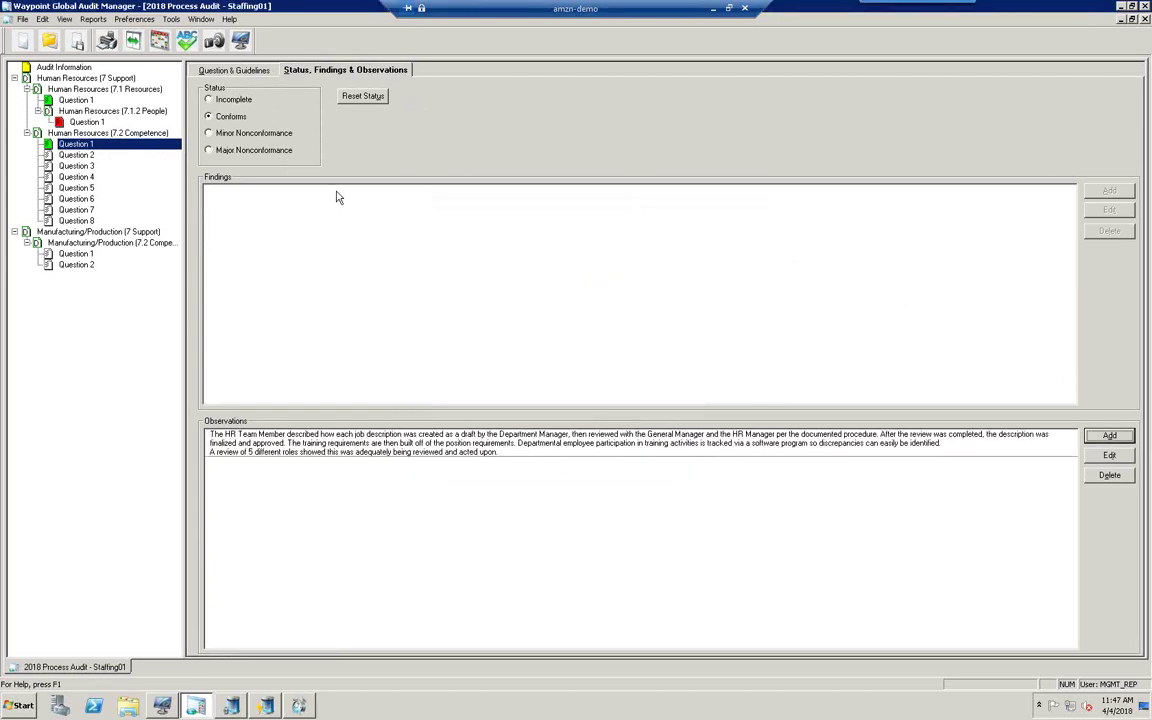
- Mark 7.2 Competence Question 2 as Conforms and add the observation that training requirements build on position requirements, with participation tracked by software
left_click(88, 157)
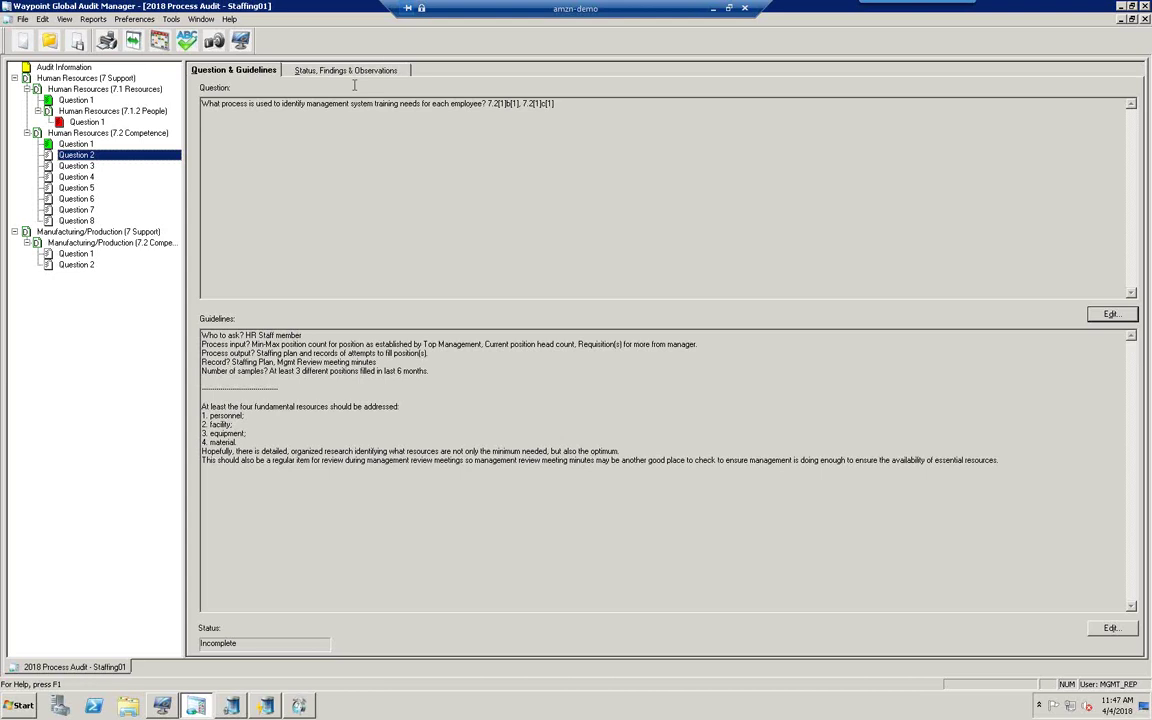
left_click(298, 70)
left_click(103, 145)
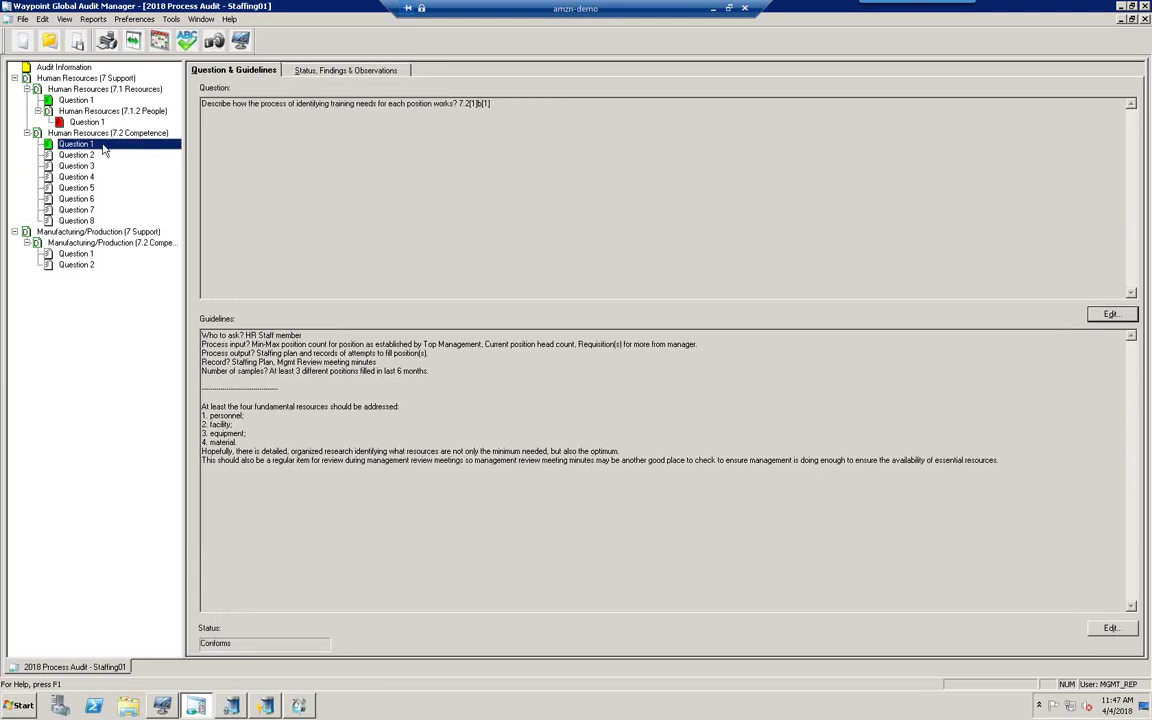
left_click(80, 155)
left_click(343, 70)
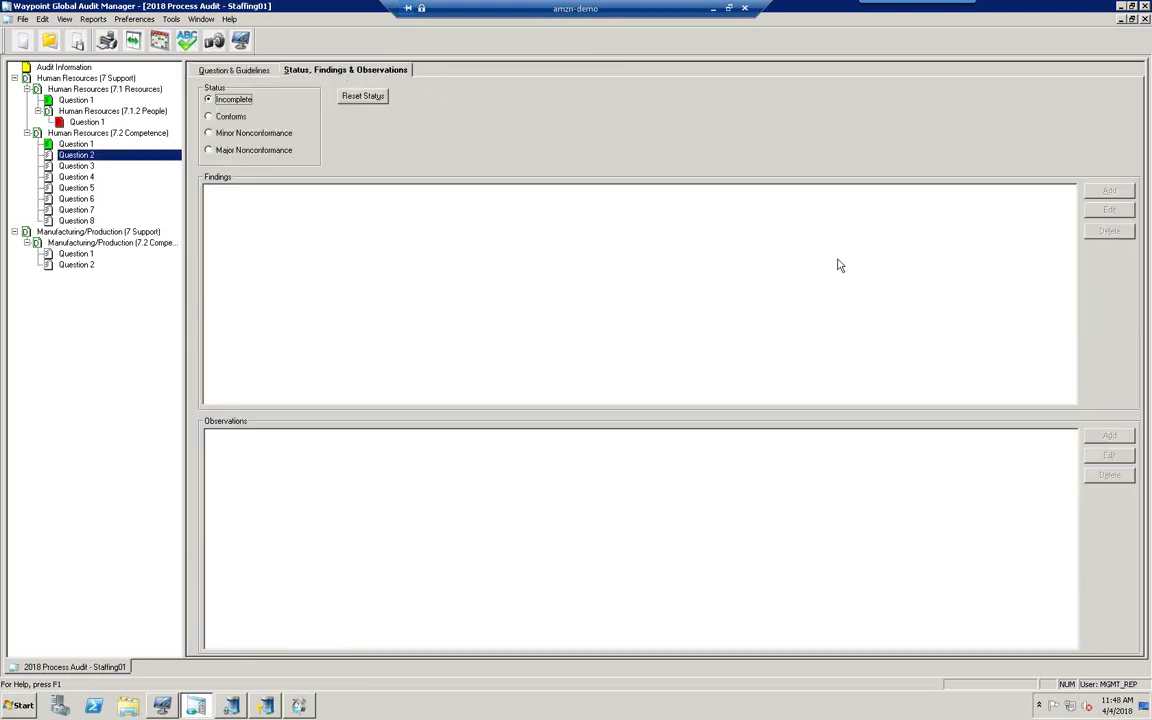
left_click(208, 116)
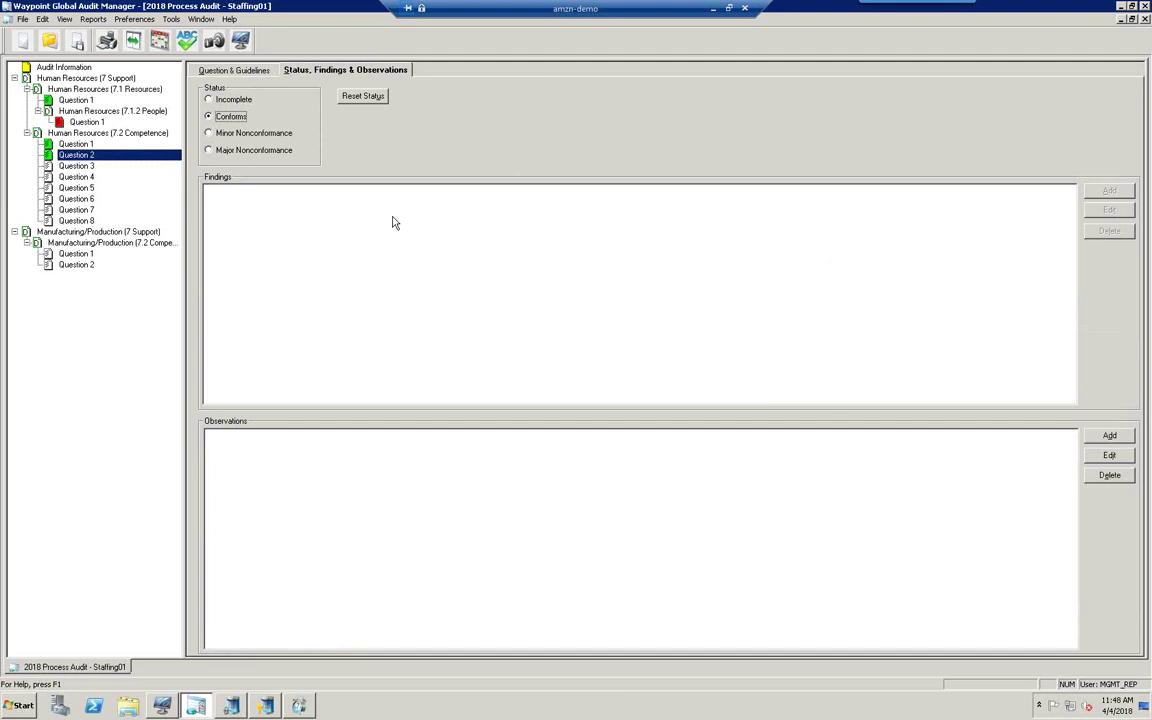
left_click(1099, 436)
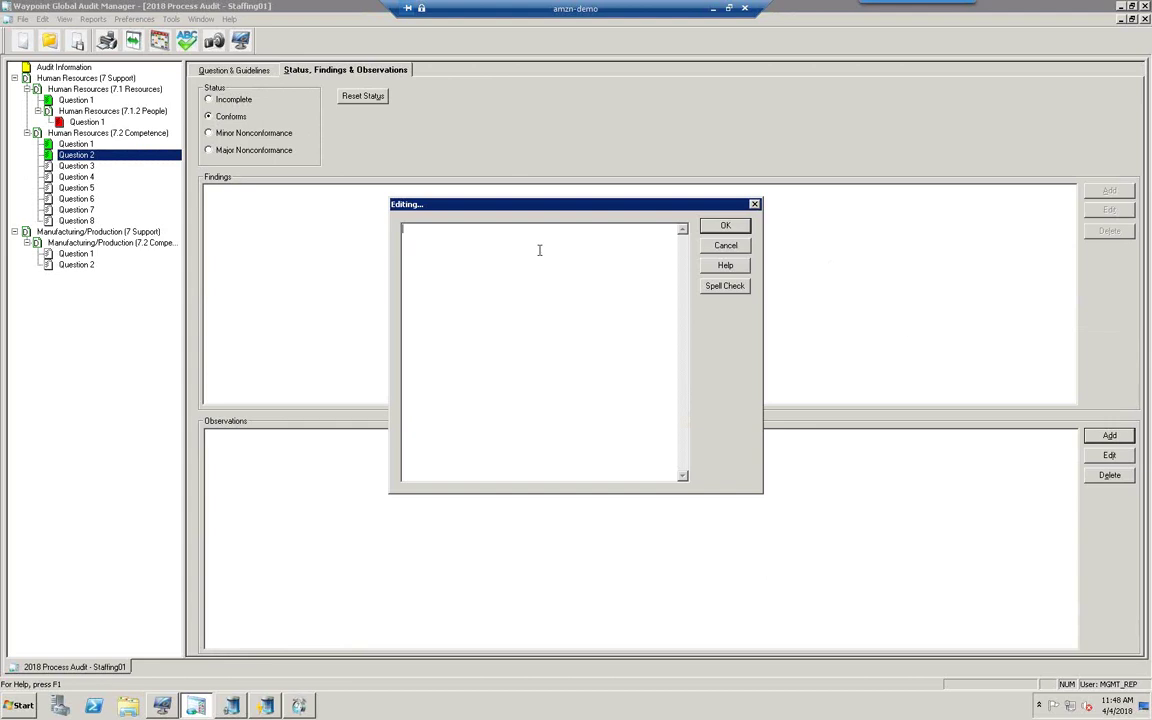
type("The training requirements are then built off of the position requirements. Departmental employee participation in training activities is tracked via a software program so discrepancies can easily be identified. A review of 5 different roles showed this was adequately being reviewed and acted upon.")
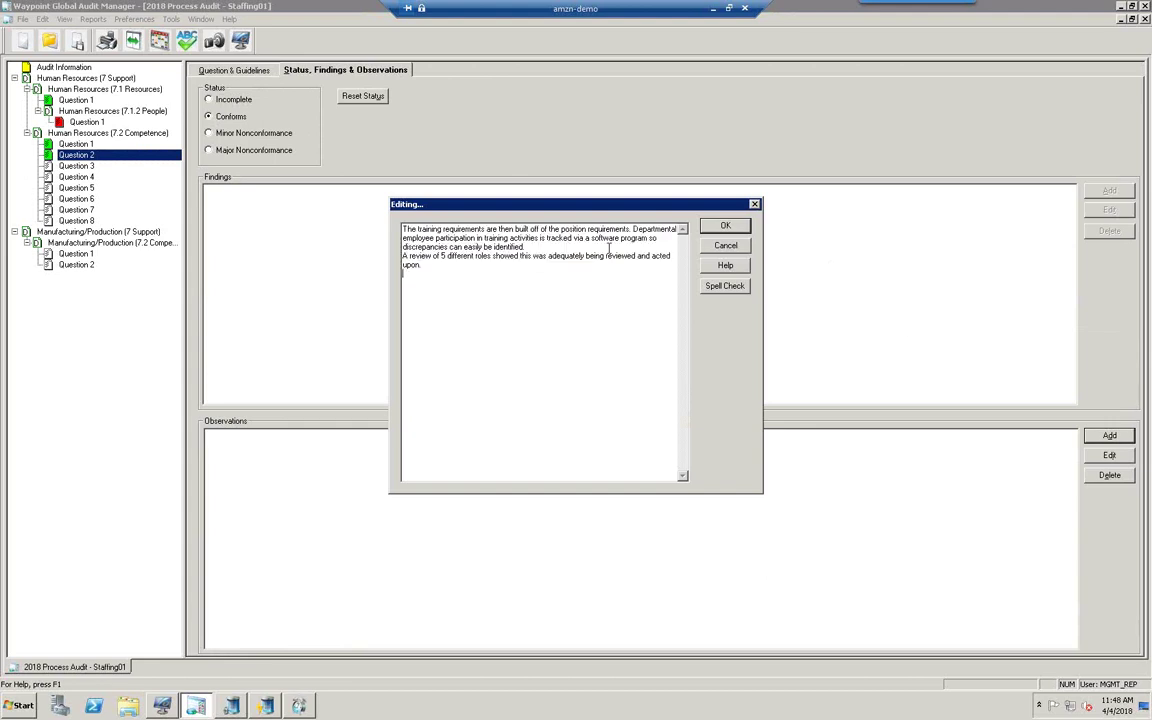
left_click(726, 226)
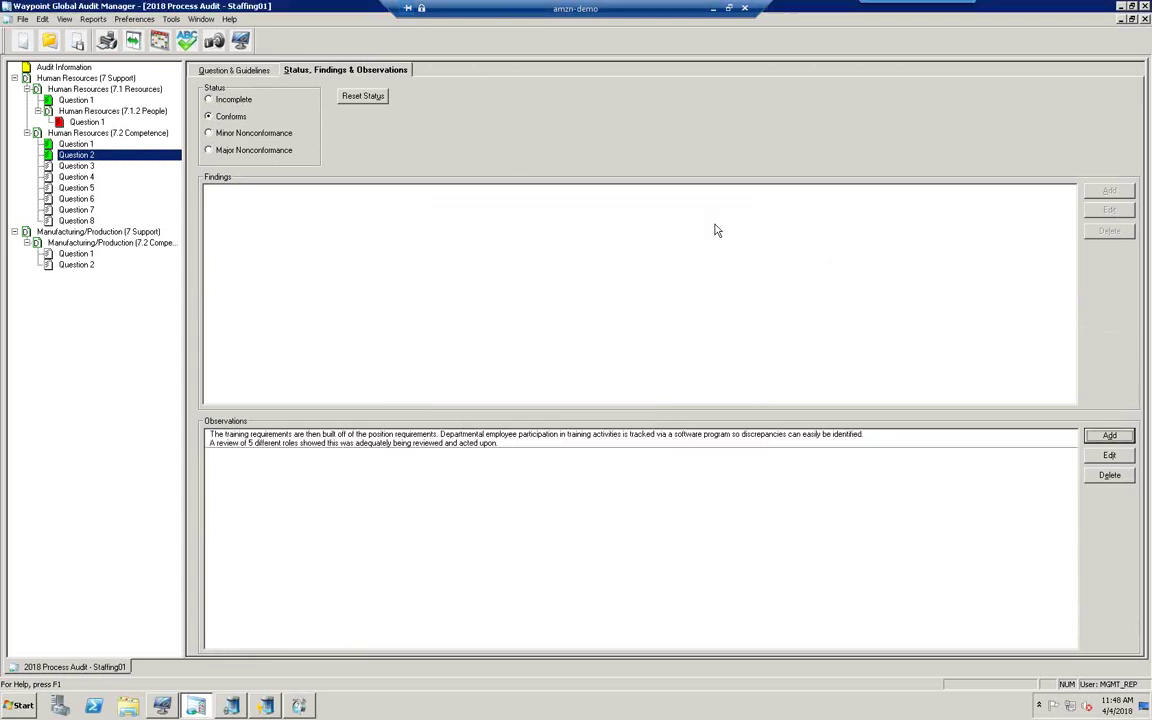
- Mark 7.2 Competence Question 3 as Conforms and add the observation on completing new-role training within 30 days, with 10 roles checked
left_click(78, 165)
left_click(352, 70)
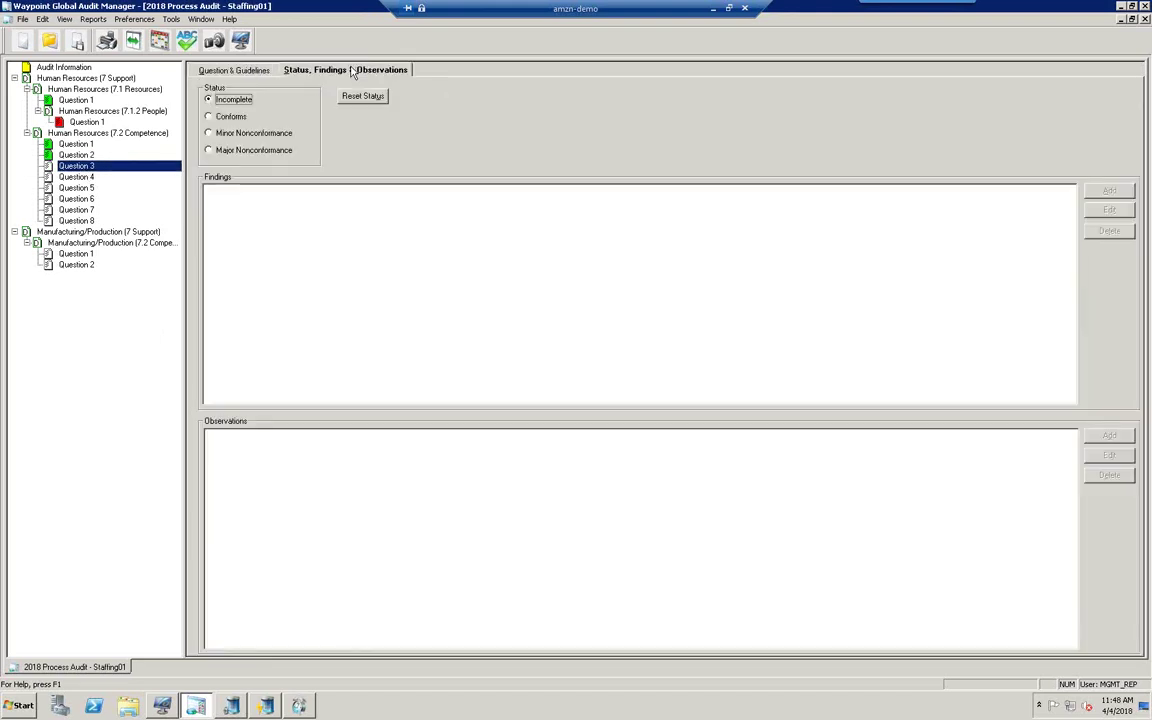
left_click(209, 117)
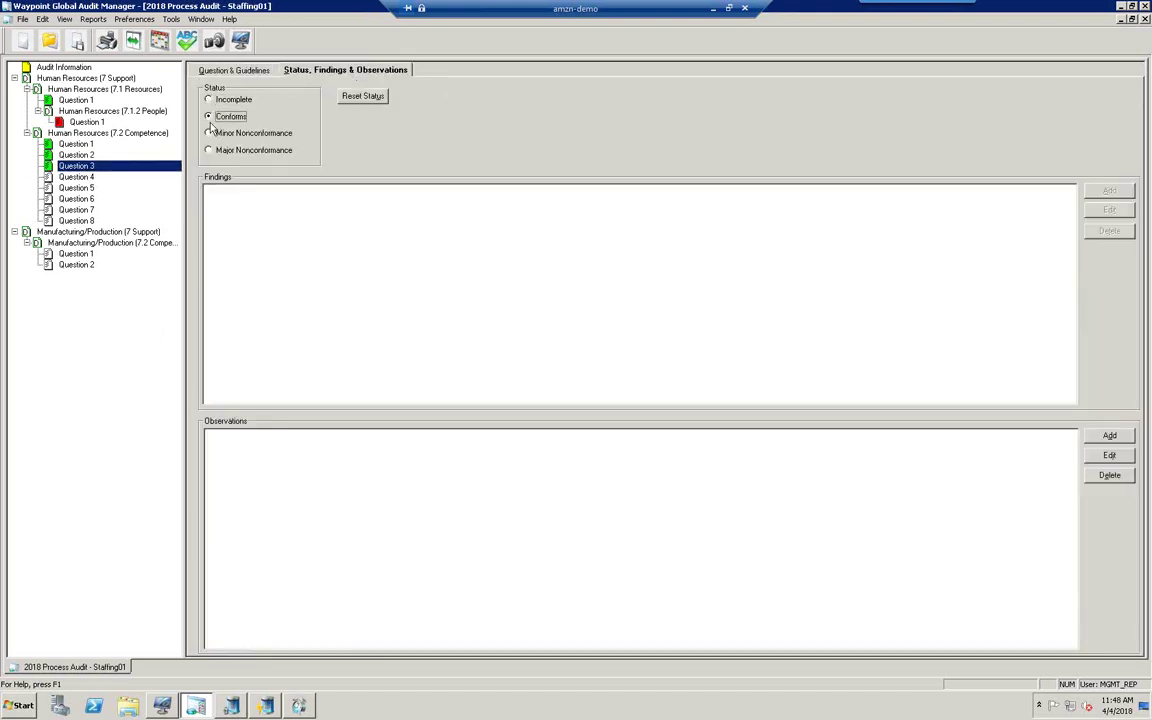
left_click(272, 447)
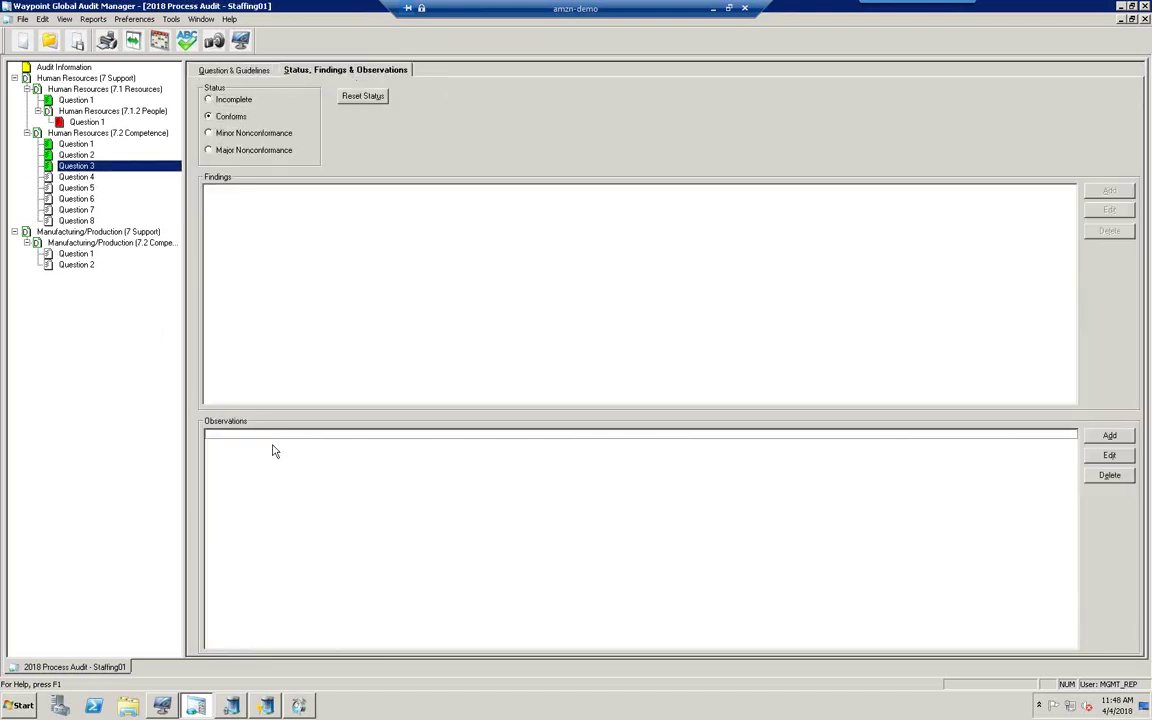
left_click(1110, 436)
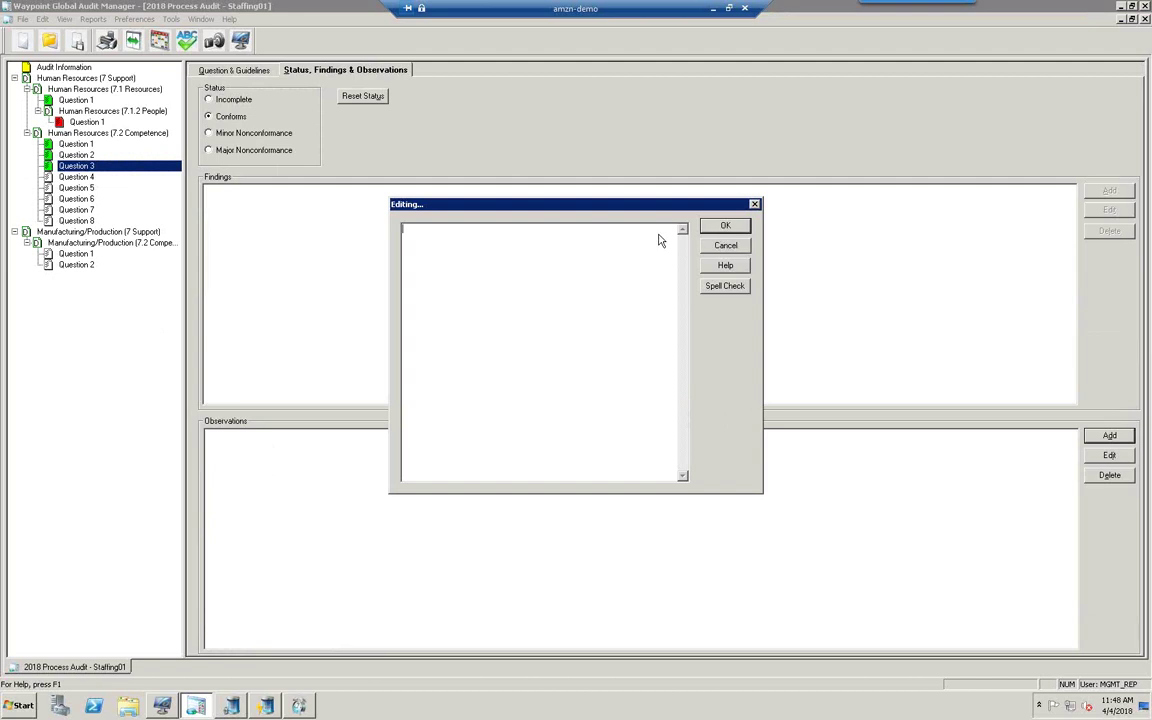
type("When an employee takes on a new role, they are scheduled for the roles training activities and associated documentation to be completed within 30 days of their start date of the position. A check of 10 different roles confirmed this description and activities.")
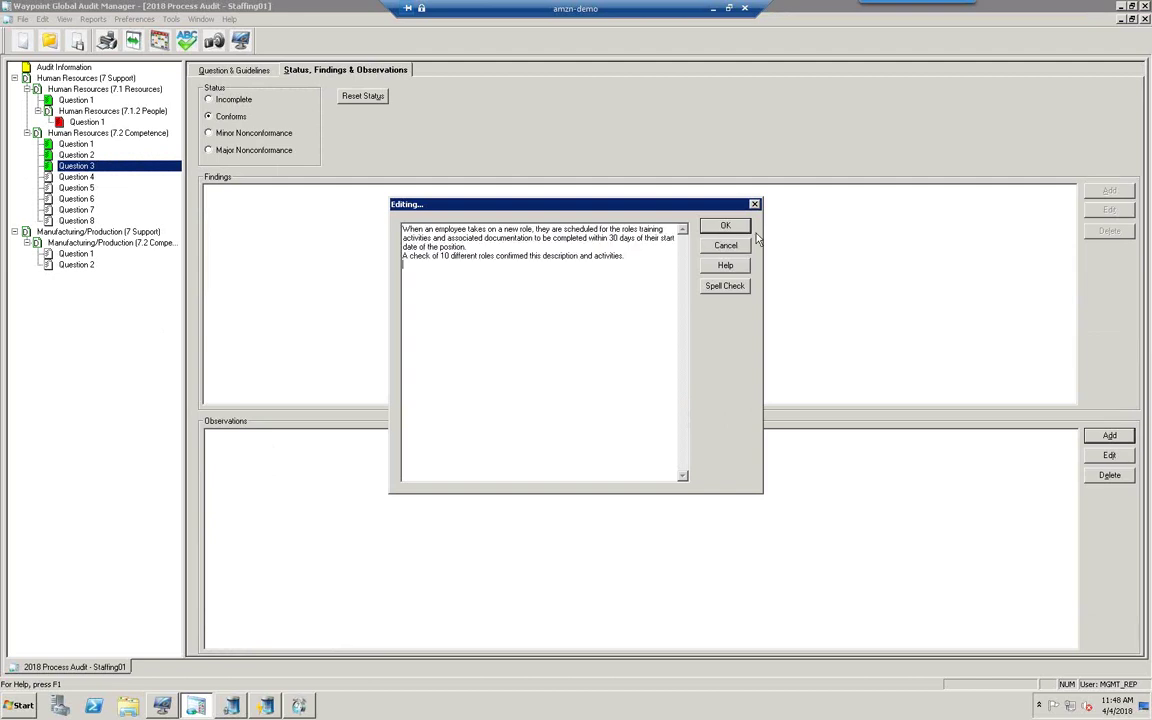
left_click(730, 226)
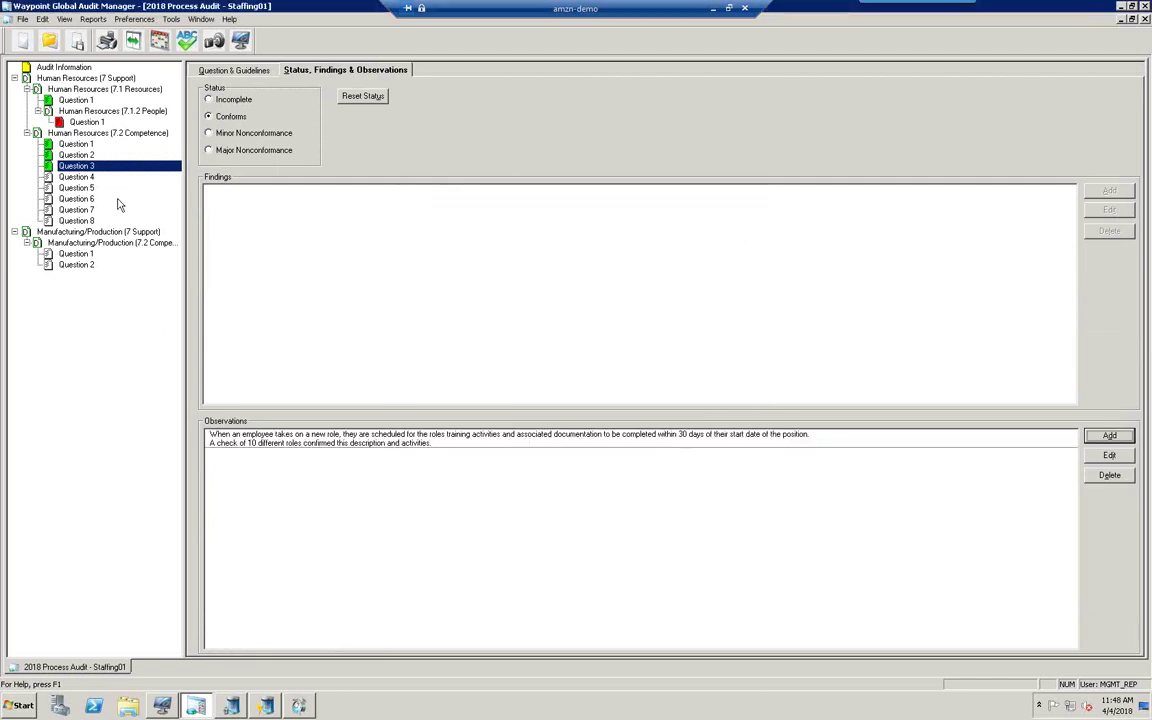
- Mark 7.2 Competence Question 4 as Conforms and add the observation on HR's scheduled training report, overdue training from absenteeism and the action plan
left_click(77, 176)
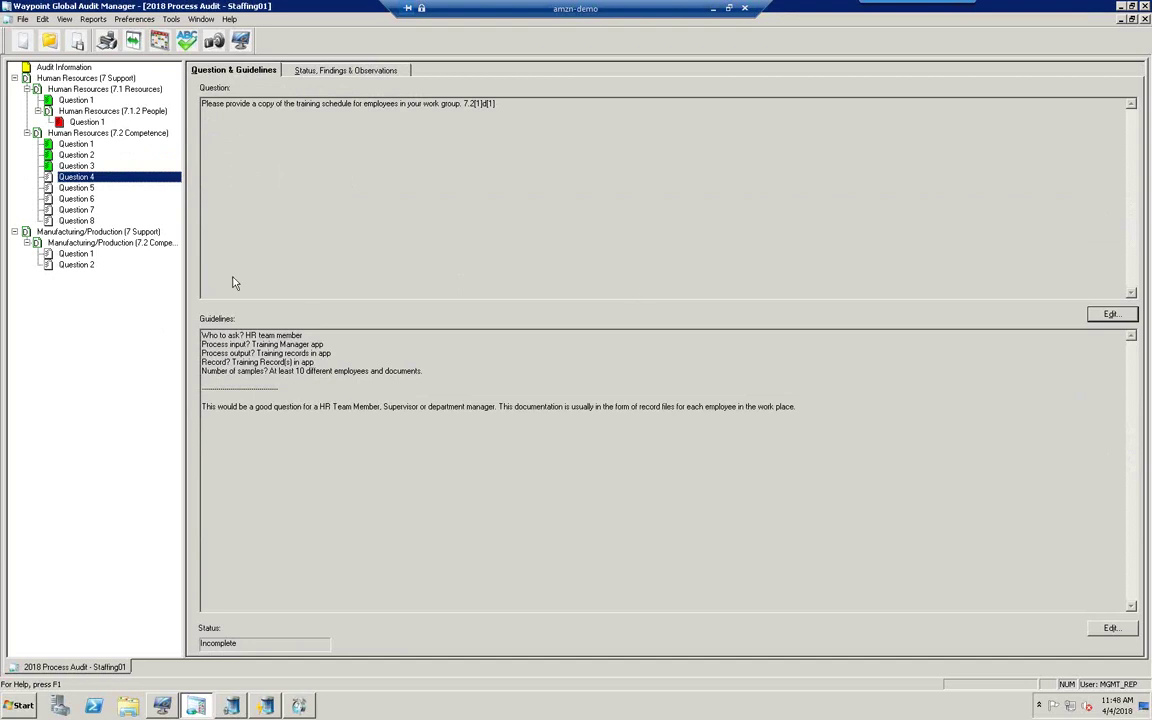
left_click(316, 72)
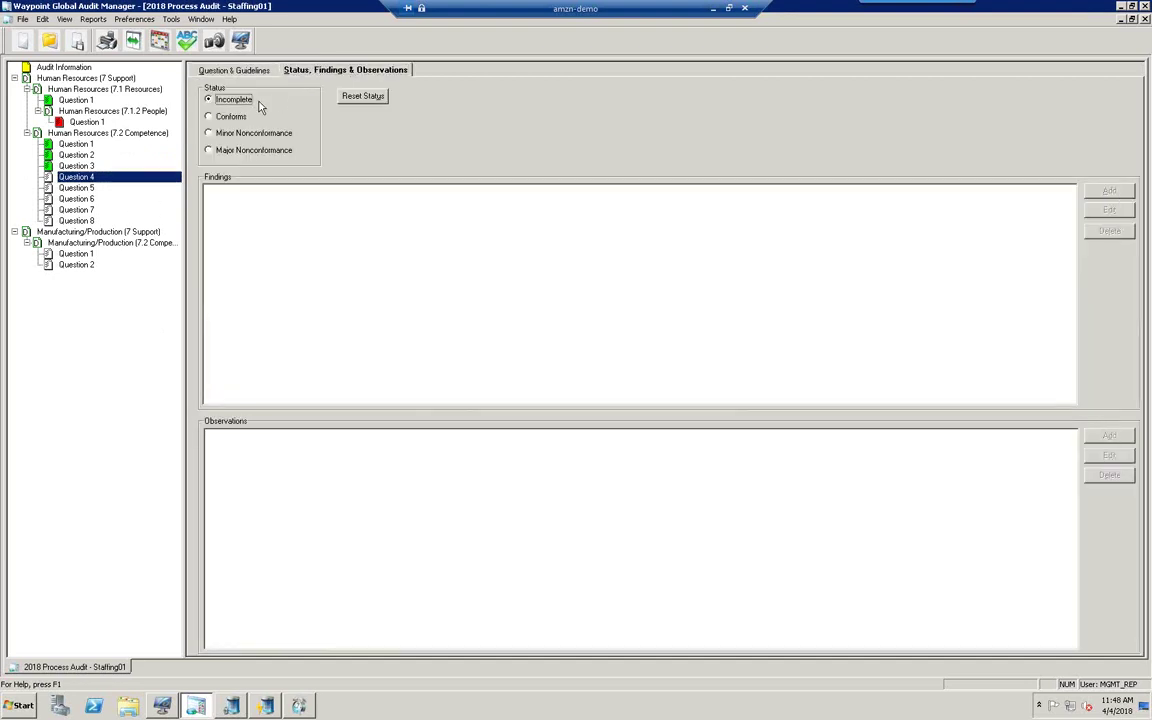
left_click(209, 117)
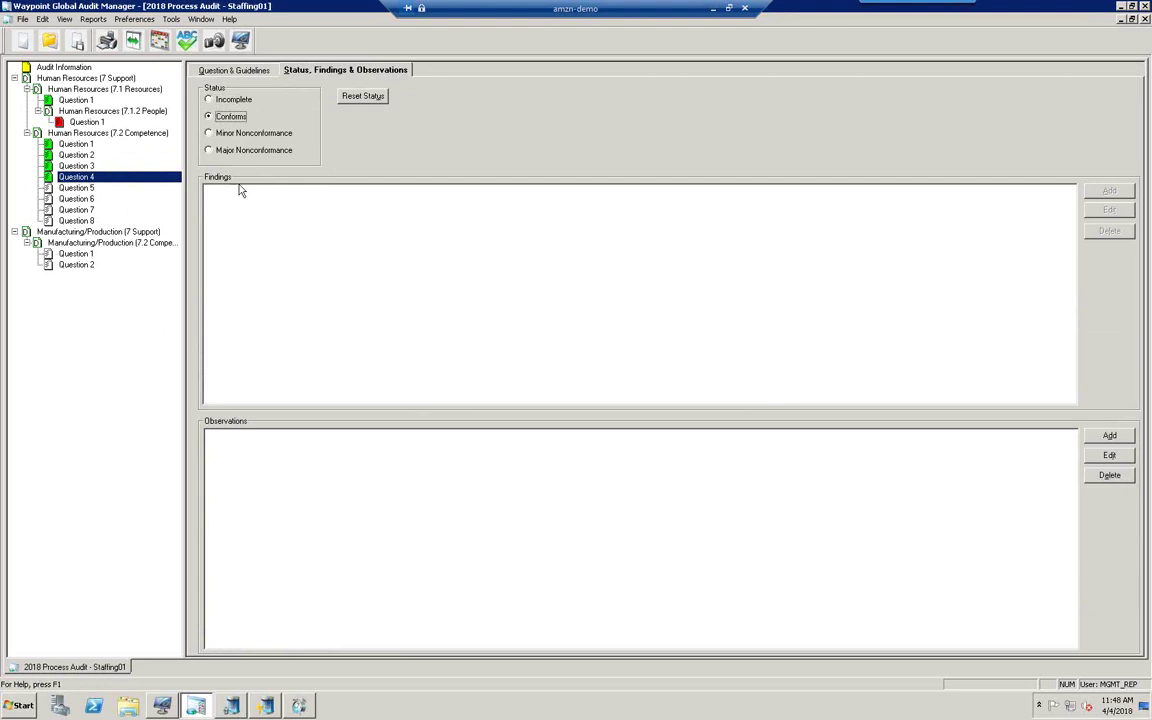
left_click(1108, 437)
type("A HR Team Member provided a report of scheduled training activities. Likewise, they were also able to produce a report indicating only a small amount of training that was overdue, mostly due to employee absenteeism,  and there was an action plan to get this completed.")
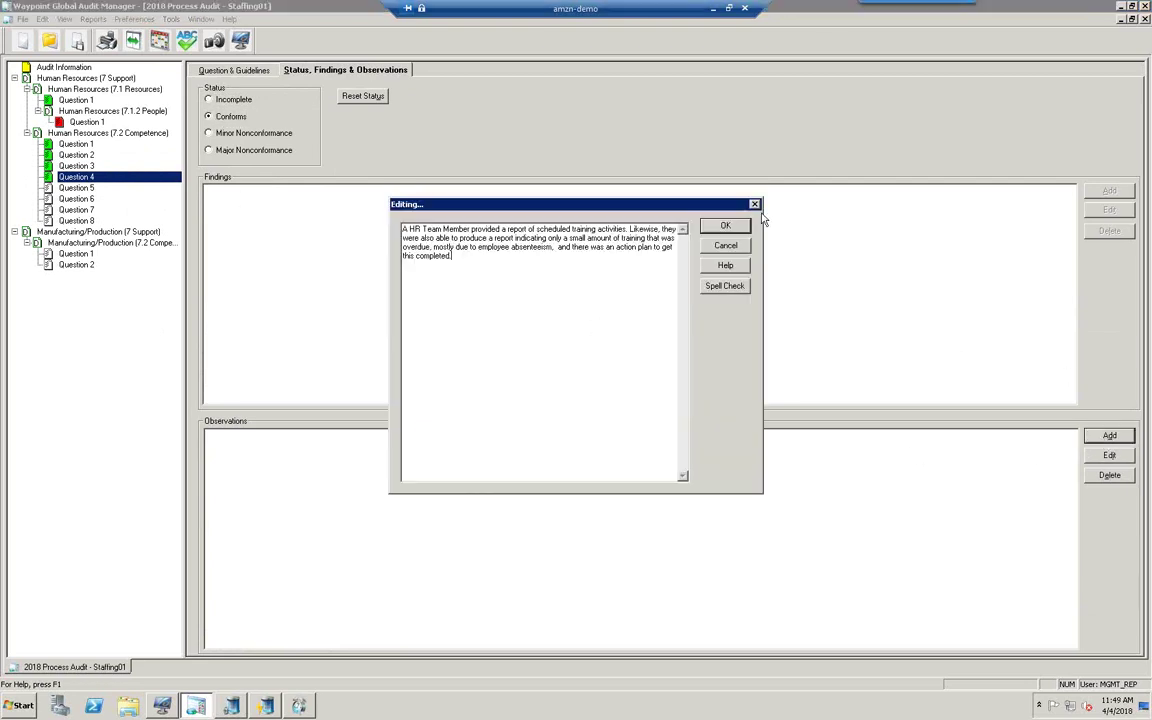
left_click(725, 225)
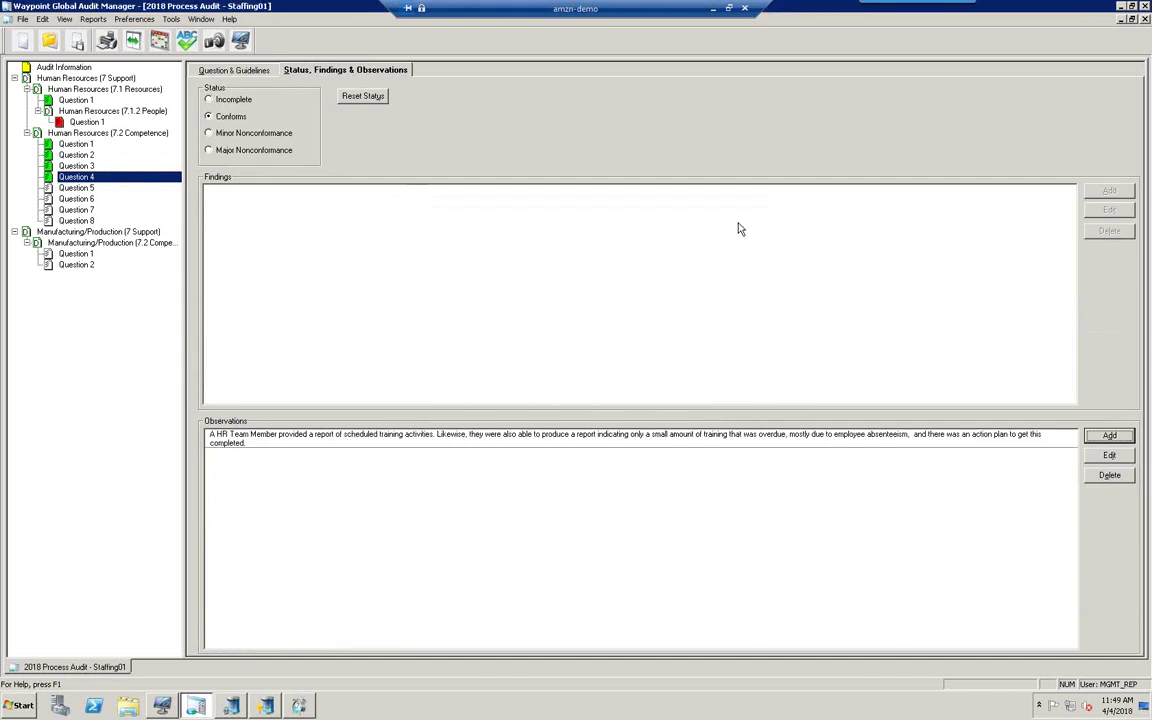
- Mark 7.2 Competence Question 5 as Minor Nonconformance and add the finding about no periodic review of training requirements, citing ISO 9001:2015 7.2[1]a[1]
left_click(77, 188)
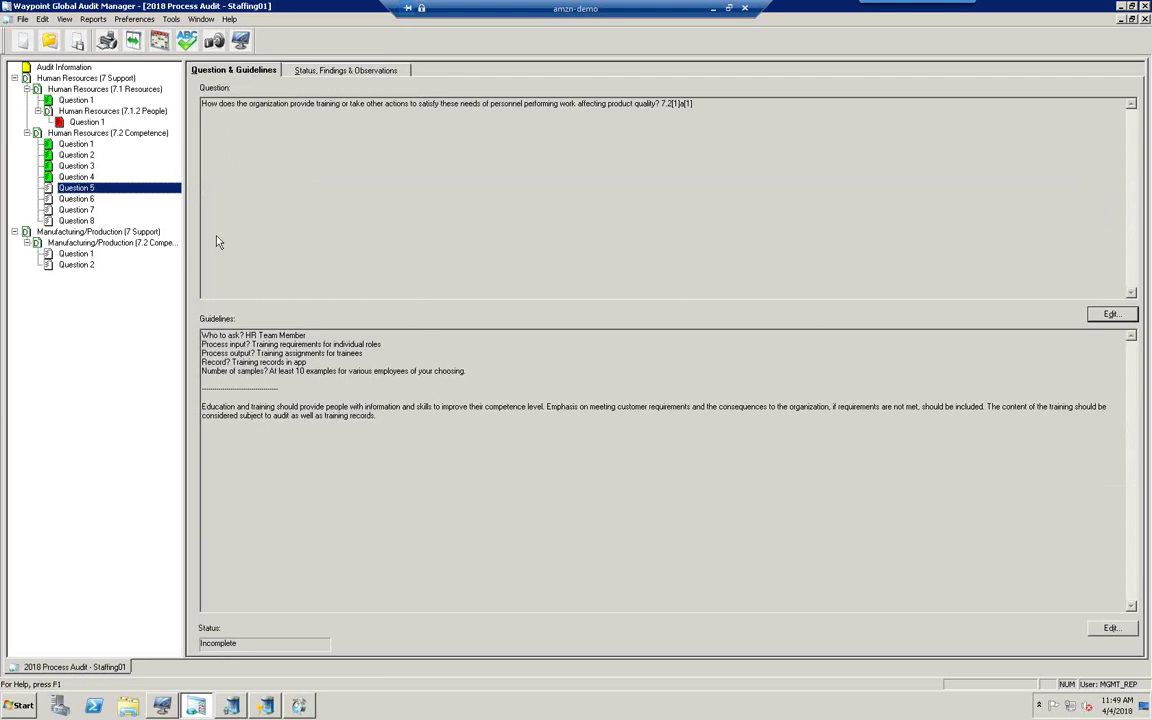
left_click(346, 72)
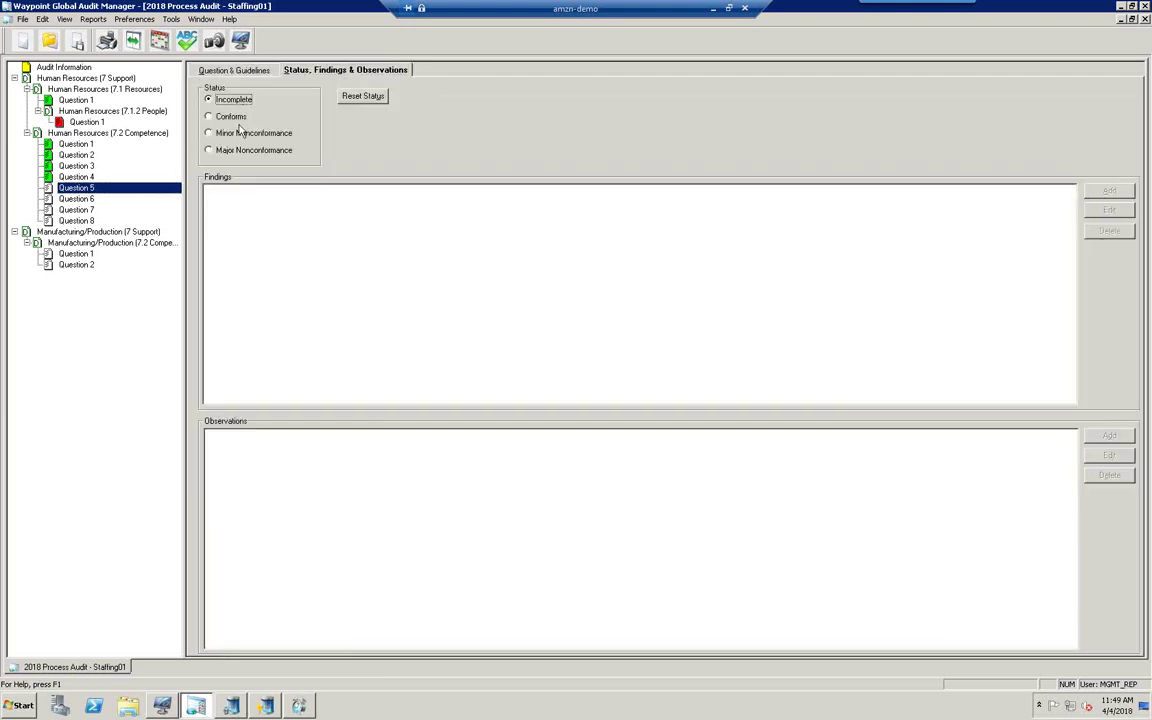
left_click(209, 134)
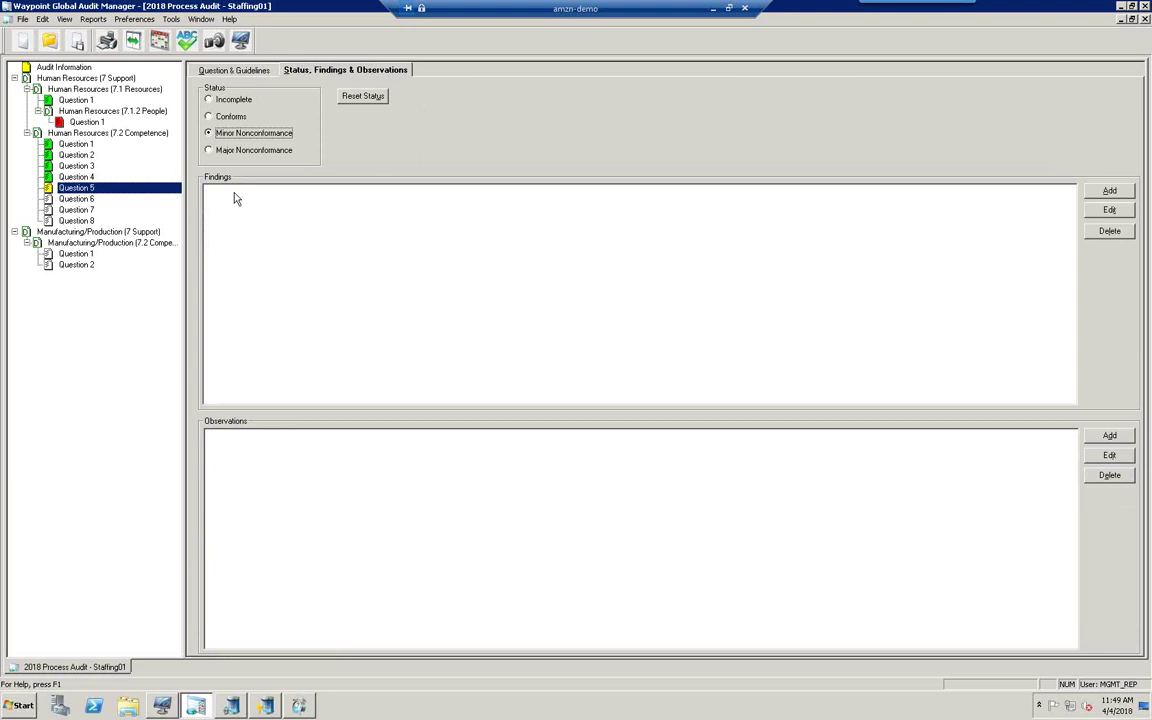
left_click(1109, 190)
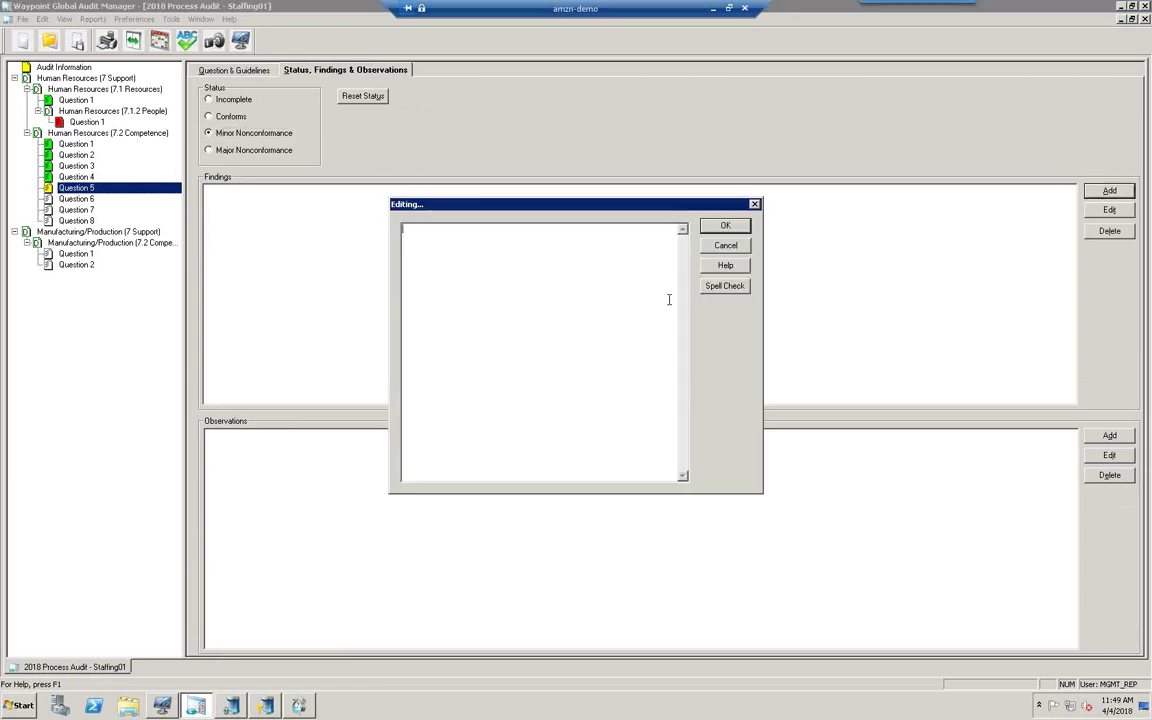
type("While it appears there is an adequate mechanism in place to provide an initial determination of training requirements for each role, there was nothing that could be found about periodically reviewing the requirements to see if there was a need for revision of the requirements for personnel performing work affecting product quality ISO 9001:2015 7.2(1)a(1).")
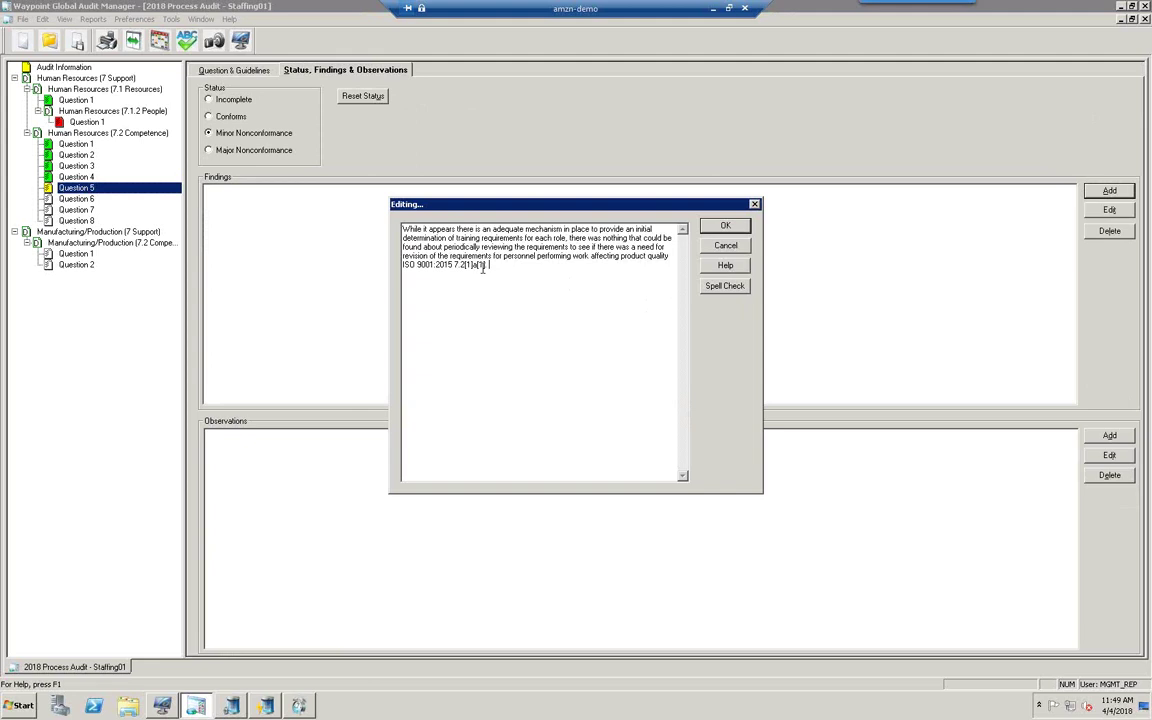
left_click(726, 228)
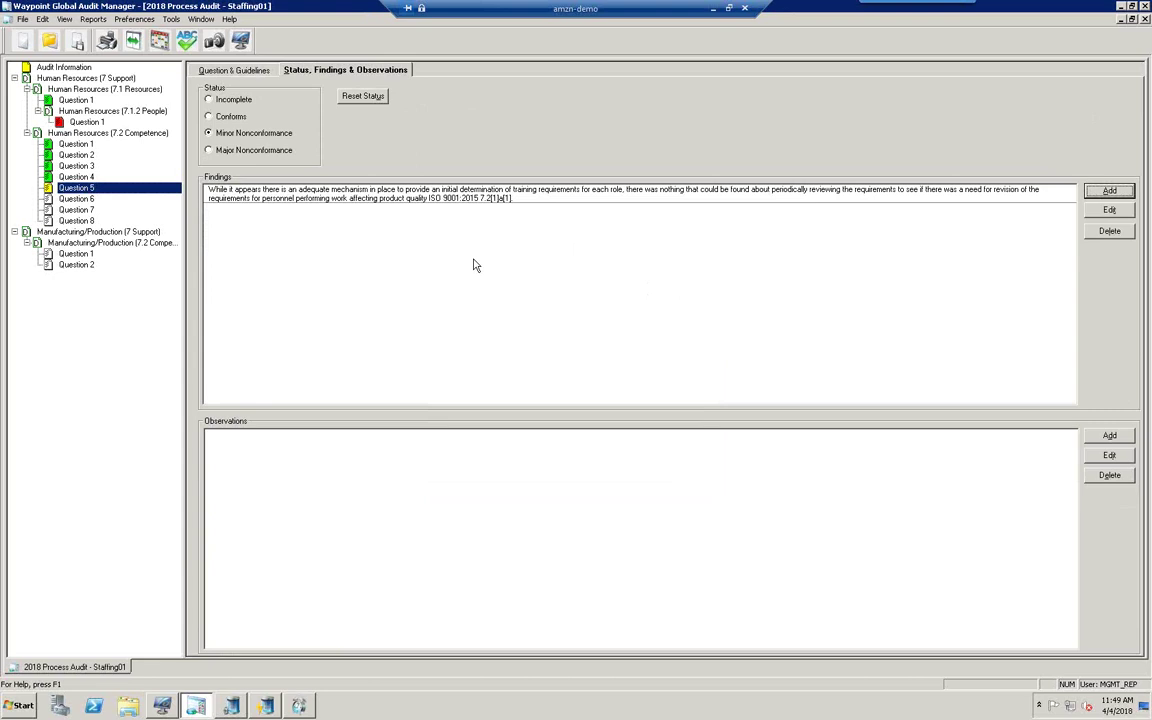
- Mark Questions 6, 7 and 8 of Human Resources 7.2 Competence as Conforms without adding observations
left_click(79, 200)
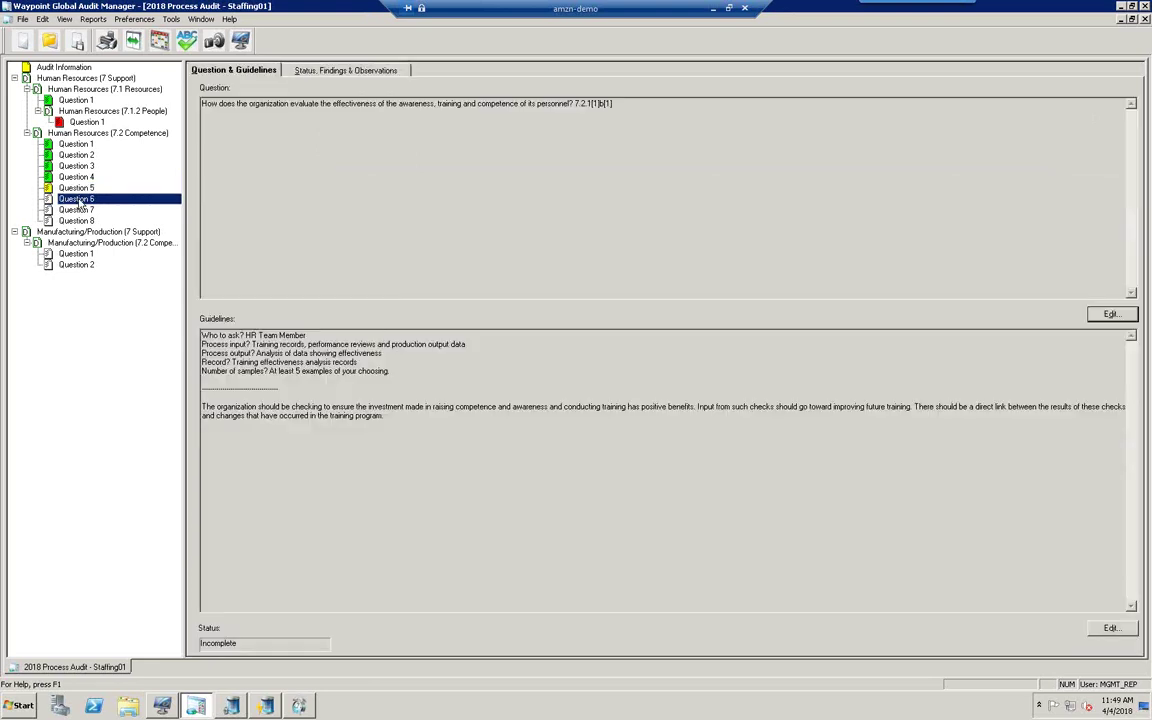
left_click(340, 72)
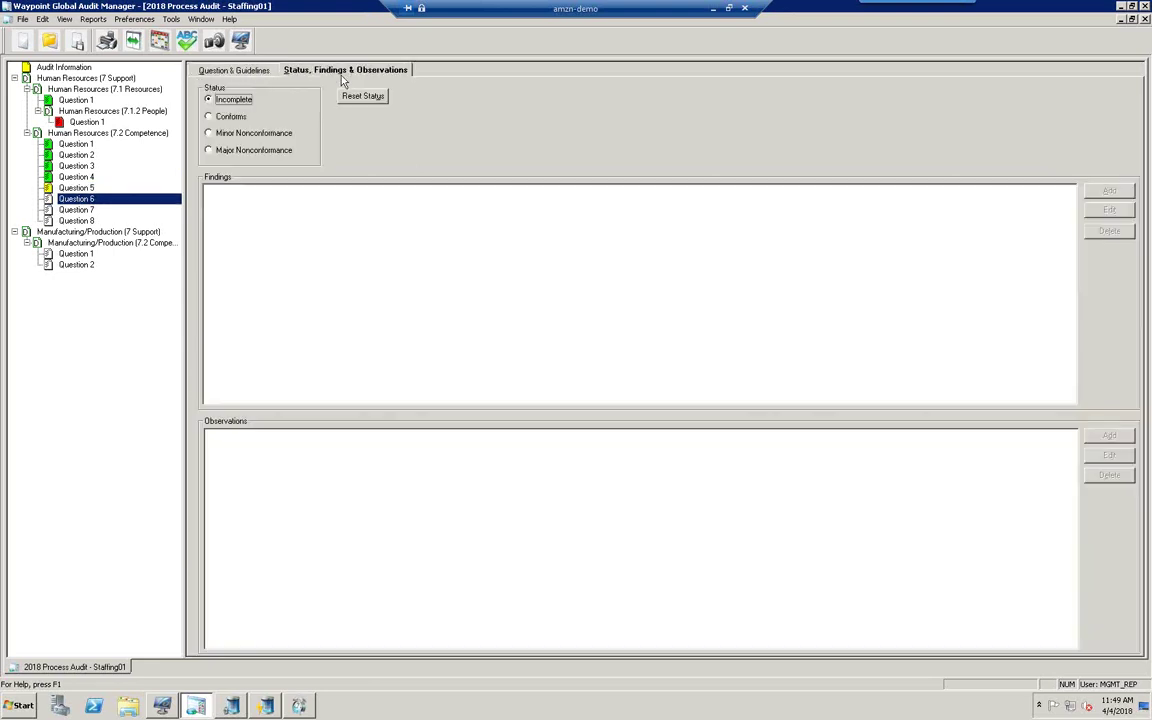
left_click(209, 117)
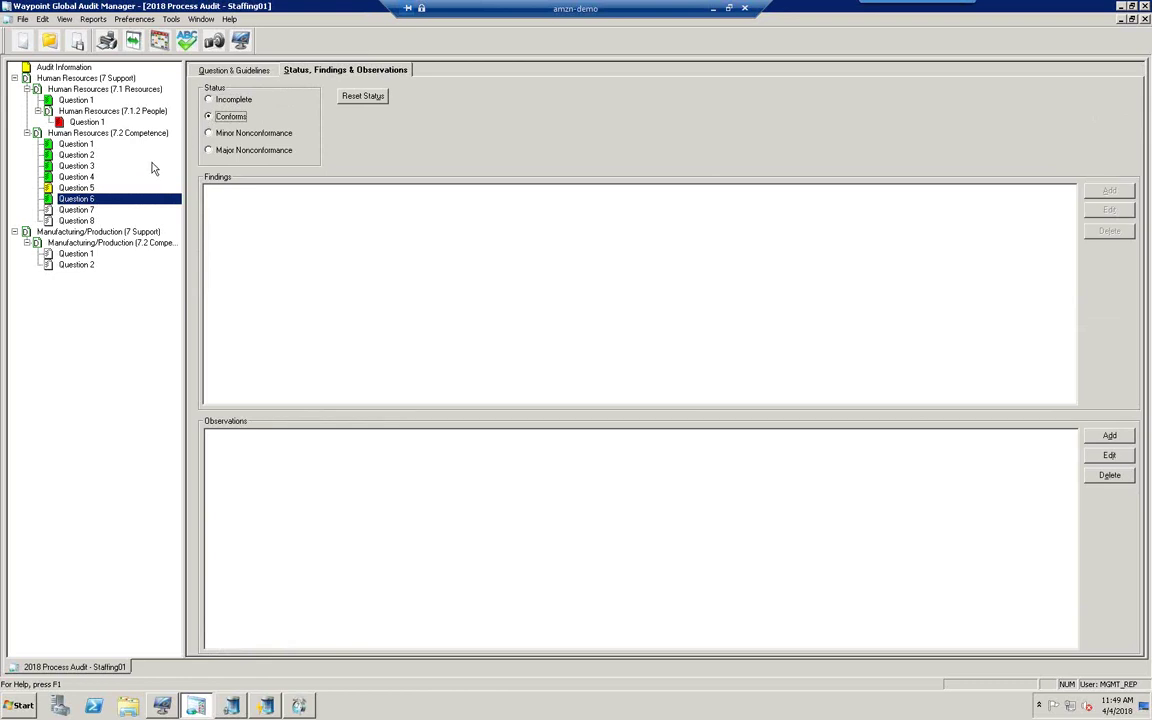
left_click(75, 209)
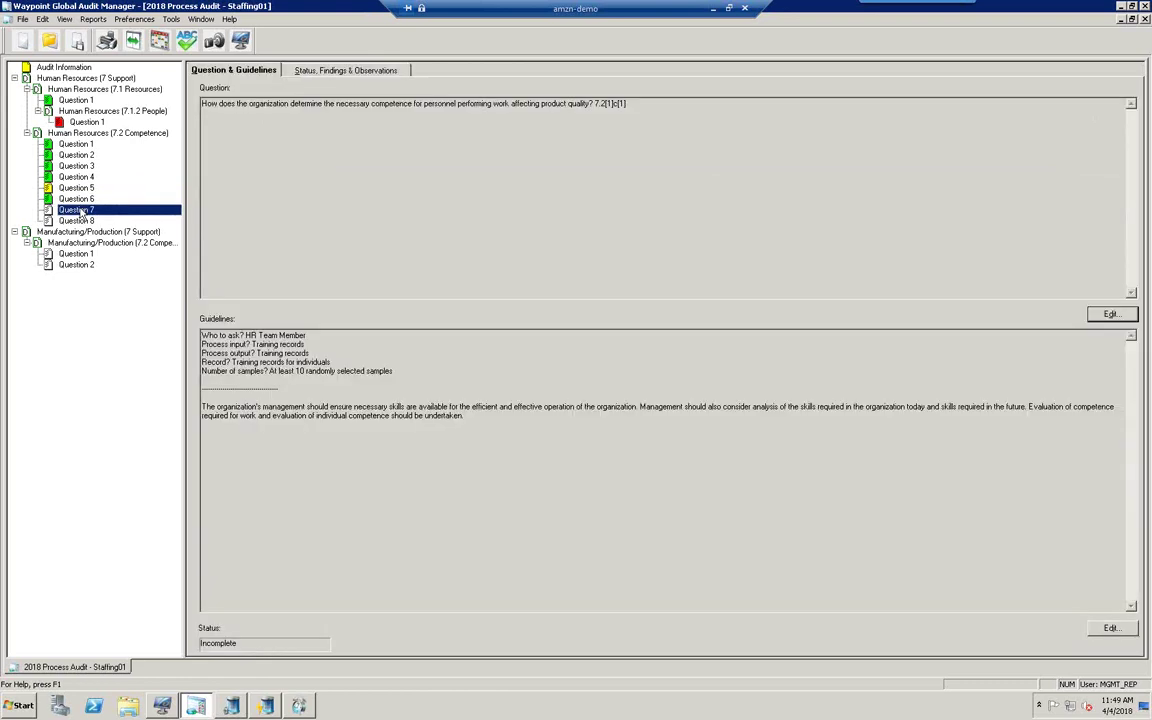
left_click(330, 72)
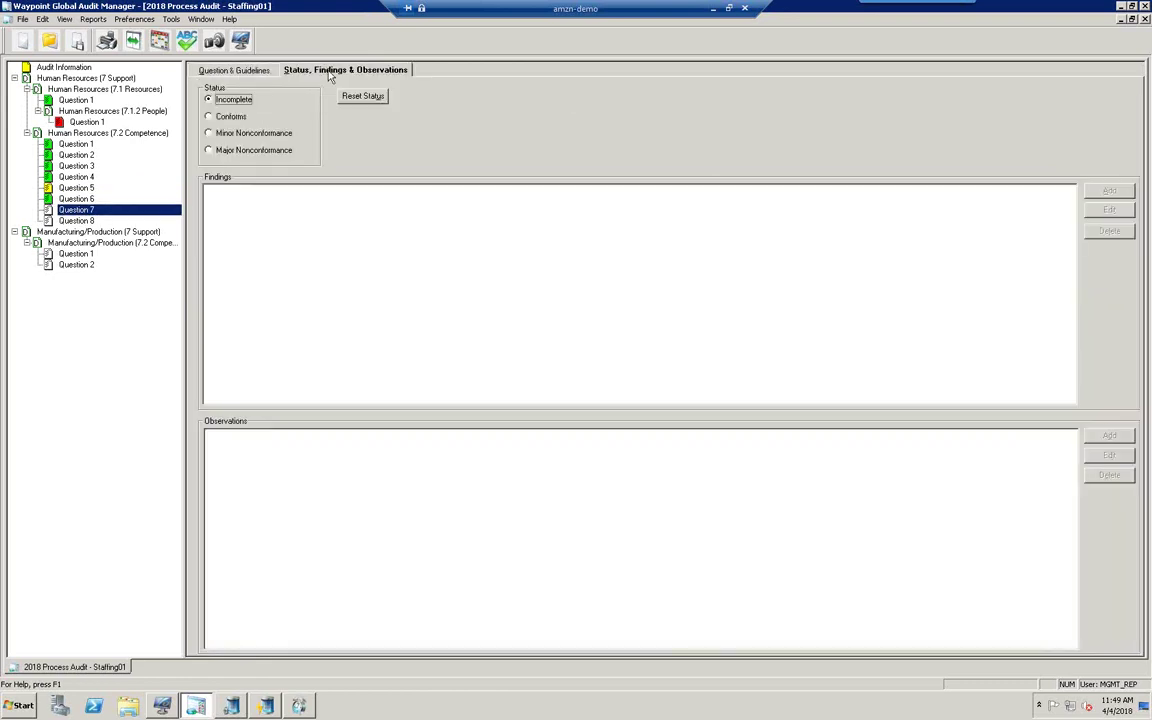
left_click(210, 117)
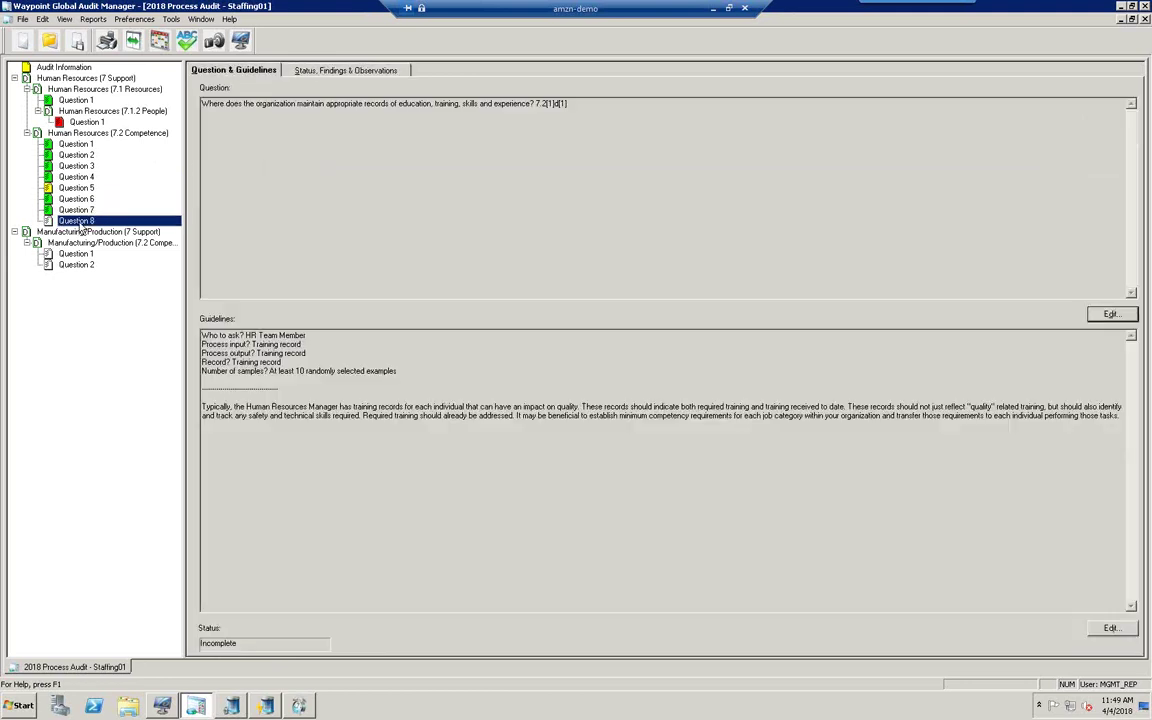
left_click(76, 220)
left_click(296, 70)
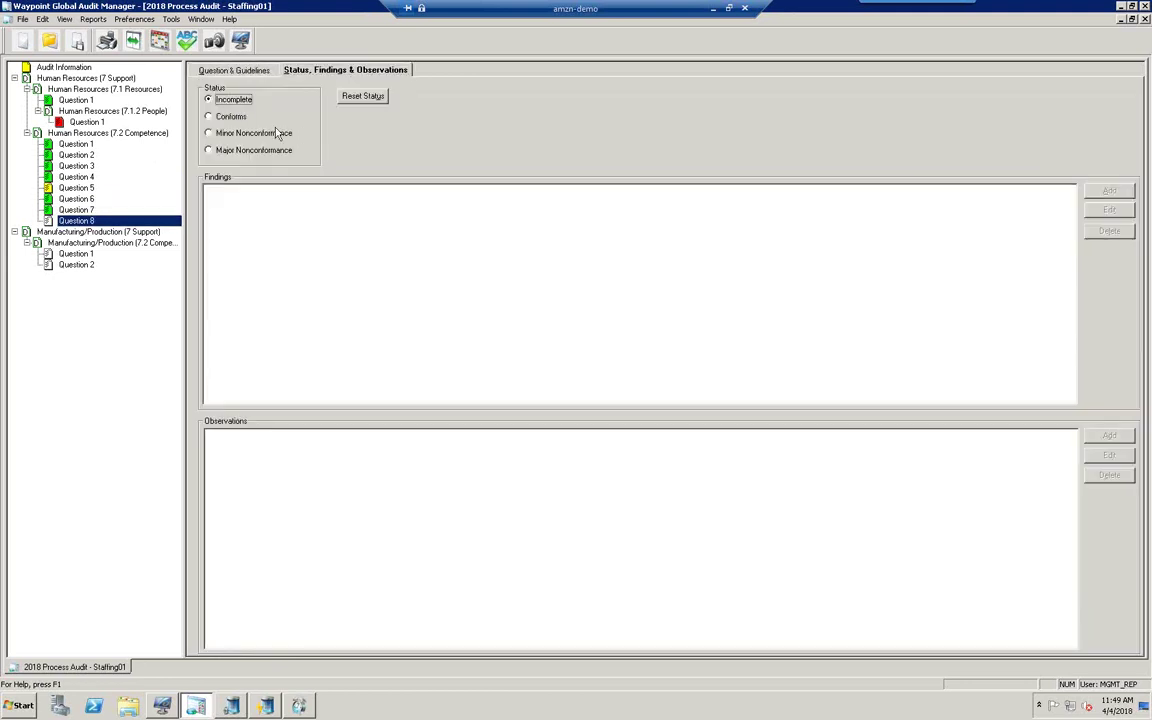
left_click(209, 117)
- Mark Questions 1 and 2 of Manufacturing/Production 7.2 Competence as Conforms
left_click(72, 253)
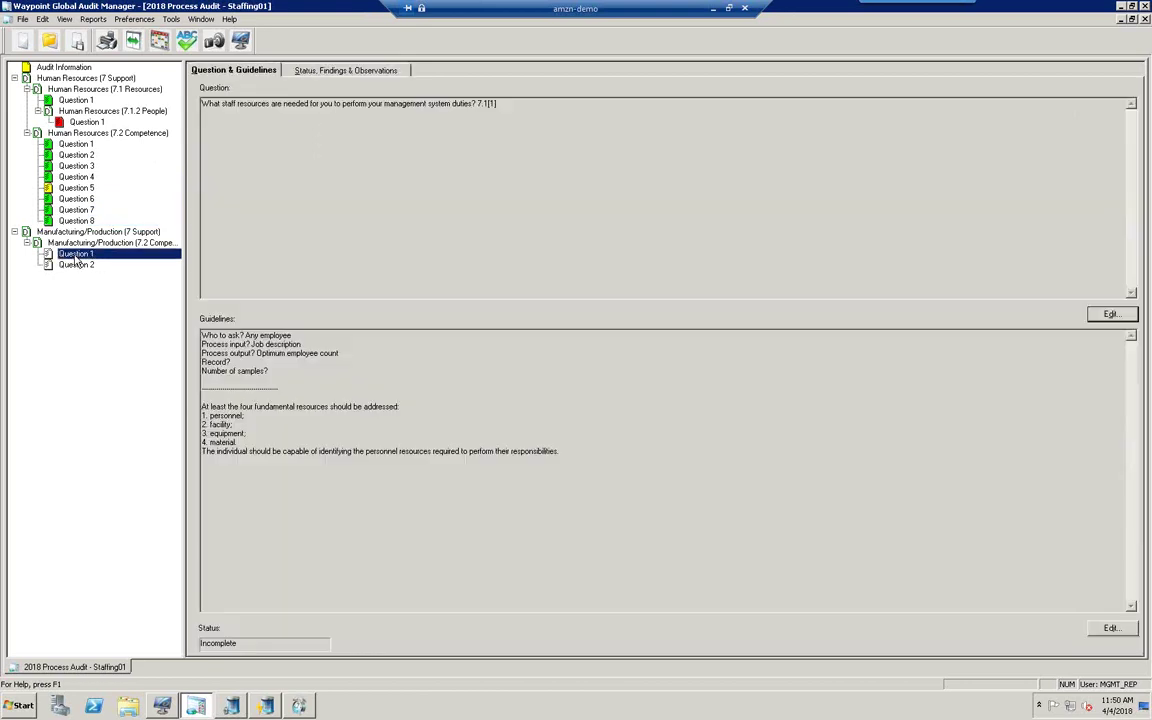
left_click(296, 70)
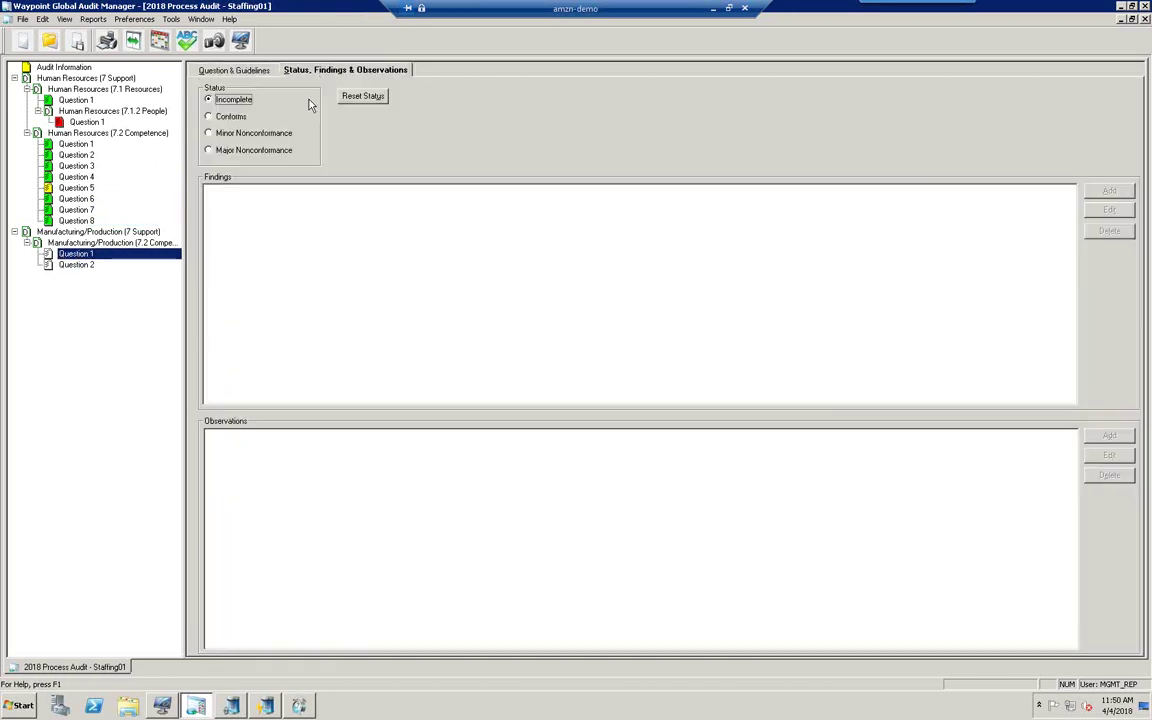
left_click(209, 117)
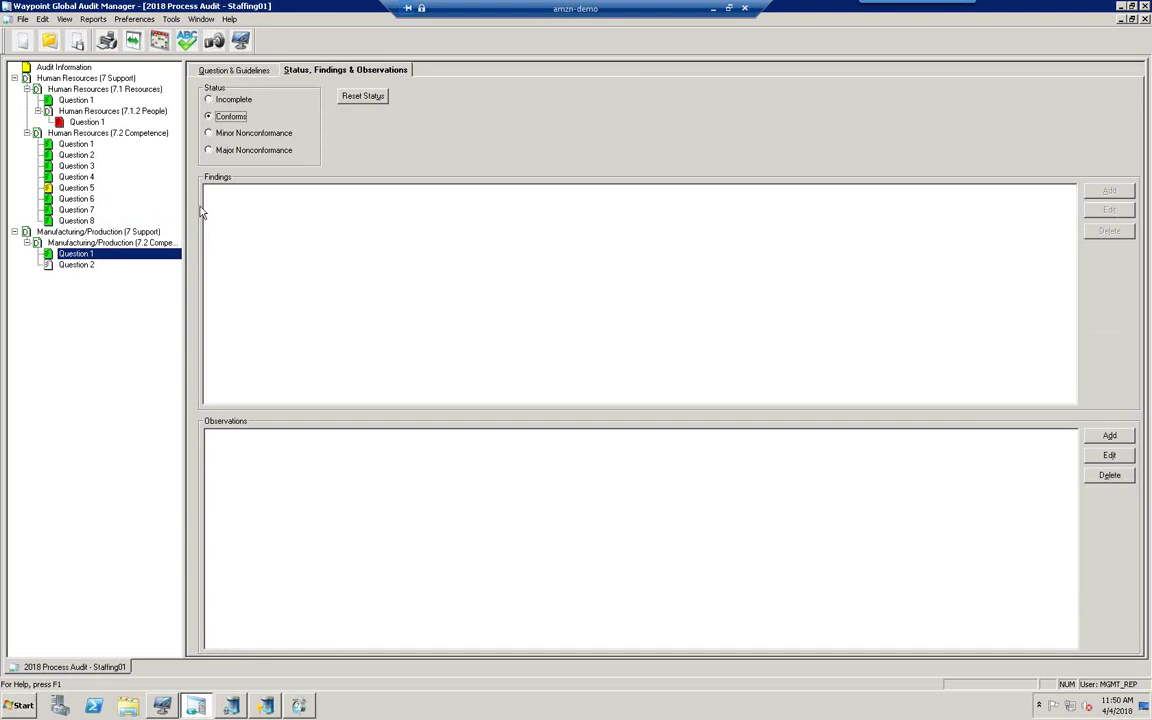
left_click(78, 264)
left_click(290, 70)
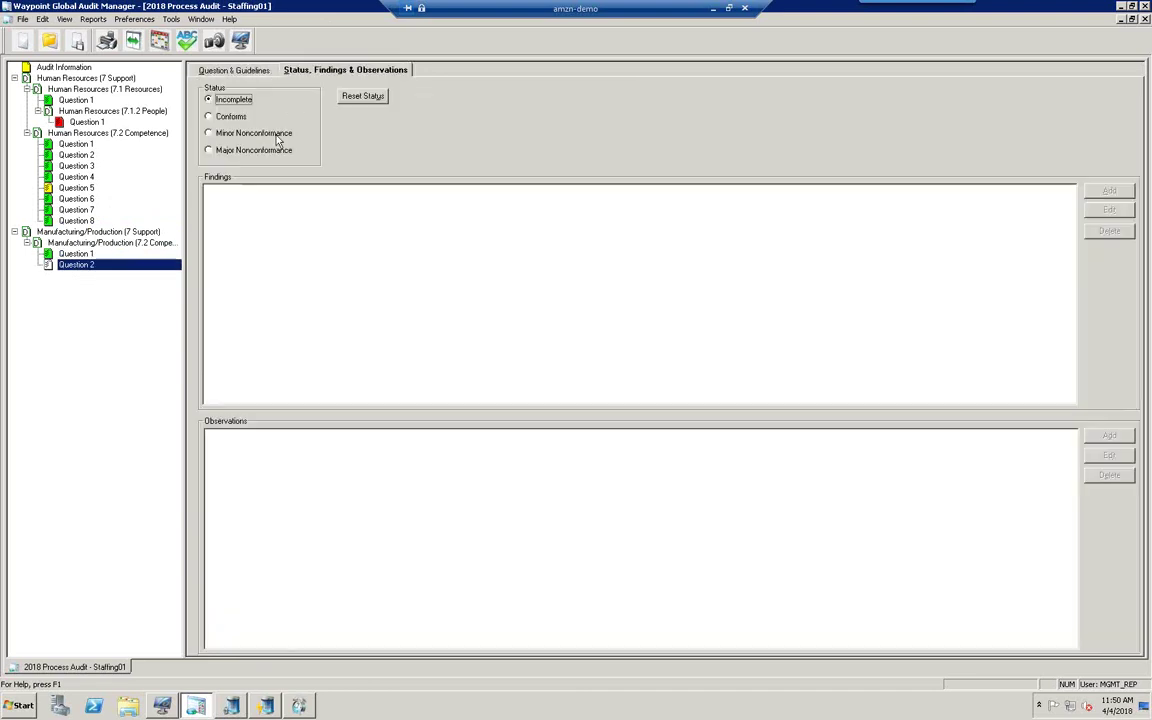
left_click(209, 117)
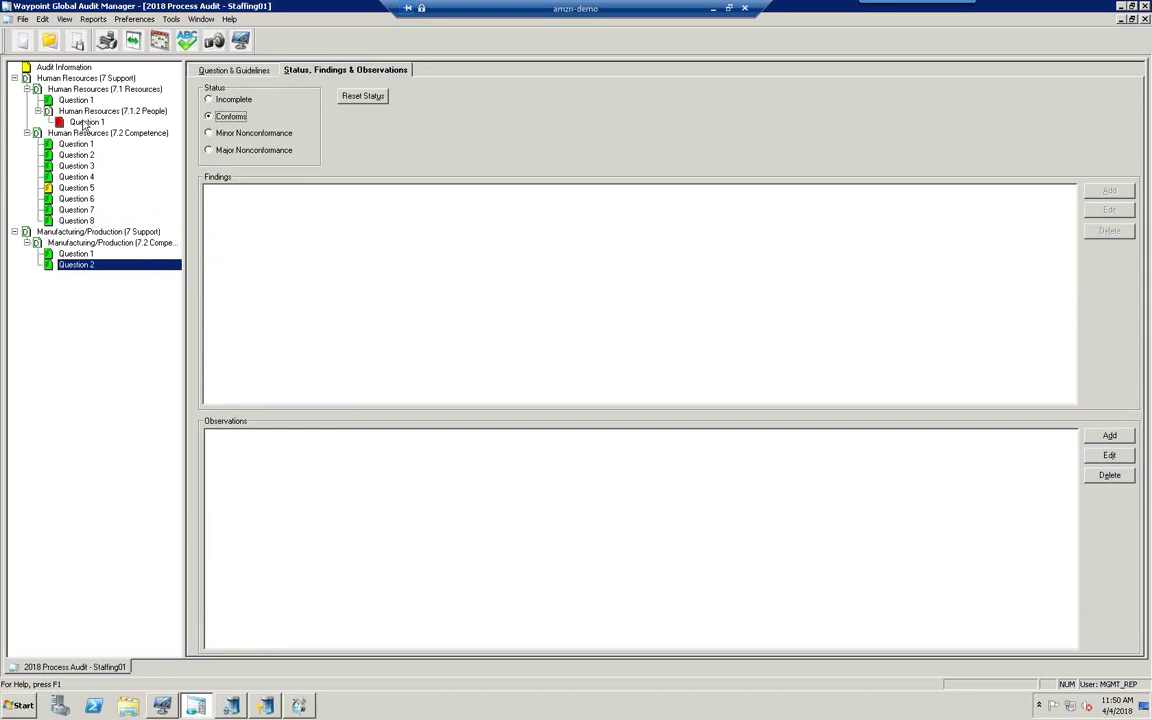
- Add audit notes stating that the team was welcomed, auditees were gracious and well informed, and a couple of issues were recorded as findings
left_click(70, 67)
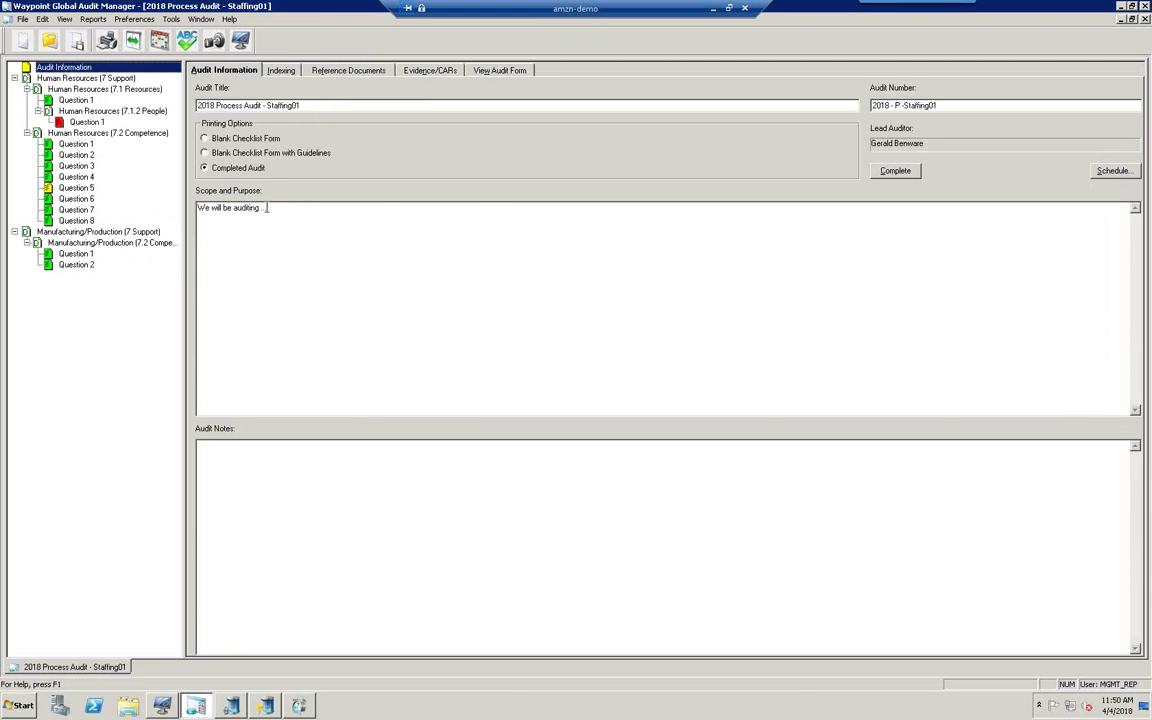
left_click(270, 445)
type("The audit team was welcomed wherever we went. The auditees were gracious, respectful and as it turned out, very well informed, overall. We found a couple of issues and they were recorded as findings.")
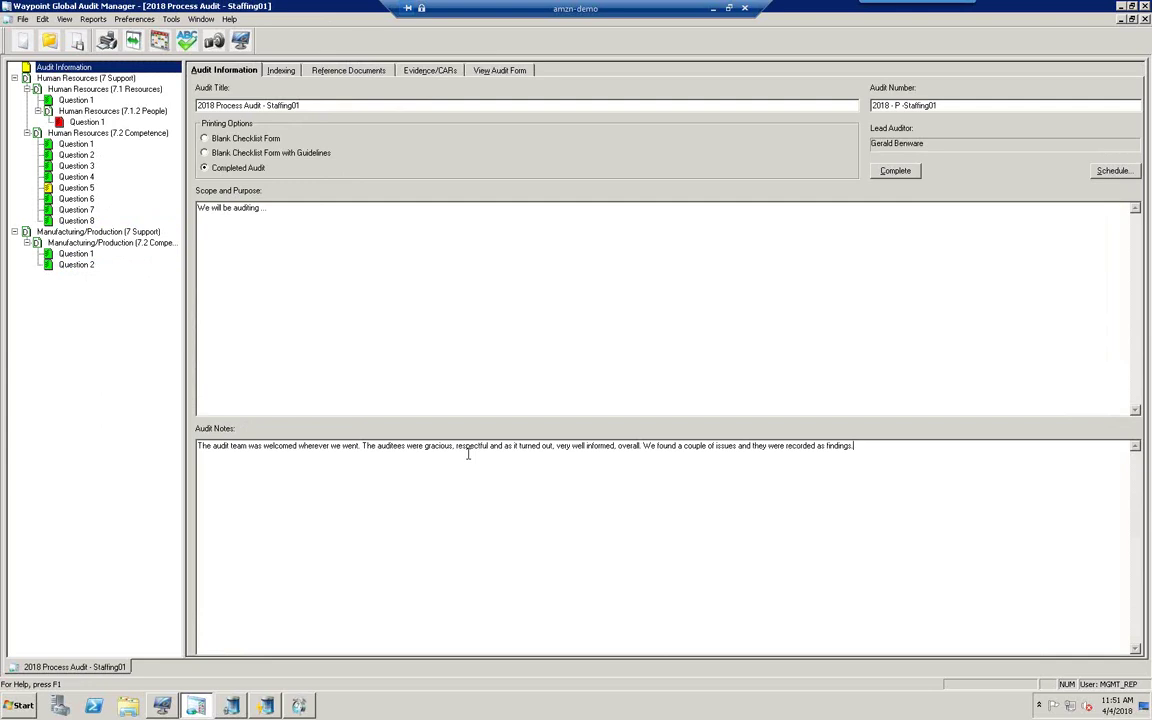
- Complete the 2018 Process Audit - Staffing01 and open 7.2 Competence Question 2 in the completed audit
left_click(895, 171)
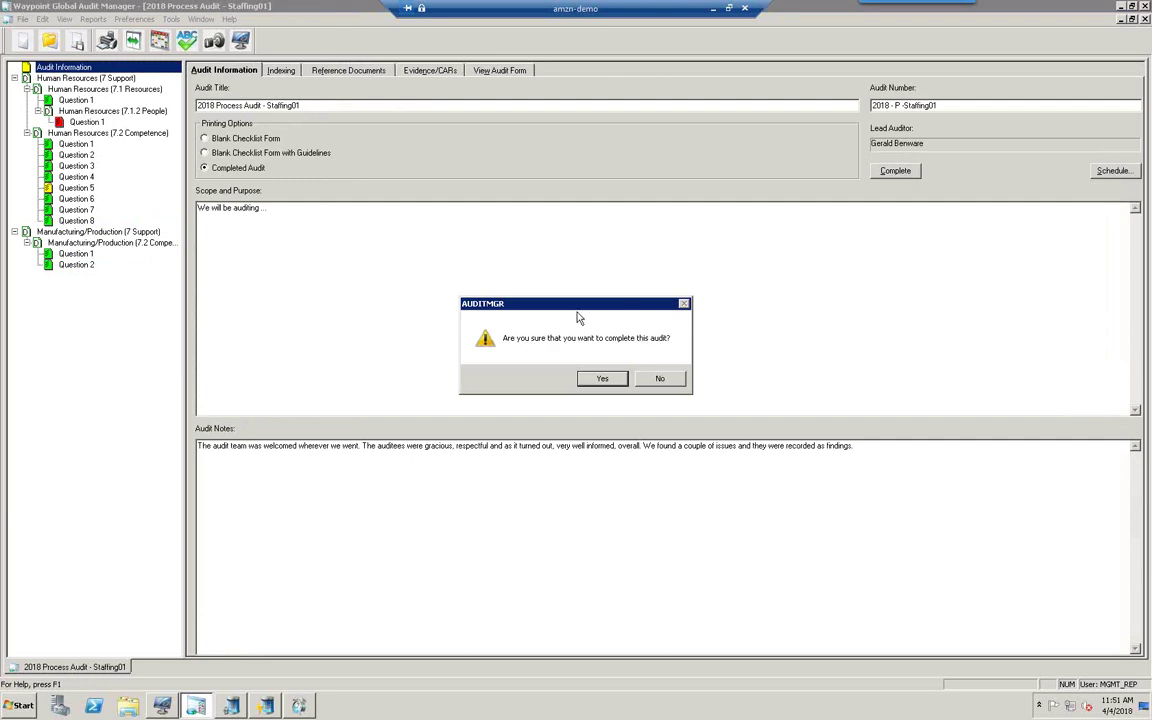
left_click(604, 379)
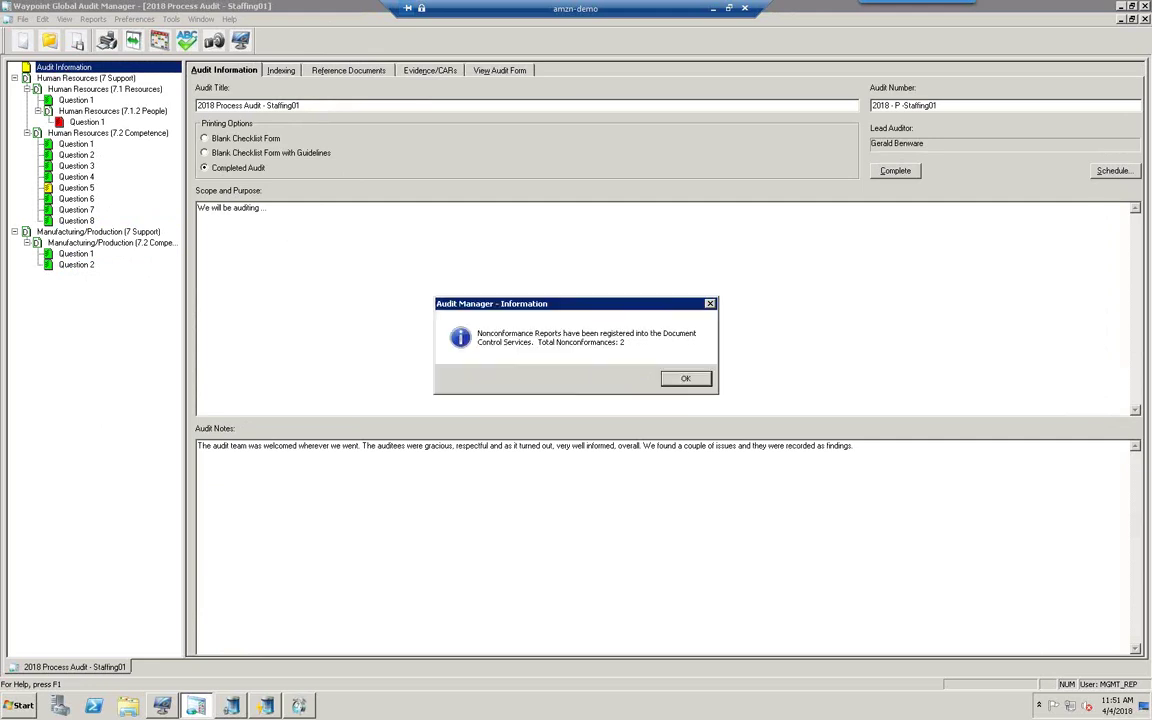
left_click(677, 381)
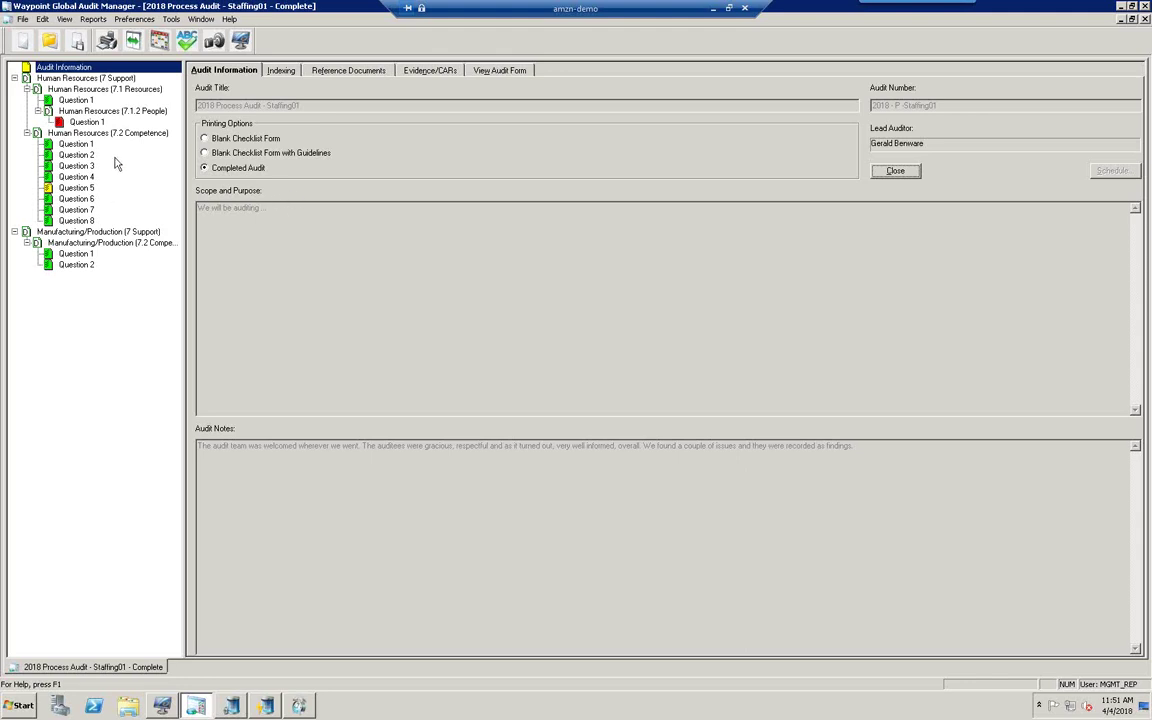
left_click(77, 156)
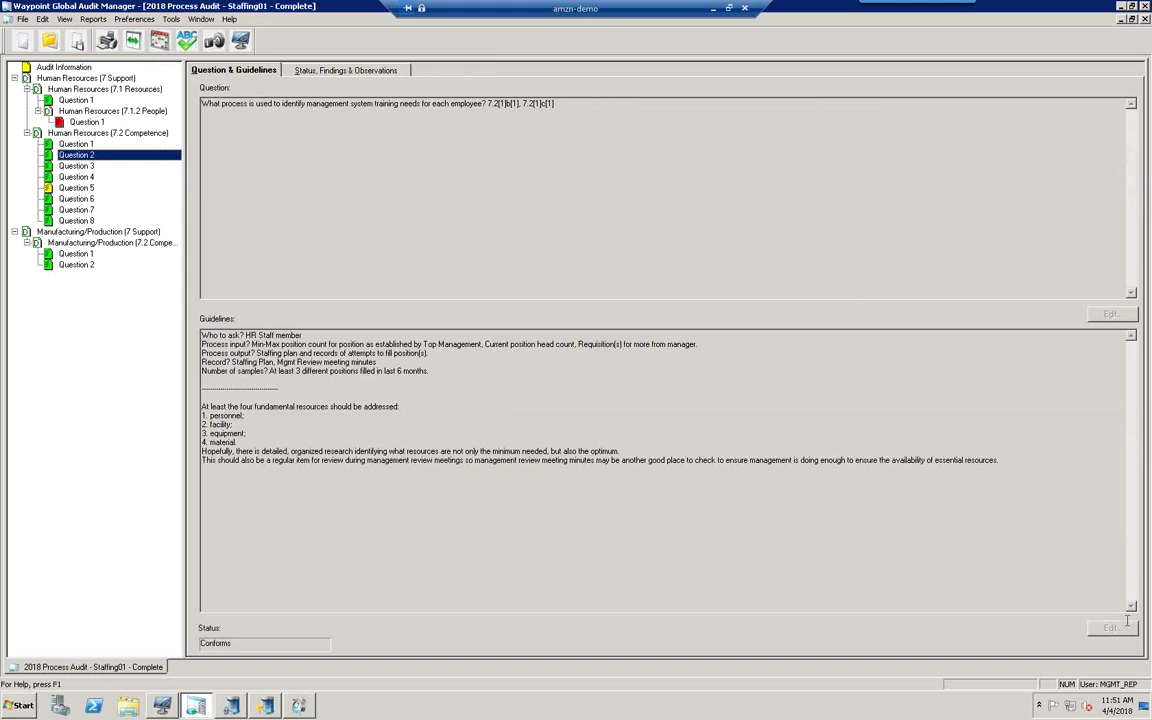
- Review Question 2's observations in the completed audit, and view the nonconformance report NC 00116 among the audit's corrective action requests
left_click(344, 70)
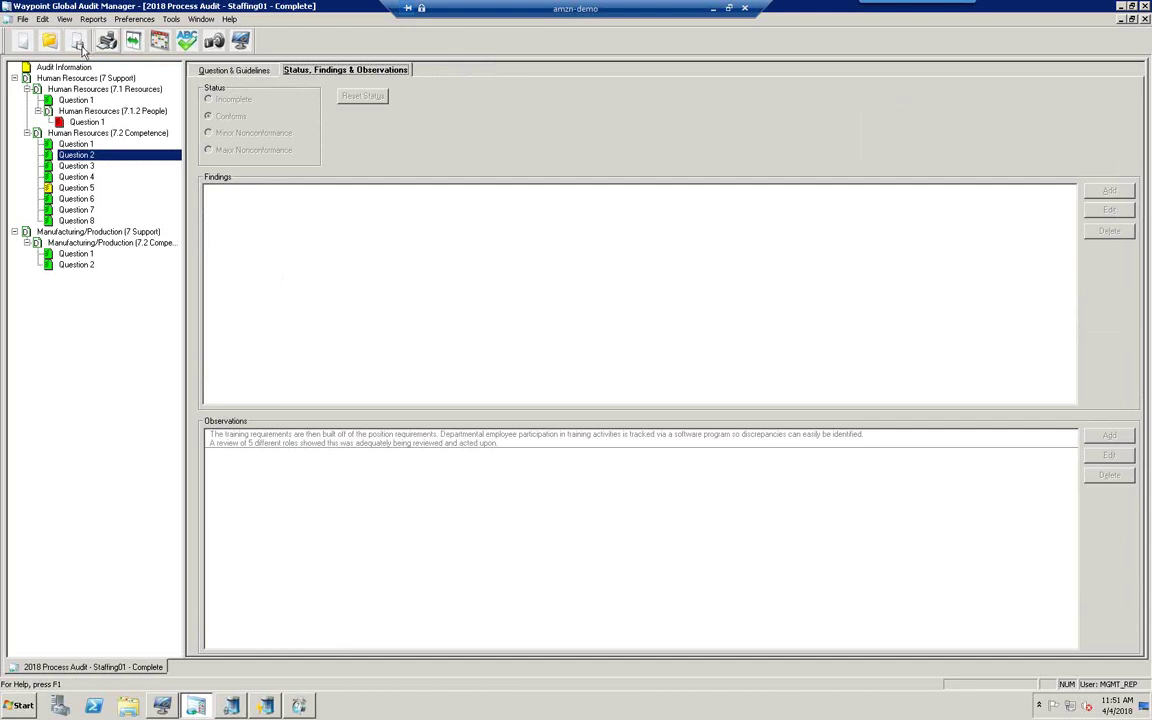
left_click(64, 68)
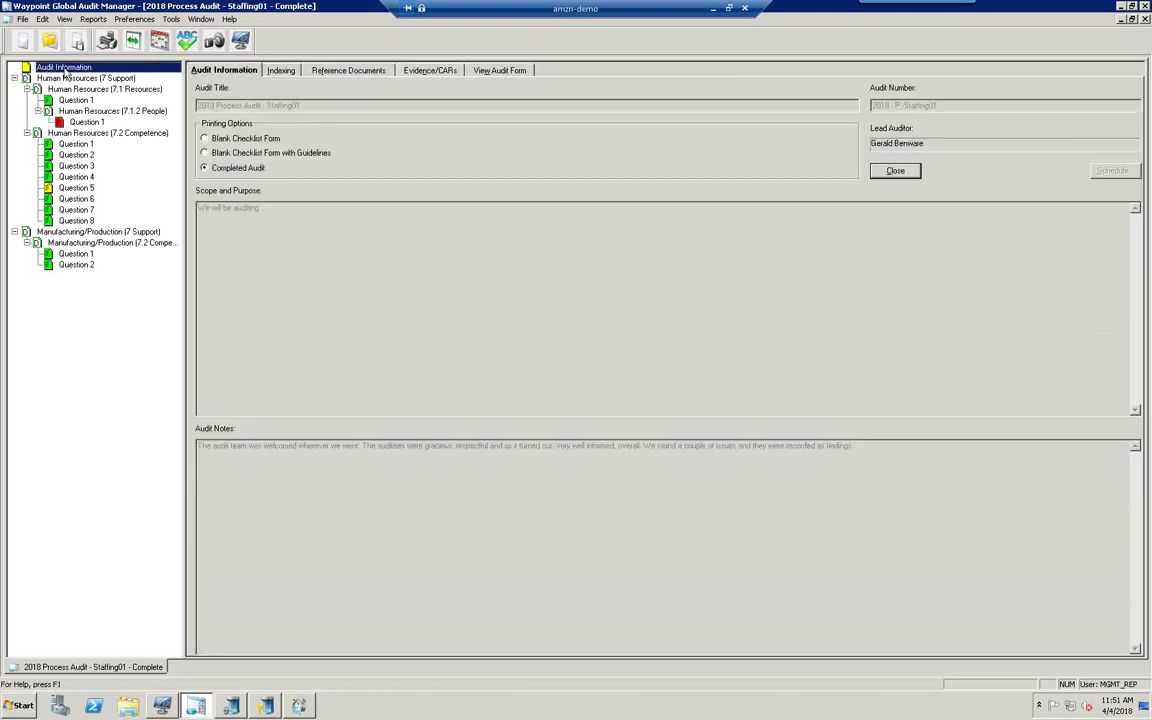
left_click(421, 68)
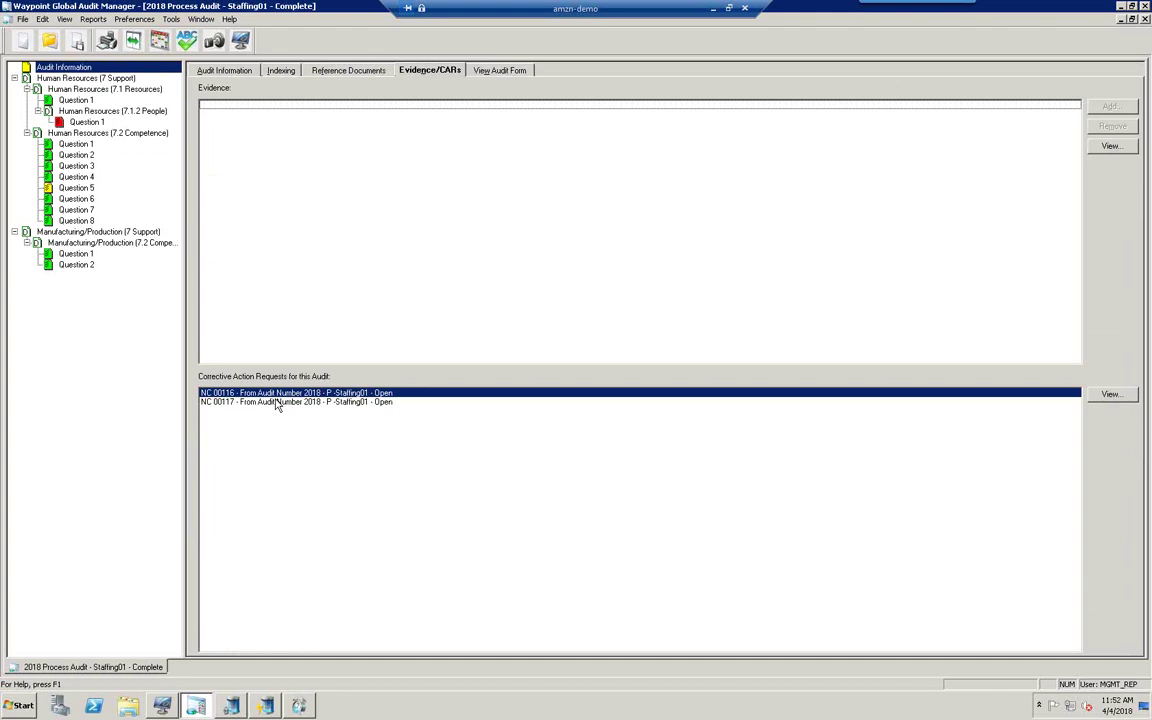
left_click(1117, 398)
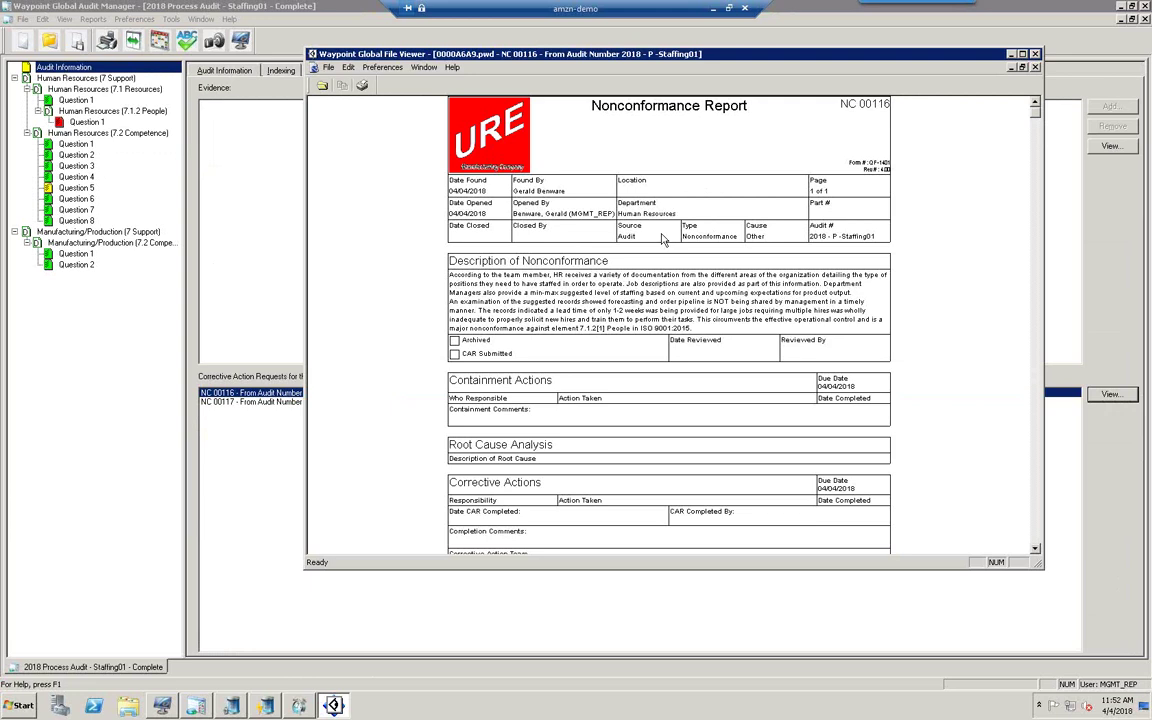
left_click(1036, 67)
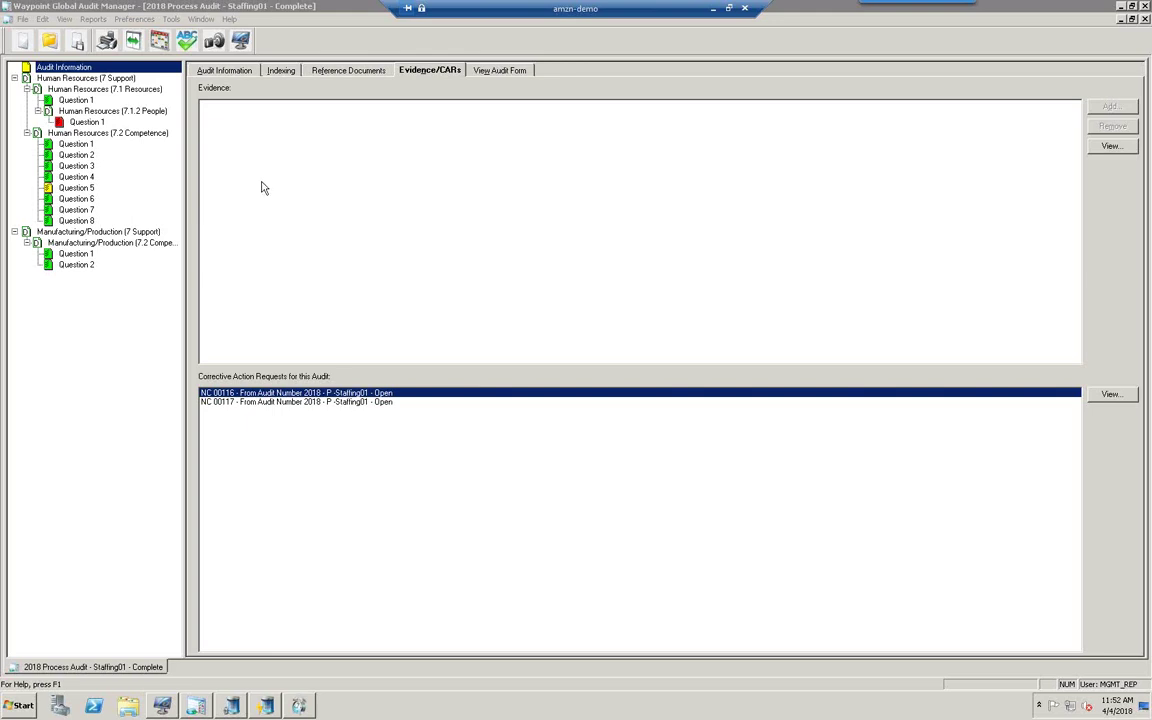
- Try to close out the completed 2018 Process Audit - Staffing01 from its audit information
left_click(201, 70)
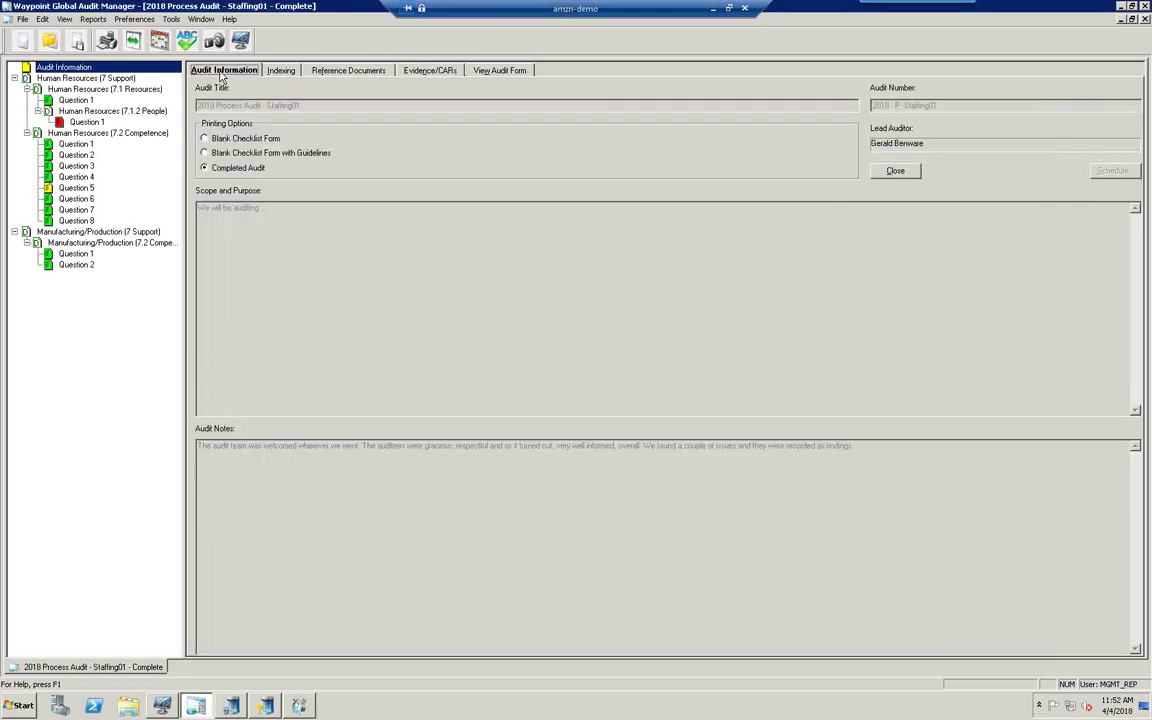
left_click(894, 171)
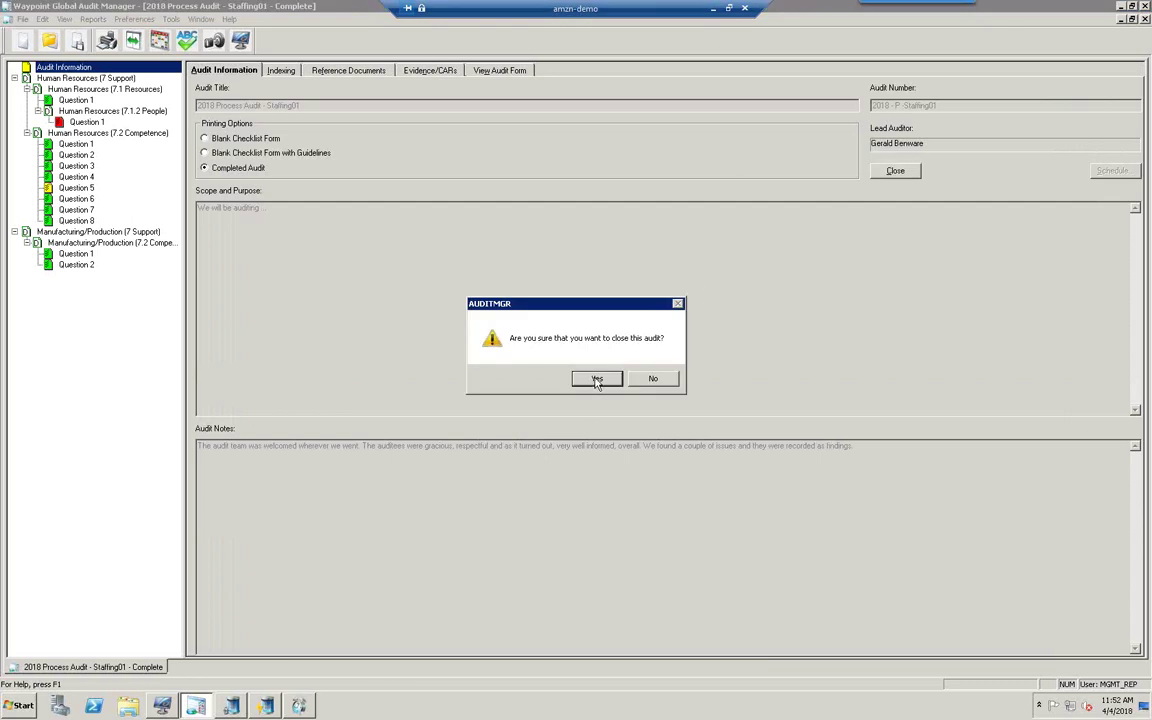
left_click(597, 379)
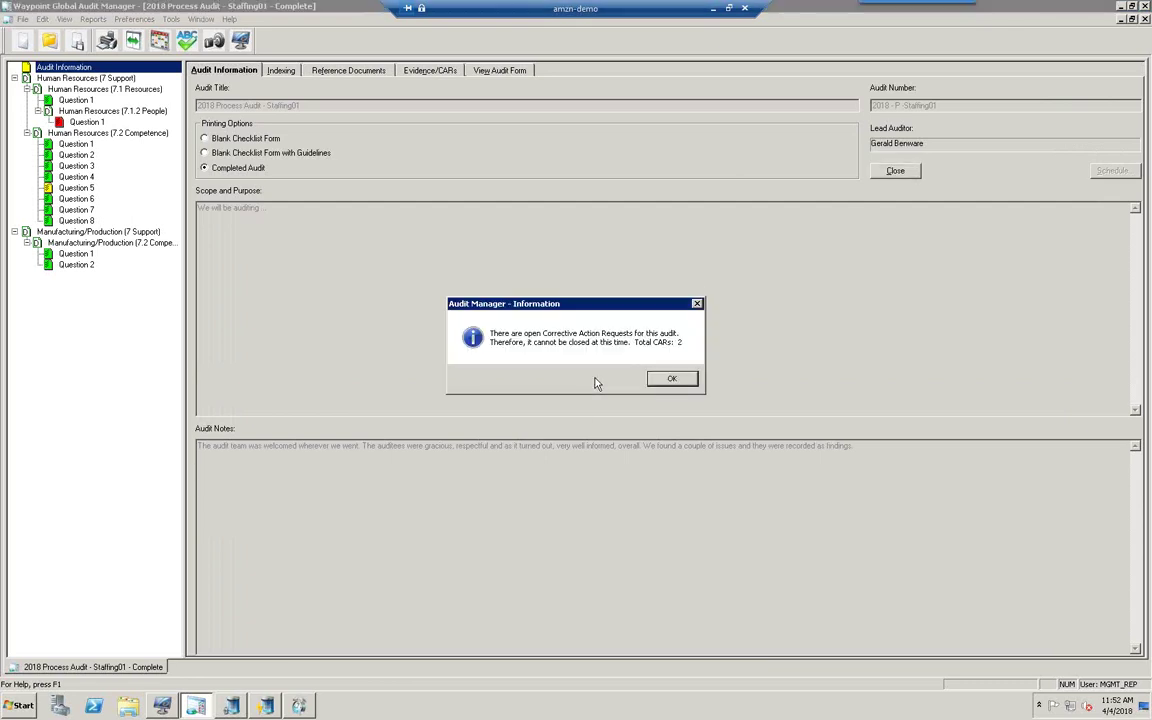
left_click(672, 380)
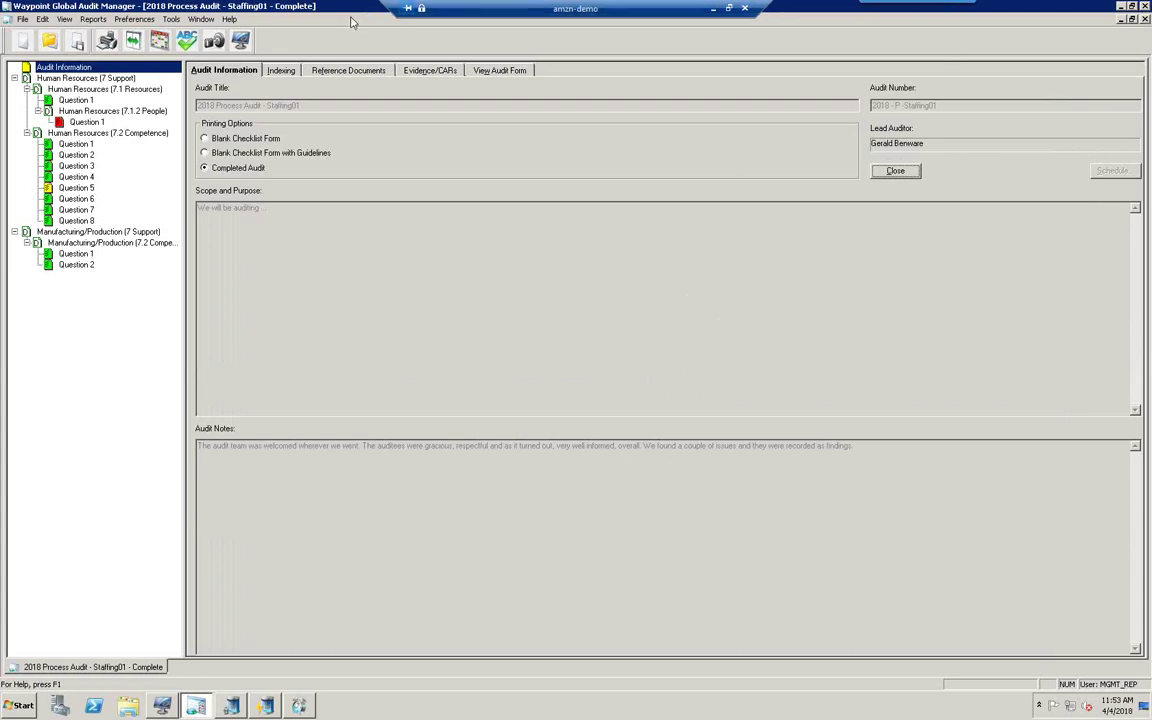
- Exit the audit and Audit Manager, and select the Internal Audit Notification among the action items in Waypoint Global Notify
left_click(1144, 19)
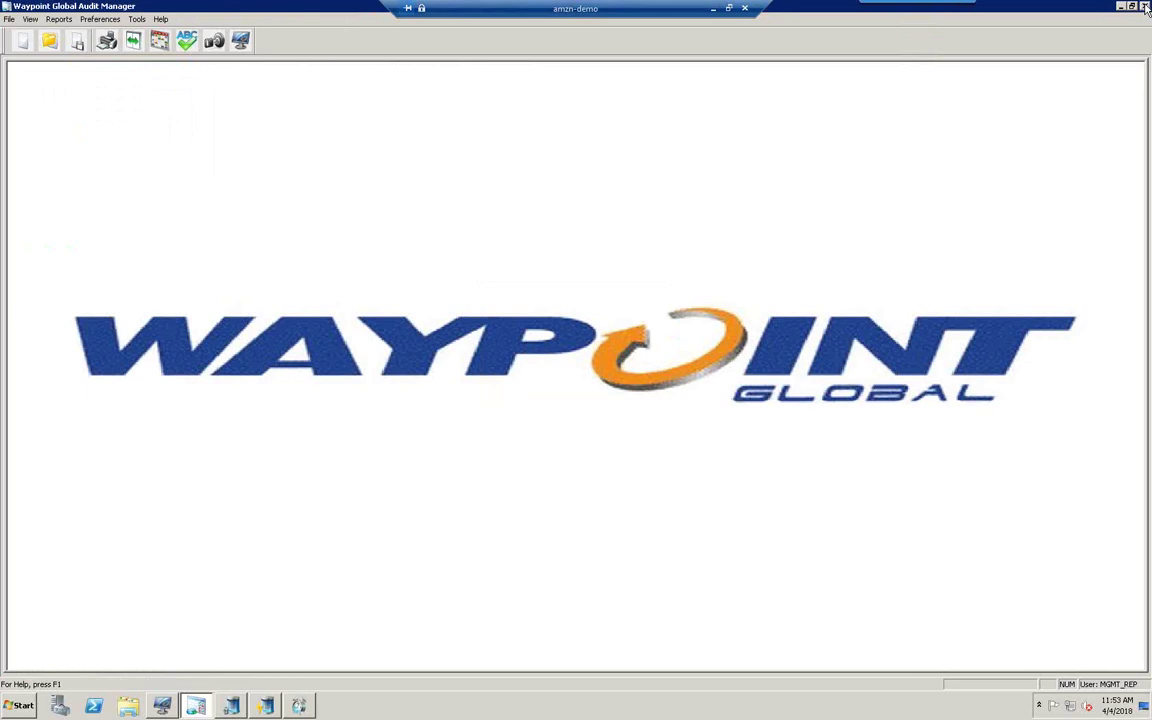
left_click(1146, 8)
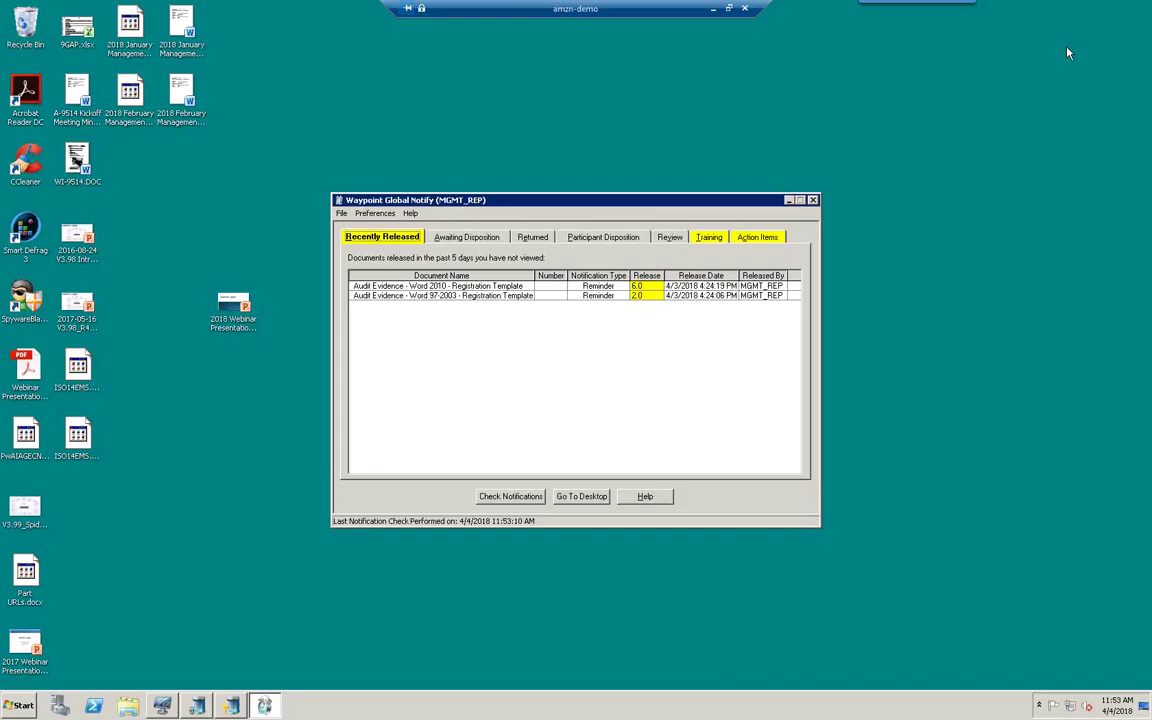
left_click(752, 242)
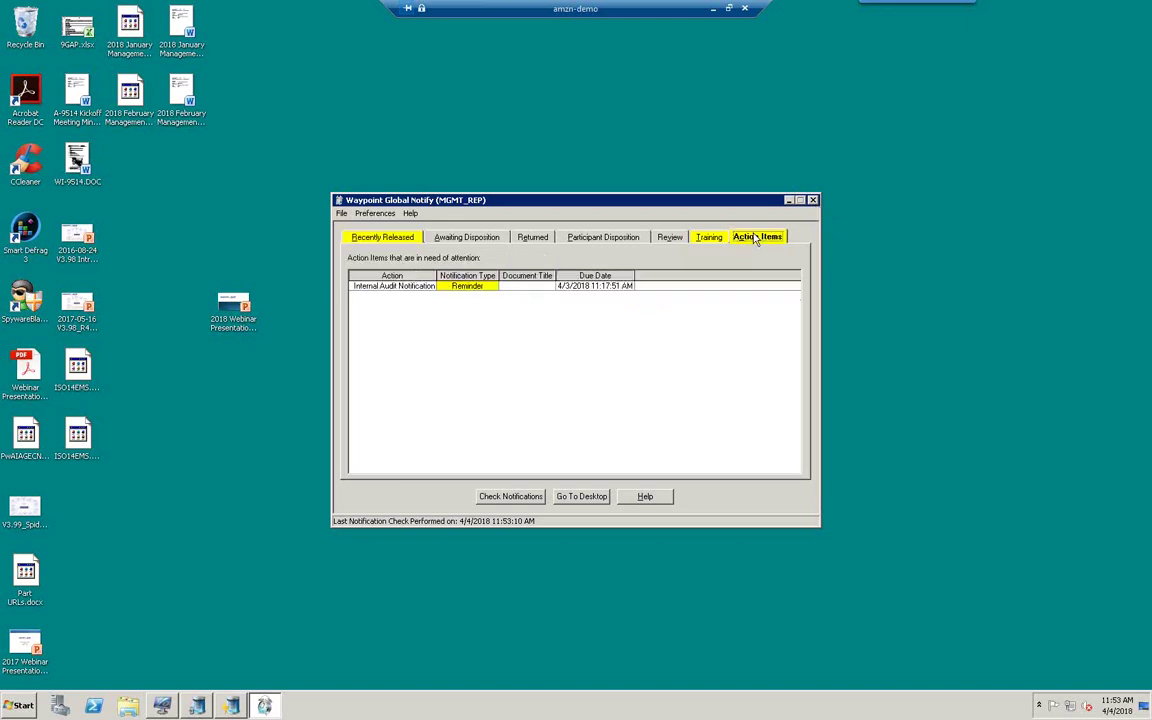
left_click(409, 288)
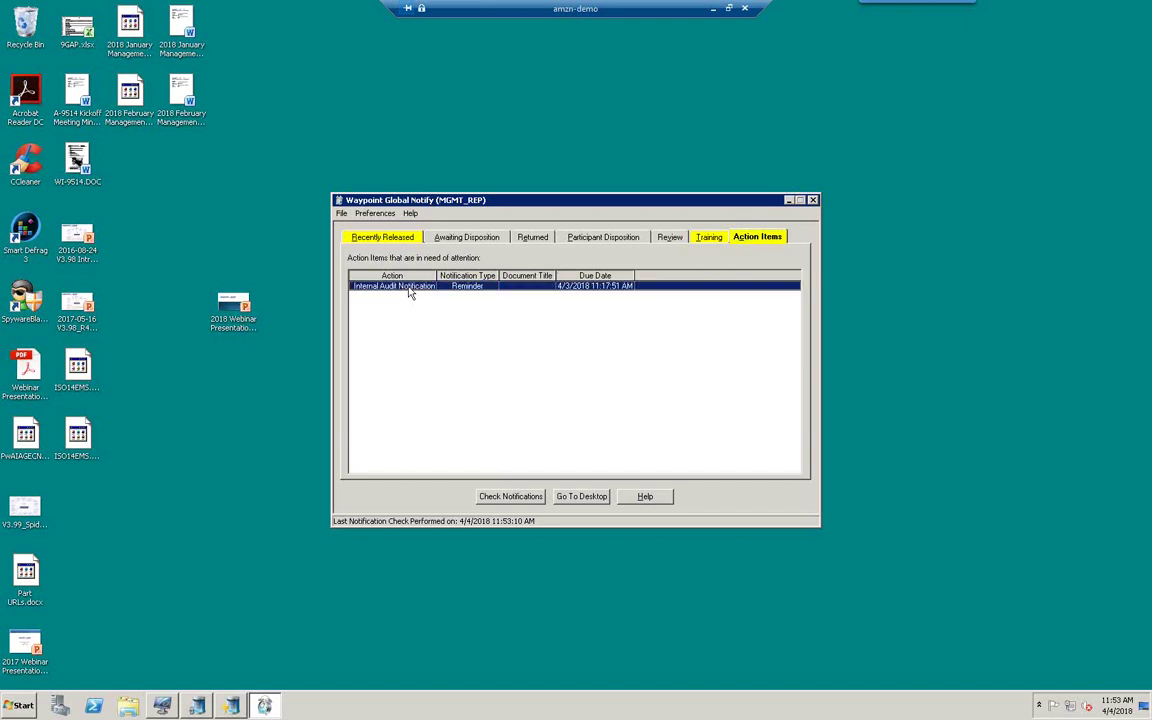
- Switch to Waypoint Global Desktop, view the details of the Internal Audit Notification action item and delete it
left_click(580, 498)
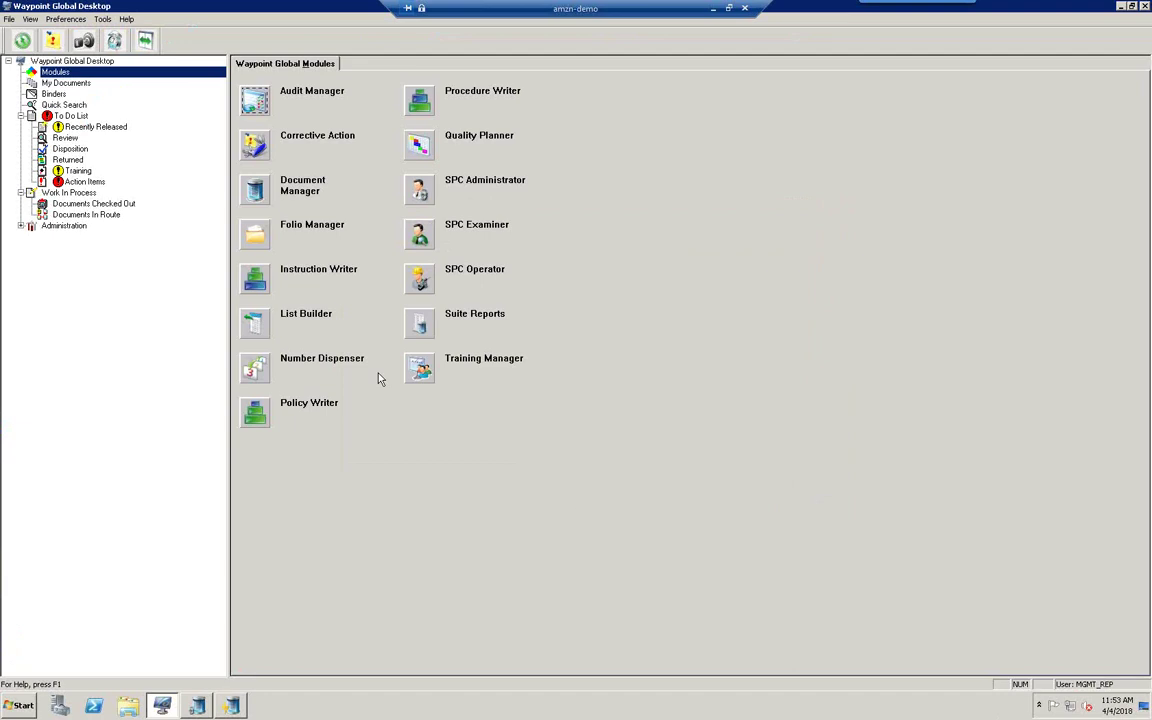
left_click(80, 183)
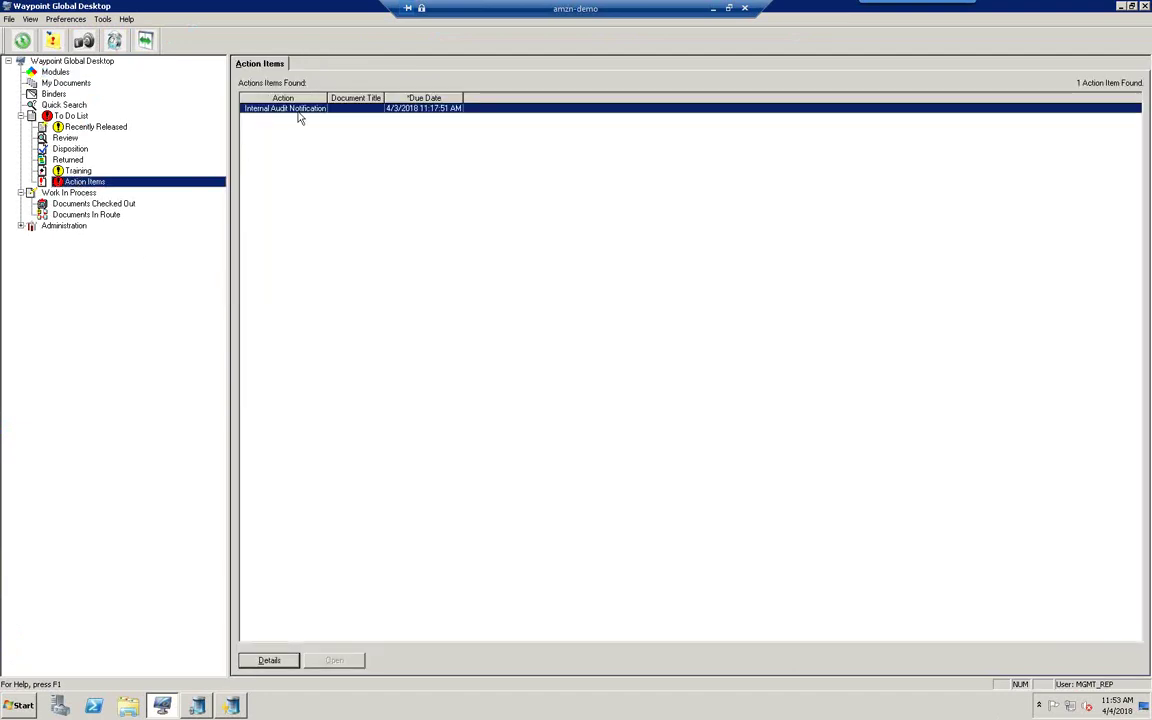
left_click(262, 662)
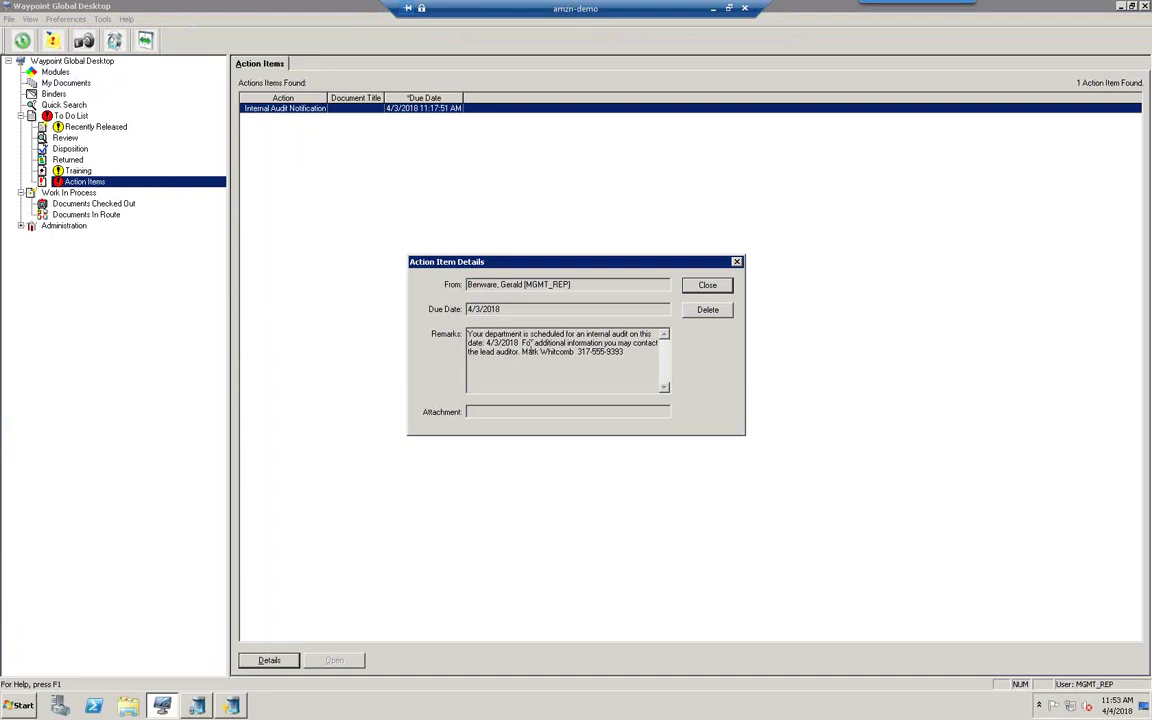
left_click(707, 310)
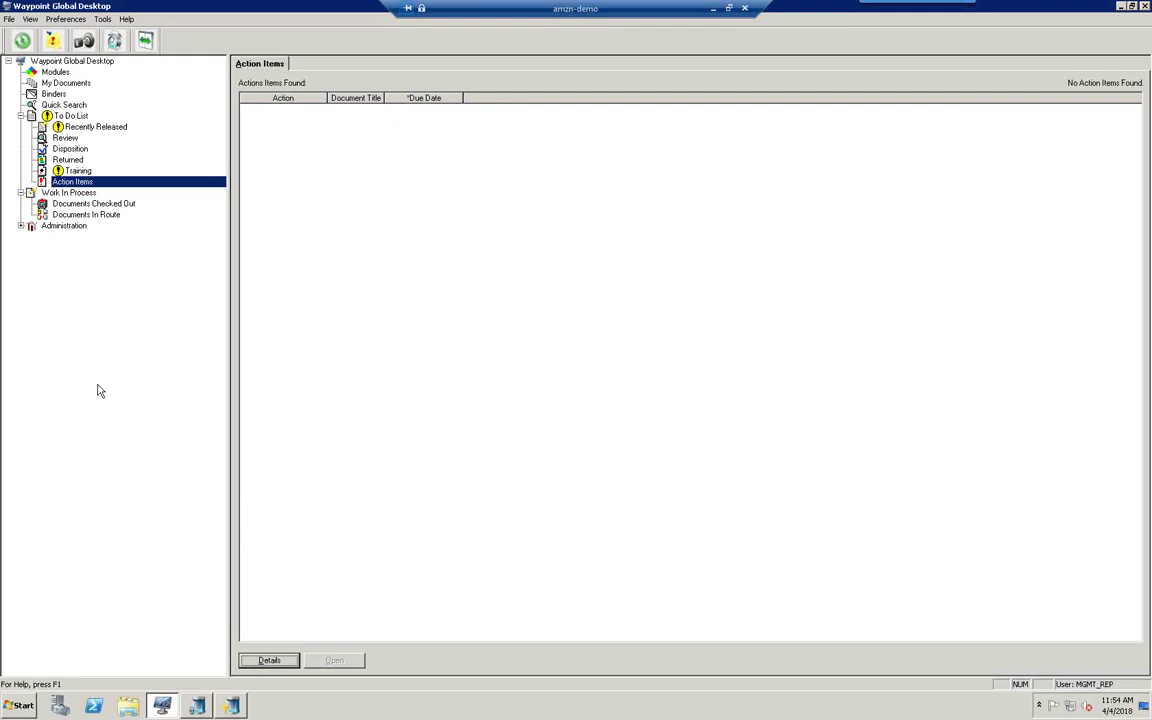
- Review the document, details, access and indexing settings of the Audit Evidence - Word 97-2003 registration template, and exit the template editor
left_click(197, 707)
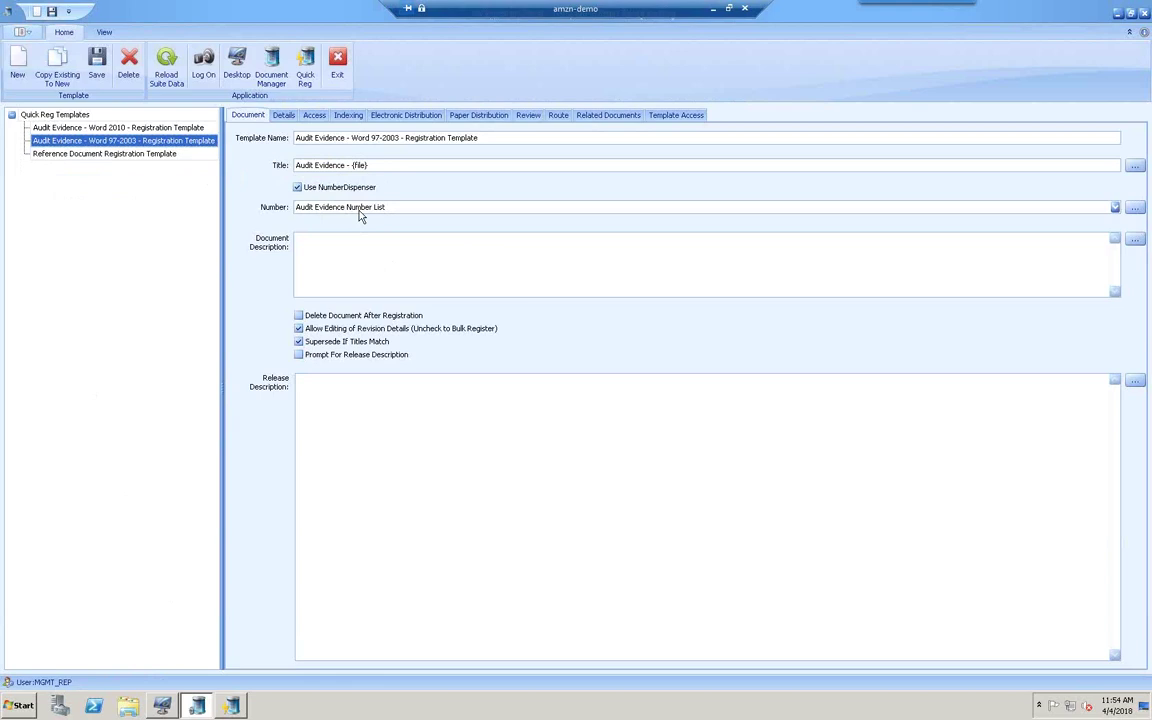
left_click(283, 115)
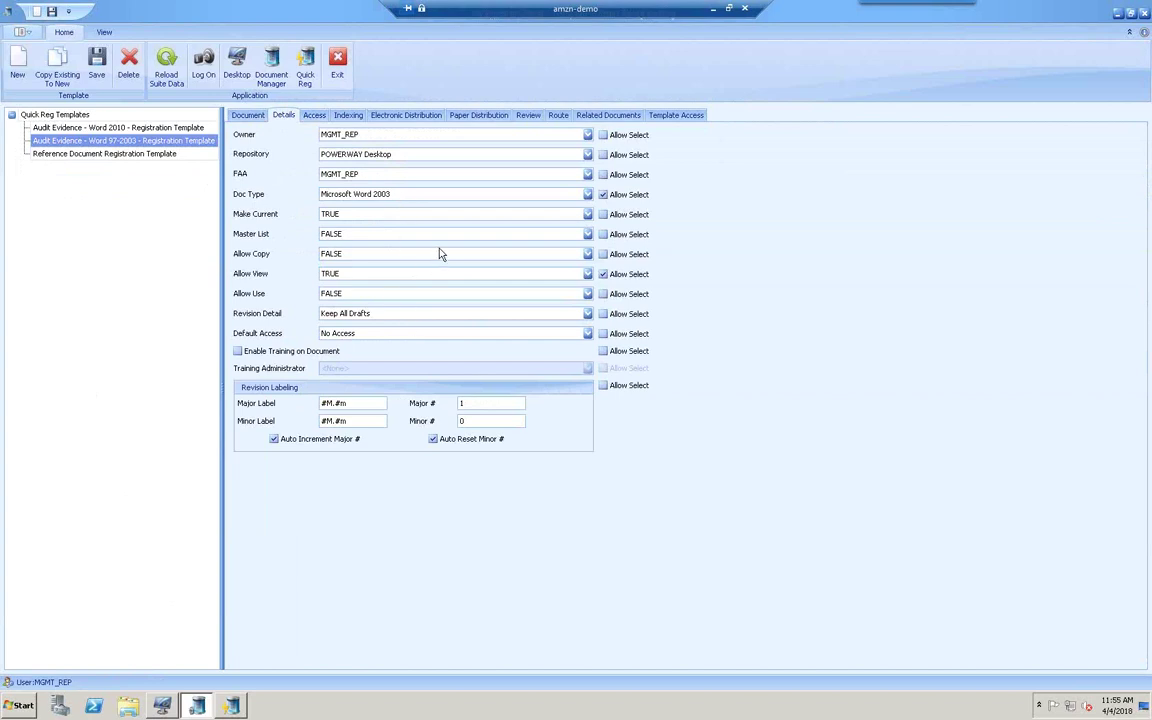
left_click(315, 116)
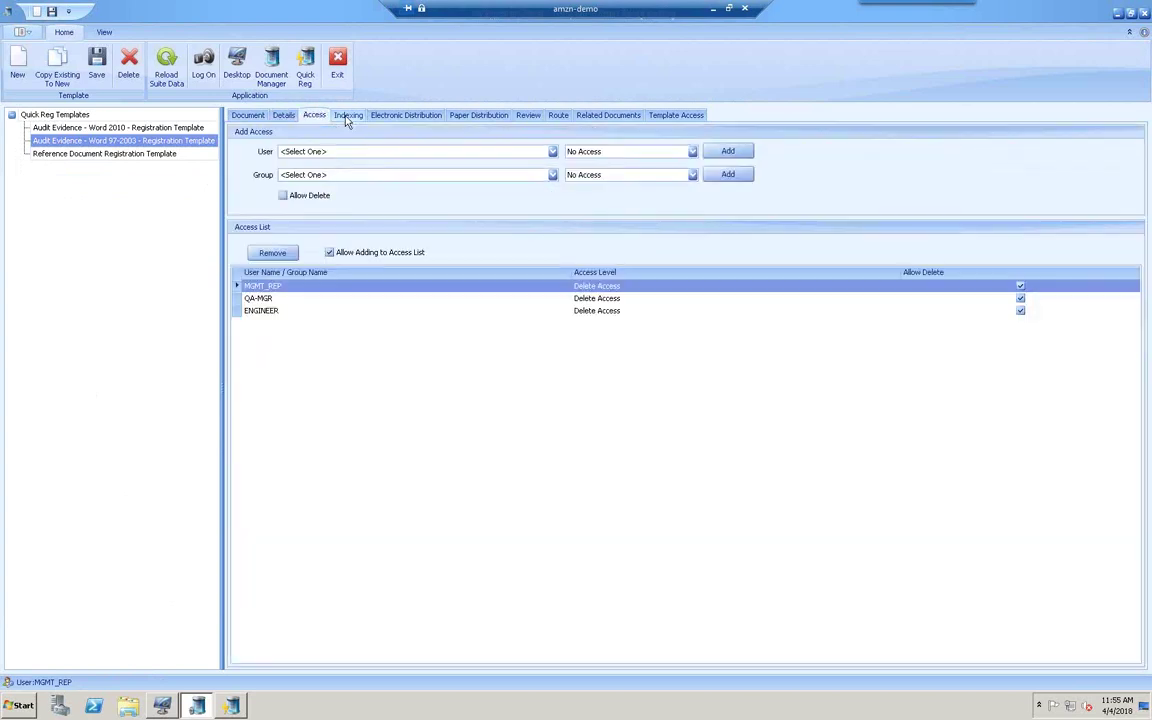
left_click(347, 117)
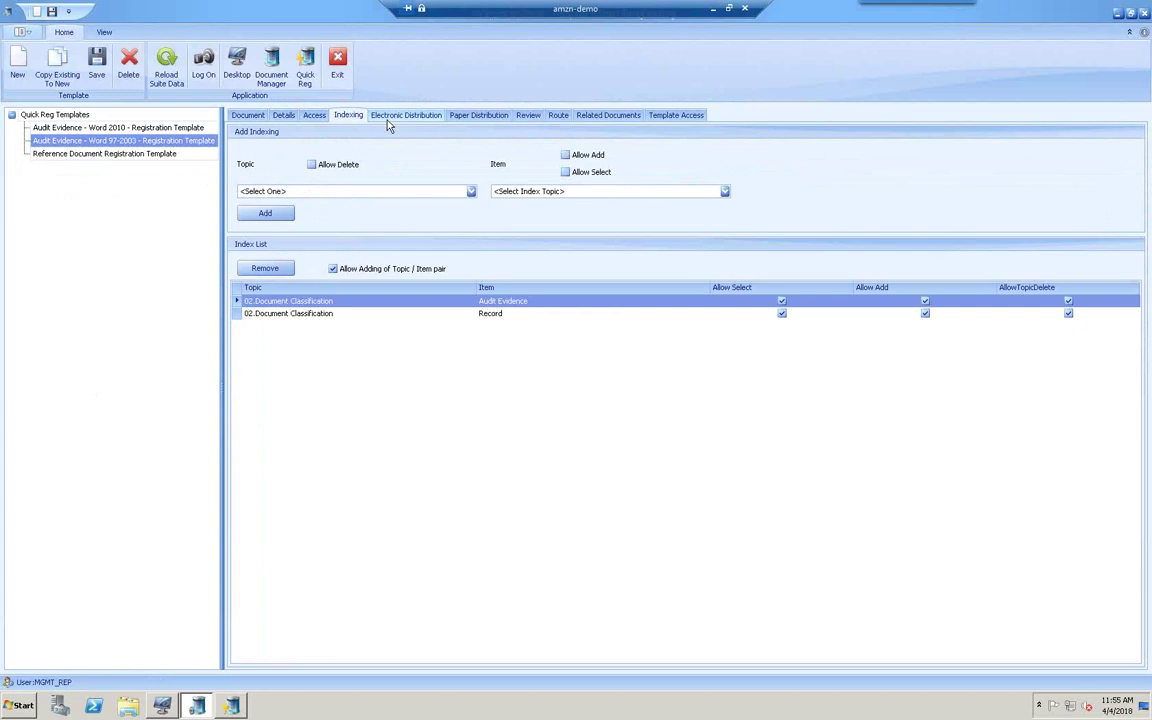
left_click(338, 65)
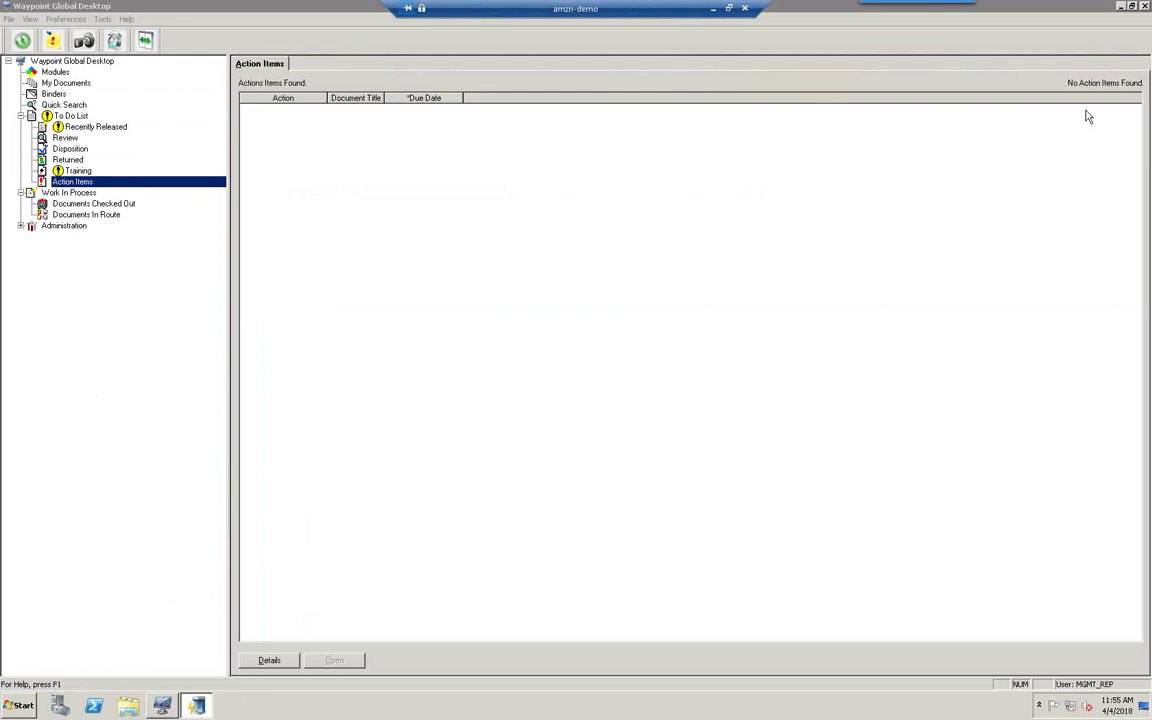
- Minimize Waypoint Global Desktop, switch to Quick Reg, and browse for files to add to the queue without adding any
left_click(1120, 7)
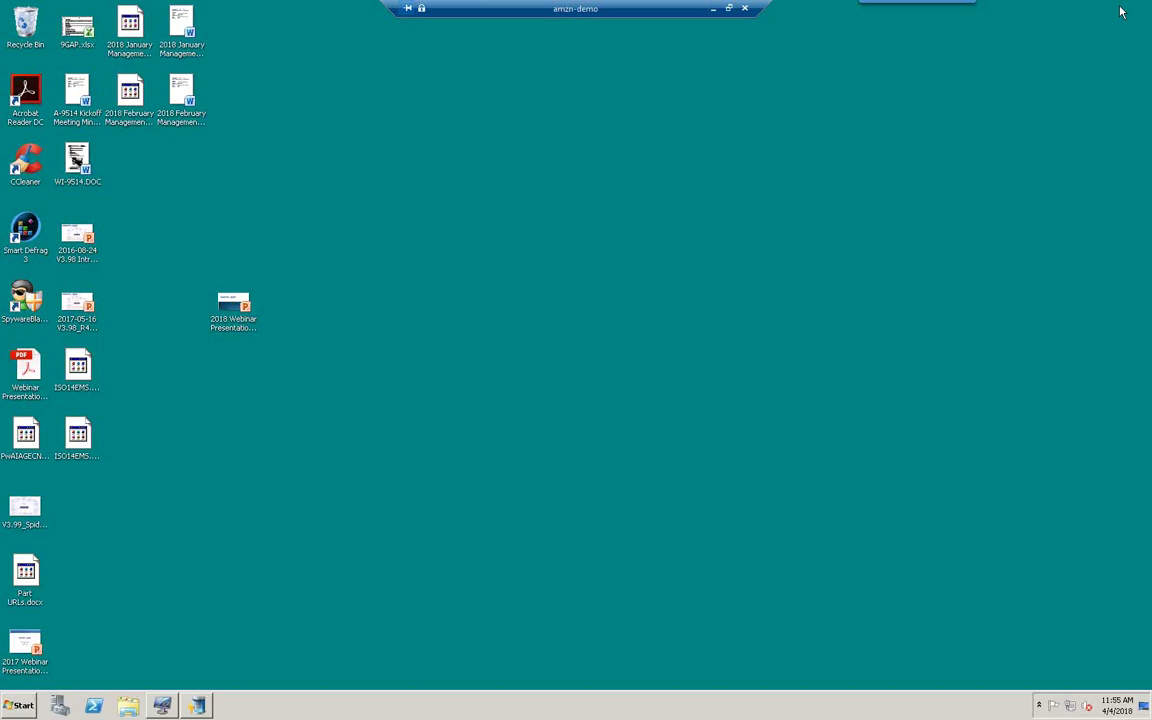
right_click(202, 708)
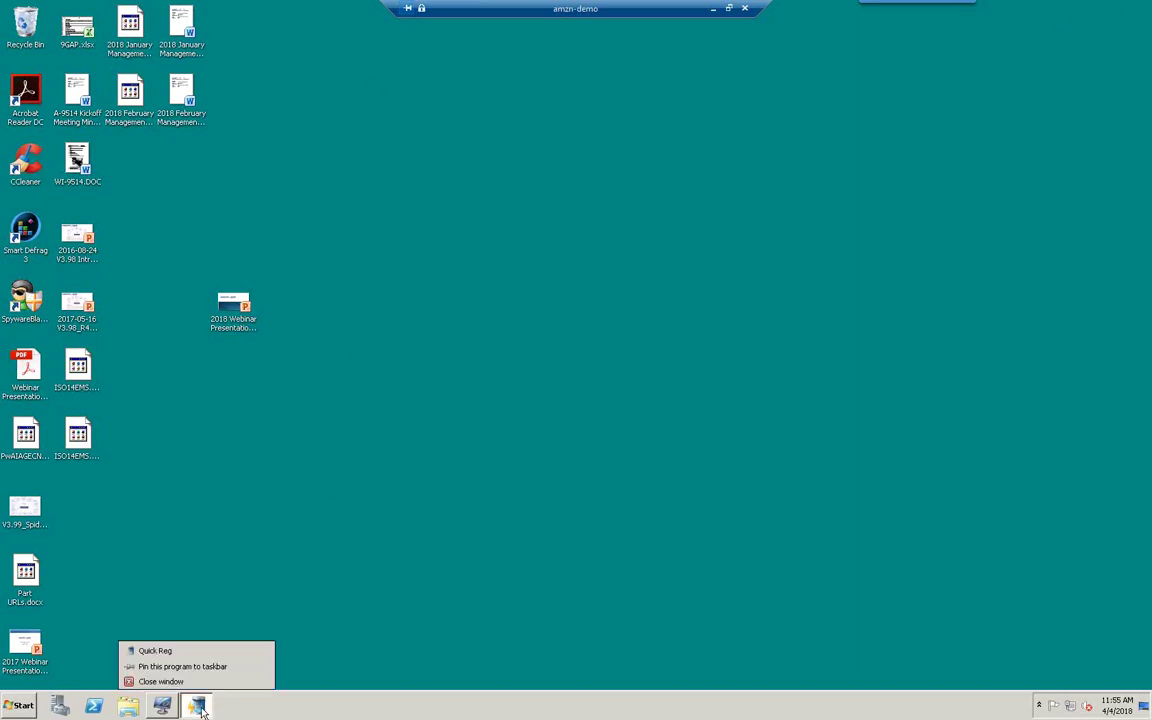
left_click(160, 653)
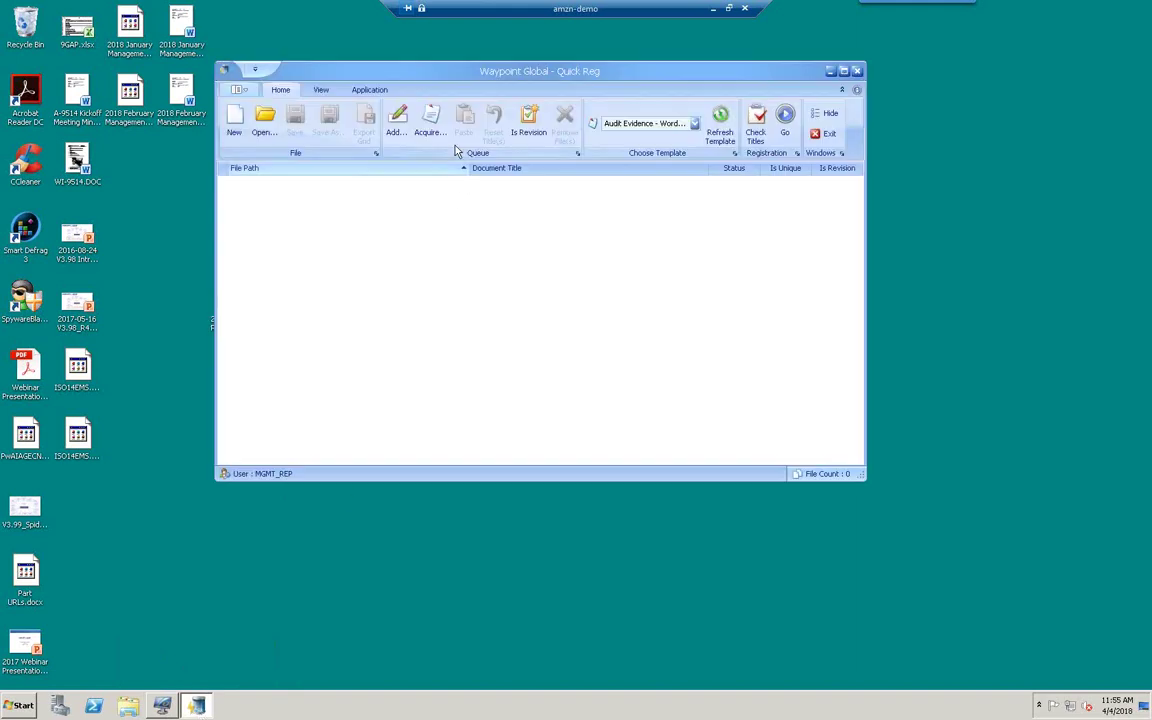
left_click(395, 127)
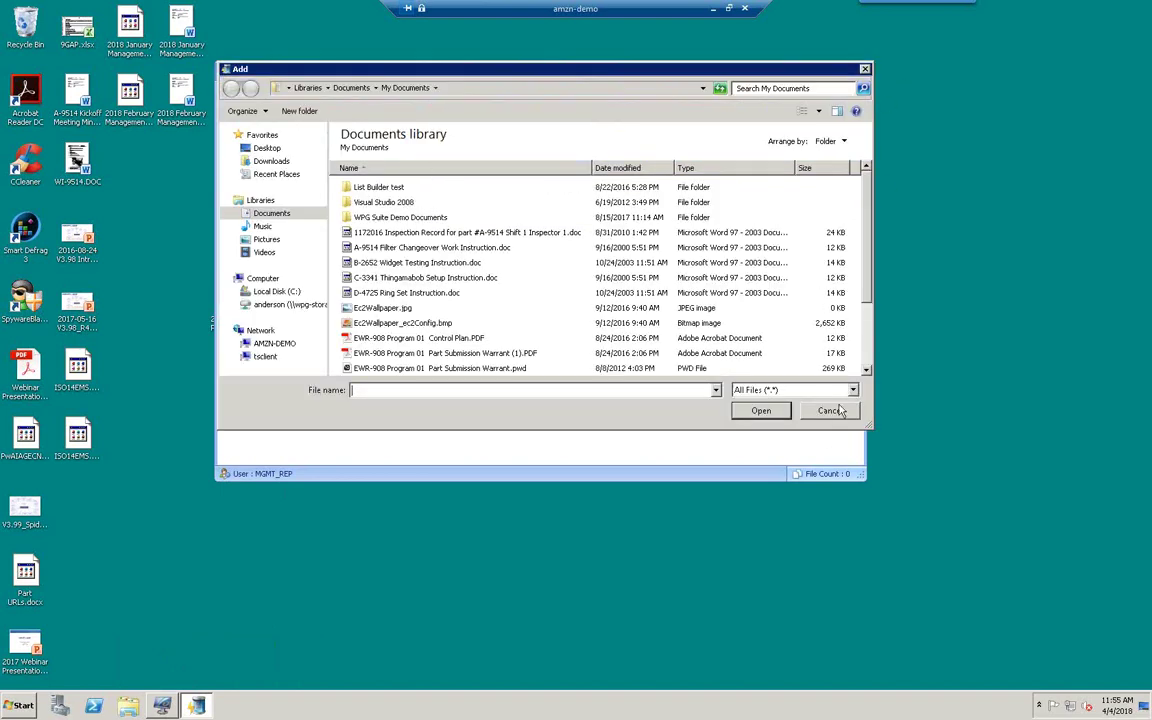
left_click(830, 412)
- Queue the 2018 January and February Management Review Meeting Minutes .doc files with the Audit Evidence - Word 97-2003 registration template
left_click(135, 45)
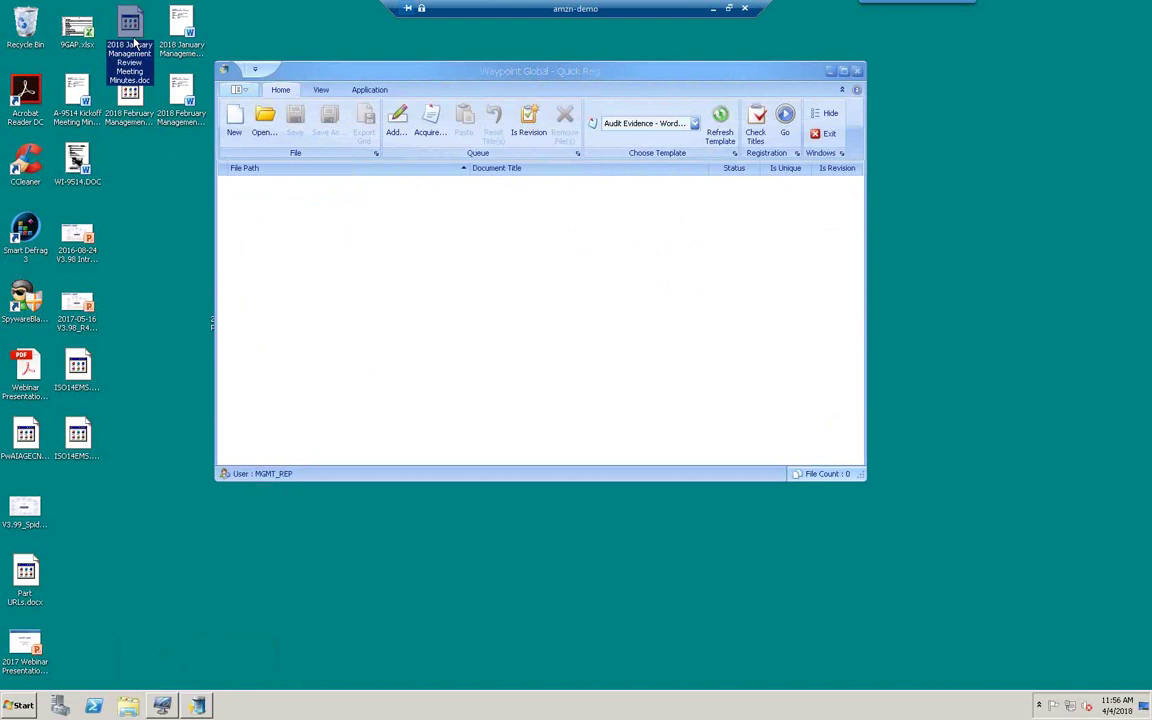
left_click(130, 95)
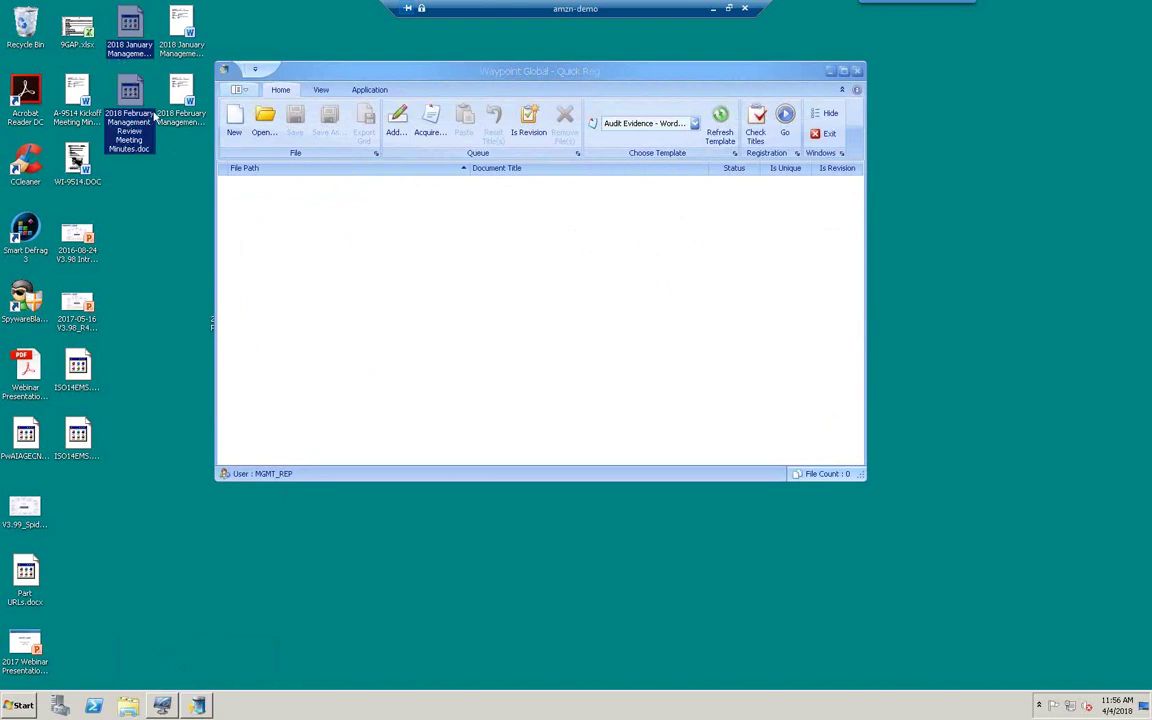
left_click_drag(130, 95, 319, 258)
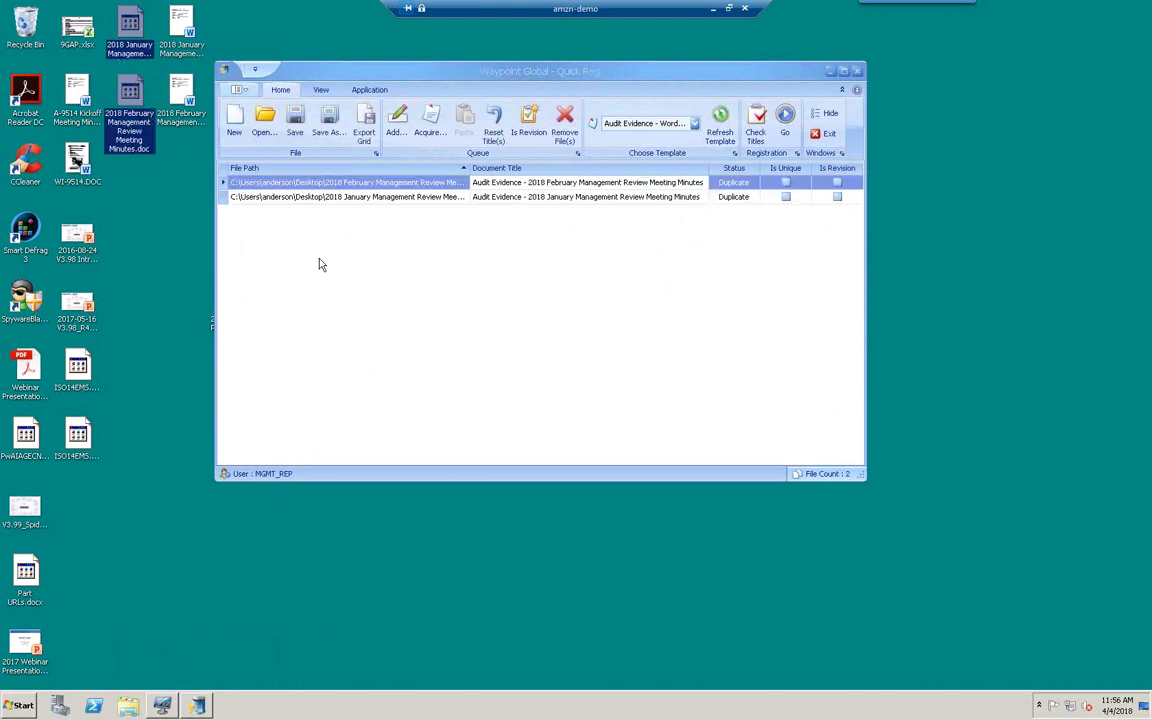
left_click(695, 125)
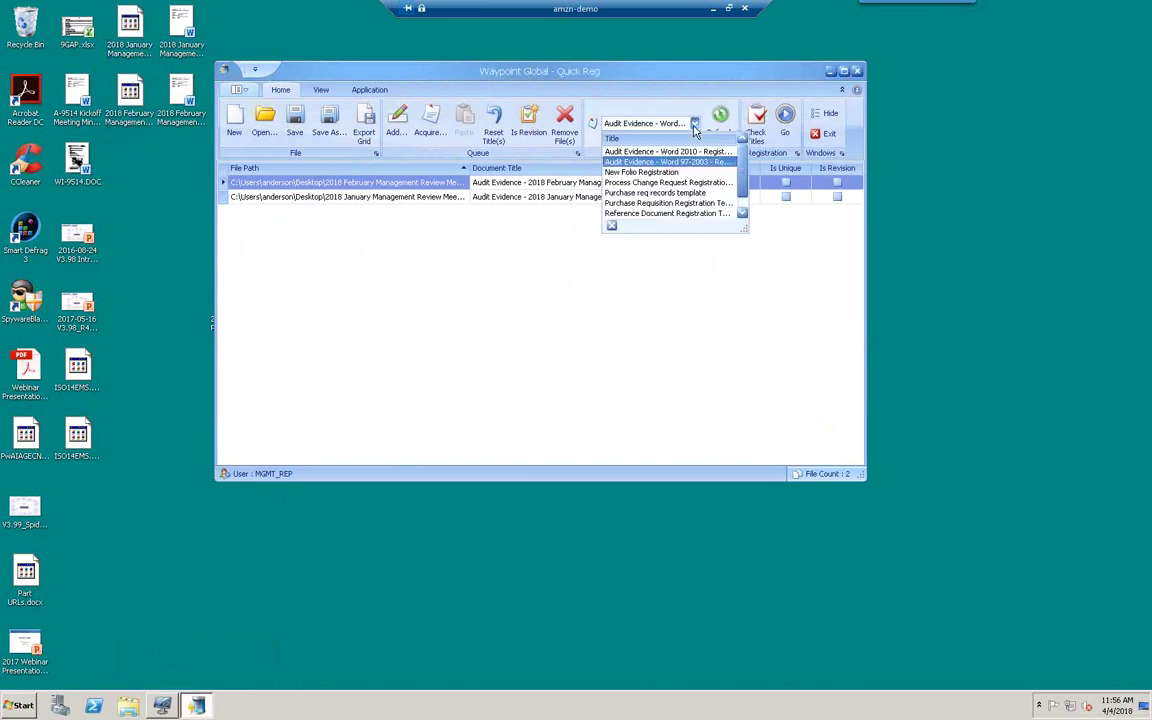
left_click(682, 164)
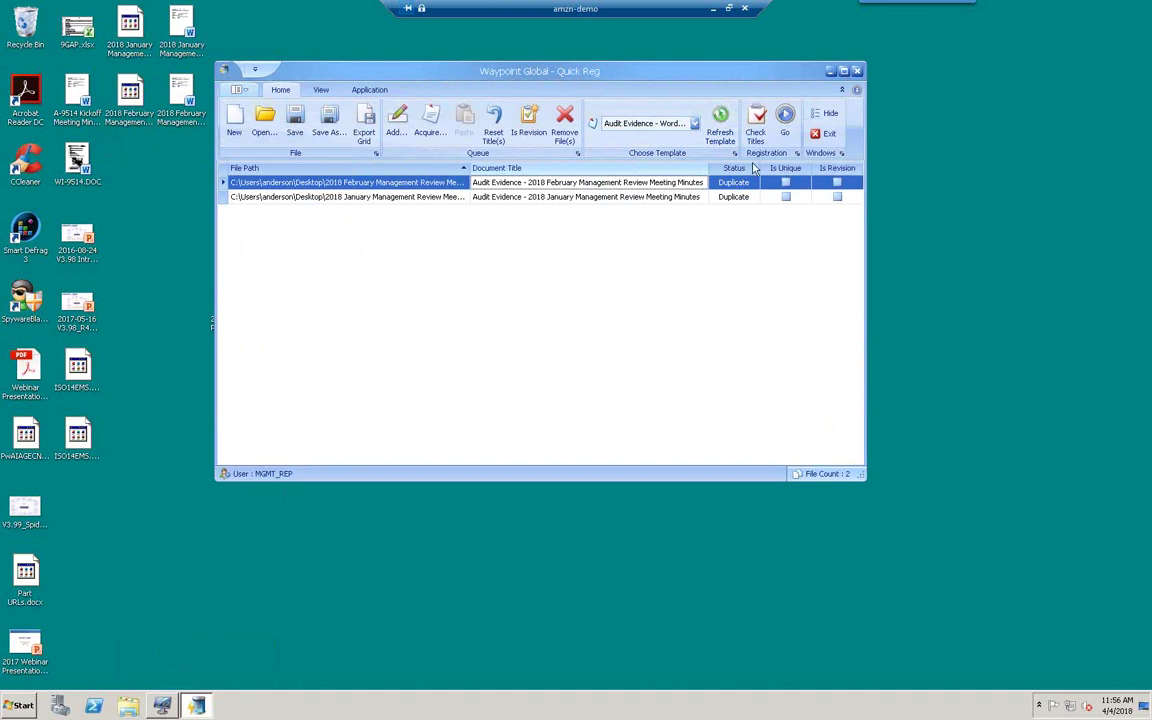
- Append "1" to the document titles of the queued February and January Management Review Meeting Minutes
left_click(705, 183)
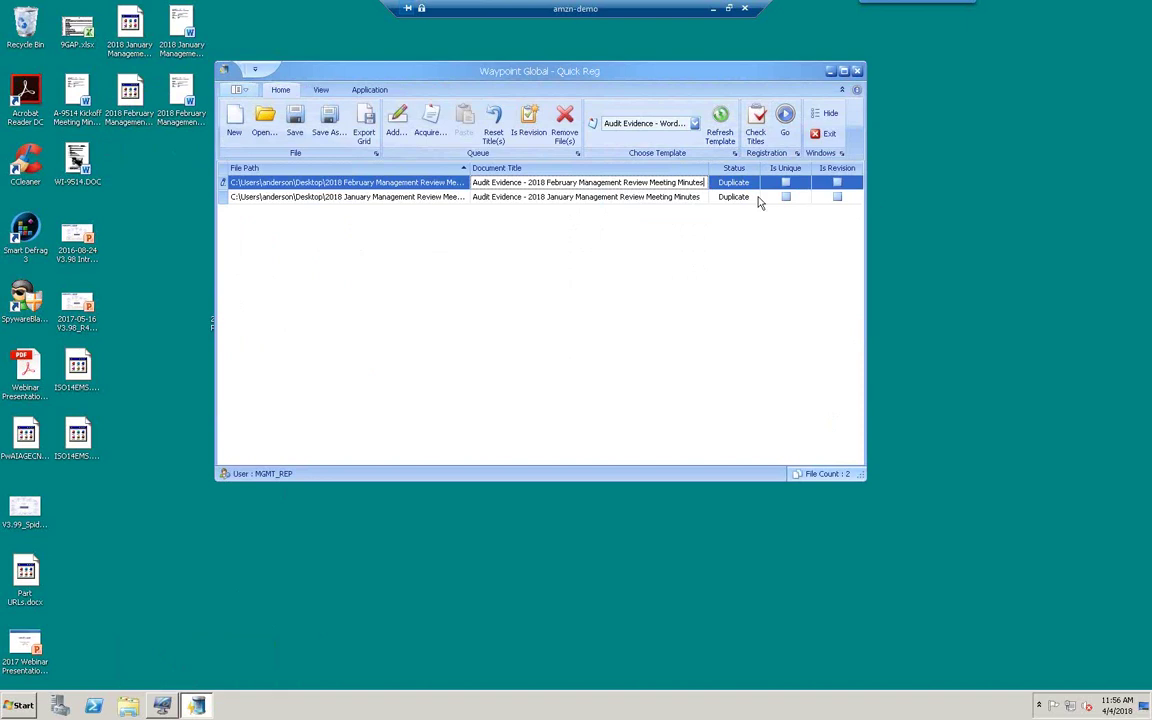
type("1")
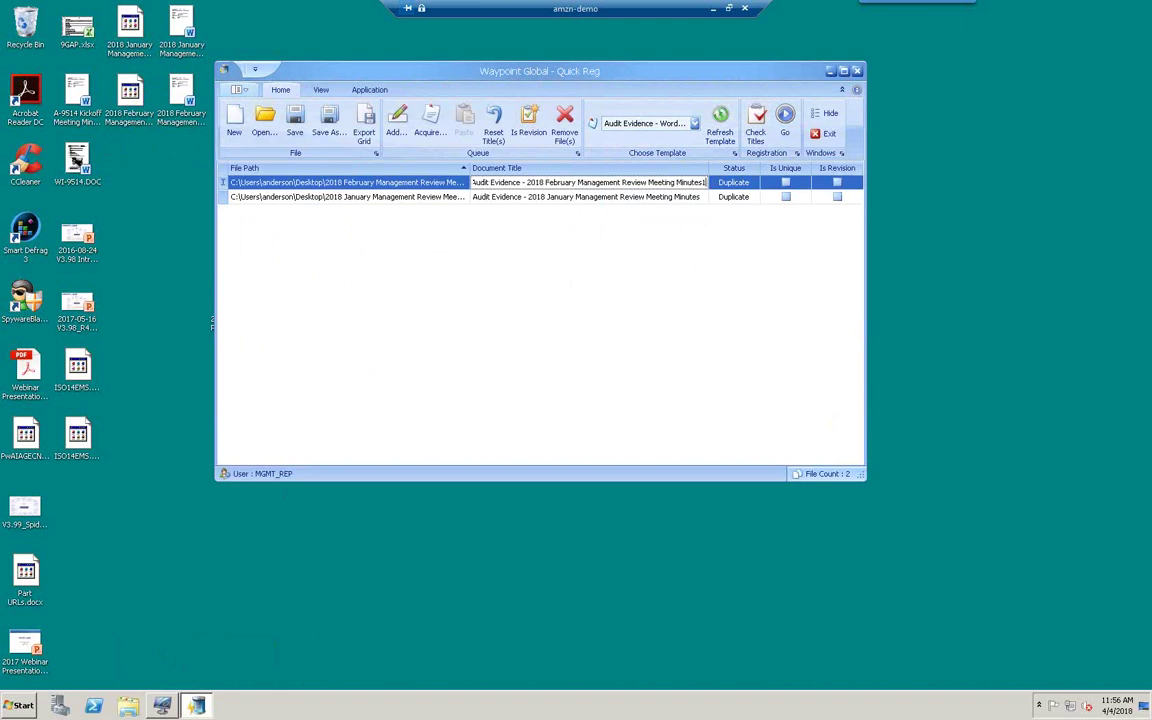
left_click(704, 197)
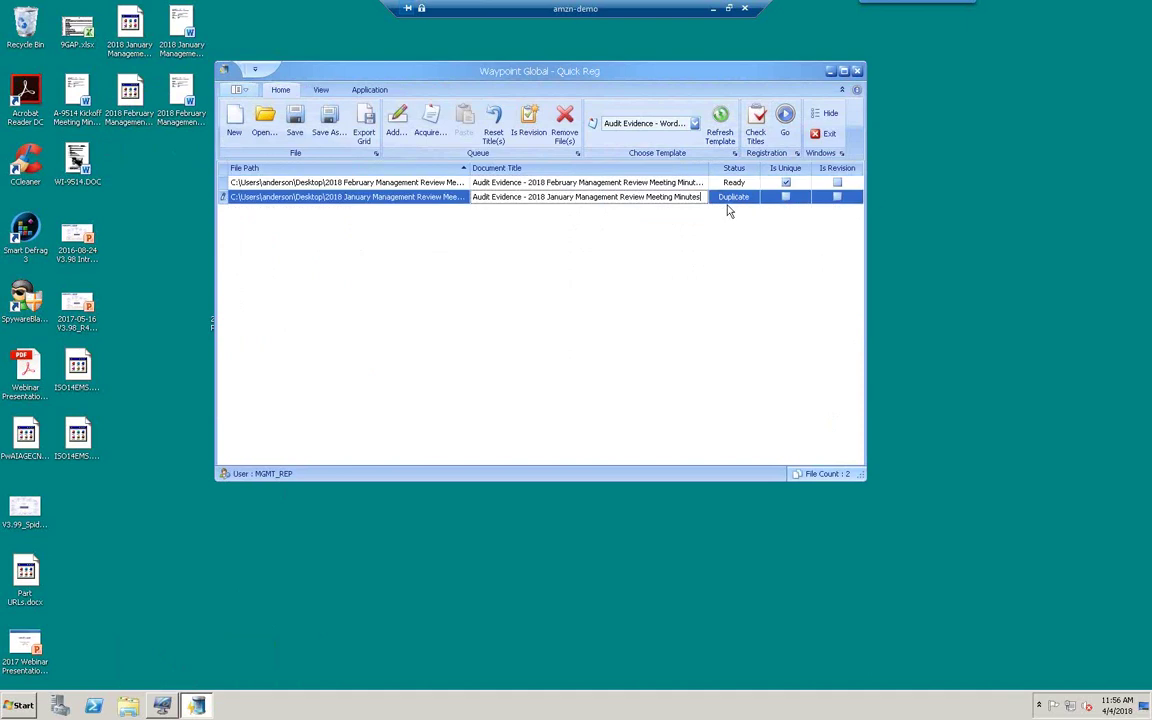
type("1")
- Register the queued 2018 January and February Management Review Meeting Minutes as audit evidence and exit Quick Reg
left_click(725, 119)
left_click(785, 120)
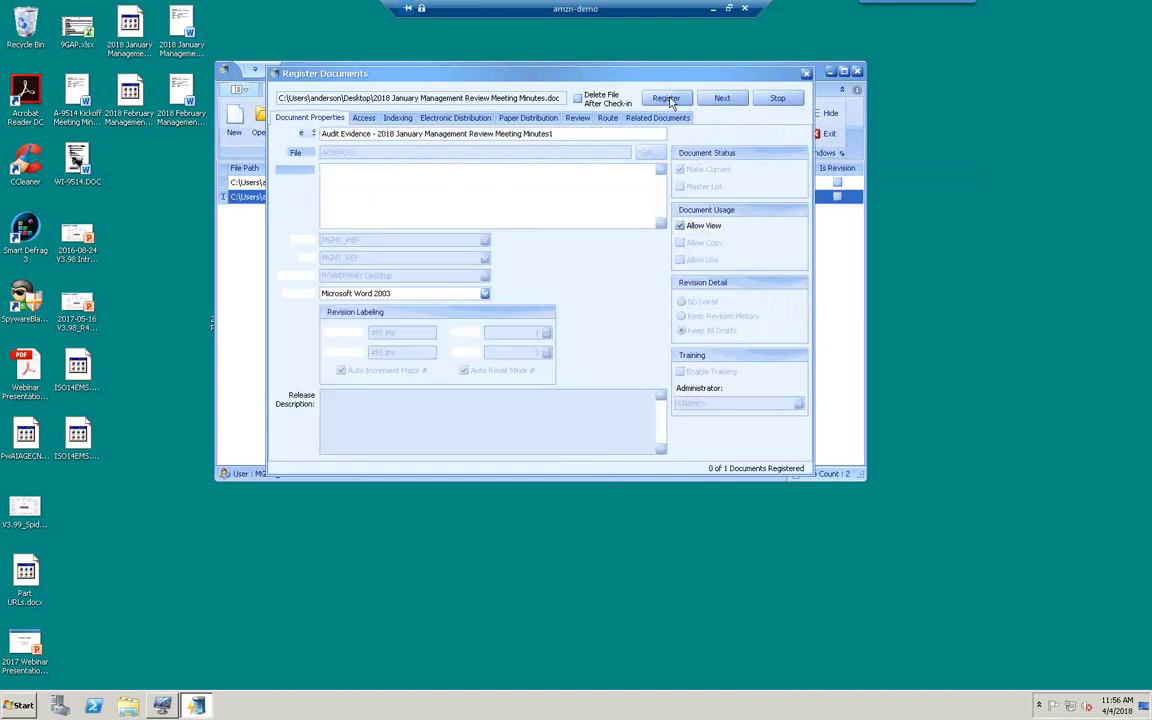
left_click(667, 99)
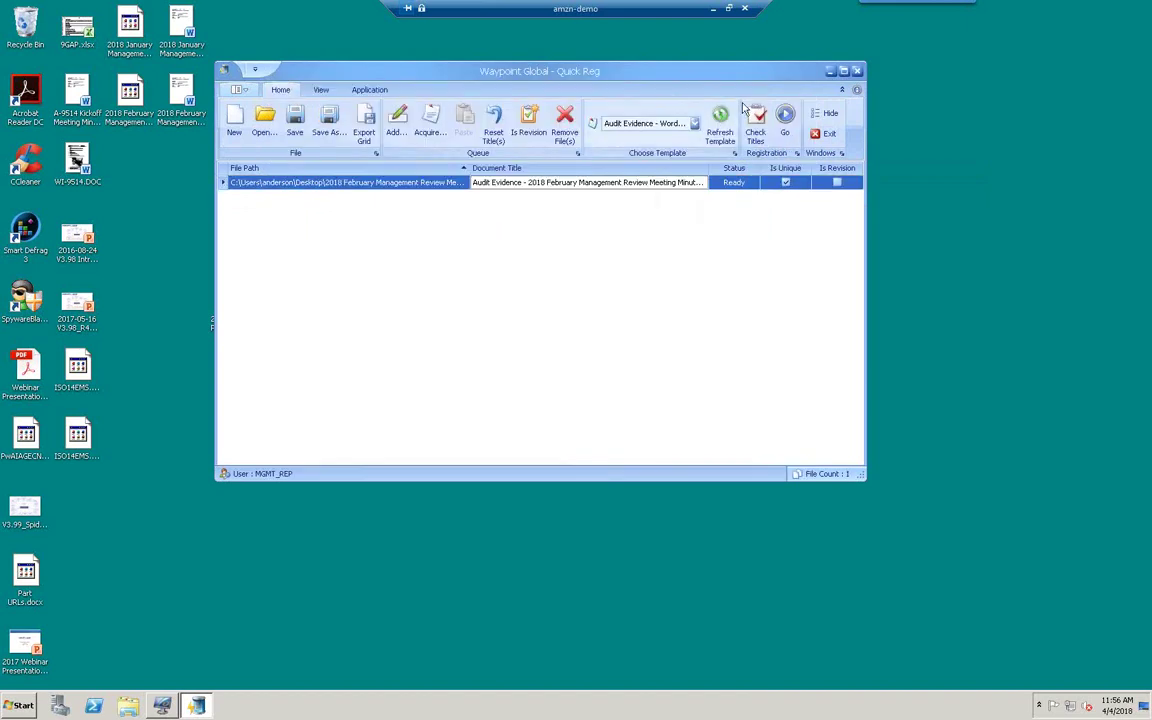
left_click(787, 117)
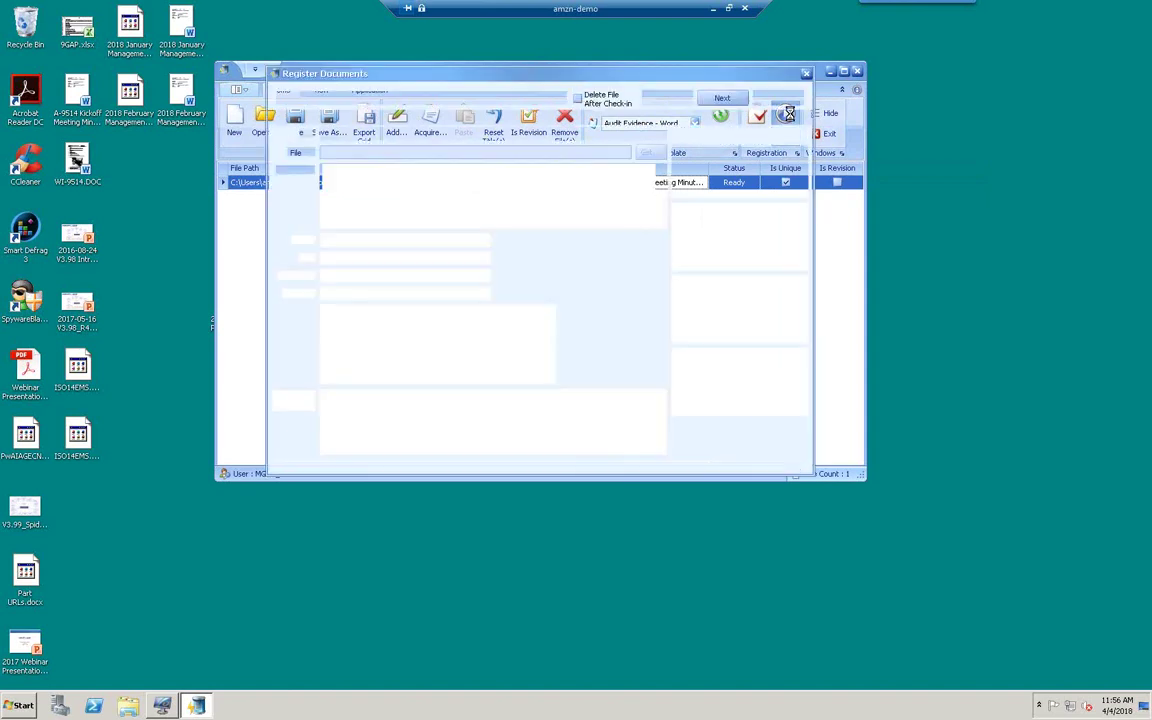
left_click(668, 101)
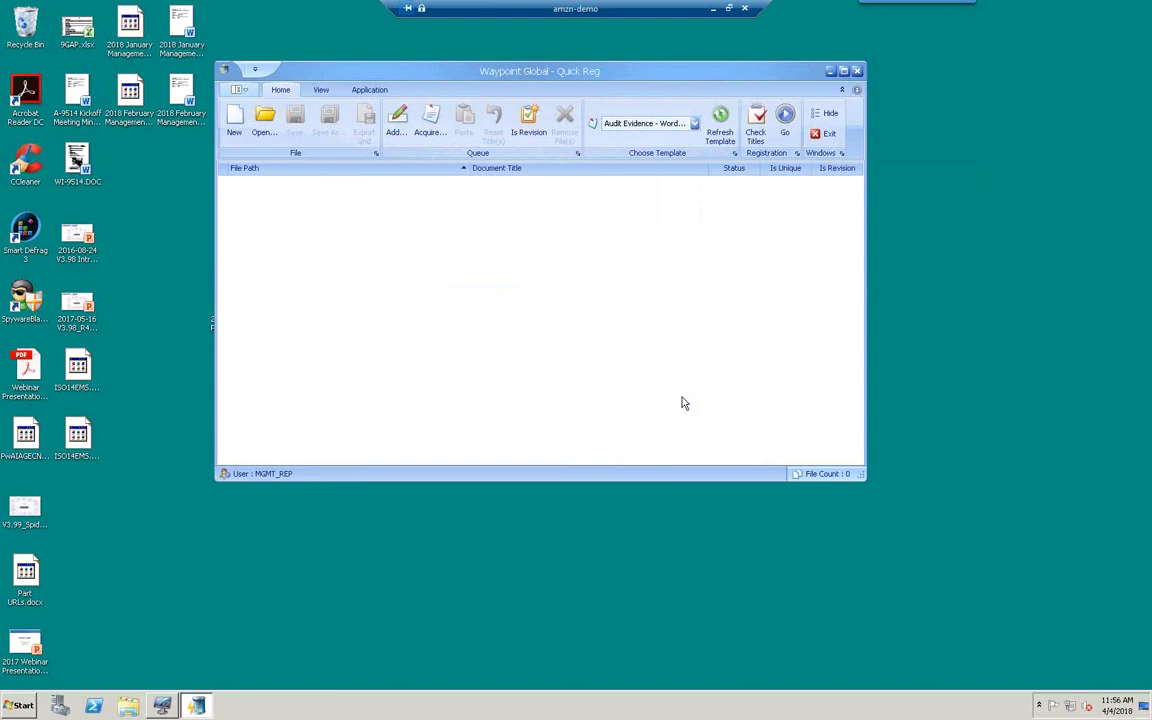
left_click(827, 136)
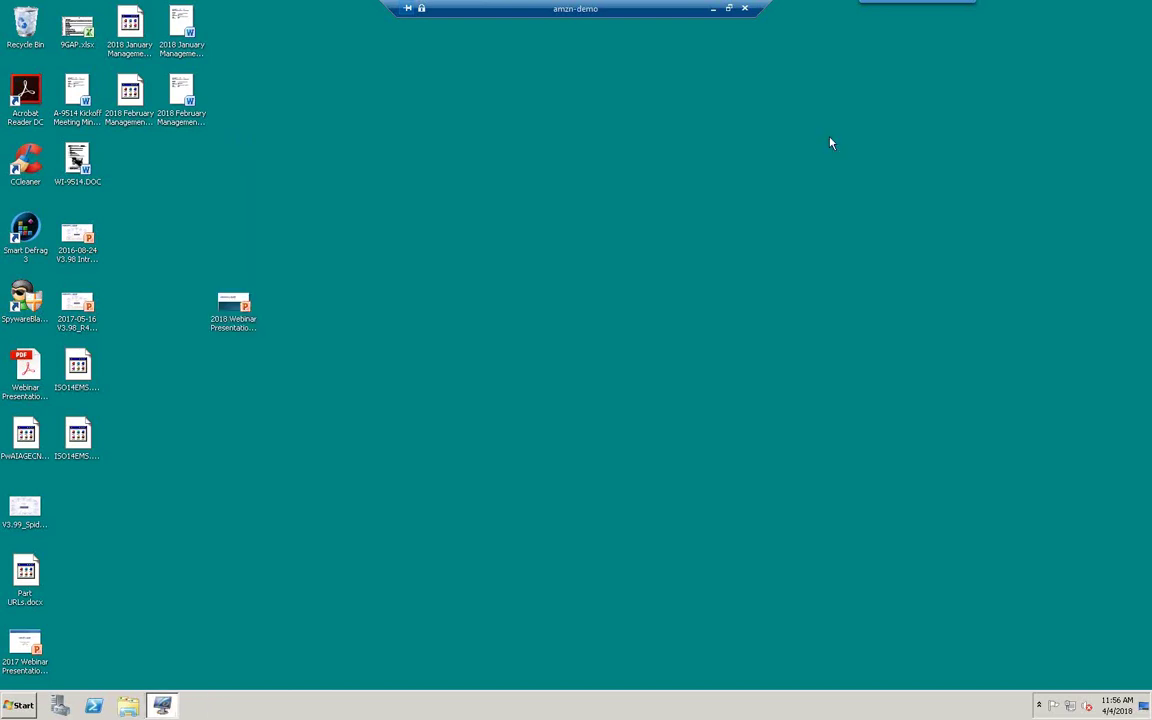
- Switch to Waypoint Global Desktop and check the newly registered meeting minutes among the recently released documents, widening the title column
left_click(165, 706)
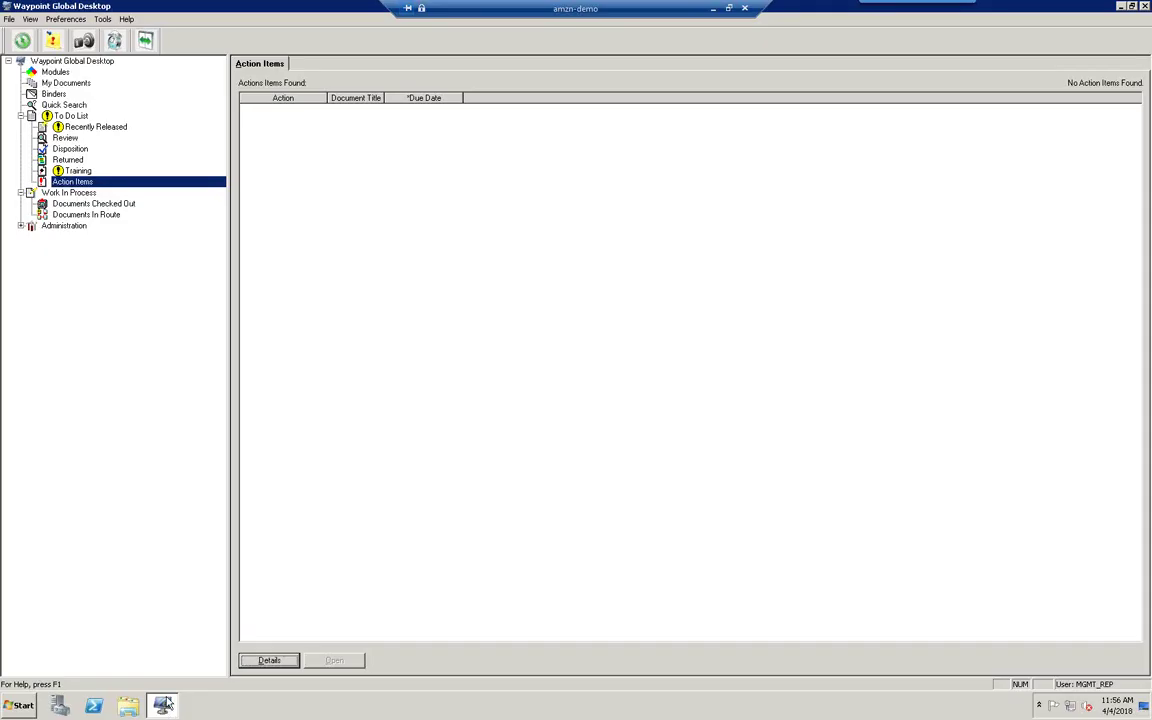
left_click(88, 127)
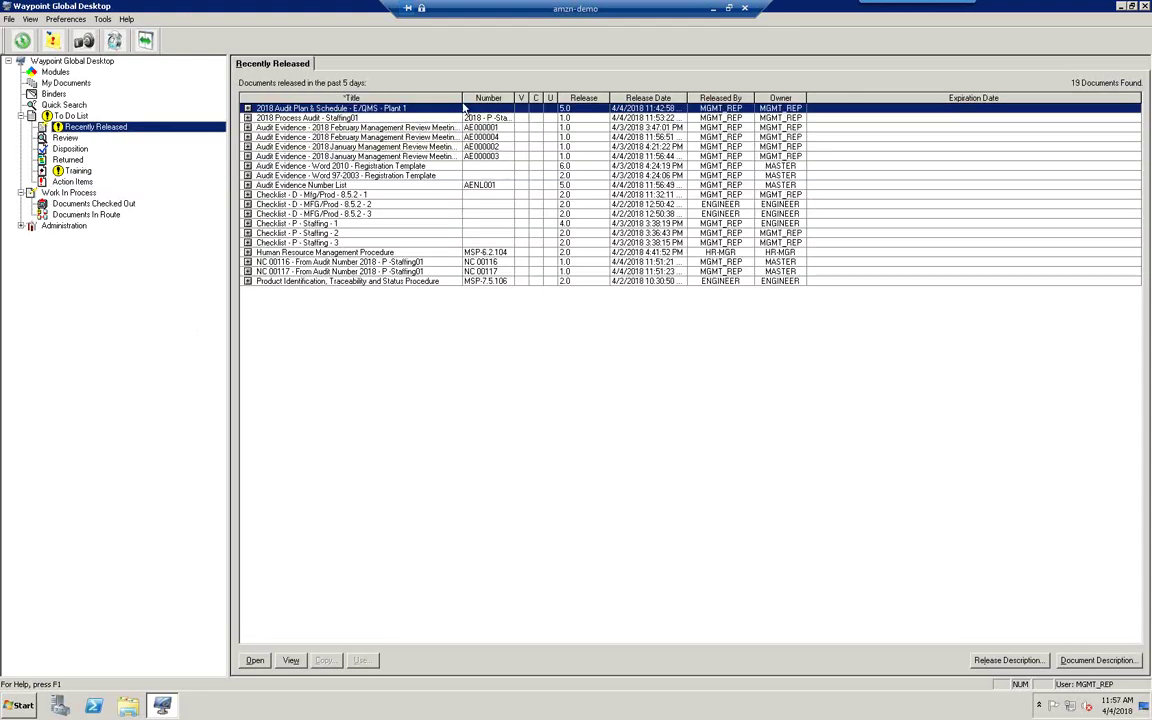
left_click_drag(461, 97, 517, 97)
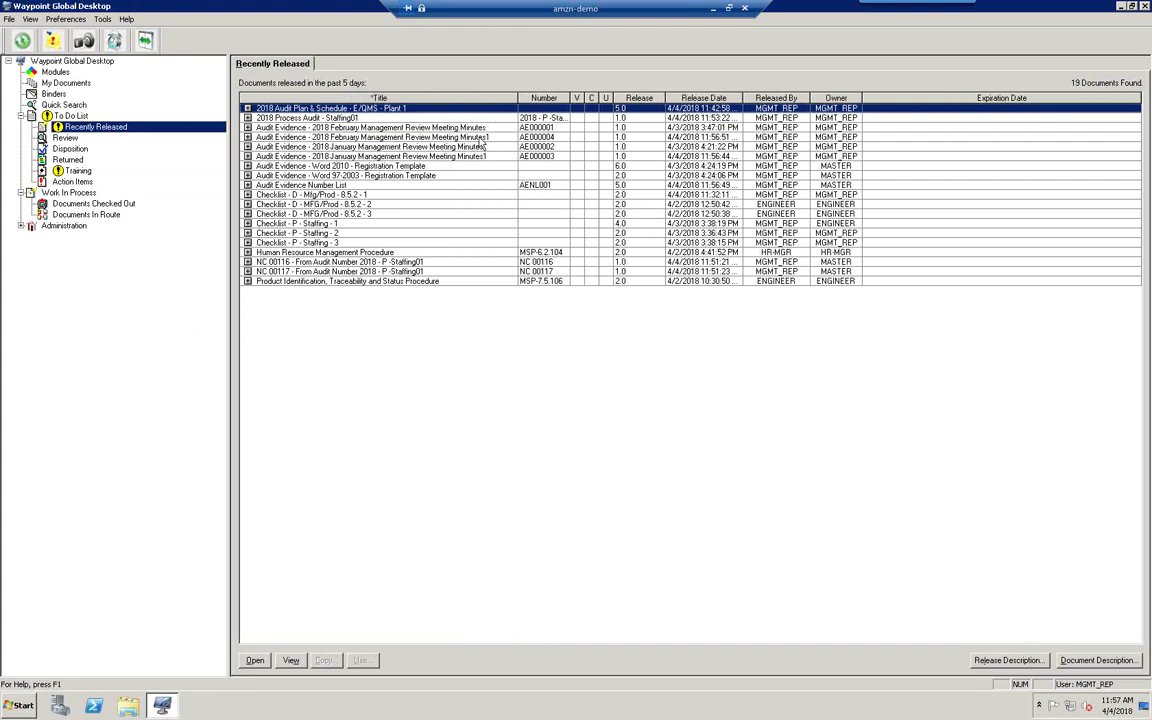
left_click(490, 139)
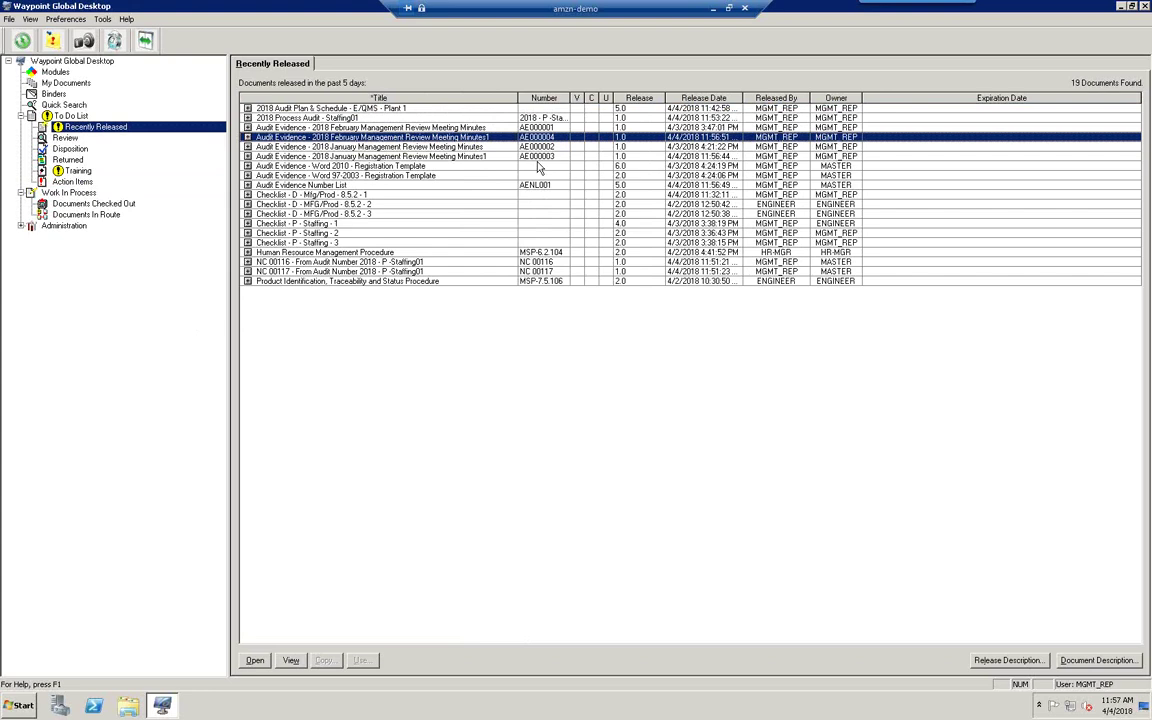
- Launch the Suite Reports module from Waypoint Global Desktop and show its Audit Manager Reports
left_click(56, 73)
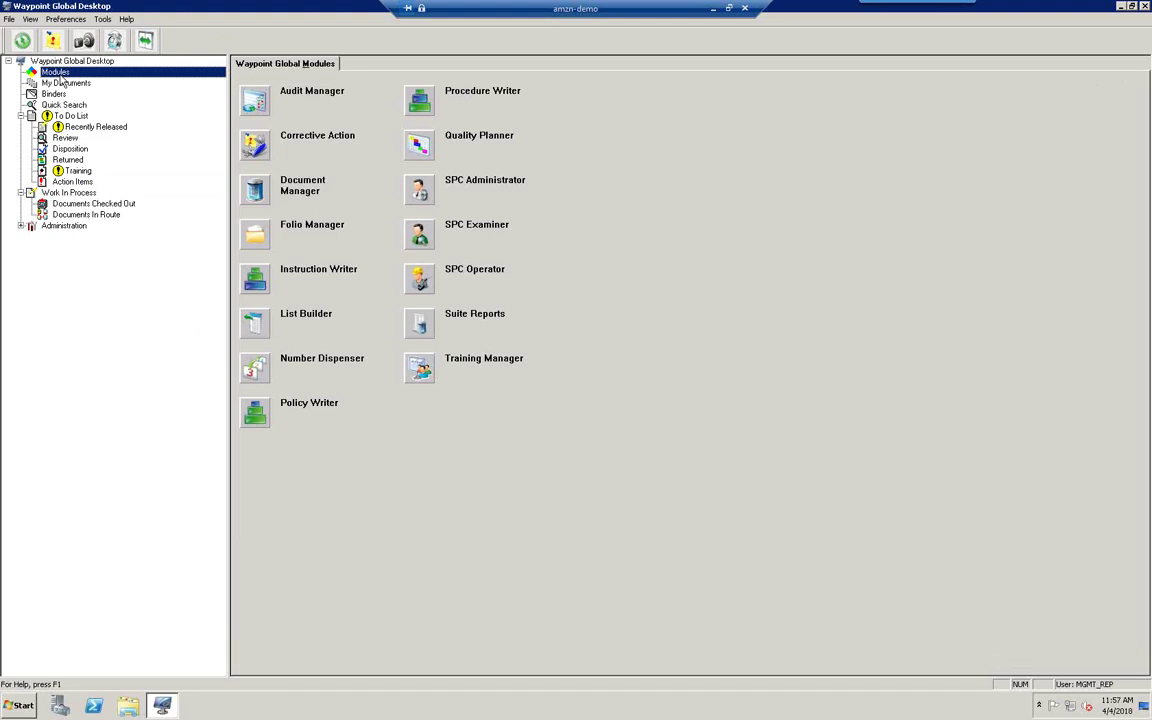
left_click(421, 325)
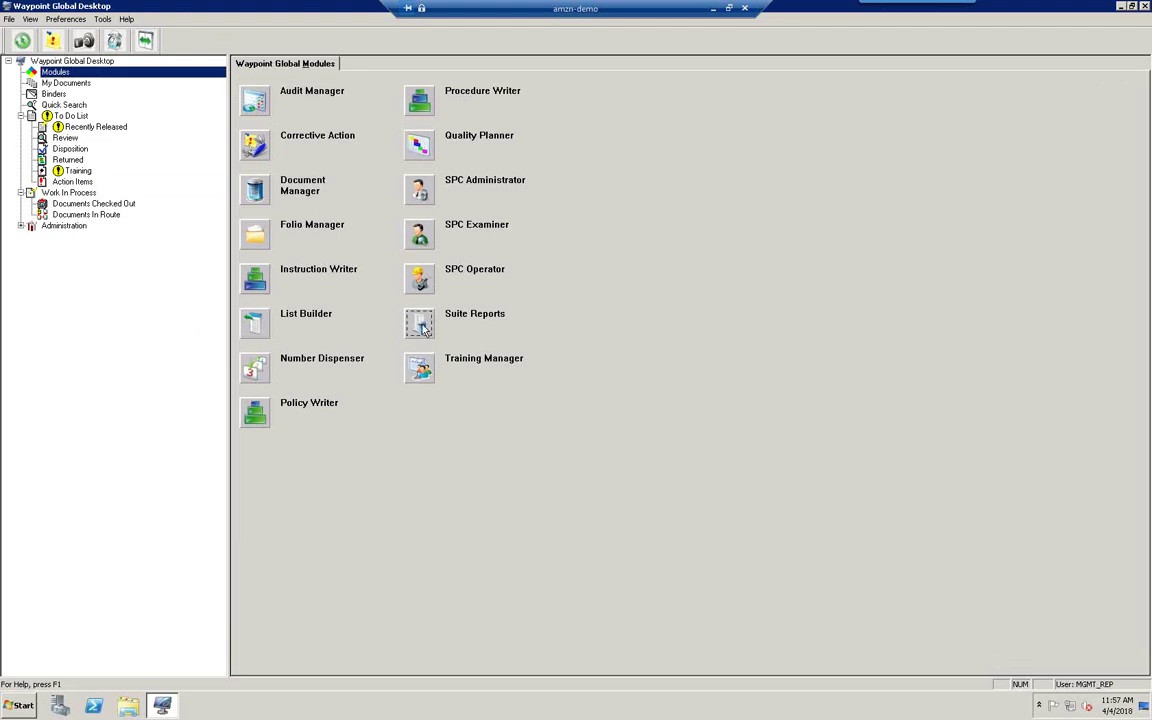
double_click(421, 325)
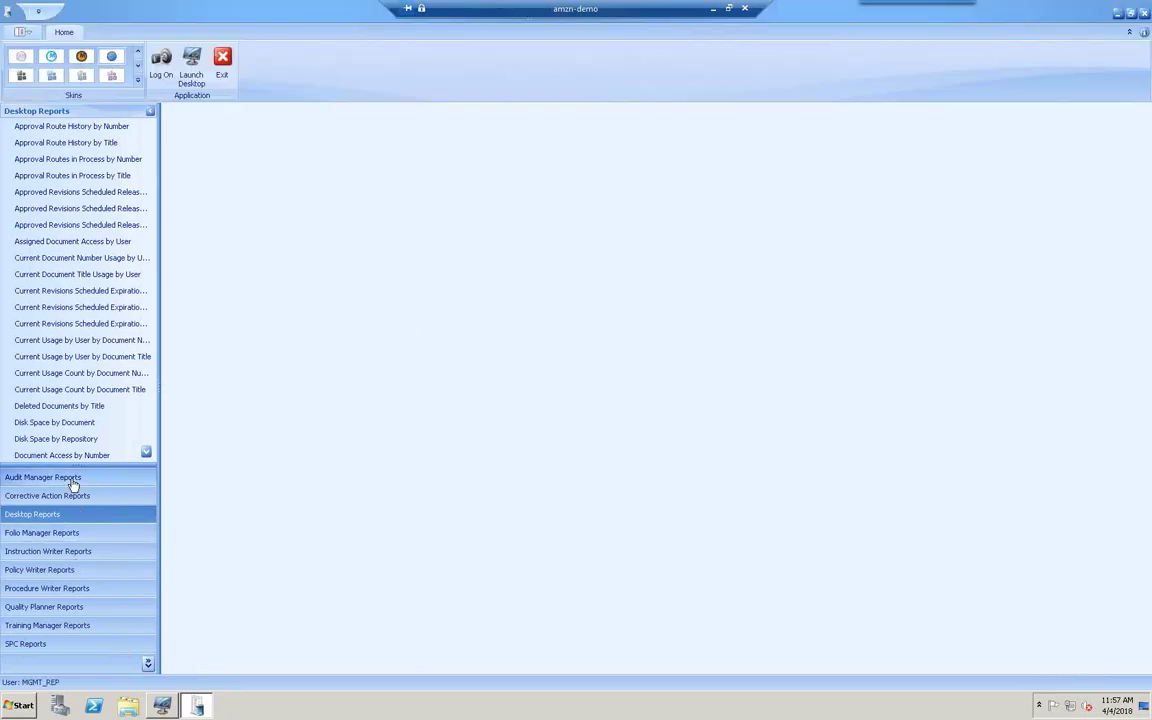
left_click(75, 480)
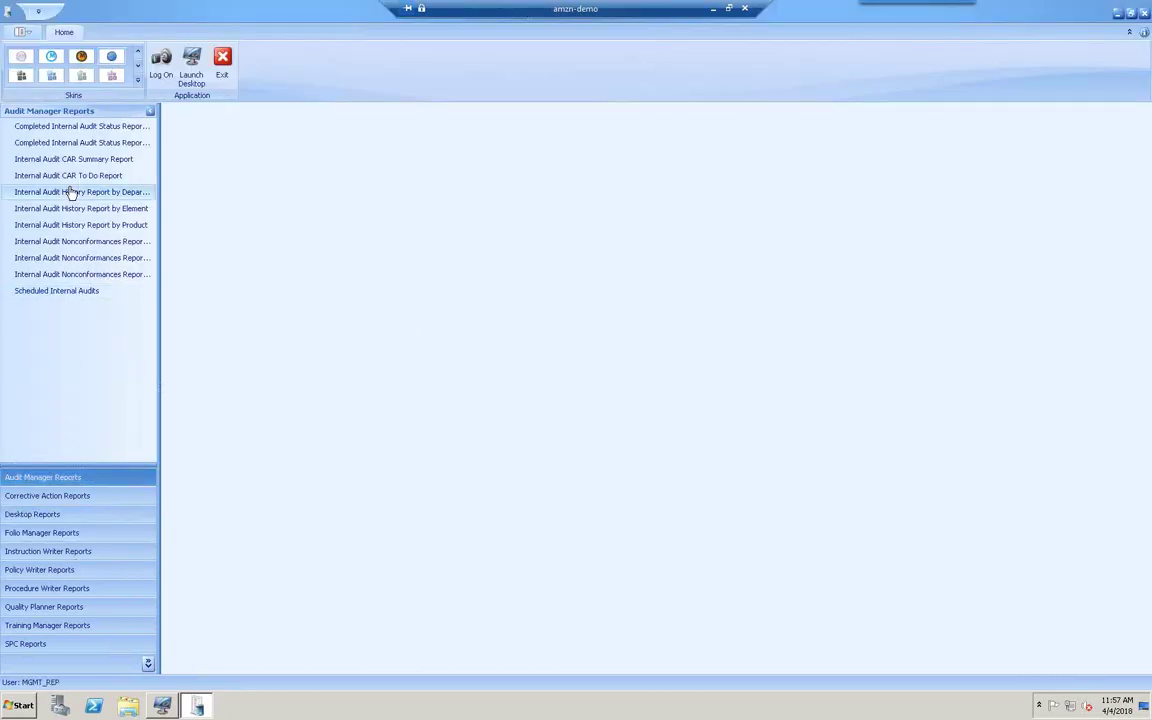
- Generate the Completed Internal Audit Status Report by Audit Number for the ISO 9001 : 2015 & ISO 14001 : 2015 standard
left_click(71, 127)
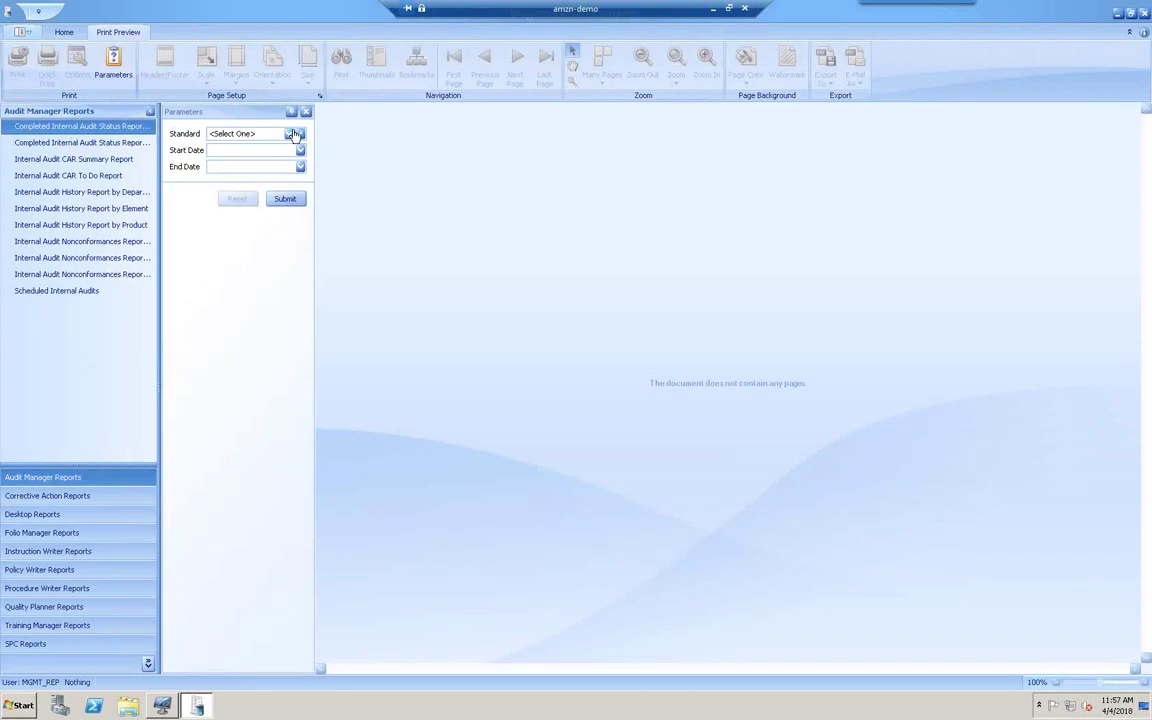
left_click(294, 134)
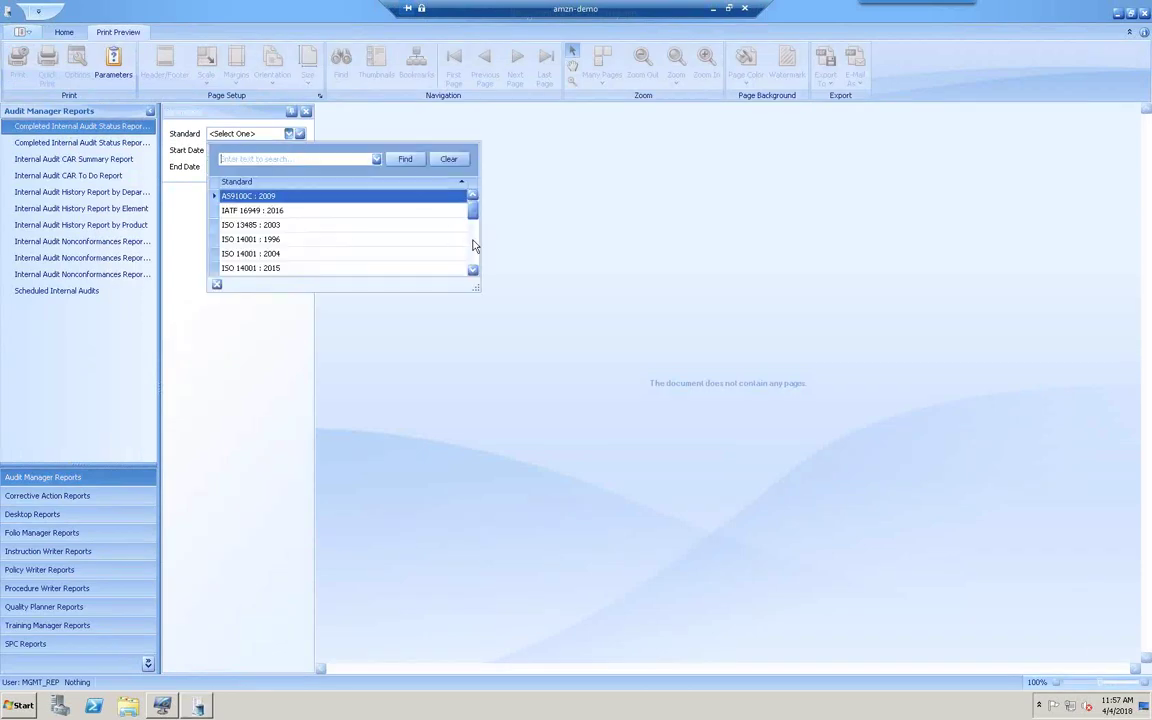
scroll(475, 246, "down", 3)
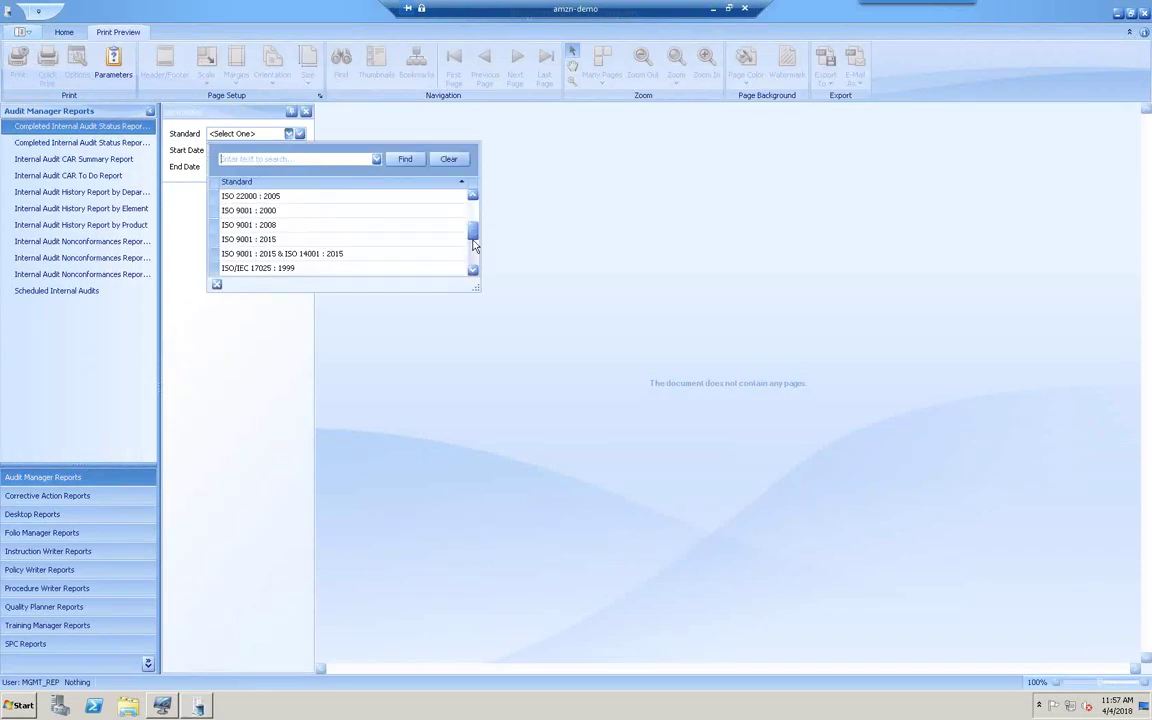
left_click(313, 256)
left_click(300, 136)
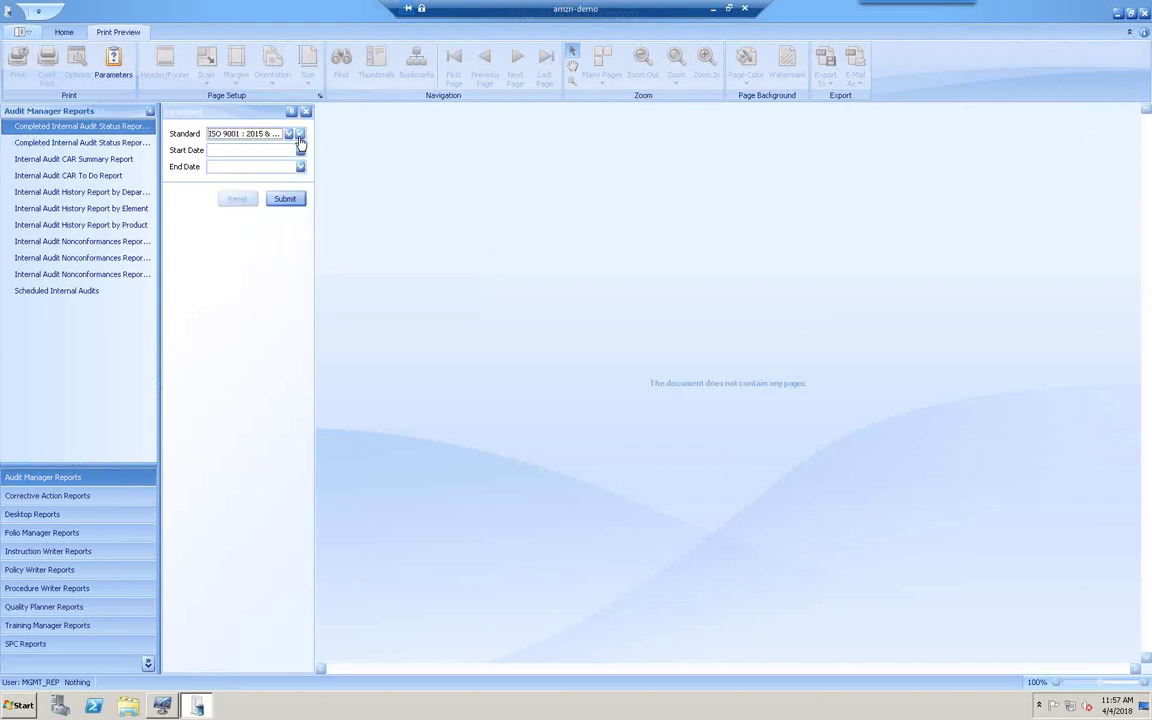
left_click(286, 199)
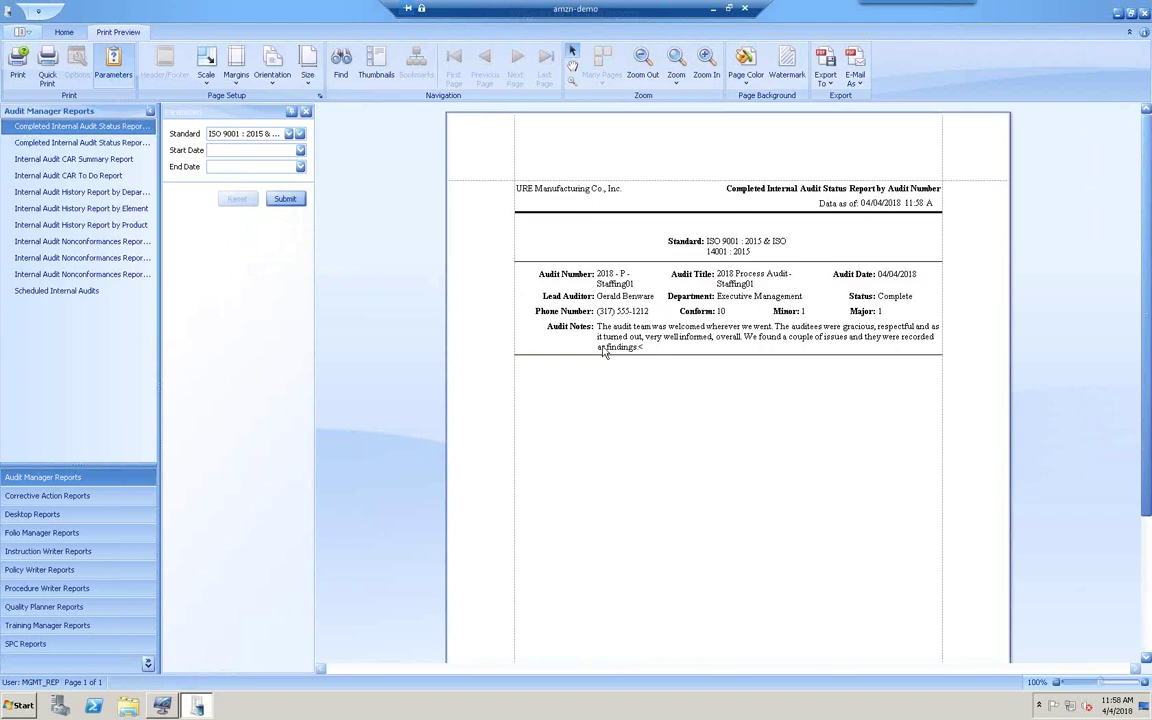
- Generate the Internal Audit CAR Summary Report for ISO 9001 : 2015 & ISO 14001 : 2015 and widen the report list
left_click(62, 160)
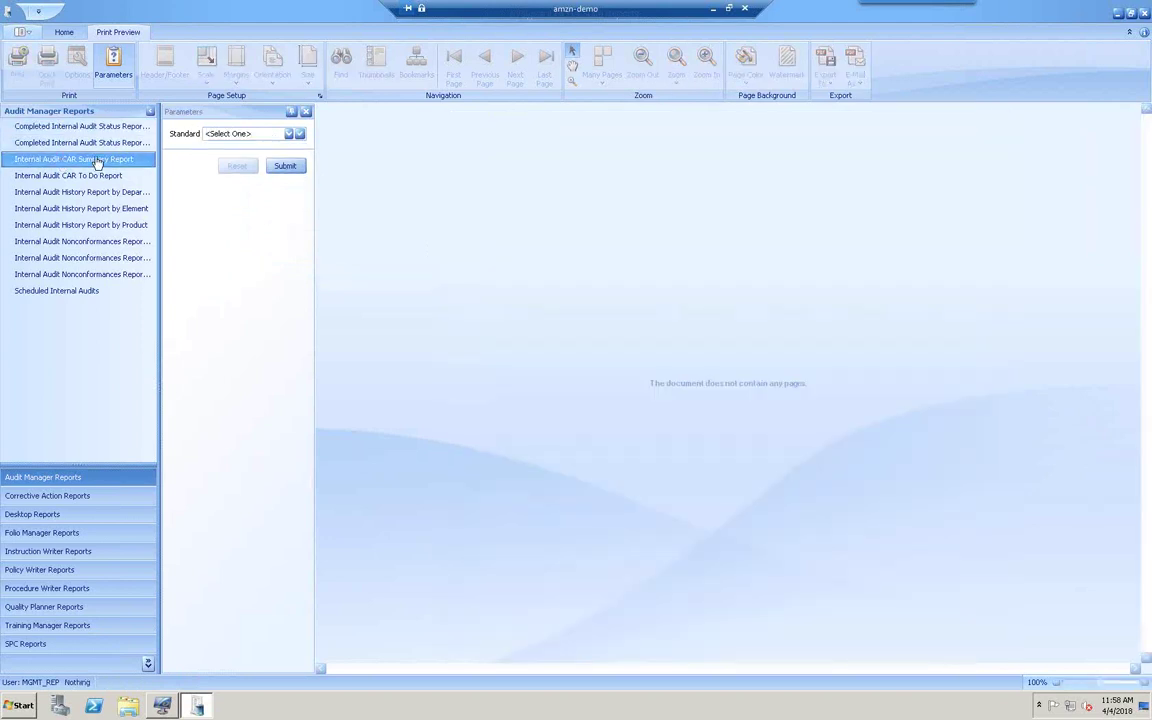
left_click(292, 137)
mouse_move(475, 218)
left_mouse_down()
mouse_move(475, 253)
mouse_move(475, 236)
left_mouse_up()
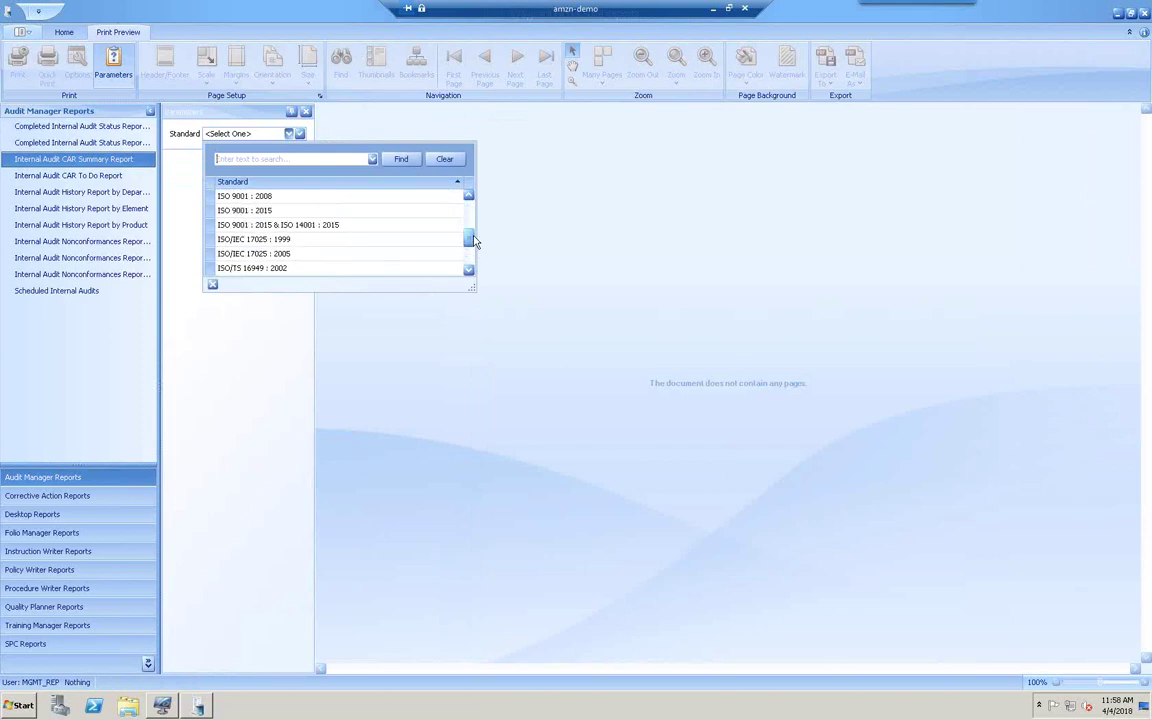
left_click(298, 133)
left_click(287, 168)
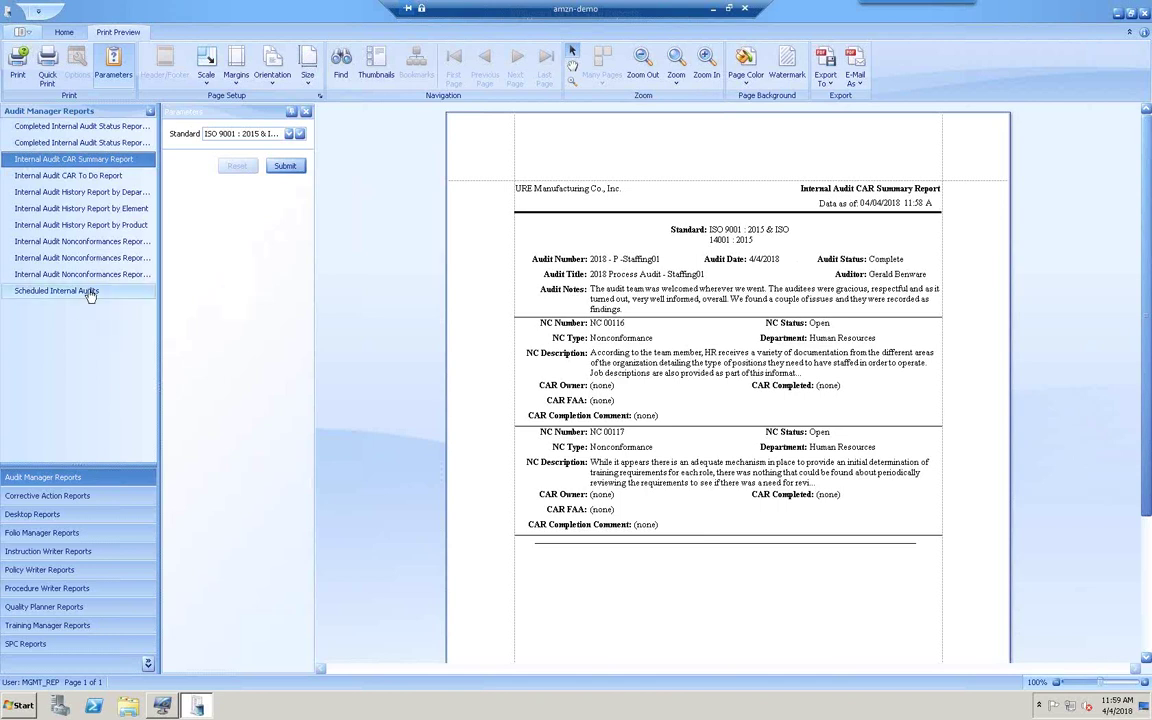
left_click_drag(159, 247, 199, 256)
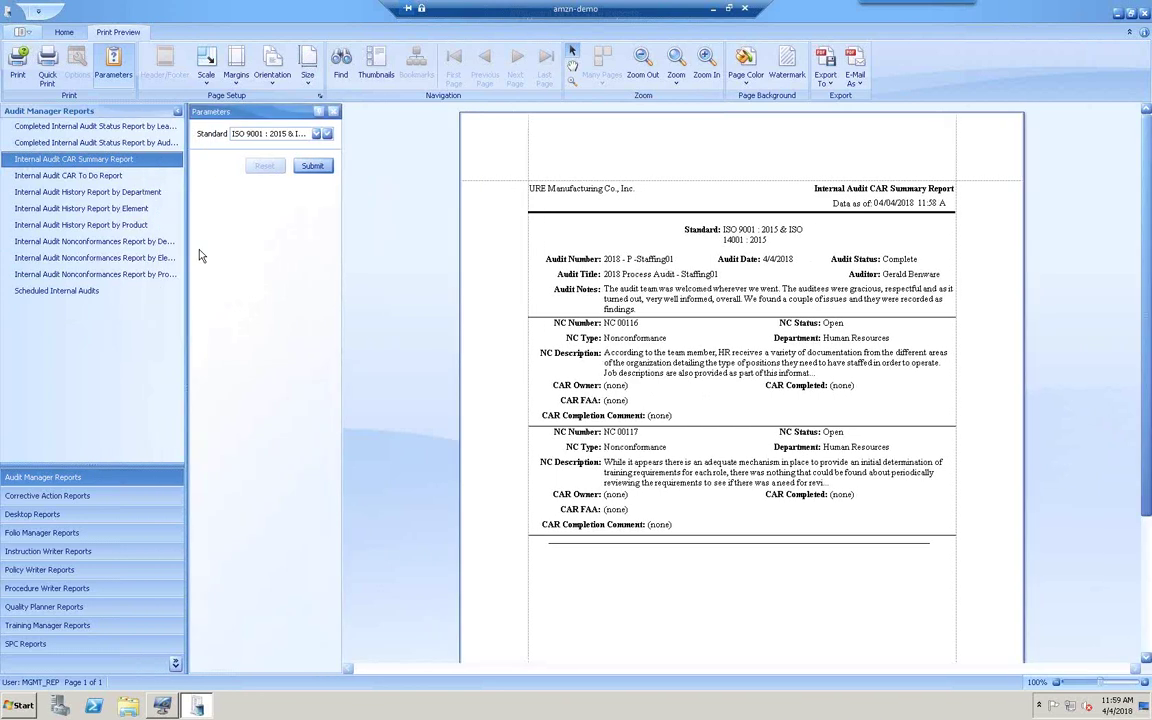